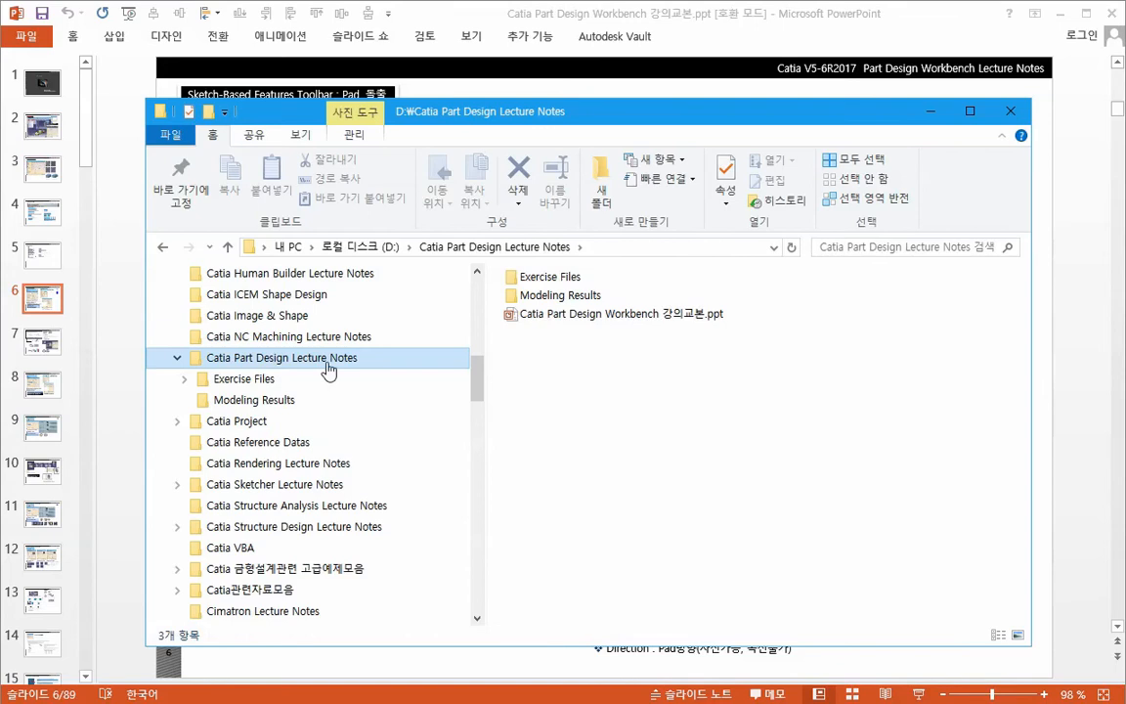
# - Look up Pad_01.CATPart in the Exercise Files folder of the Catia Part Design lecture notes and return to the presentation
pyautogui.click(559, 277)
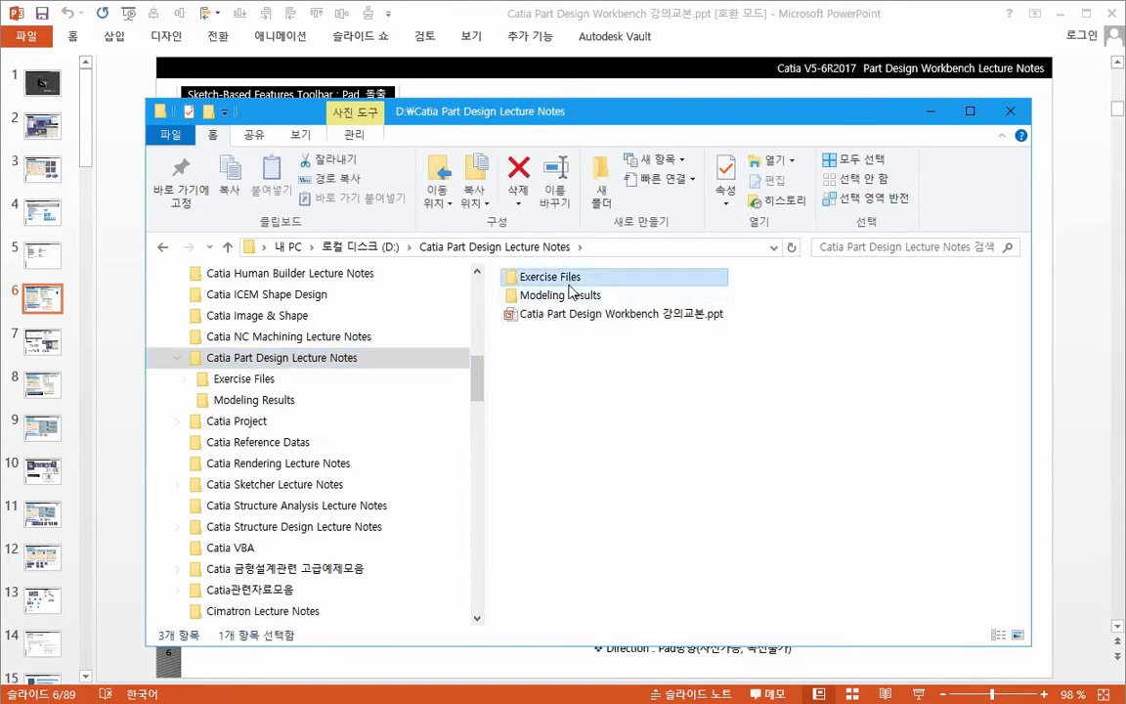
pyautogui.doubleClick(569, 280)
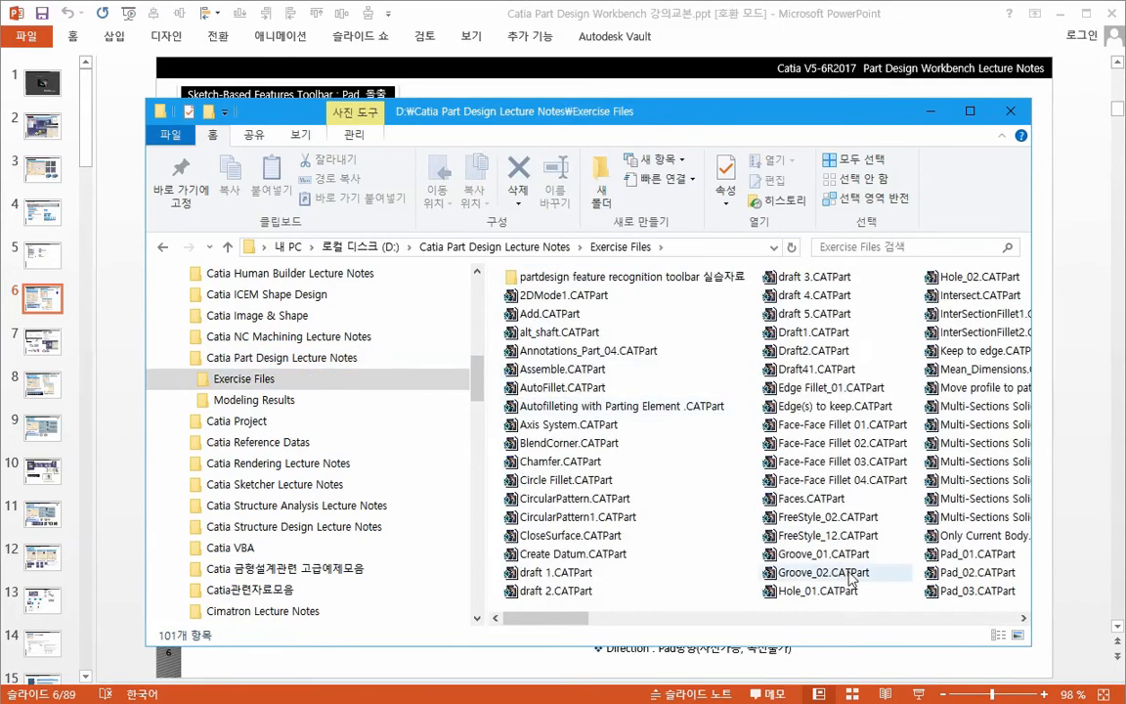
pyautogui.hscroll(2, 782, 568)
pyautogui.click(704, 557)
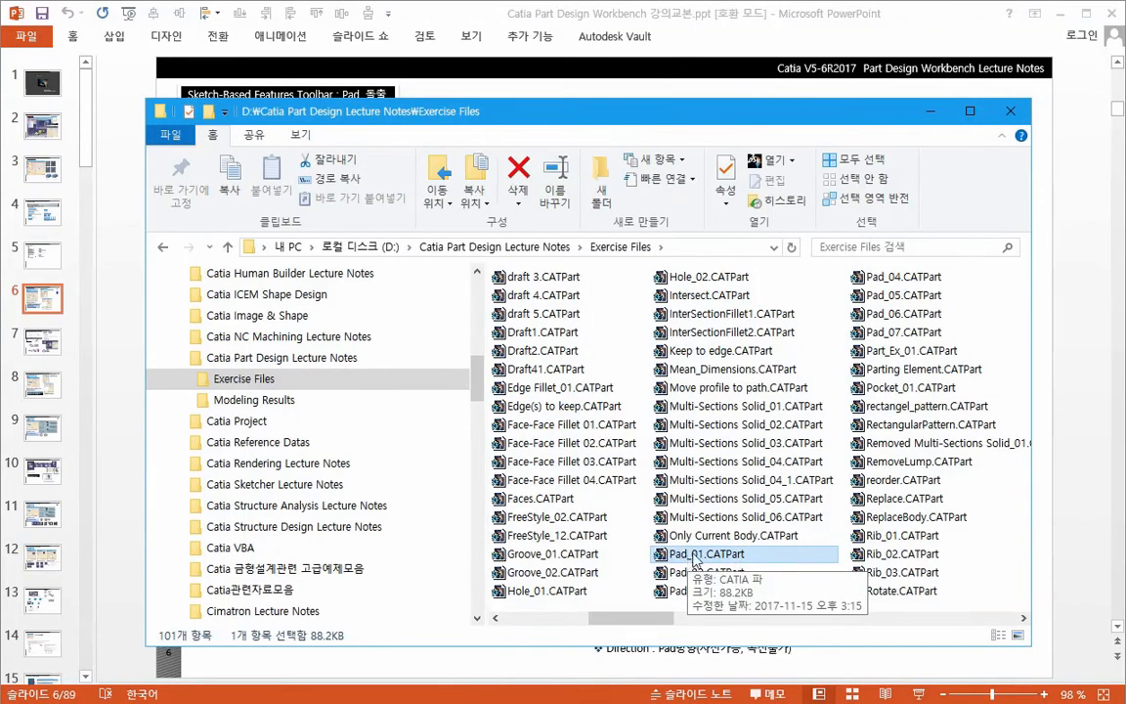
pyautogui.click(1072, 476)
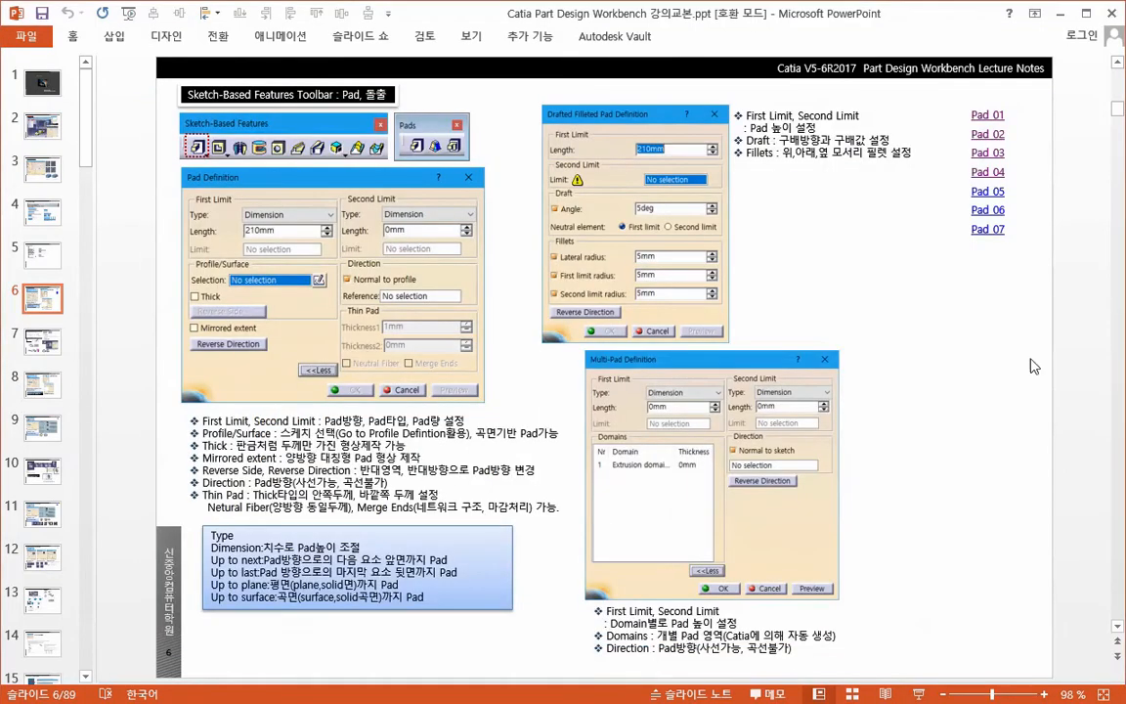
# - Follow the Pad 01 hyperlink on slide 6 and look through the neighbouring slides on sketch-based features
pyautogui.rightClick(987, 121)
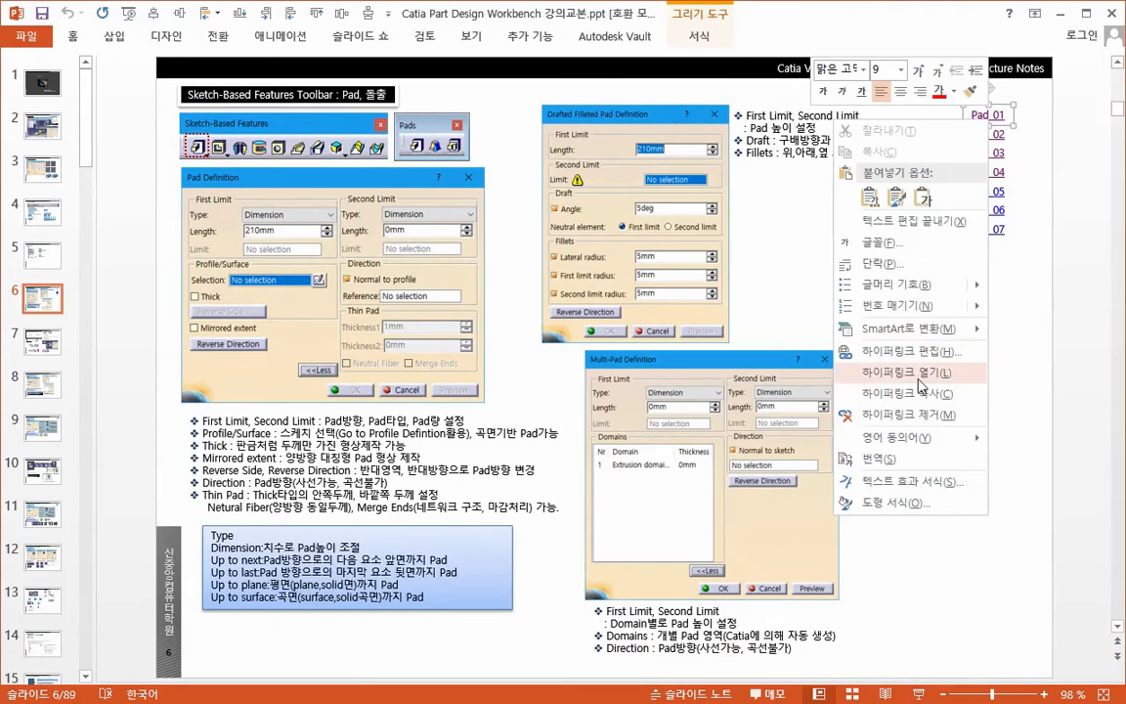
pyautogui.click(920, 376)
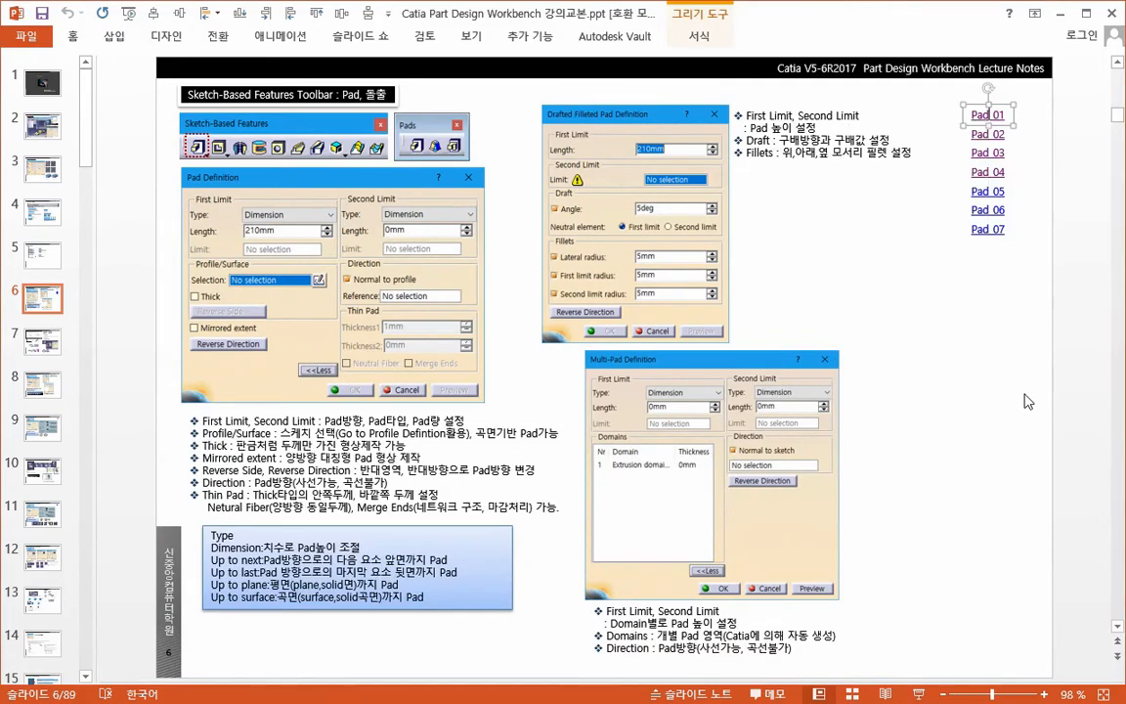
pyautogui.scroll(-2, 1027, 402)
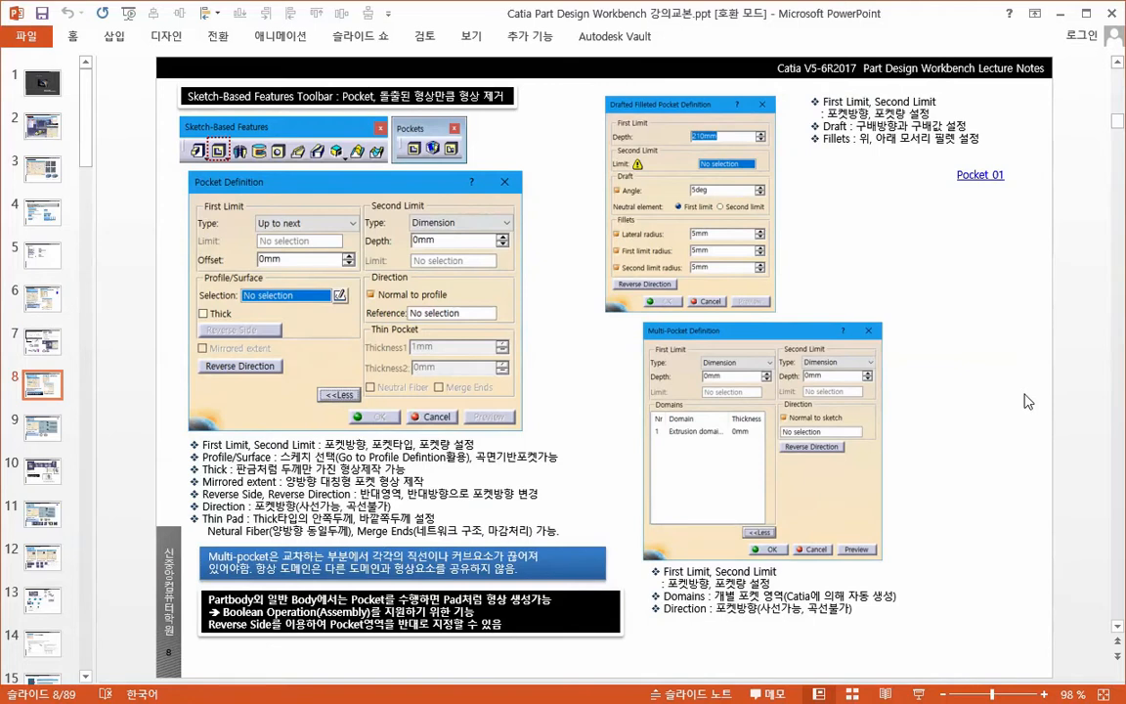
pyautogui.scroll(-1, 1027, 401)
pyautogui.scroll(2, 1027, 402)
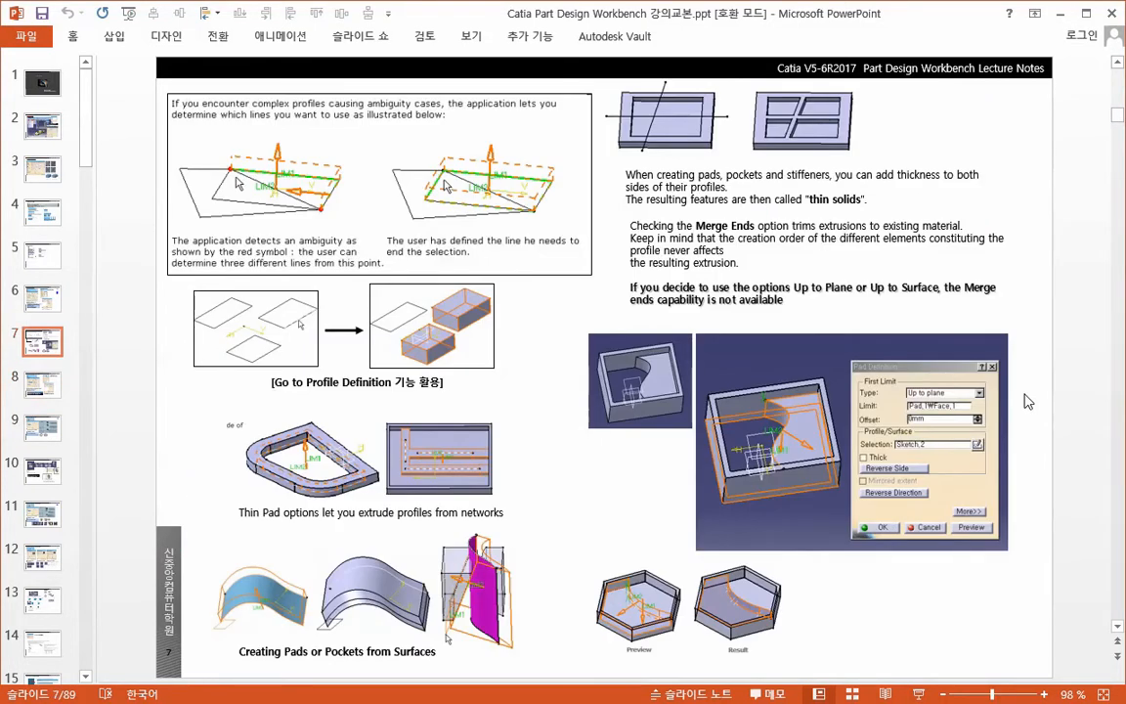
pyautogui.scroll(1, 1027, 401)
pyautogui.scroll(1, 1027, 402)
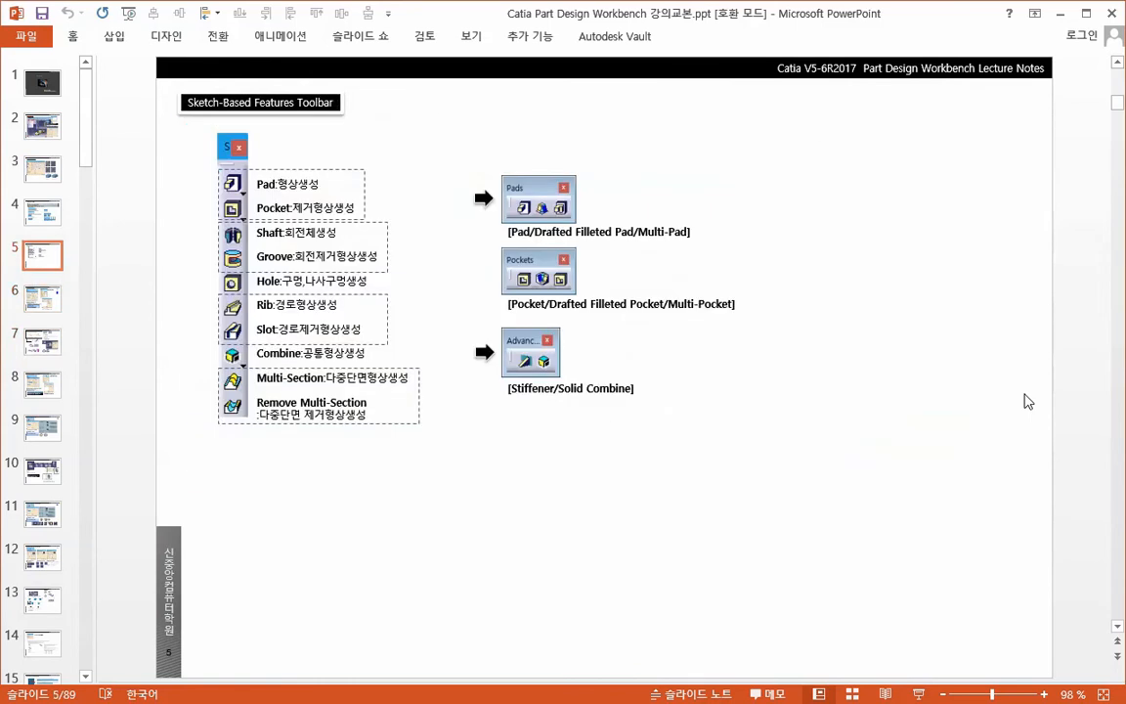
pyautogui.scroll(-1, 1027, 401)
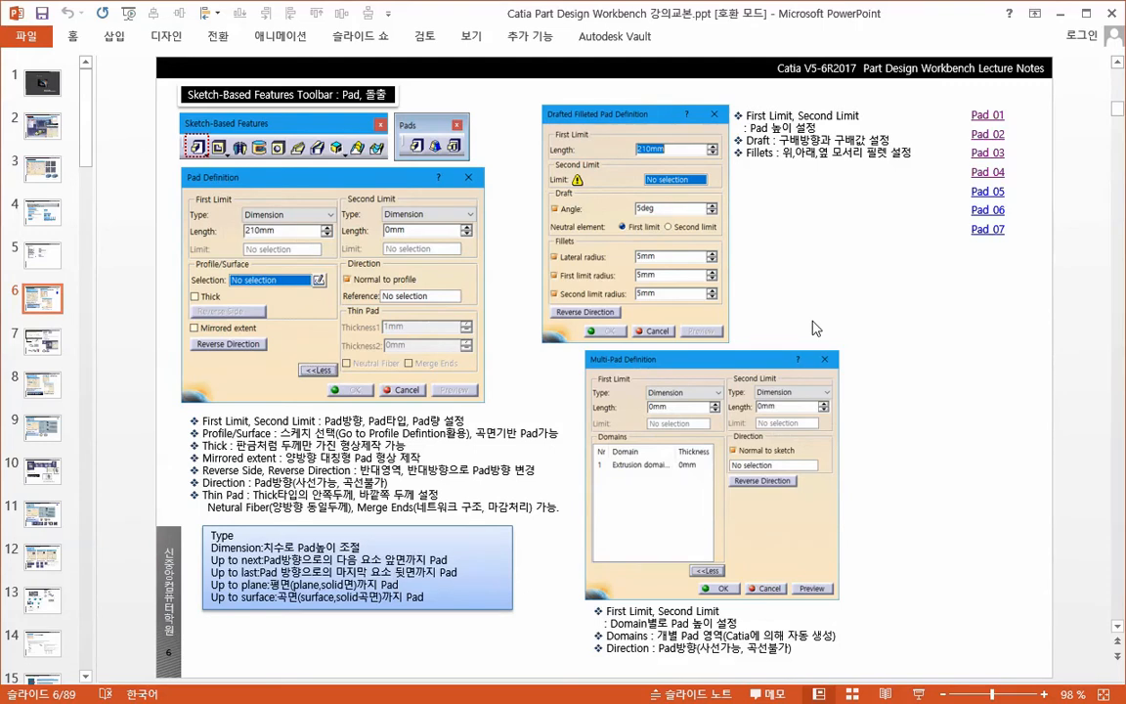
# - Open the Pad_01 exercise part in CATIA through the Pad 01 hyperlink on the Pad slide
pyautogui.rightClick(987, 120)
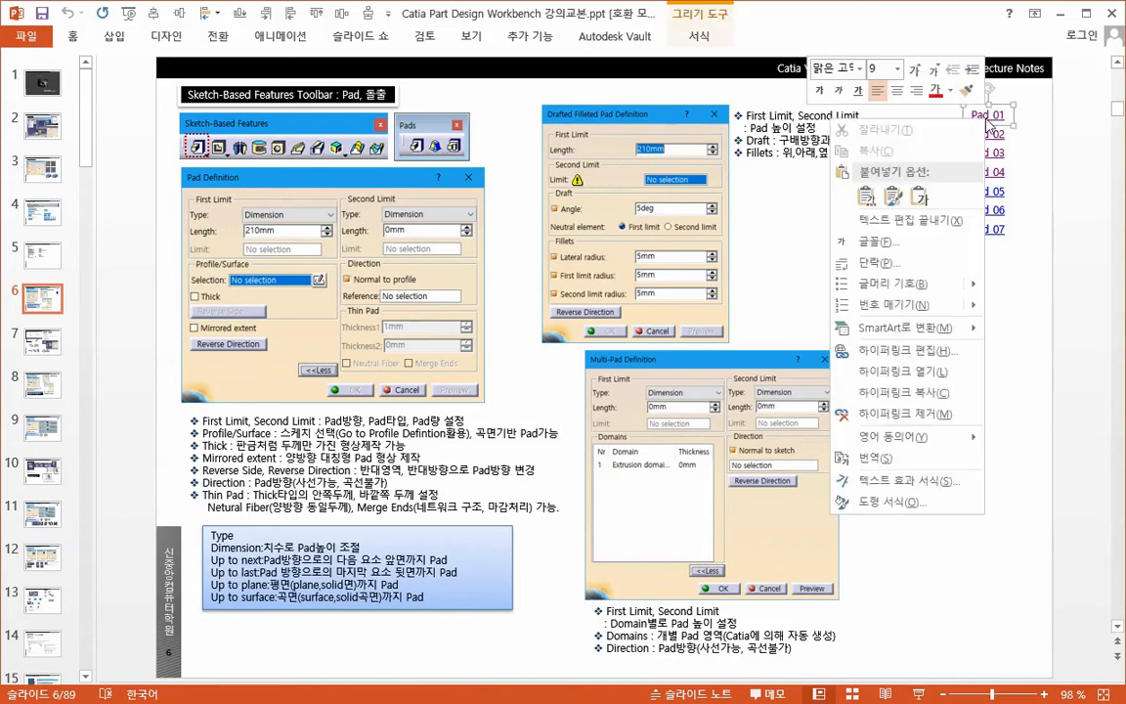
pyautogui.click(925, 373)
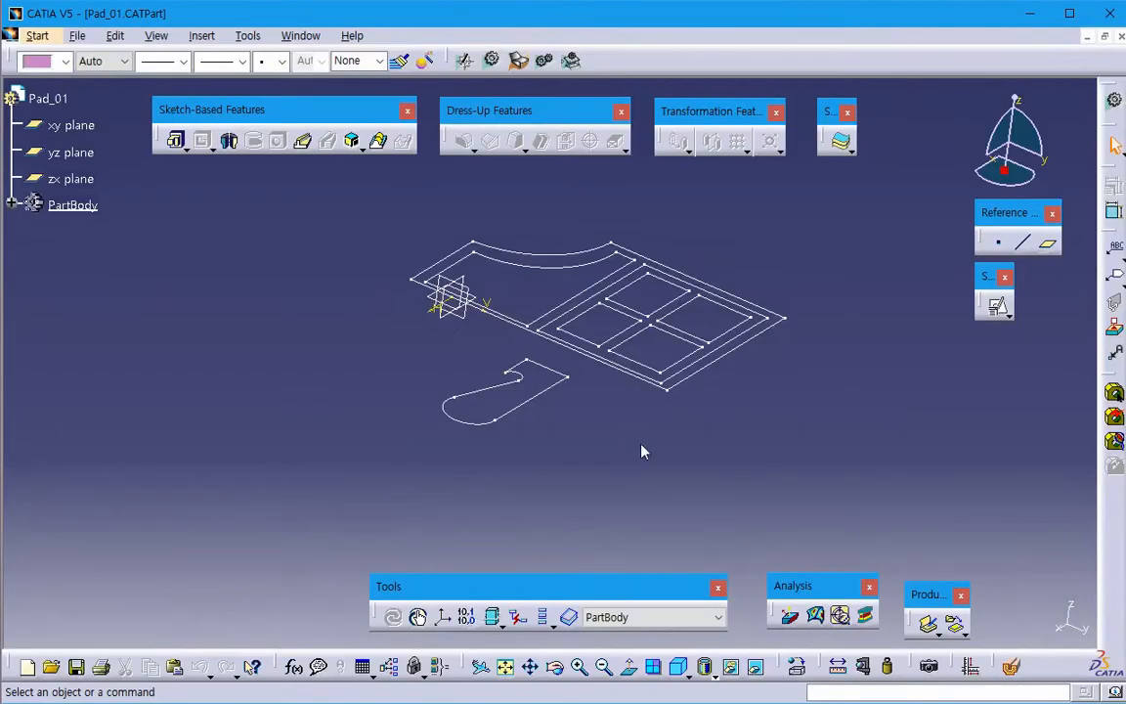
pyautogui.moveTo(641, 452)
pyautogui.mouseDown(button='middle')
pyautogui.moveTo(542, 427)
pyautogui.moveTo(656, 447)
pyautogui.moveTo(628, 447)
pyautogui.moveTo(621, 434)
pyautogui.mouseUp(button='middle')
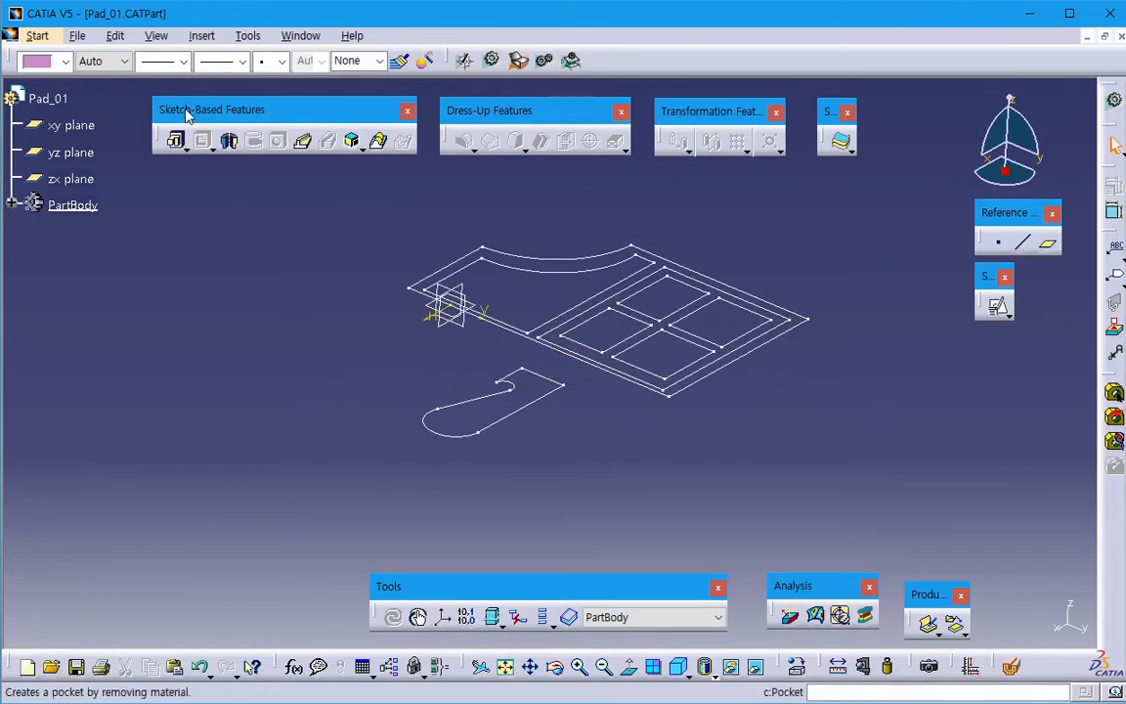
# - Reposition the Sketch-Based, Dress-Up, Transformation and surface-based feature toolbars slightly within their row above the model
pyautogui.click(256, 118)
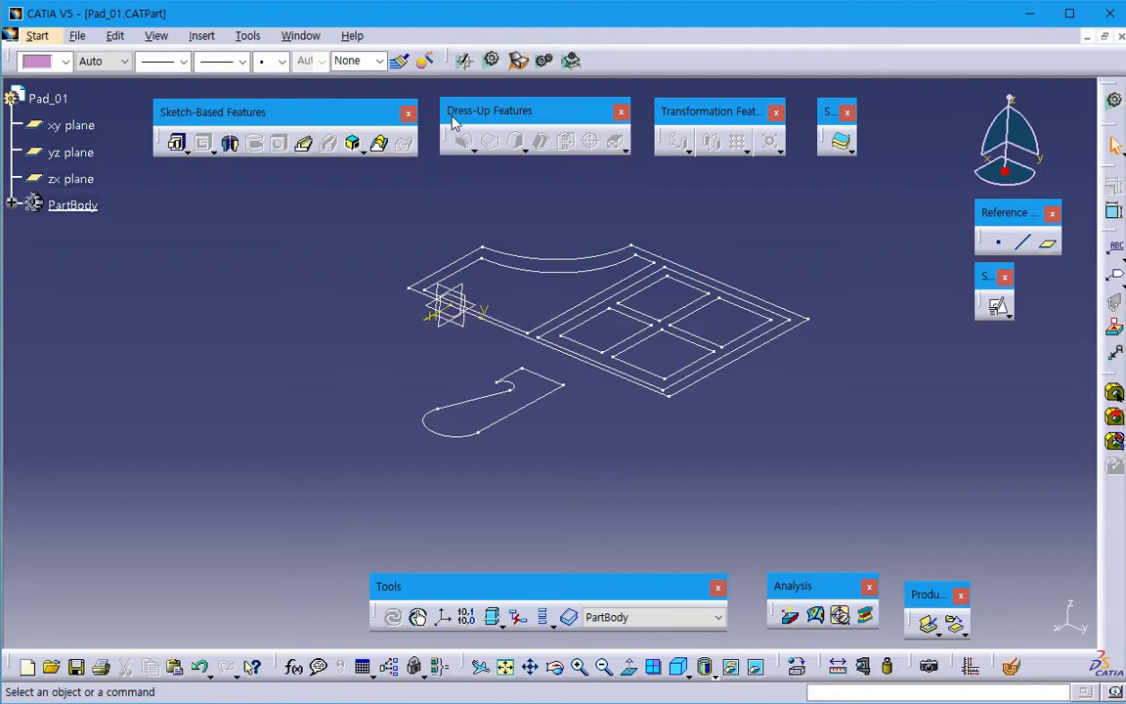
pyautogui.moveTo(491, 109); pyautogui.dragTo(485, 116)
pyautogui.moveTo(677, 115); pyautogui.dragTo(670, 123)
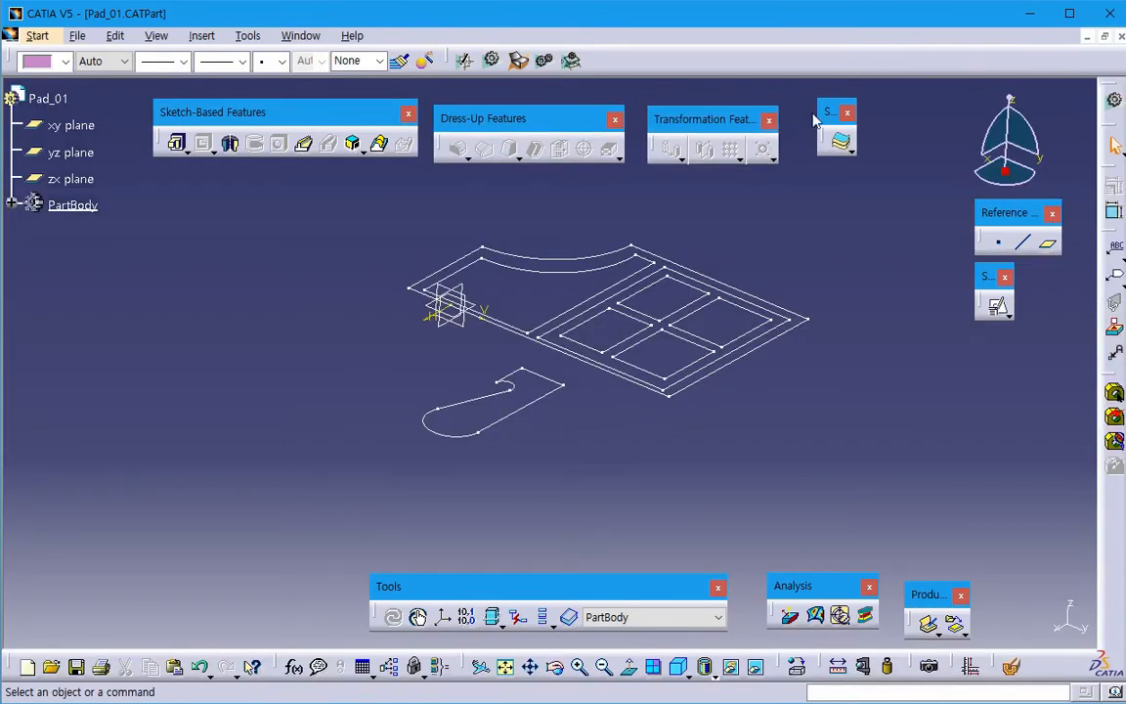
pyautogui.moveTo(826, 113); pyautogui.dragTo(823, 123)
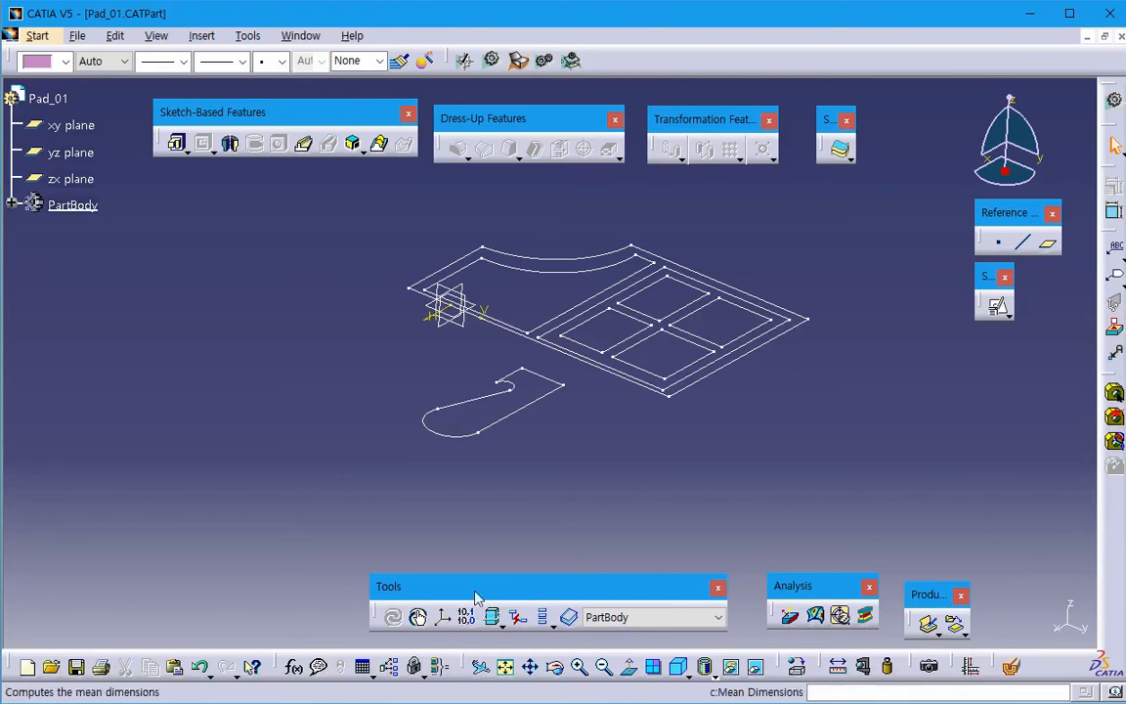
# - Move the Tools toolbar to the lower-left corner and dock the Analysis and product knowledge toolbars at the right edge
pyautogui.moveTo(489, 589); pyautogui.dragTo(156, 594)
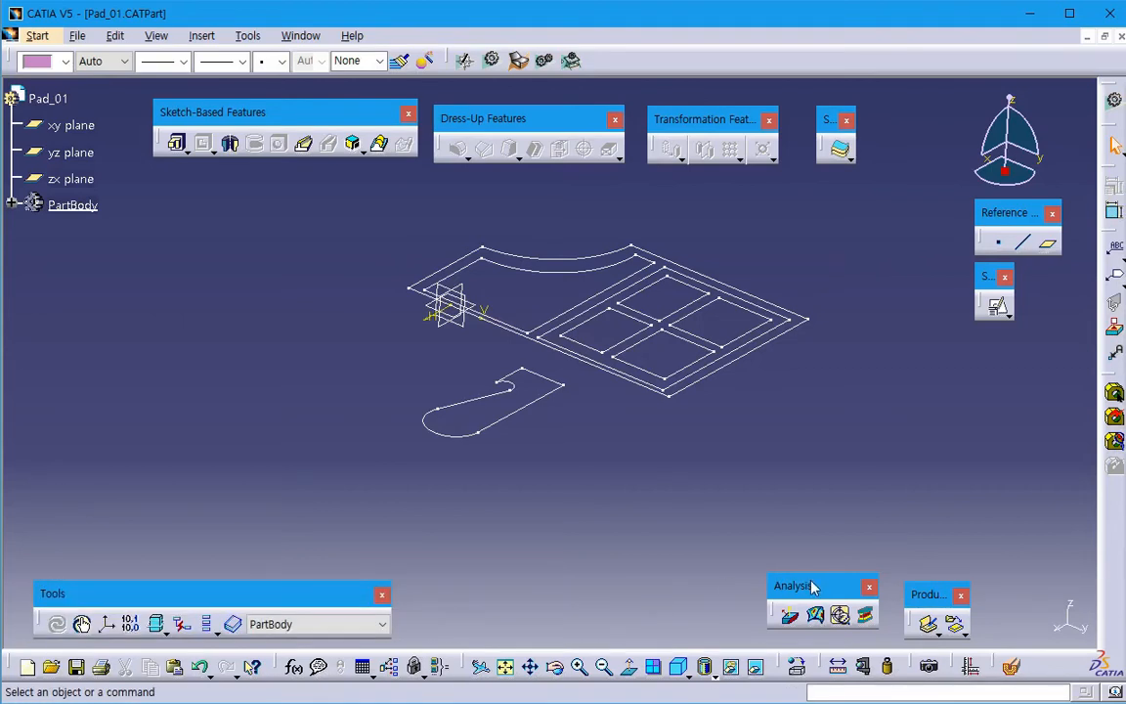
pyautogui.moveTo(818, 587); pyautogui.dragTo(1114, 488)
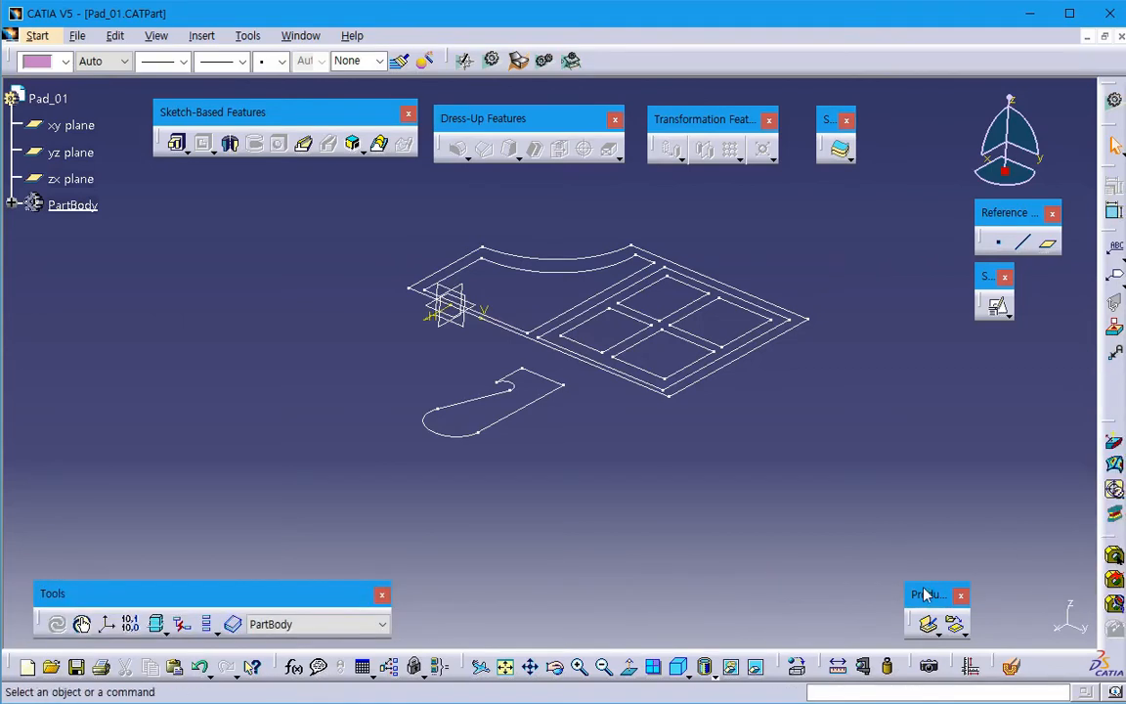
pyautogui.moveTo(1106, 601); pyautogui.dragTo(1117, 344)
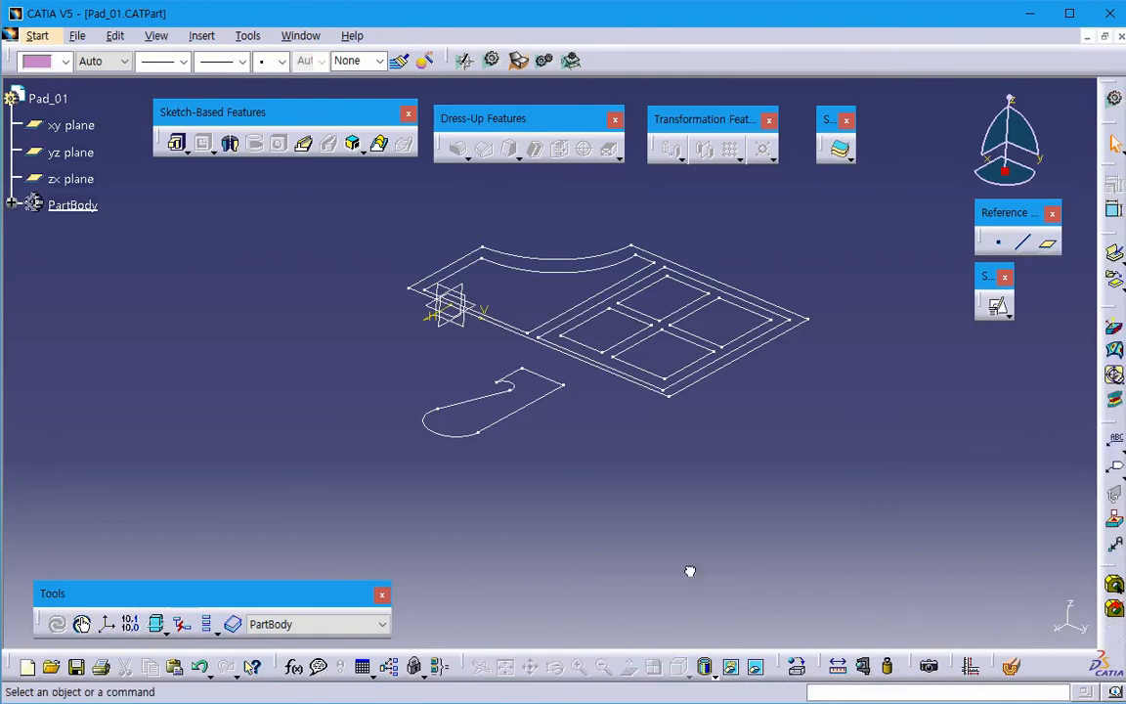
pyautogui.click(187, 149)
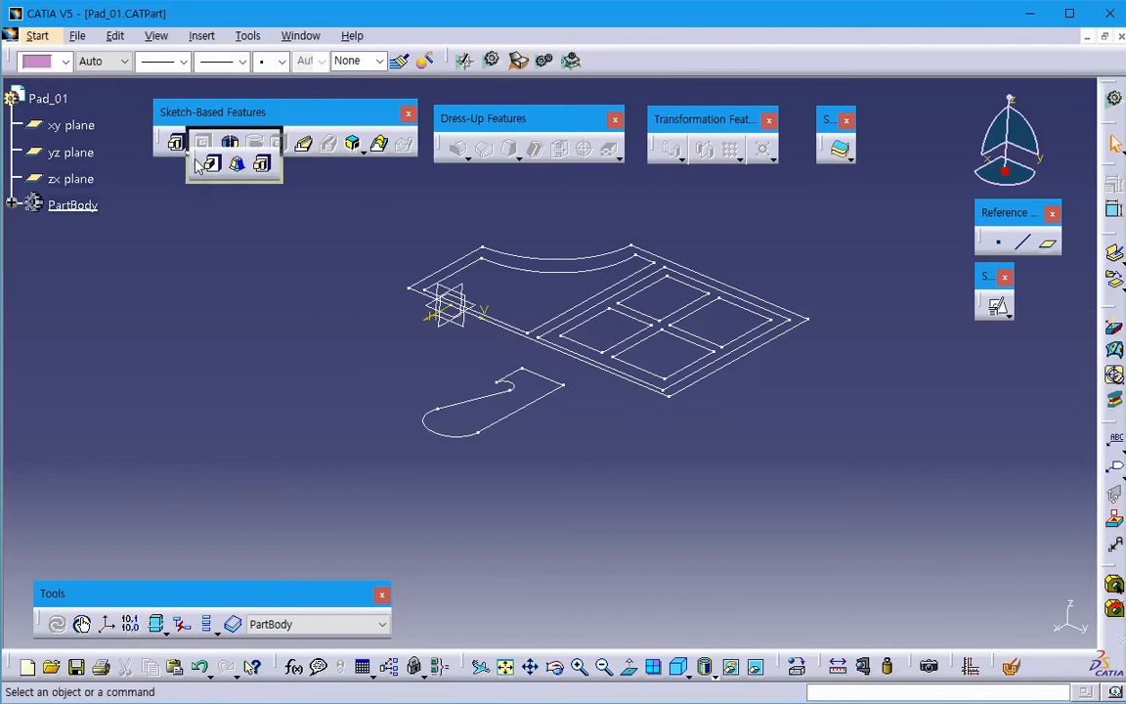
pyautogui.moveTo(191, 163); pyautogui.dragTo(187, 217)
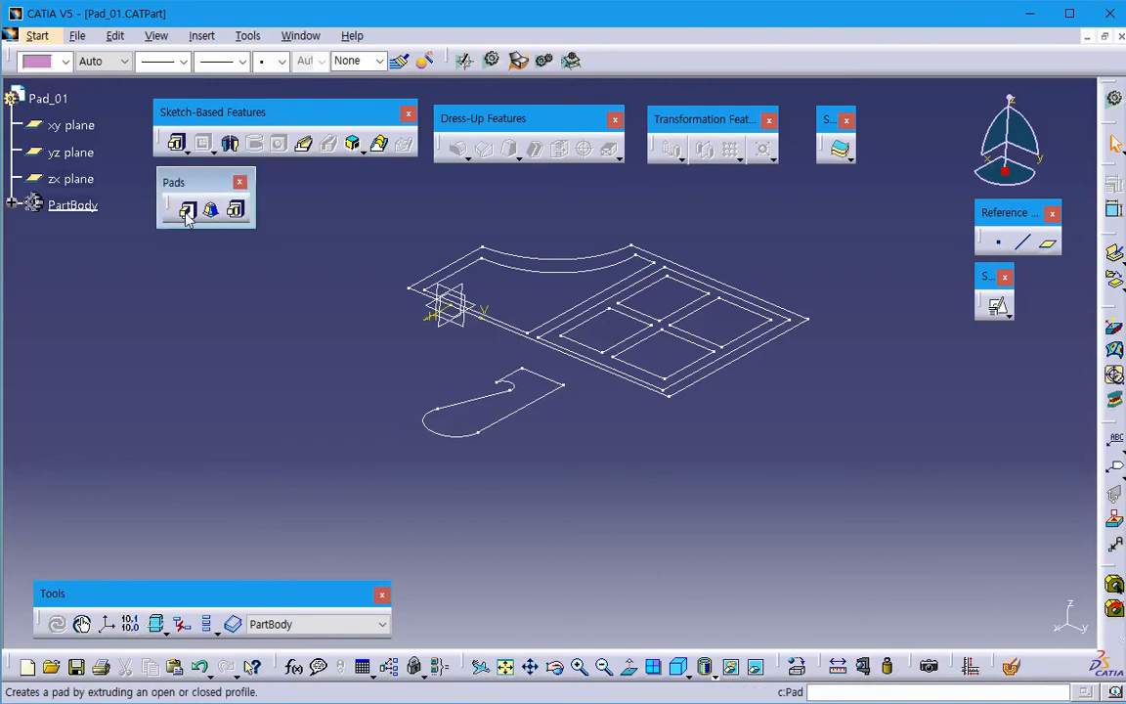
pyautogui.click(240, 184)
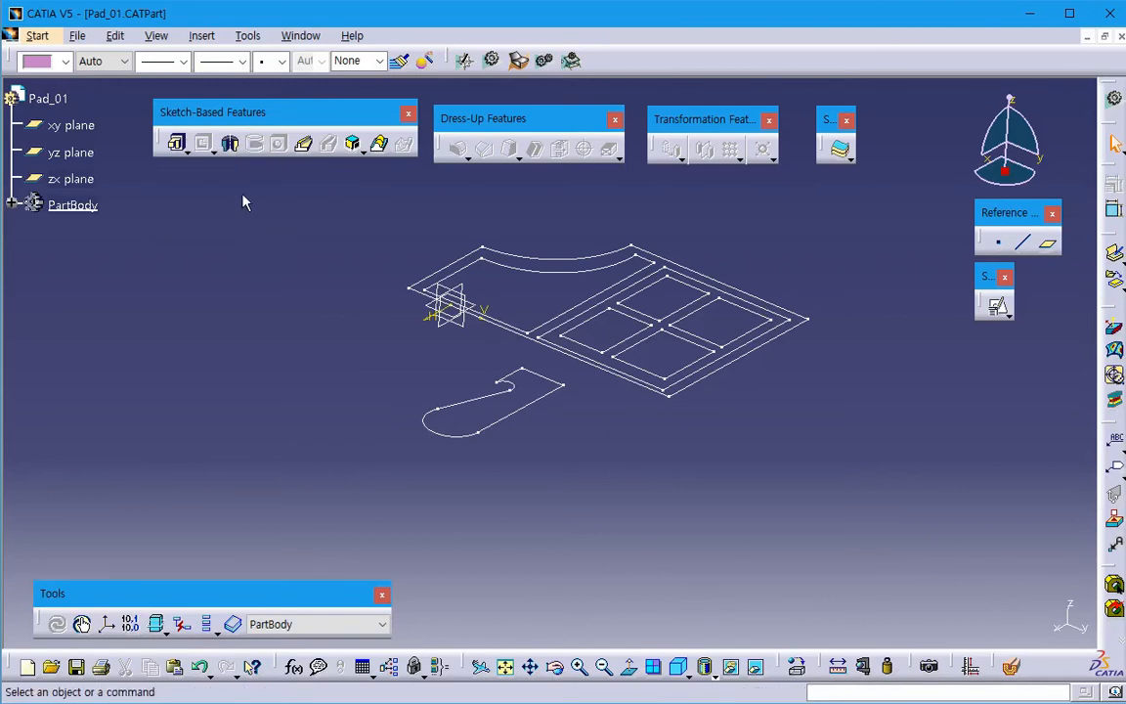
pyautogui.click(185, 152)
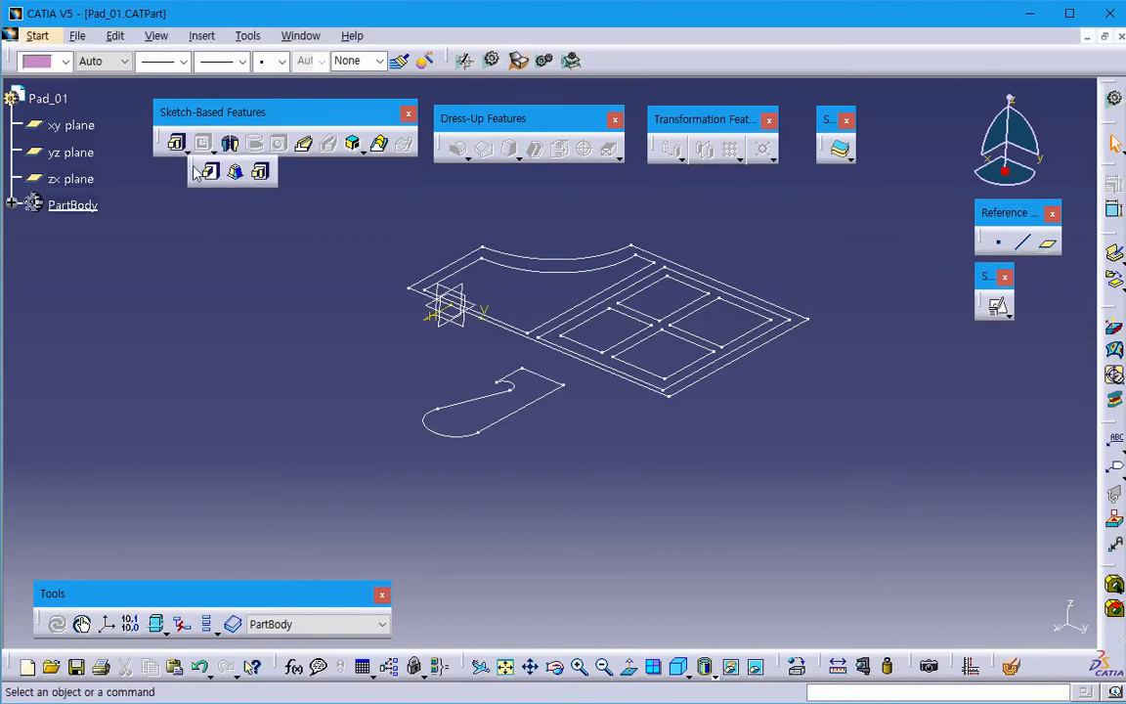
pyautogui.moveTo(196, 173); pyautogui.dragTo(168, 196)
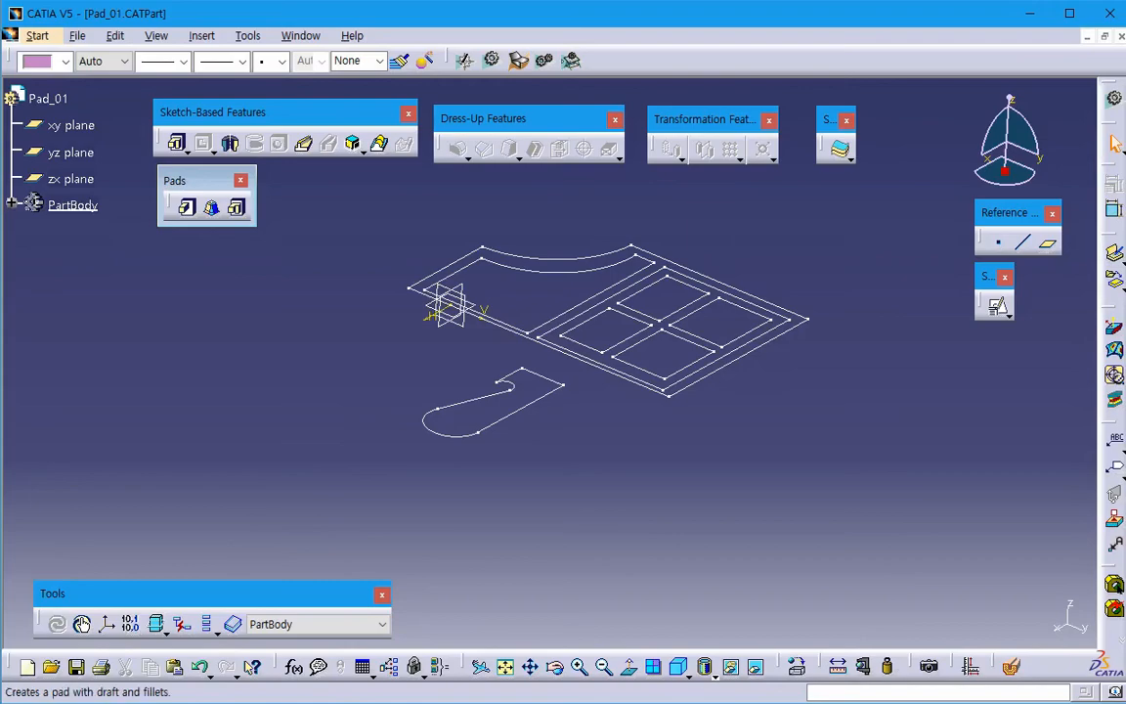
pyautogui.hotkey('alt', 'Tab')
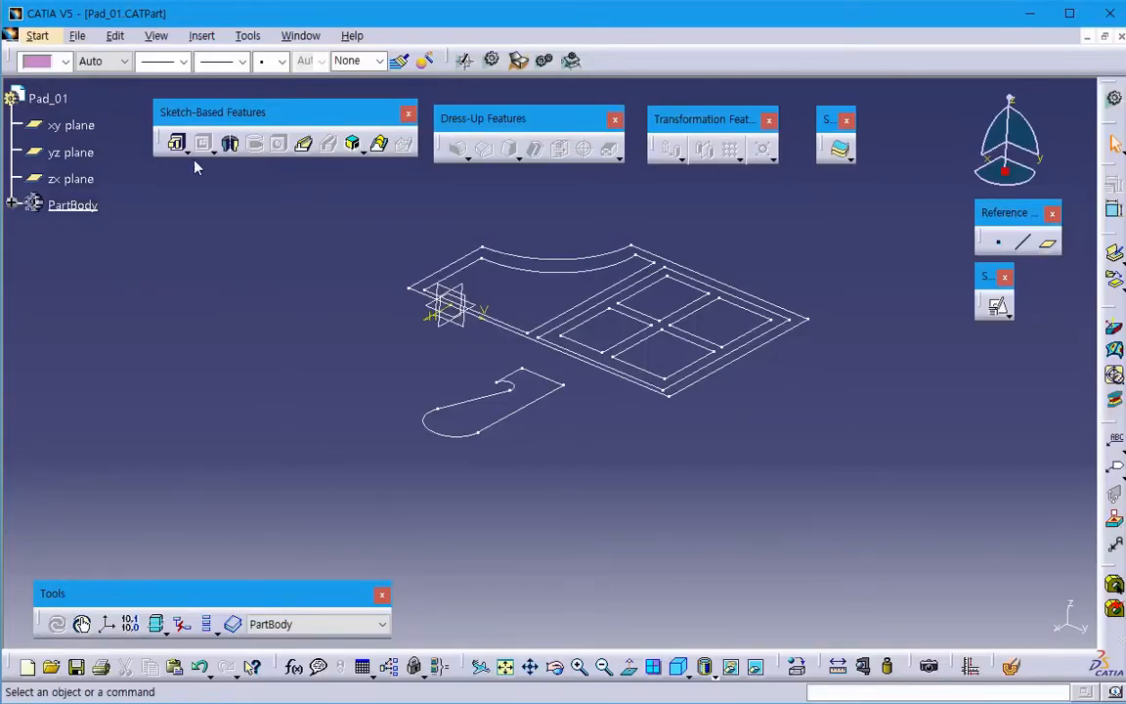
# - Detach the Pads sub-toolbar and place it directly beneath the Sketch-Based Features toolbar
pyautogui.click(186, 151)
pyautogui.moveTo(191, 168); pyautogui.dragTo(166, 205)
# - Examine the basic and extended options of the Pad definition, with PartBody expanded in the tree, and cancel it
pyautogui.click(185, 207)
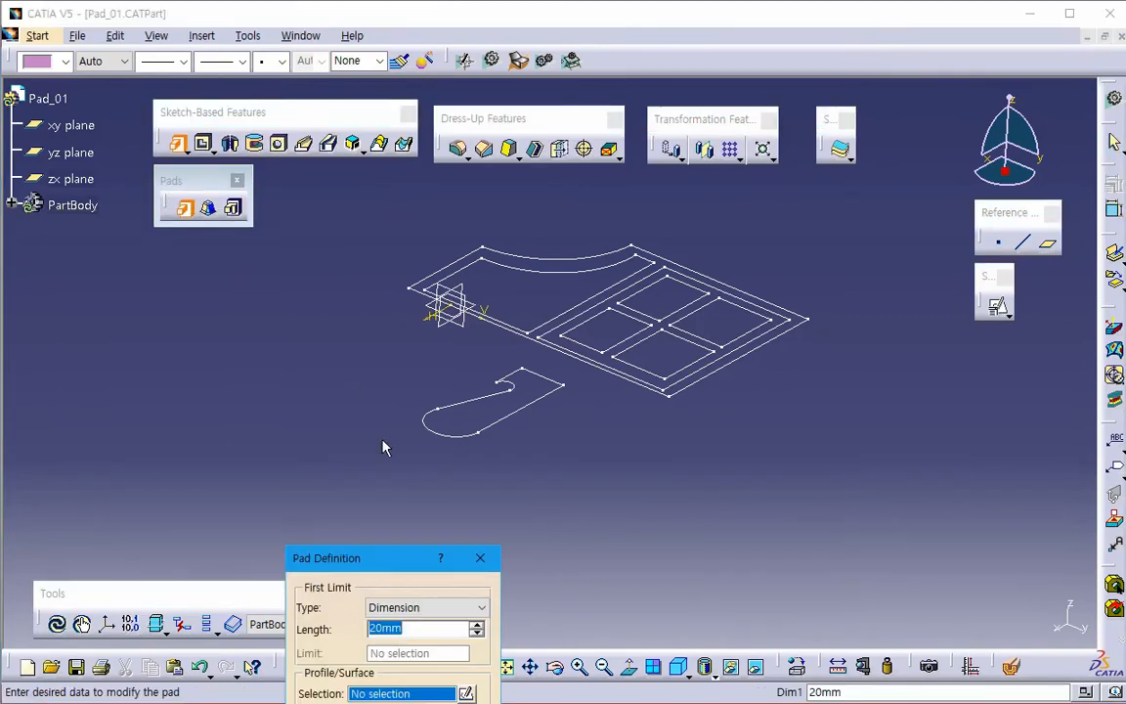
pyautogui.moveTo(361, 559); pyautogui.dragTo(203, 268)
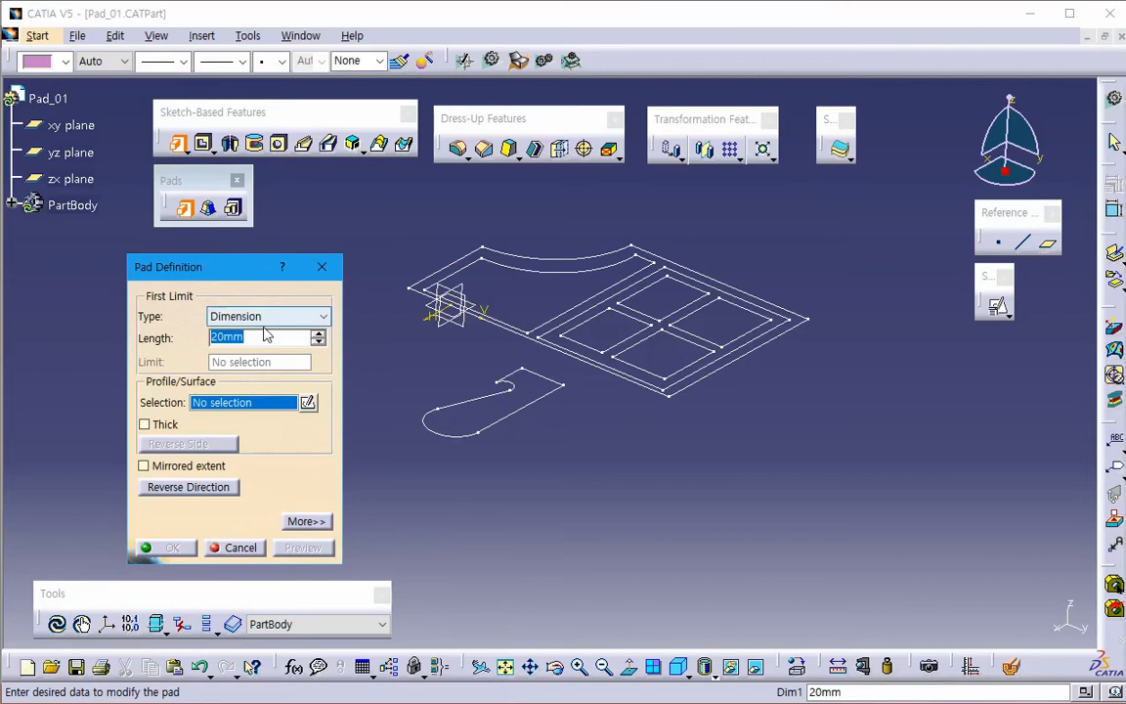
pyautogui.moveTo(468, 481); pyautogui.dragTo(583, 425, button='middle')
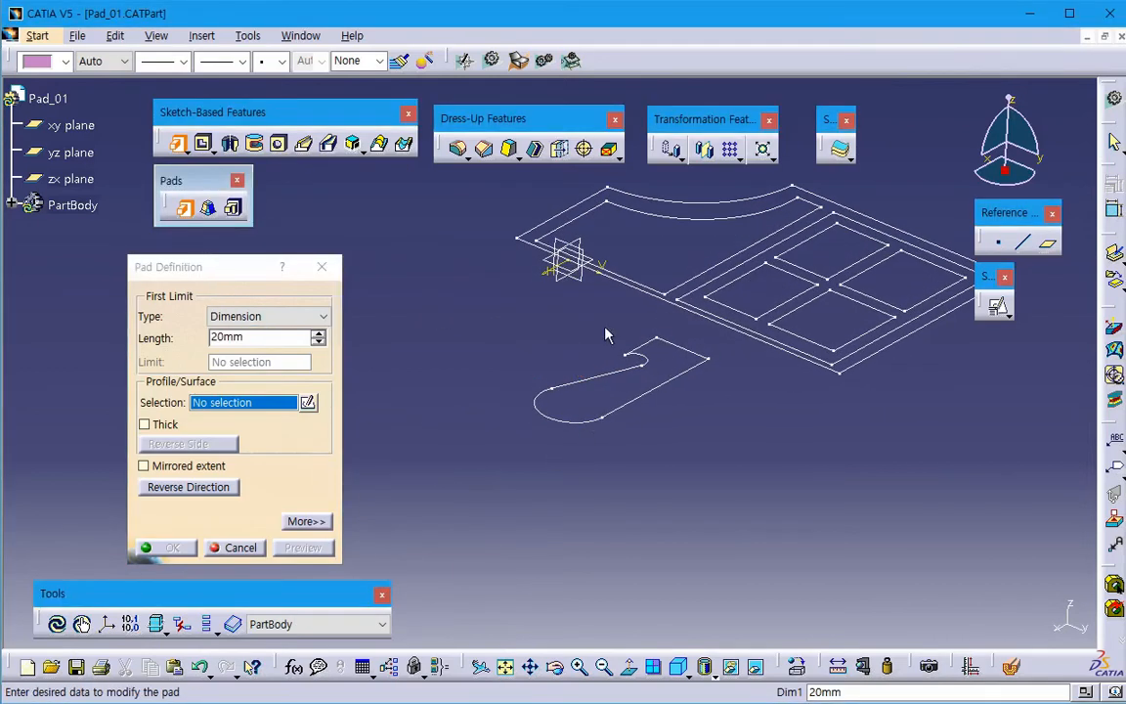
pyautogui.click(10, 204)
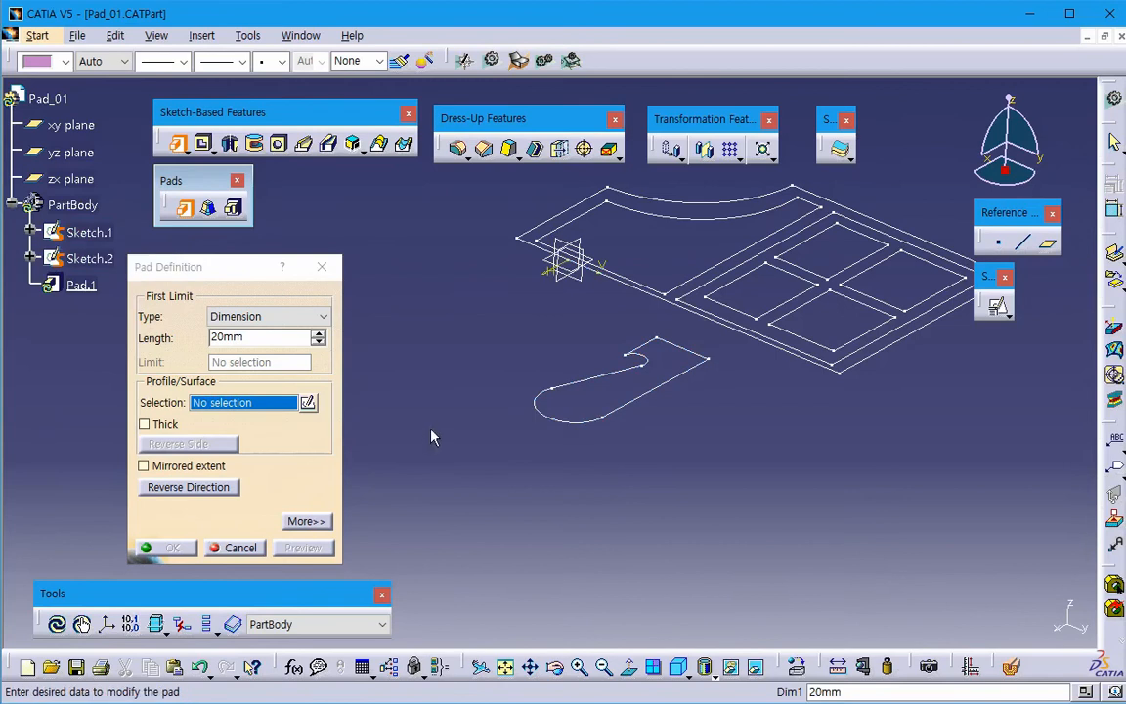
pyautogui.click(306, 521)
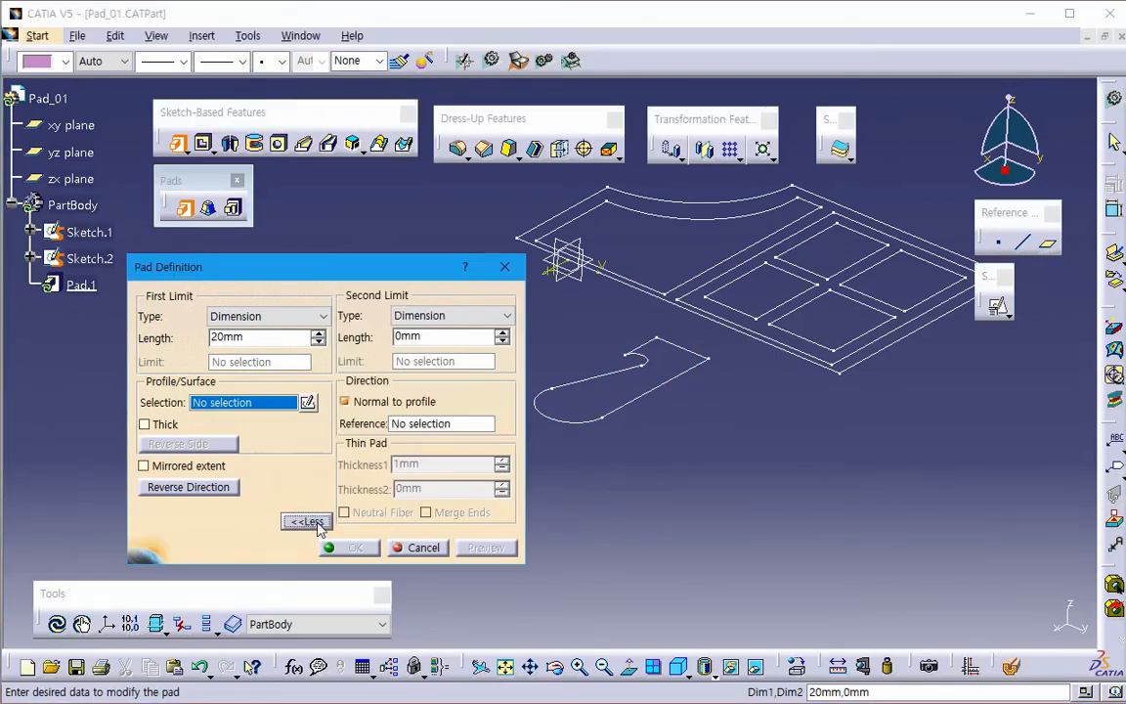
pyautogui.click(310, 522)
pyautogui.click(310, 522)
pyautogui.click(311, 523)
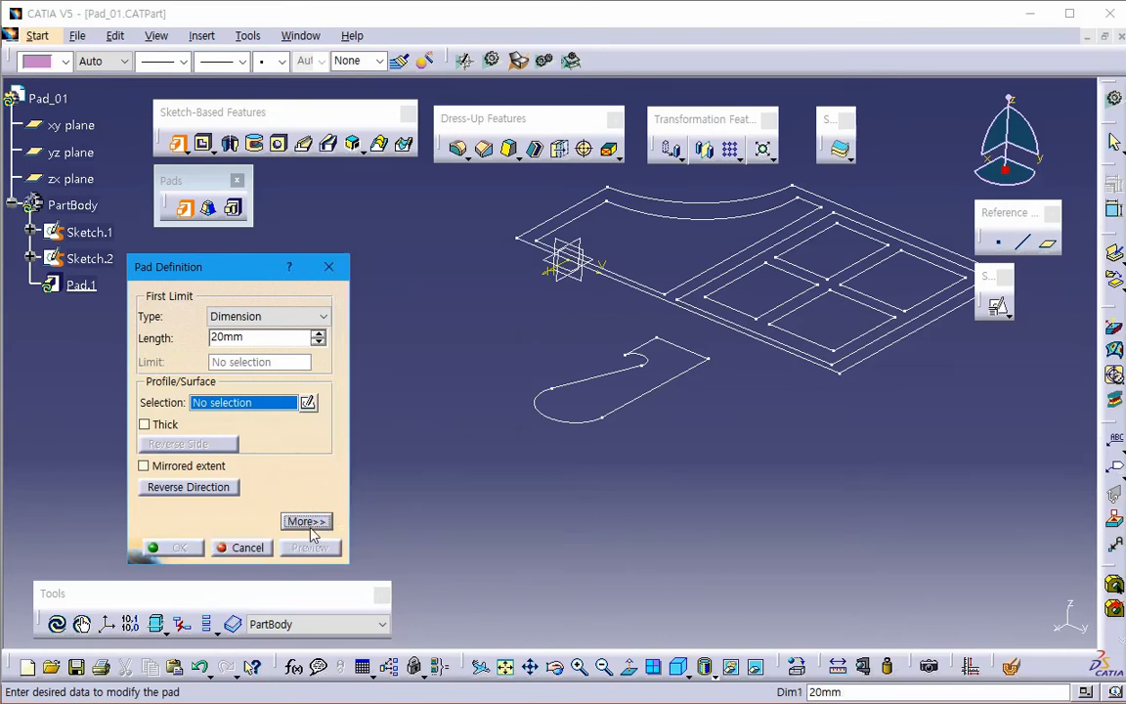
pyautogui.click(245, 547)
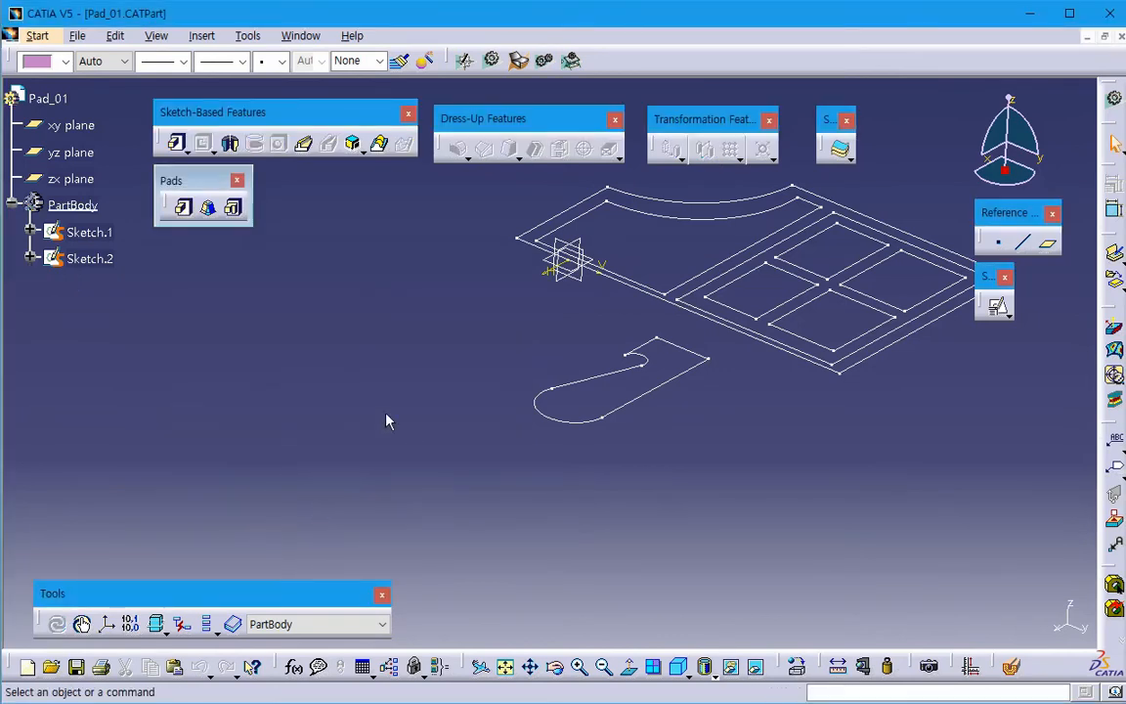
# - Examine the extended Thin Shaft options of the Shaft definition and cancel without creating a shaft
pyautogui.click(229, 143)
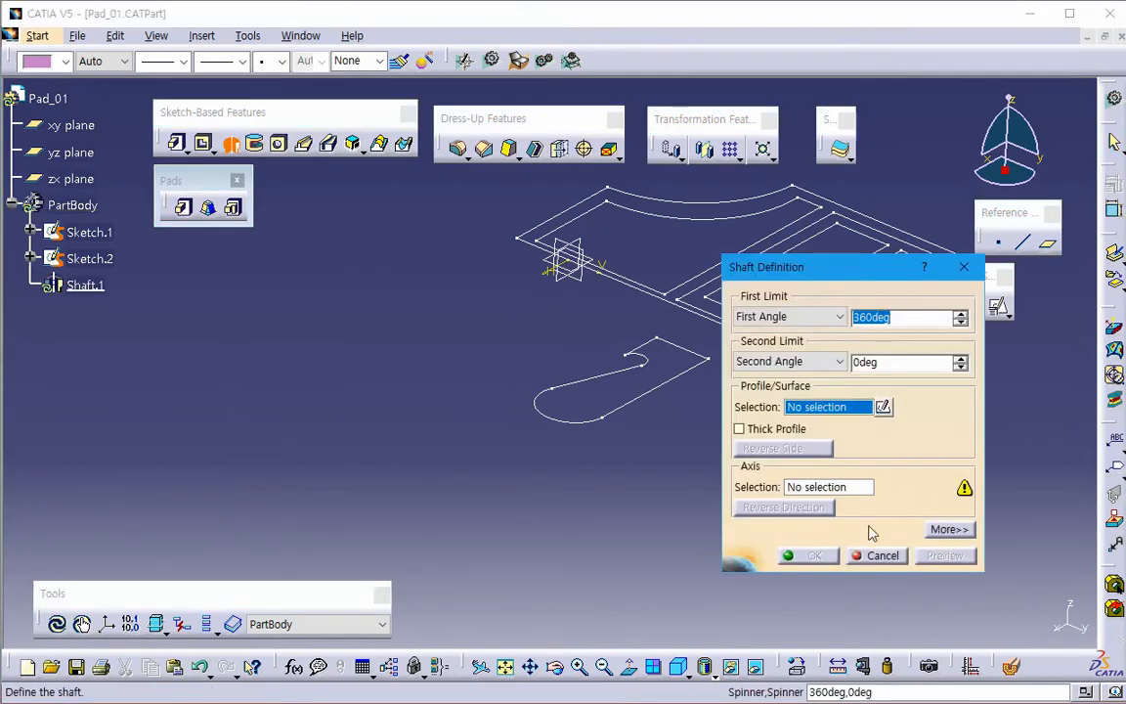
pyautogui.click(946, 529)
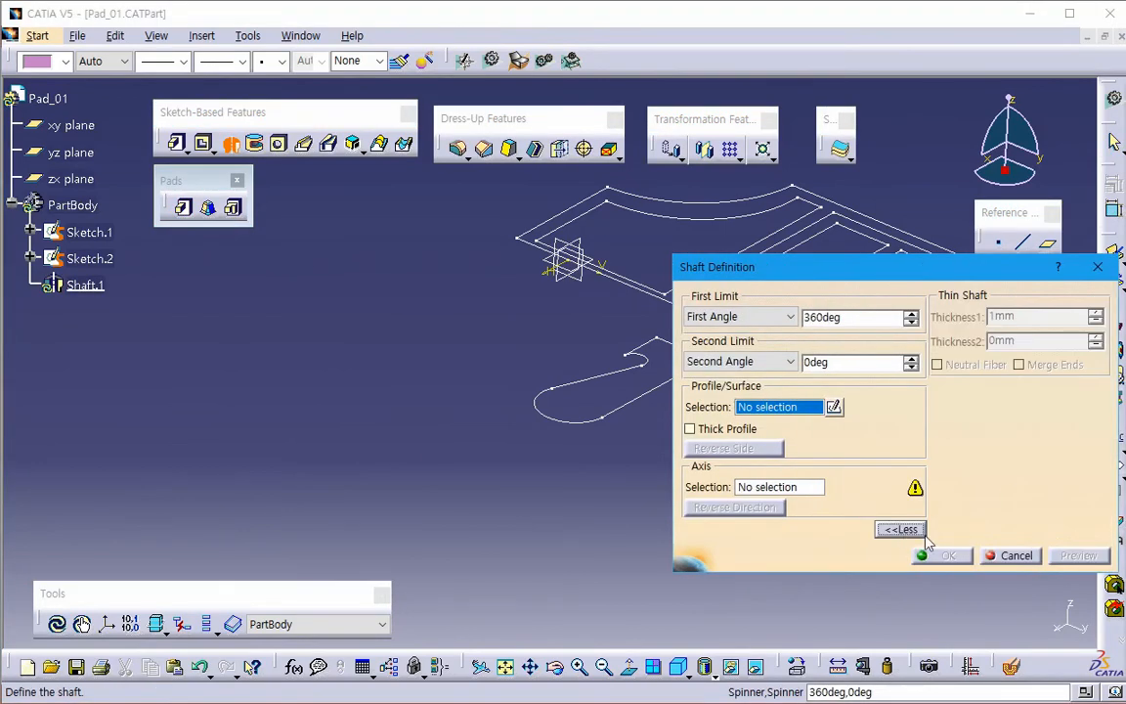
pyautogui.click(1015, 555)
# - Start a pad with the extended options and create a new profile sketch on the xy plane from its definition
pyautogui.click(182, 207)
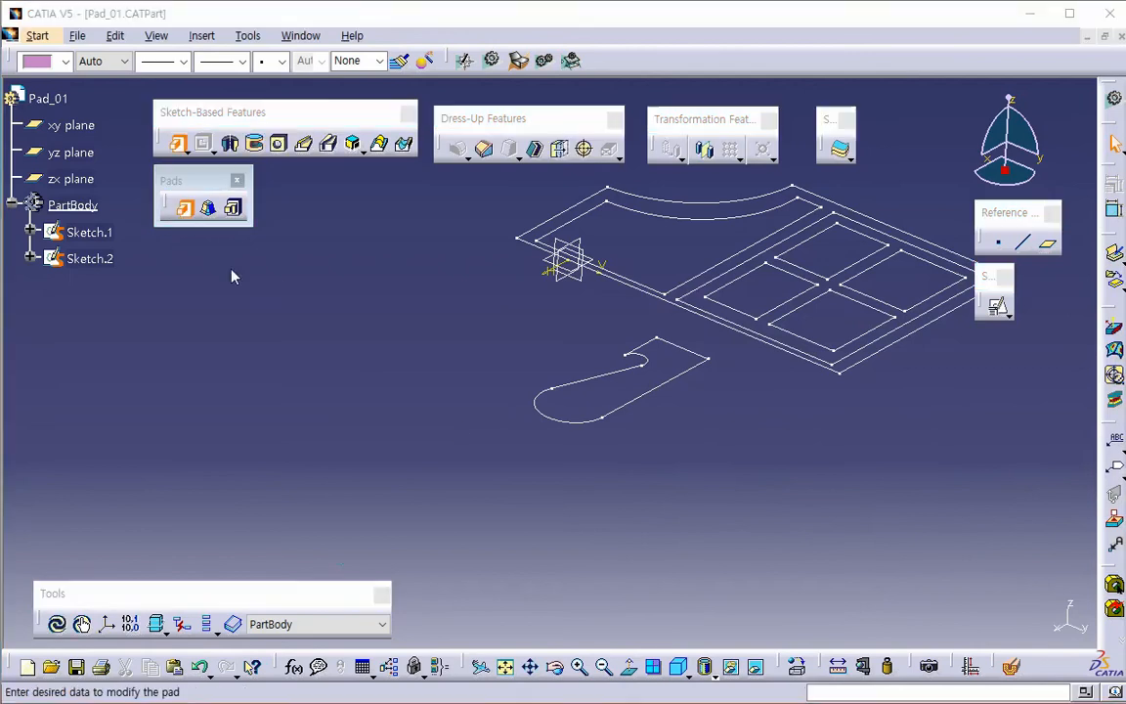
pyautogui.click(303, 522)
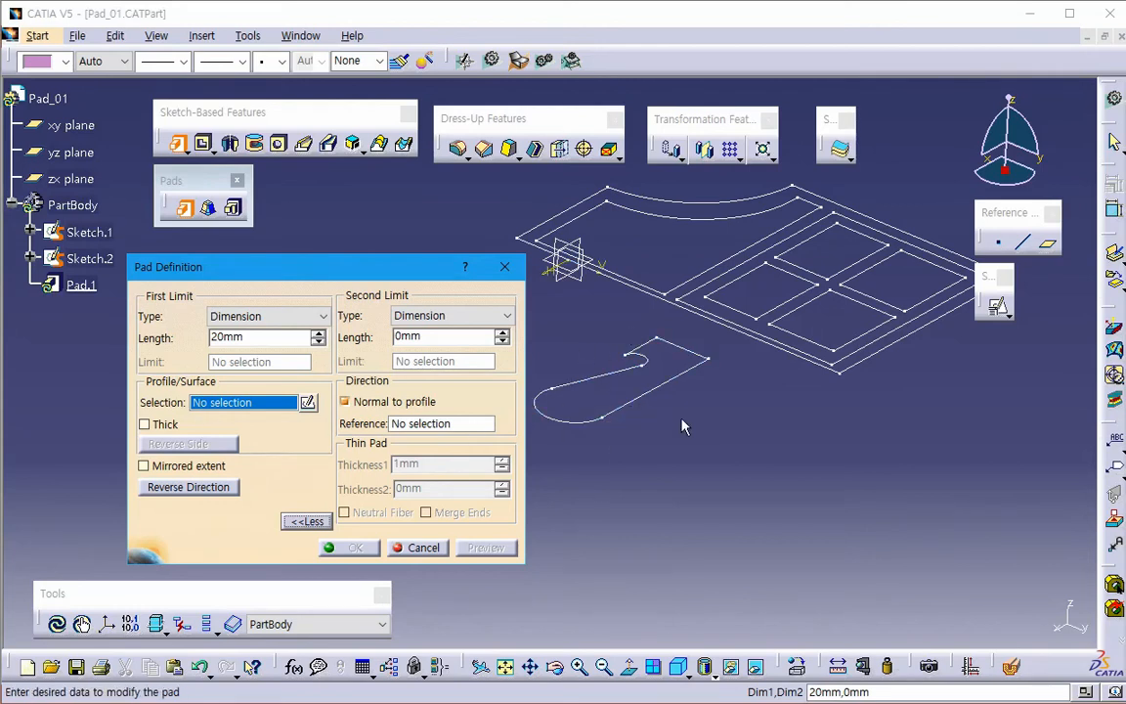
pyautogui.moveTo(676, 430); pyautogui.dragTo(744, 437, button='middle')
pyautogui.click(308, 403)
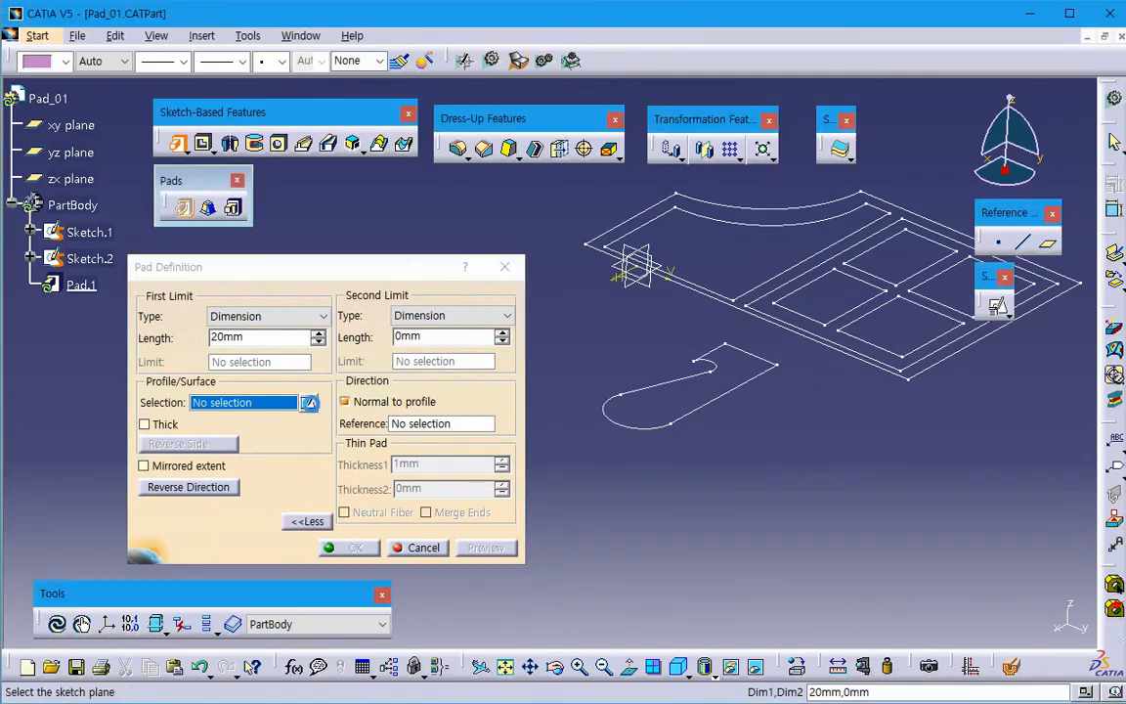
pyautogui.click(671, 269)
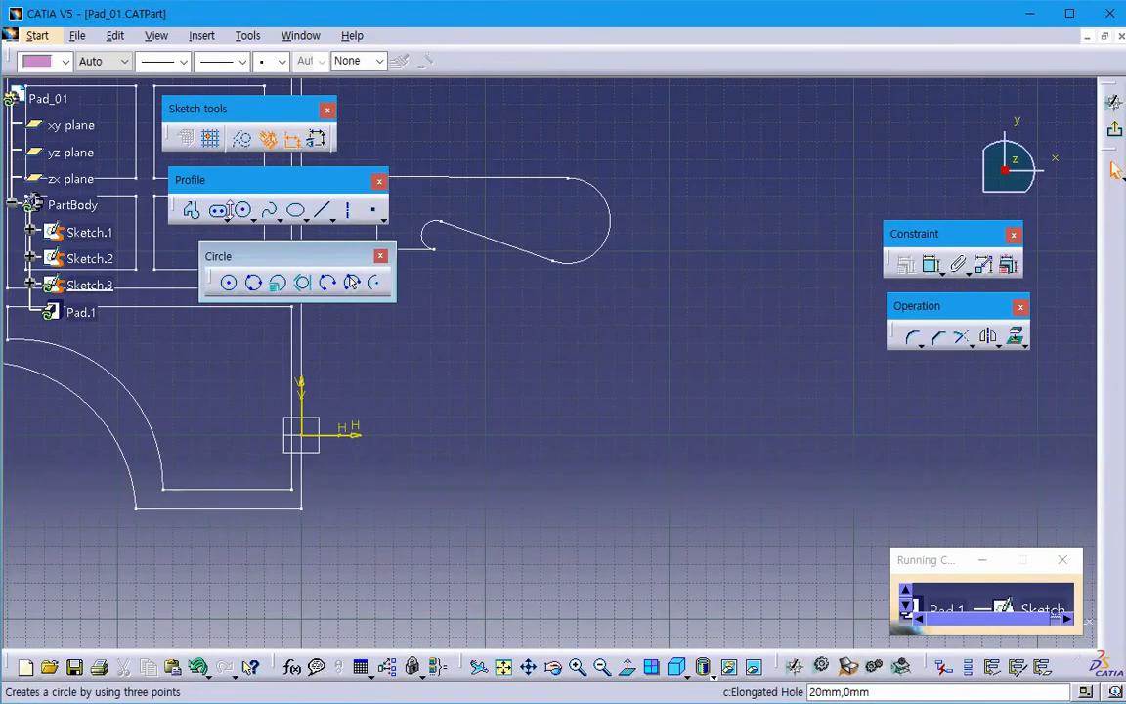
# - Sketch a circle beside the origin as the pad profile, exit the sketch, and cancel the pad definition
pyautogui.click(228, 282)
pyautogui.click(493, 413)
pyautogui.click(523, 470)
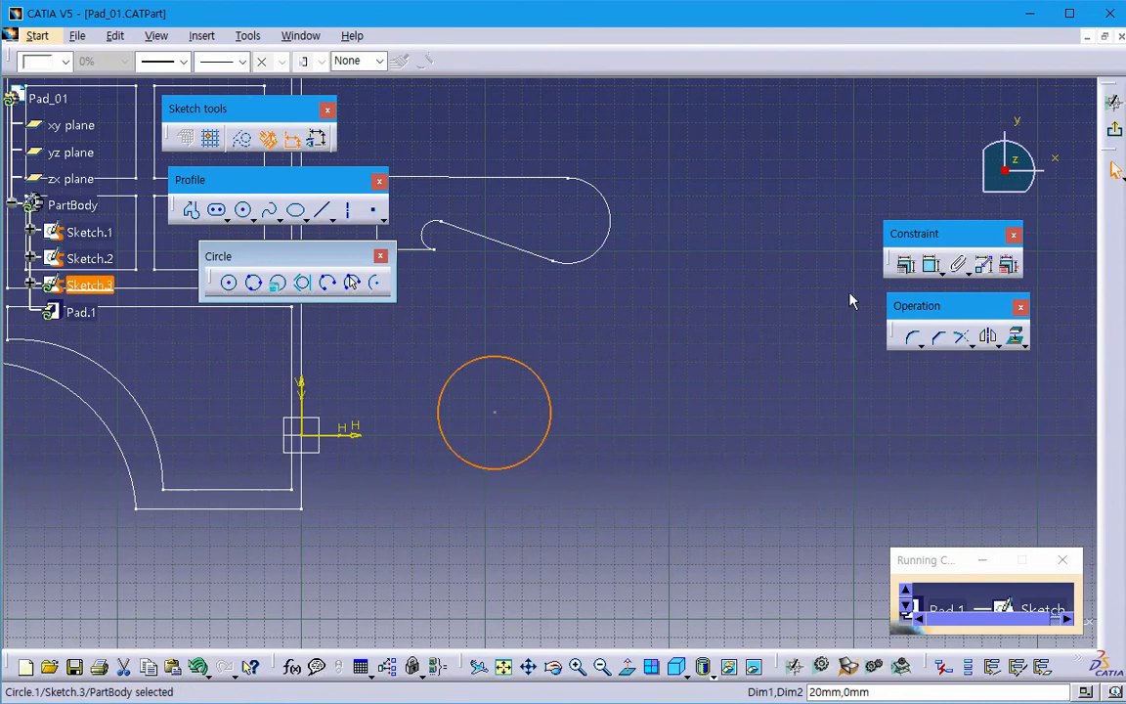
pyautogui.click(1113, 102)
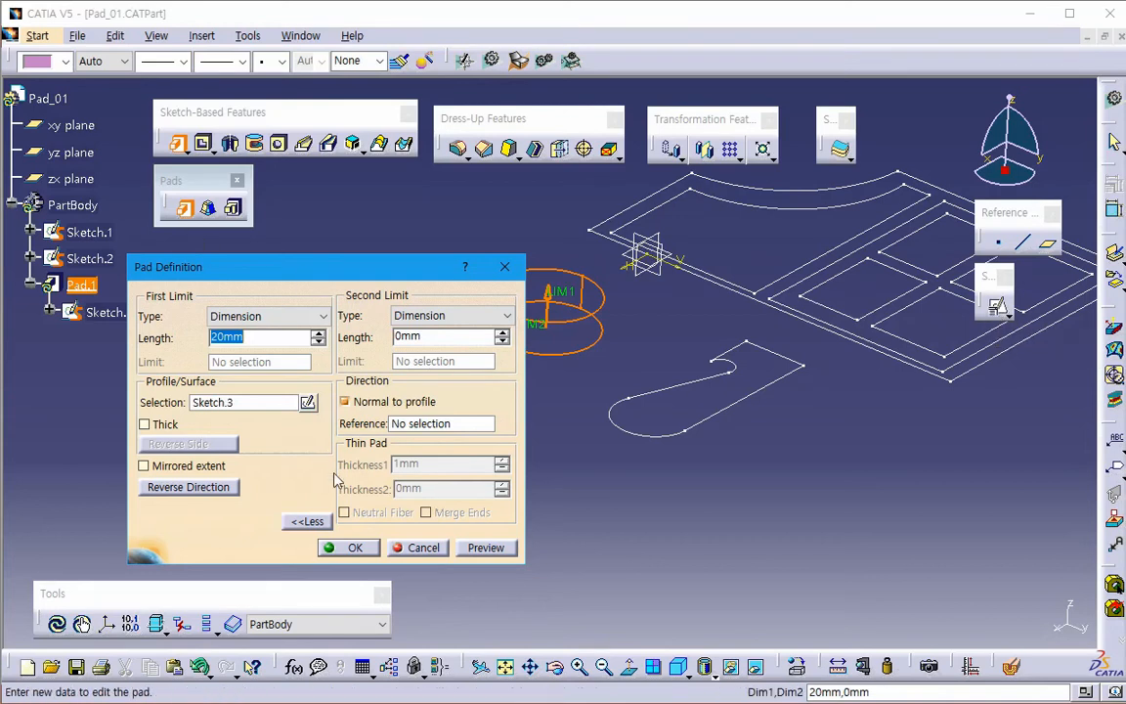
pyautogui.click(424, 548)
pyautogui.moveTo(412, 467); pyautogui.dragTo(373, 424, button='middle')
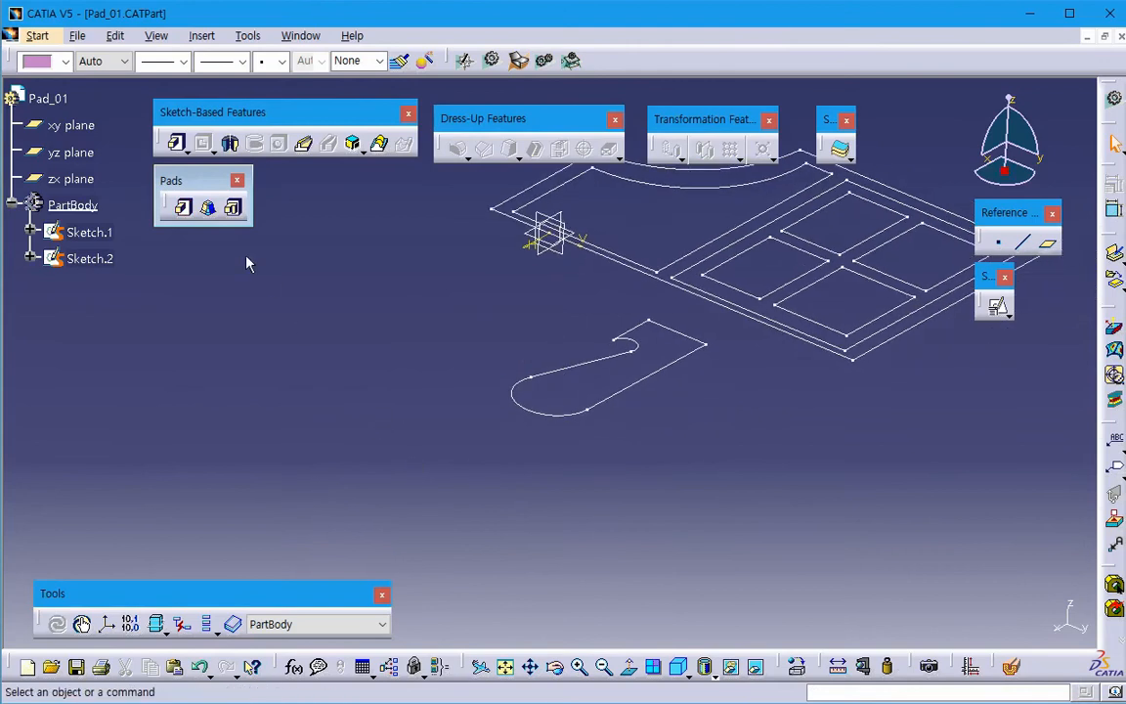
# - Start a pad with the extended options and use Sketch.1, the small hook-shaped closed profile, as its profile
pyautogui.click(183, 206)
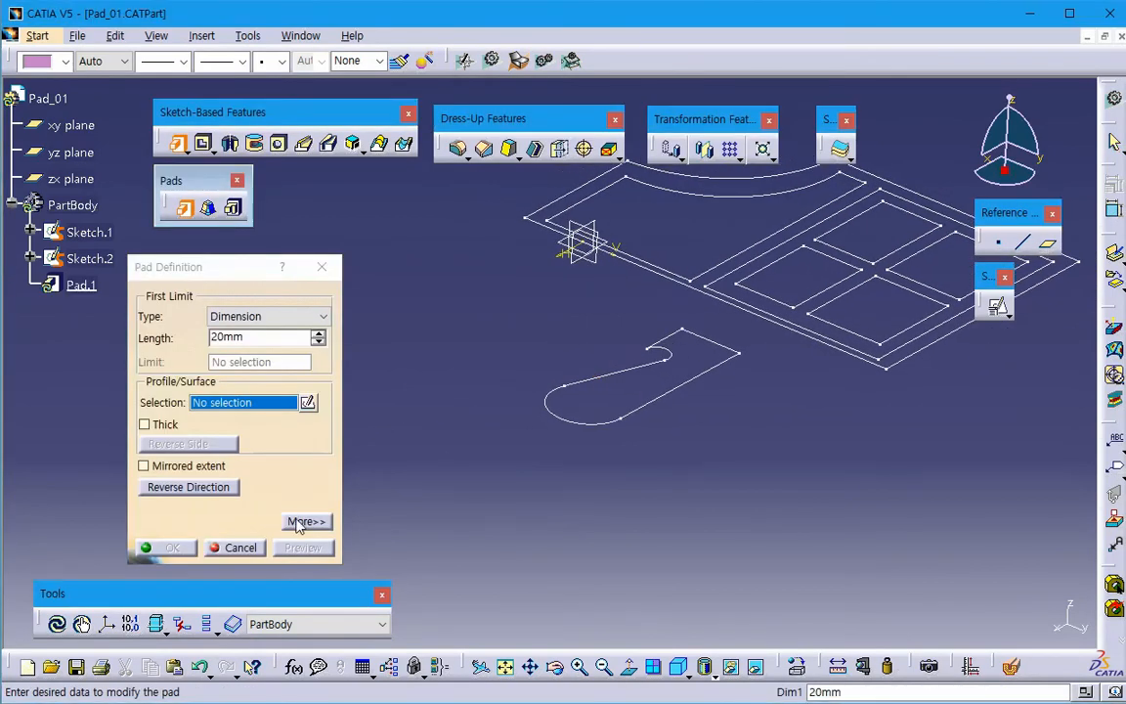
pyautogui.click(299, 522)
pyautogui.click(566, 409)
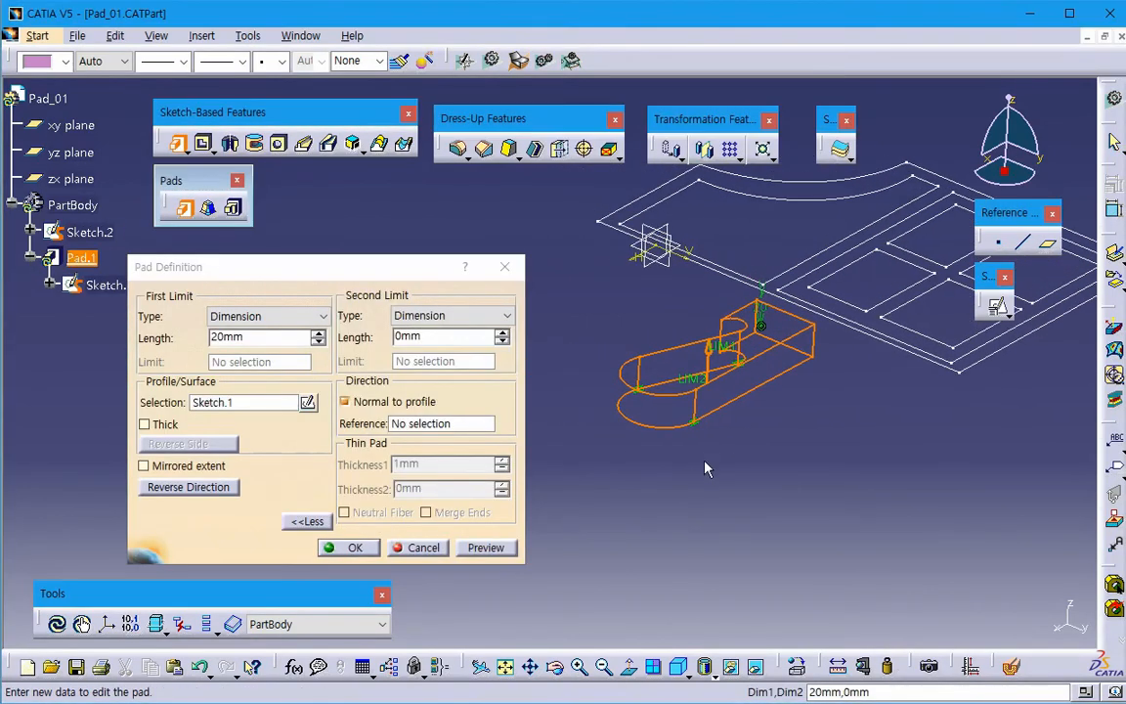
pyautogui.doubleClick(233, 337)
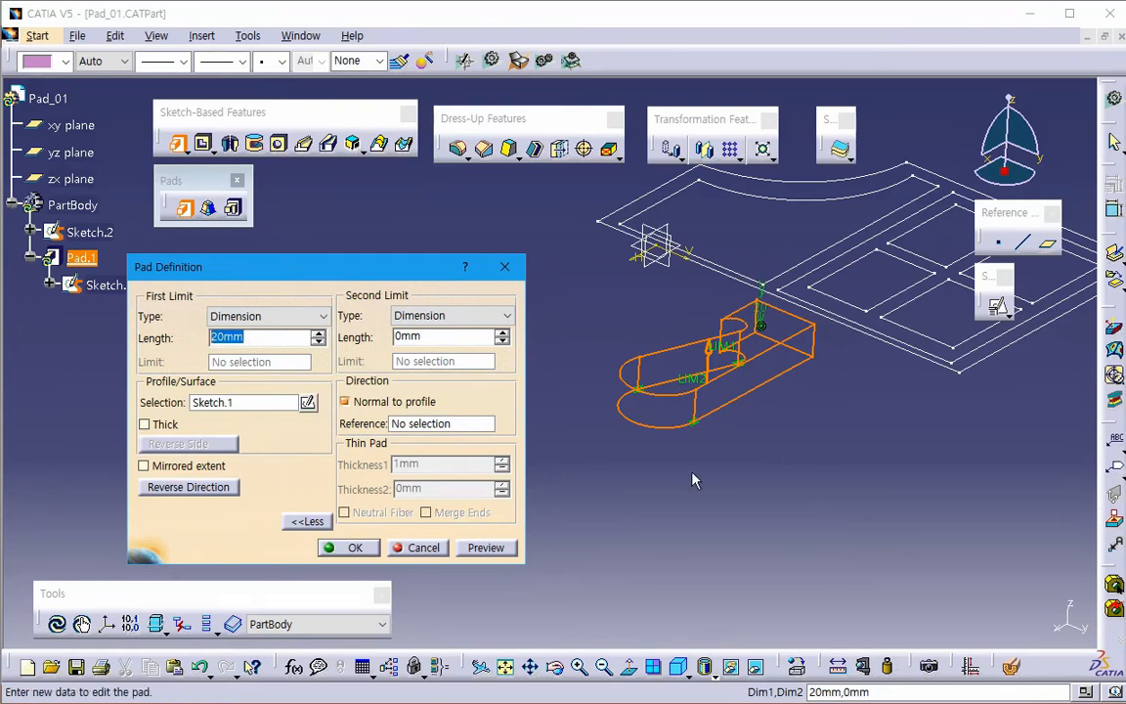
pyautogui.moveTo(691, 478); pyautogui.dragTo(772, 446, button='middle')
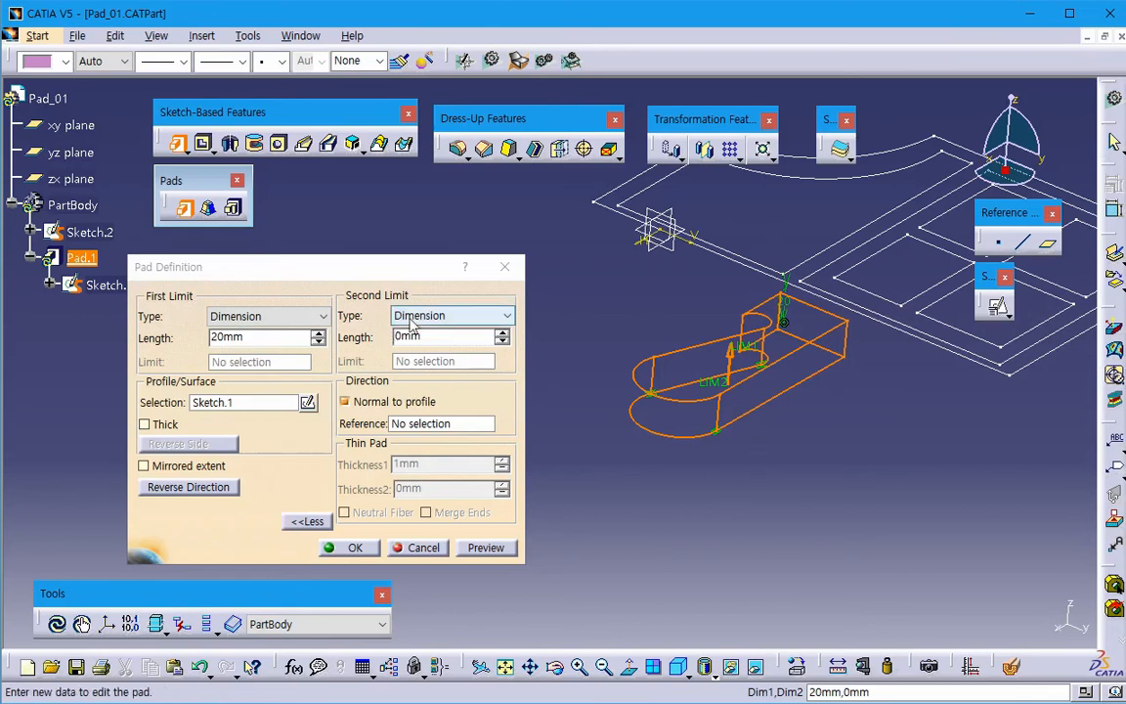
# - Set the pad's first limit length to 30 mm and second limit length to 10 mm, and preview the solid
pyautogui.doubleClick(250, 335)
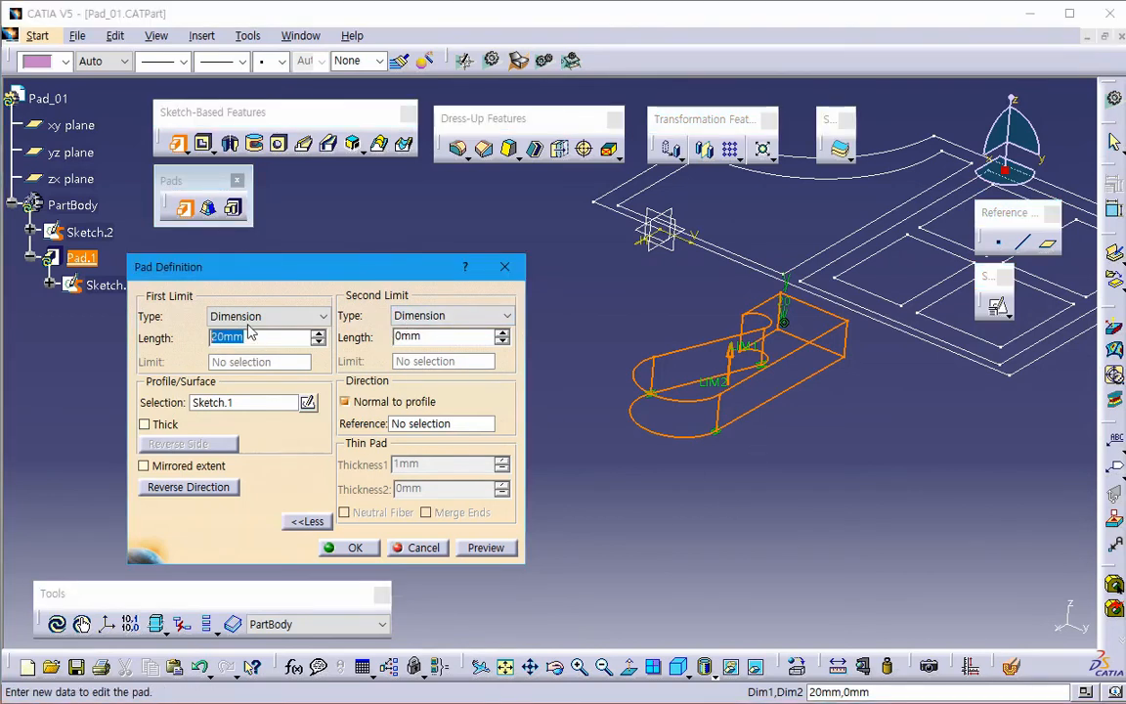
pyautogui.click(249, 317)
pyautogui.click(253, 335)
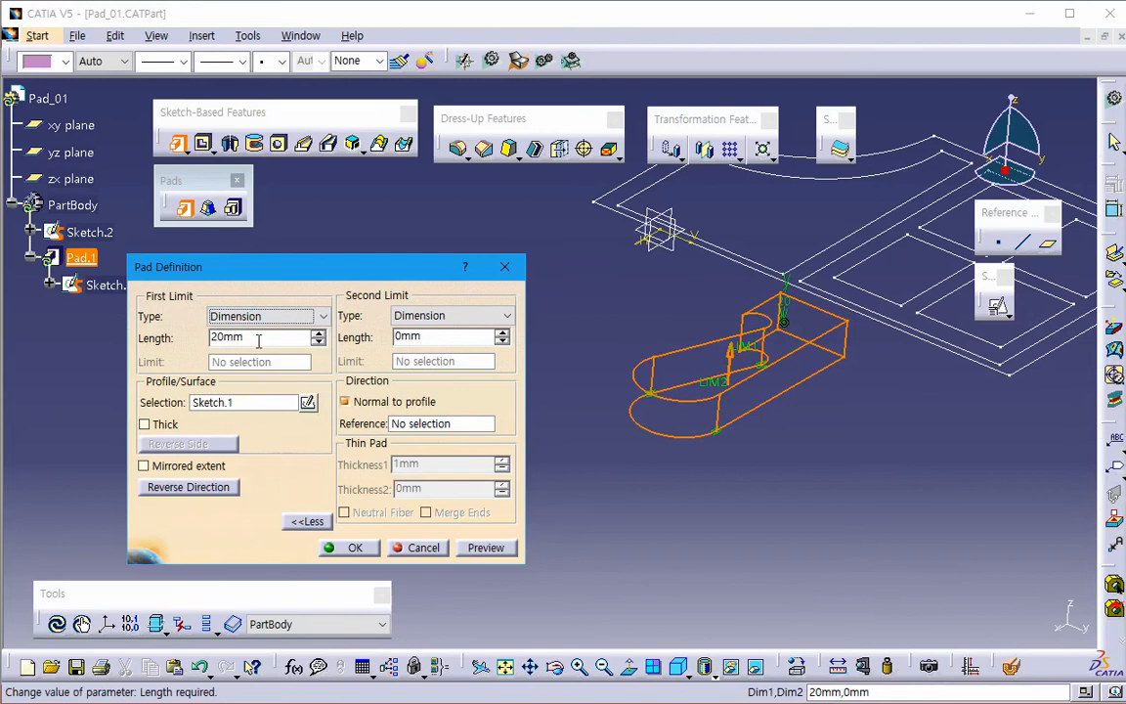
pyautogui.doubleClick(258, 338)
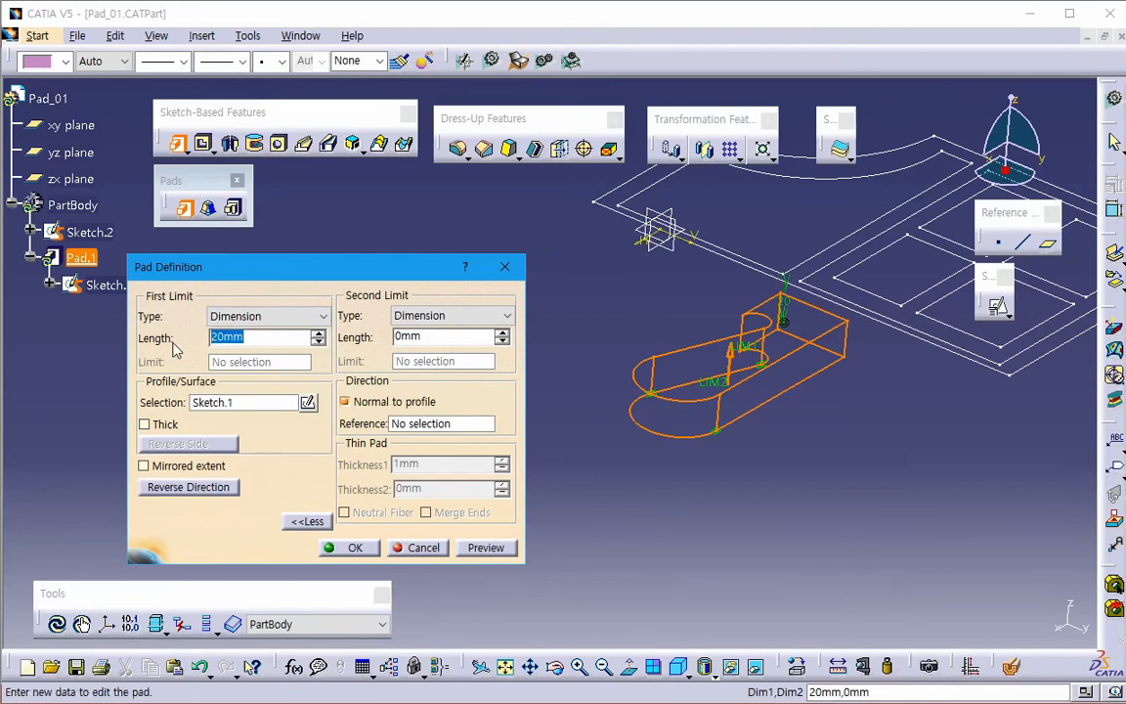
pyautogui.write('30')
pyautogui.press('Tab')
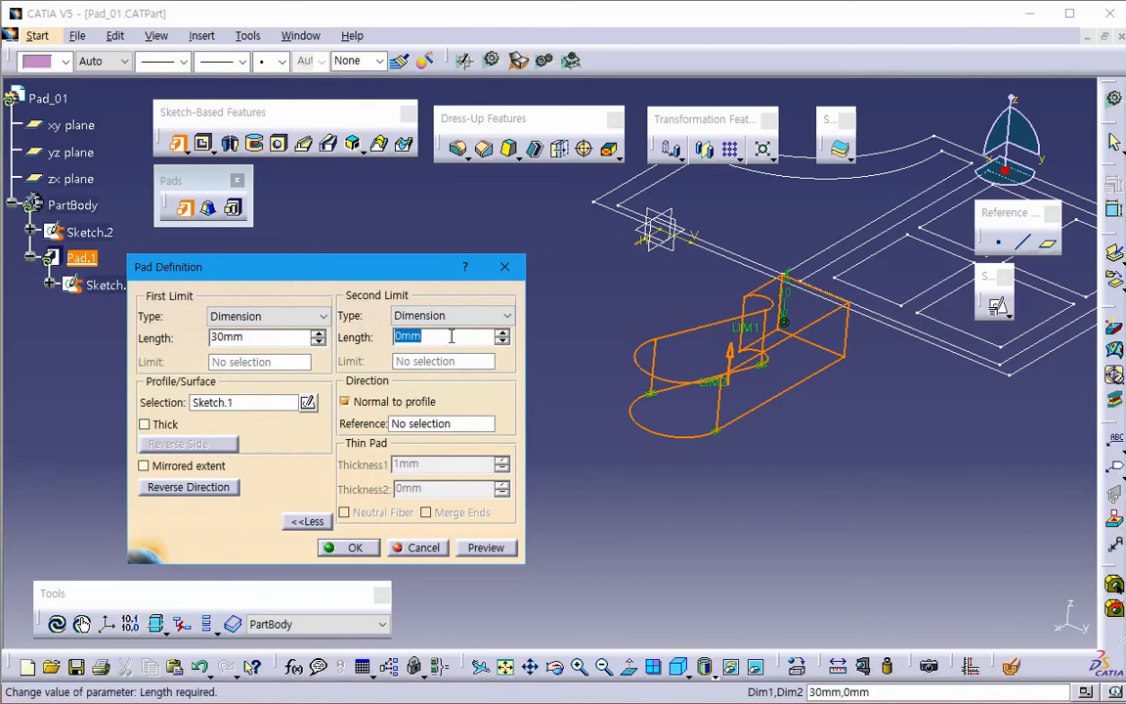
pyautogui.write('10')
pyautogui.press('Tab')
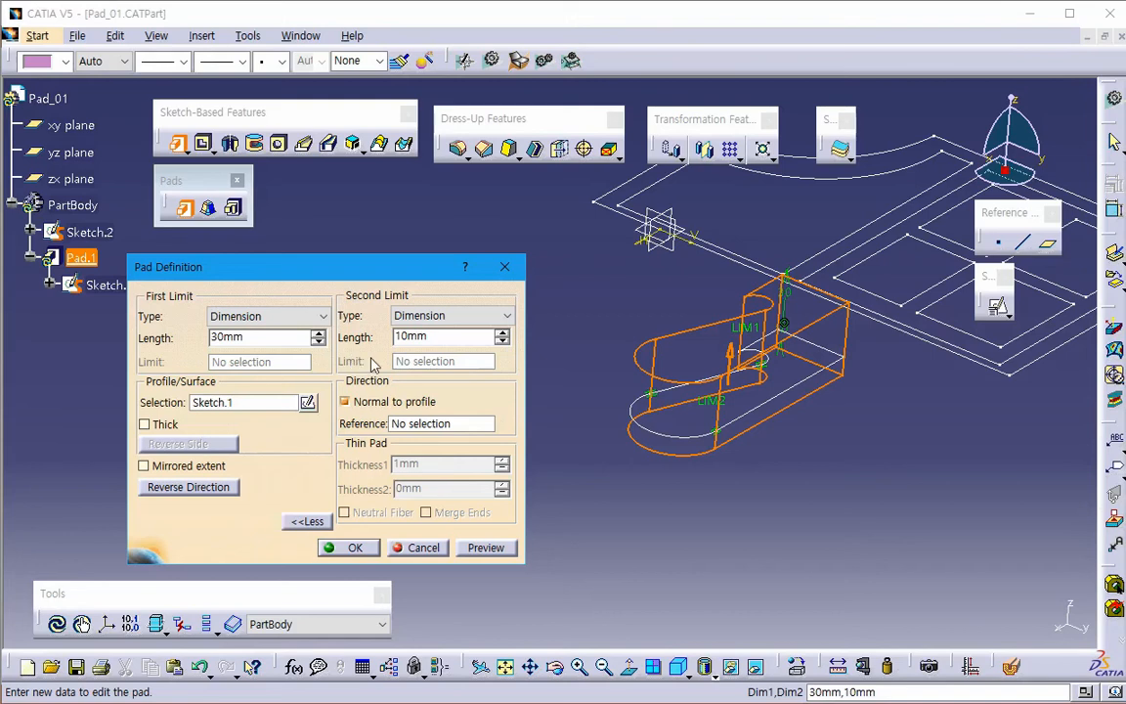
pyautogui.moveTo(719, 498); pyautogui.dragTo(672, 509, button='middle')
pyautogui.click(486, 549)
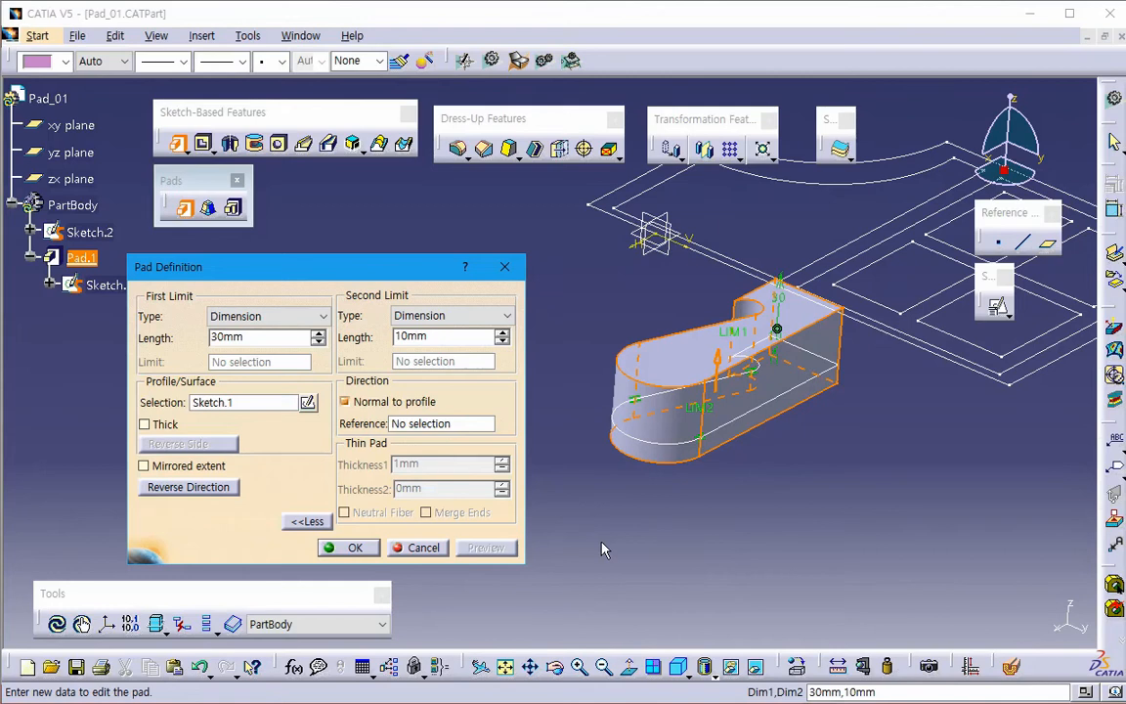
# - Stretch the pad's limits directly in the model to 54 mm for the first and 26 mm for the second, and preview it
pyautogui.moveTo(637, 530); pyautogui.dragTo(586, 452, button='middle')
pyautogui.moveTo(246, 337); pyautogui.dragTo(193, 338)
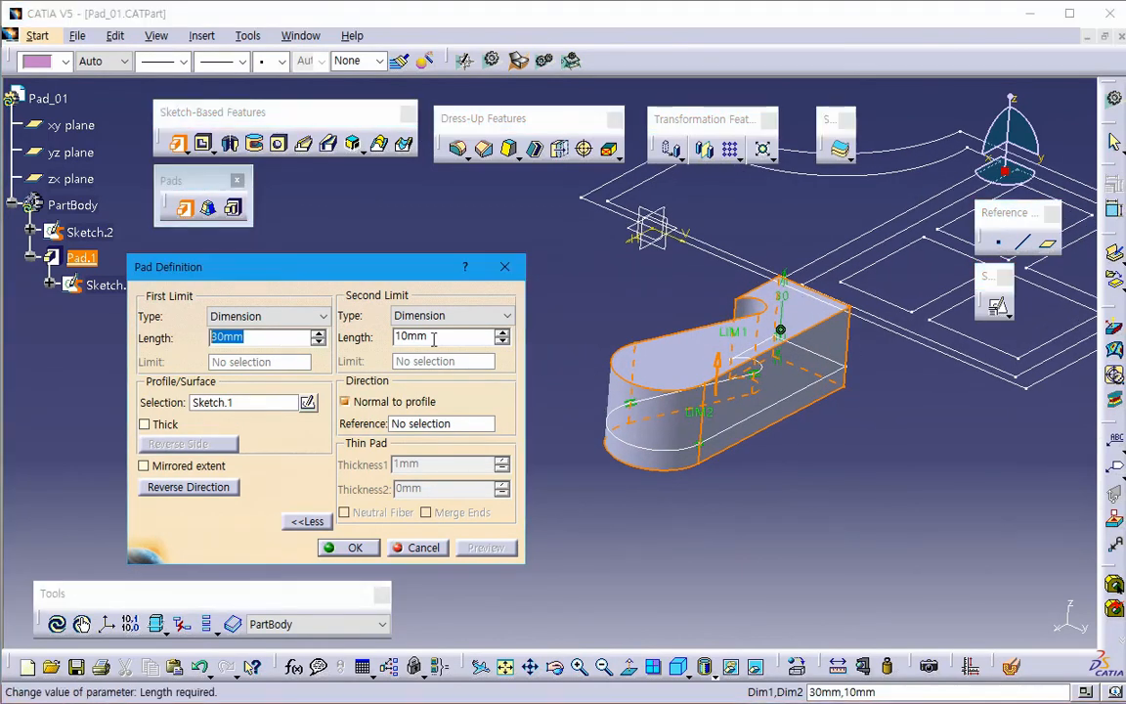
pyautogui.moveTo(433, 338); pyautogui.dragTo(341, 338)
pyautogui.click(444, 341)
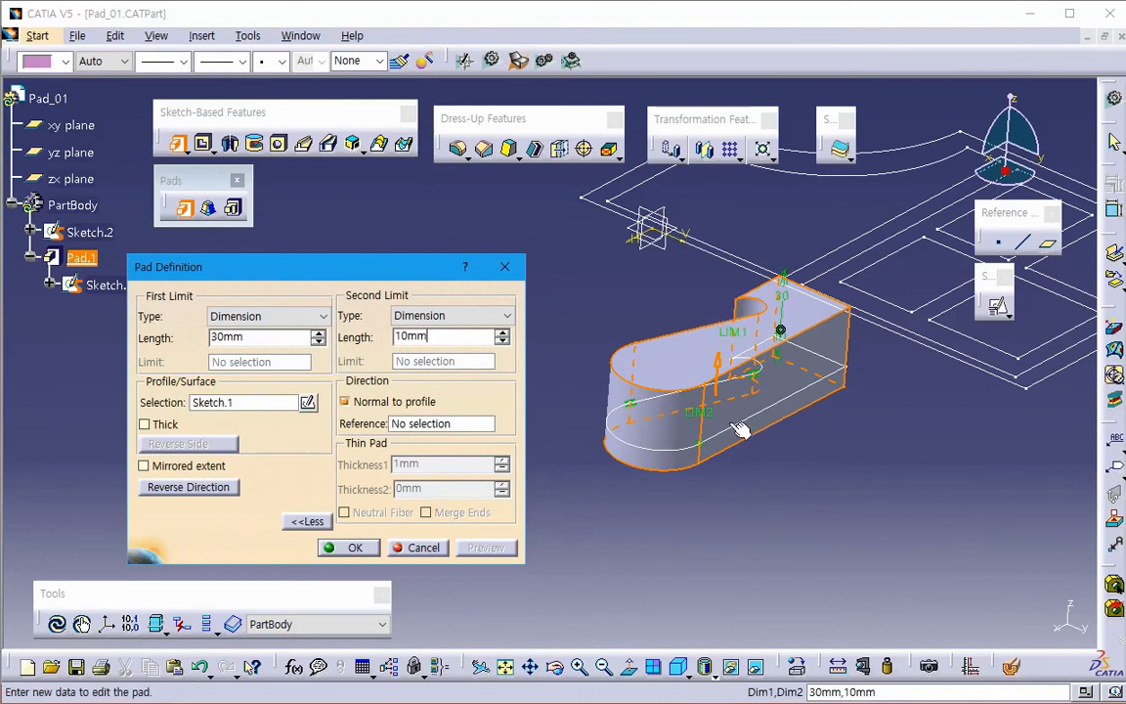
pyautogui.click(741, 339)
pyautogui.moveTo(742, 336); pyautogui.dragTo(738, 291)
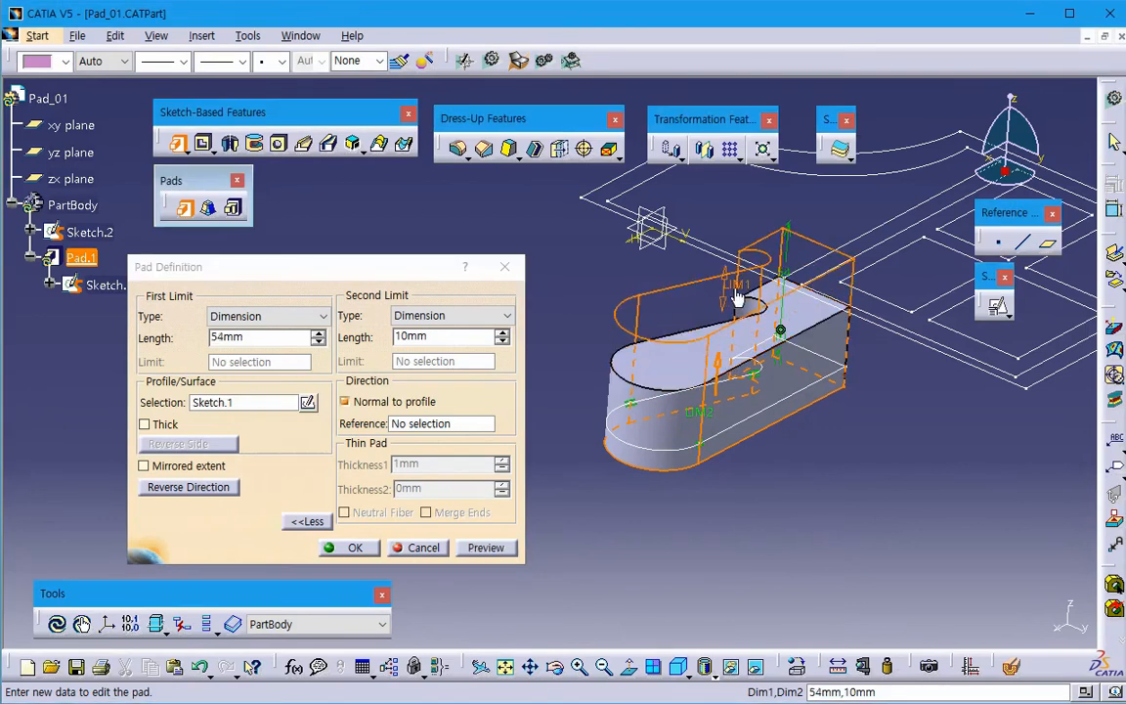
pyautogui.moveTo(710, 413); pyautogui.dragTo(684, 489)
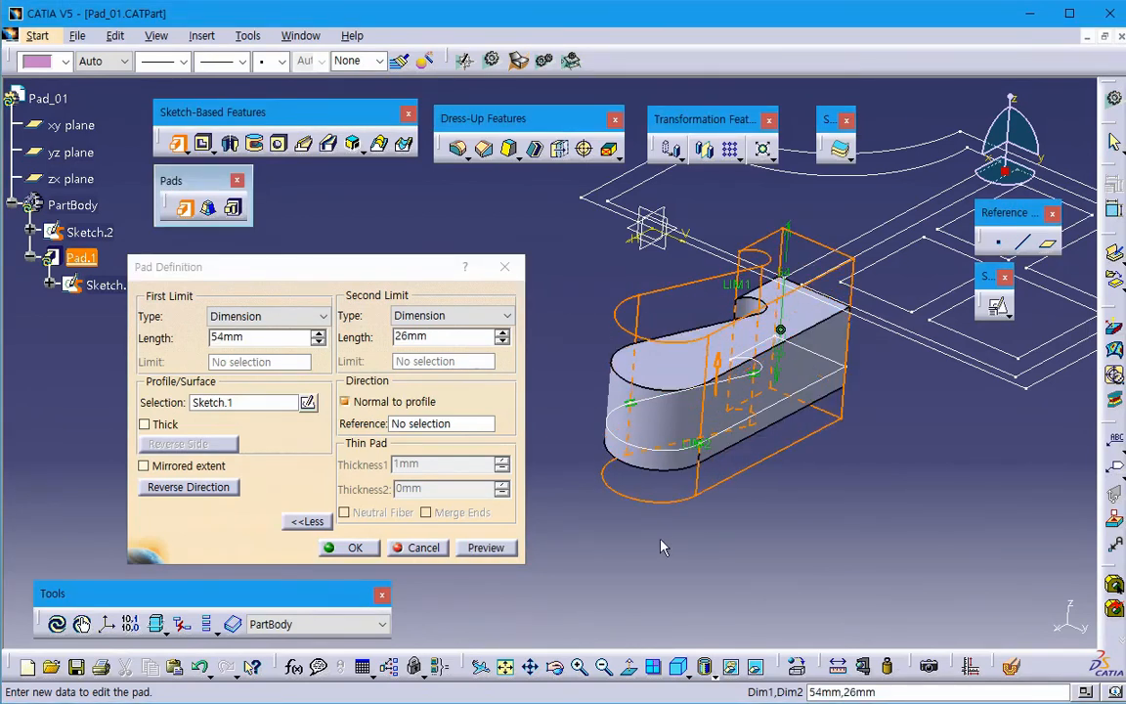
pyautogui.click(485, 547)
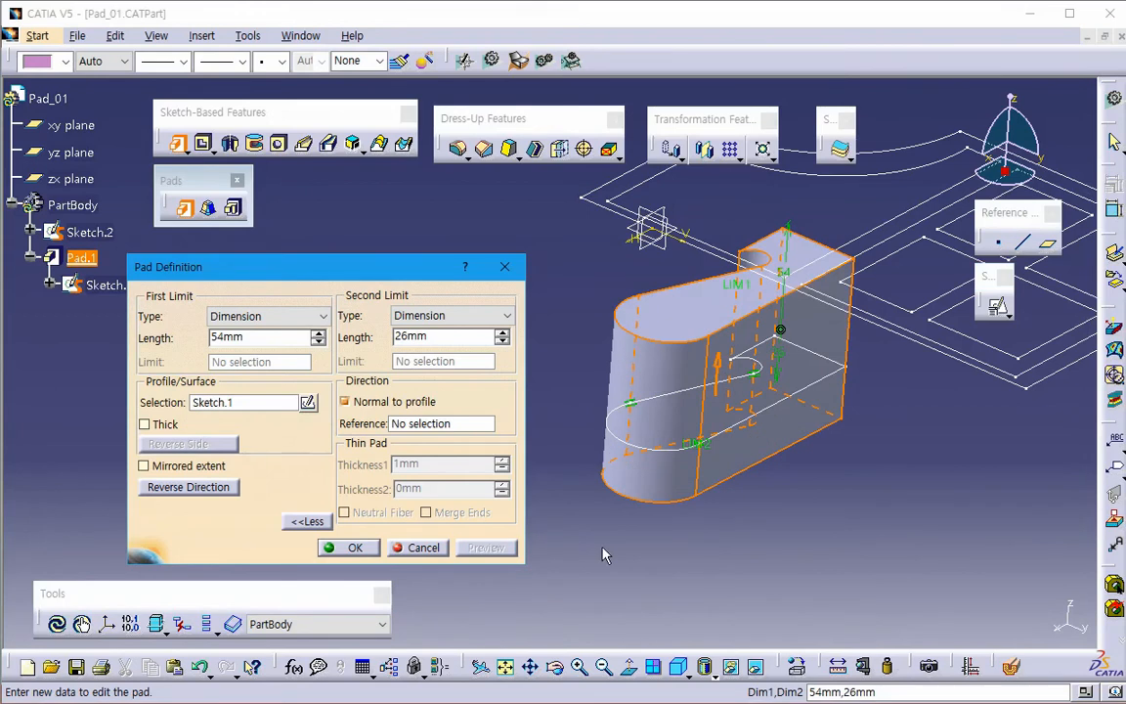
# - Pull the pad's limits back in the model to 34 mm for the first and 24 mm for the second, and preview it
pyautogui.moveTo(740, 291); pyautogui.dragTo(742, 337)
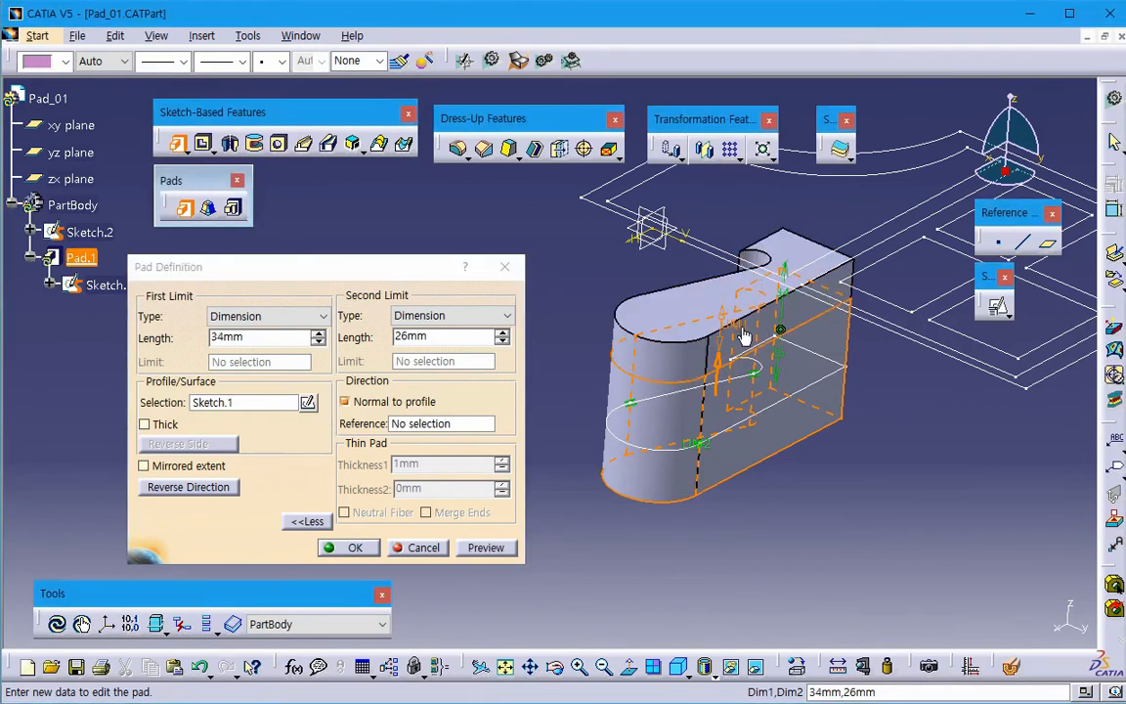
pyautogui.moveTo(709, 448)
pyautogui.mouseDown()
pyautogui.moveTo(706, 430)
pyautogui.moveTo(708, 447)
pyautogui.moveTo(715, 440)
pyautogui.mouseUp()
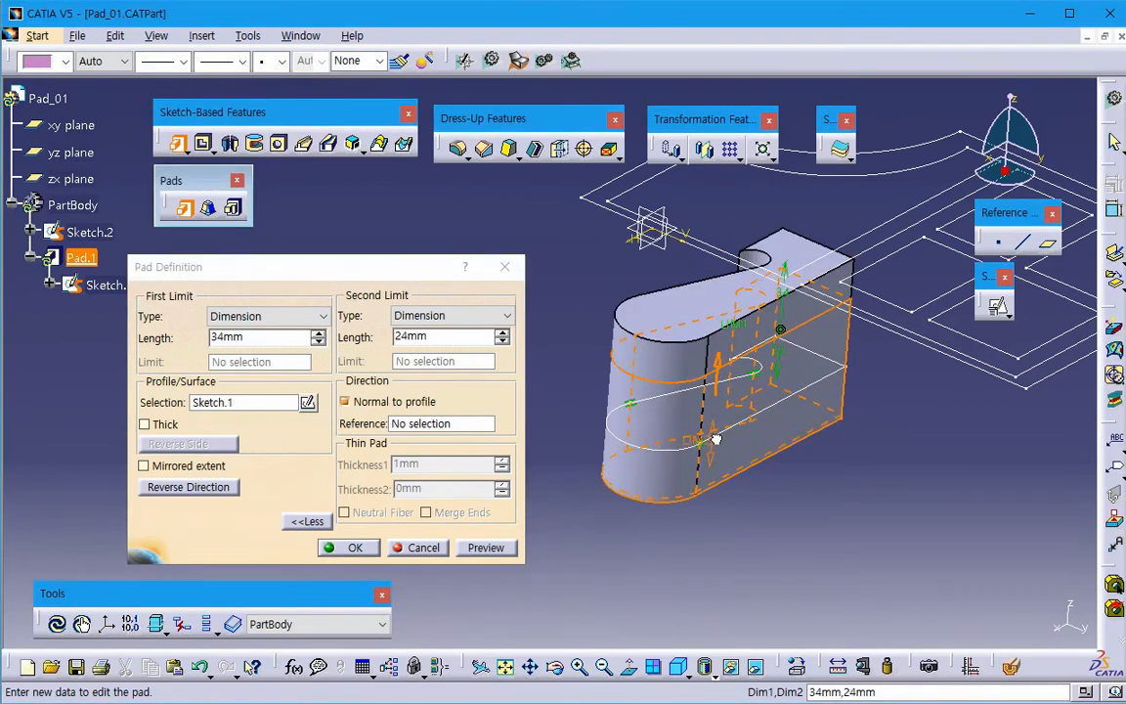
pyautogui.click(486, 547)
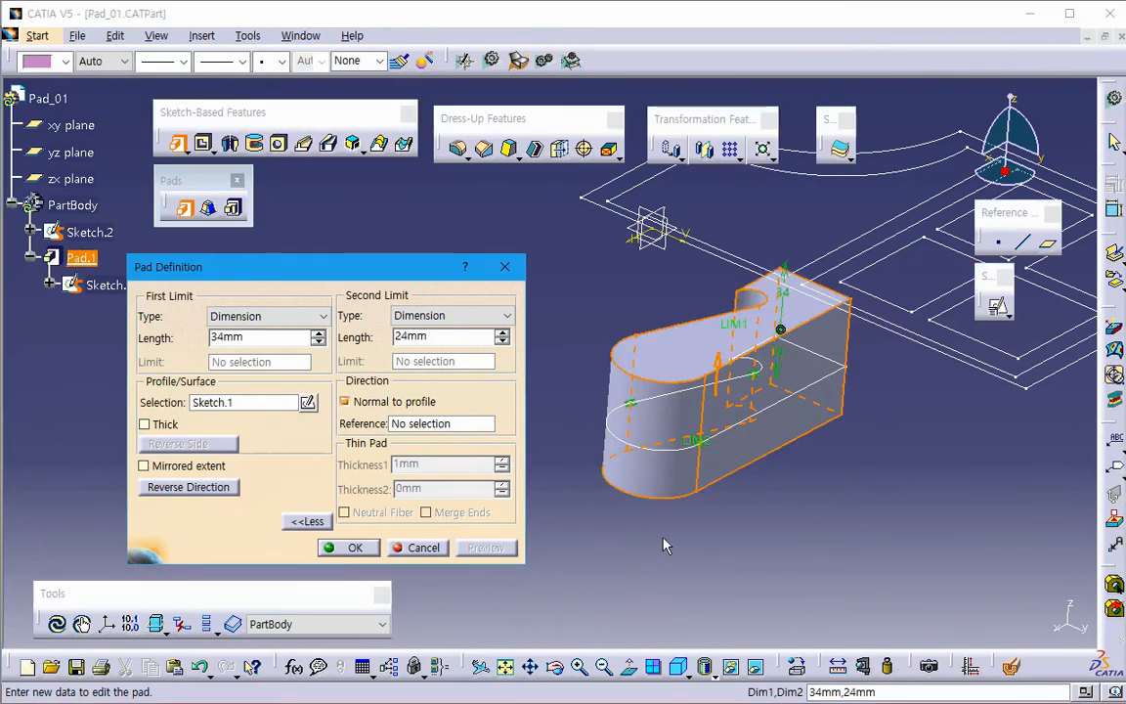
# - Reverse the pad direction and restore it, set the second limit length to 10 mm, and preview the solid
pyautogui.click(200, 489)
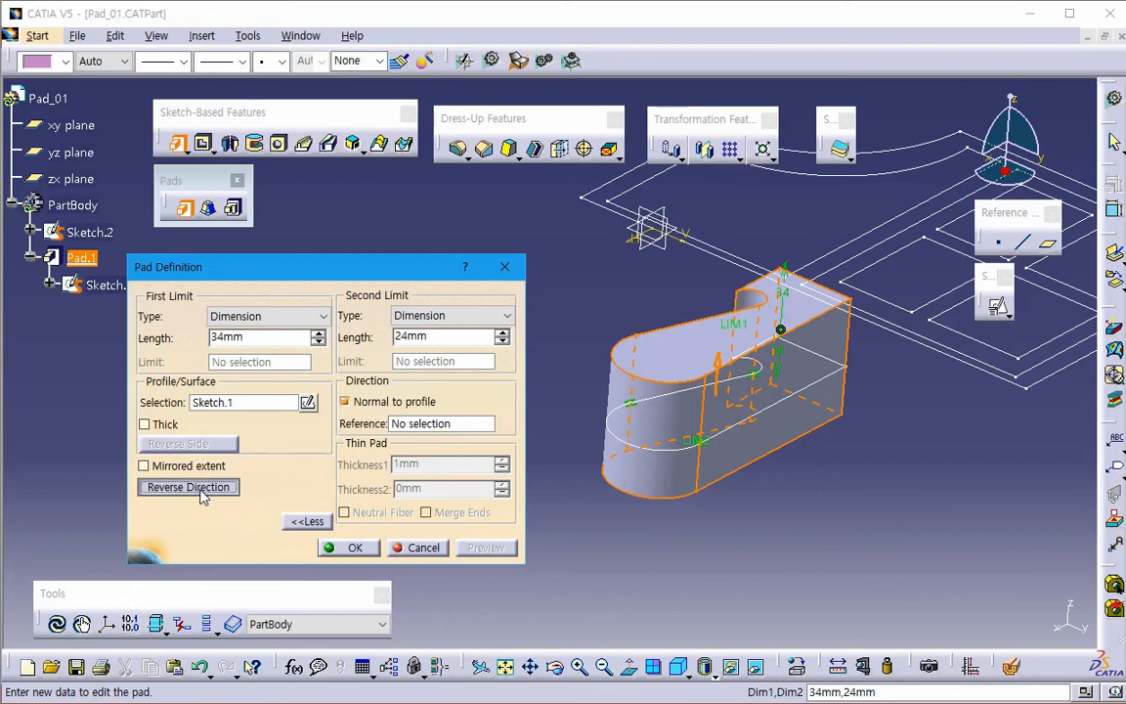
pyautogui.click(200, 490)
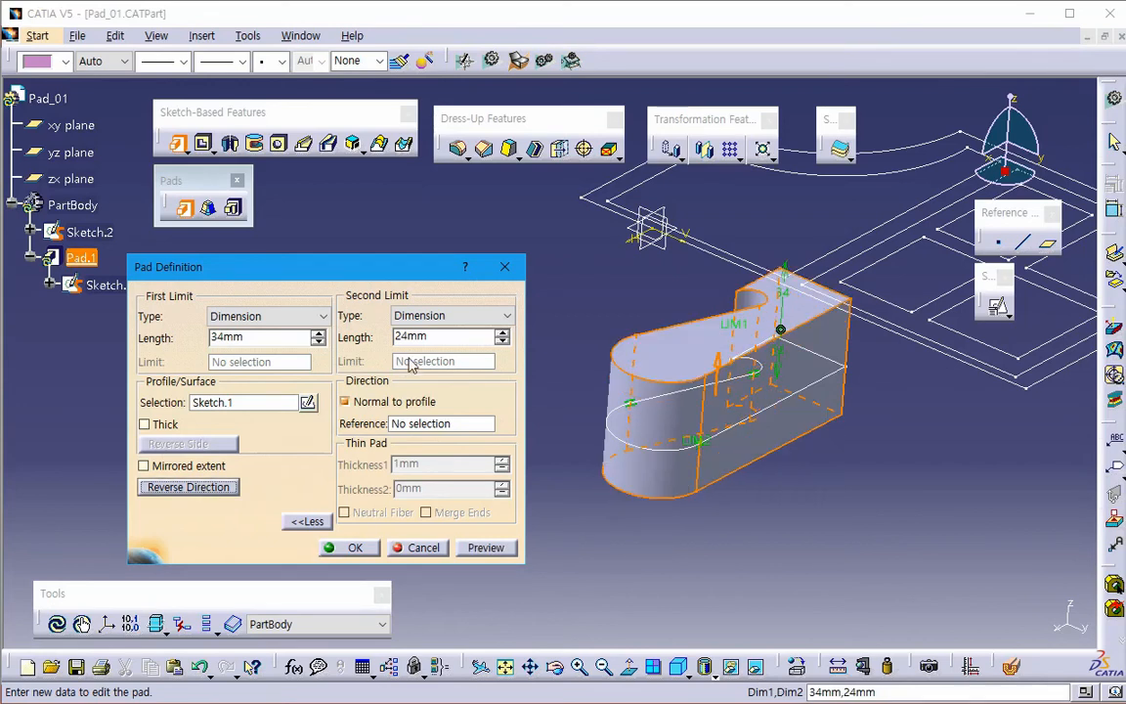
pyautogui.moveTo(435, 337); pyautogui.dragTo(281, 342)
pyautogui.write('10')
pyautogui.press('Return')
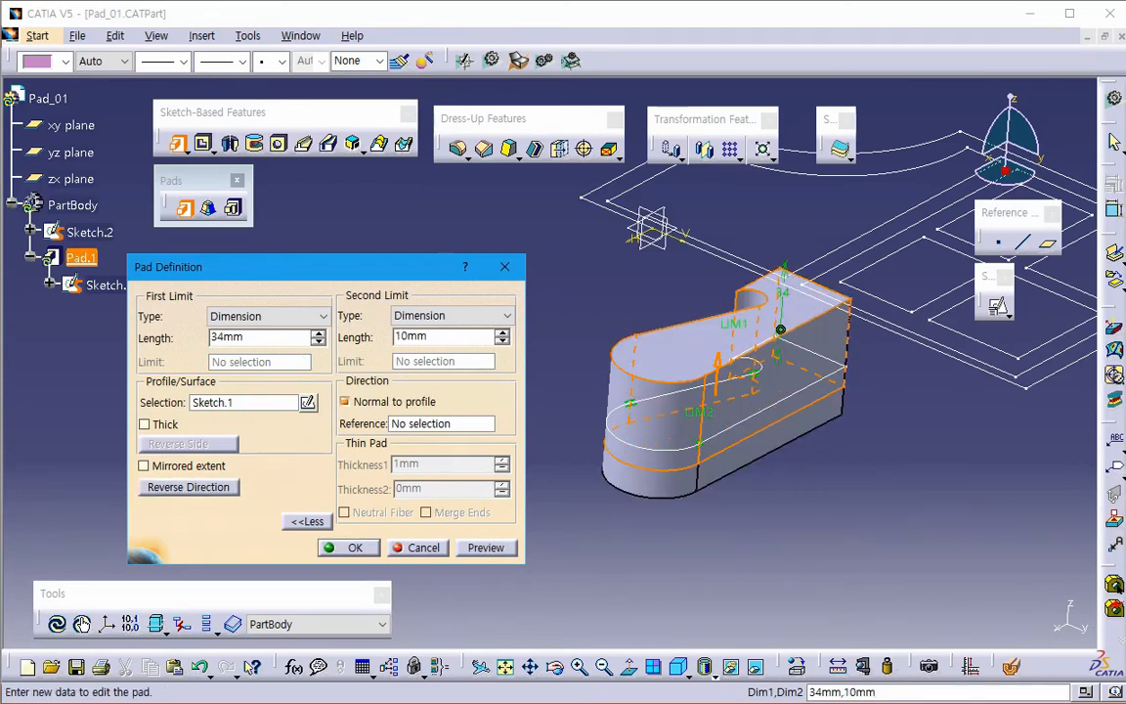
pyautogui.click(489, 550)
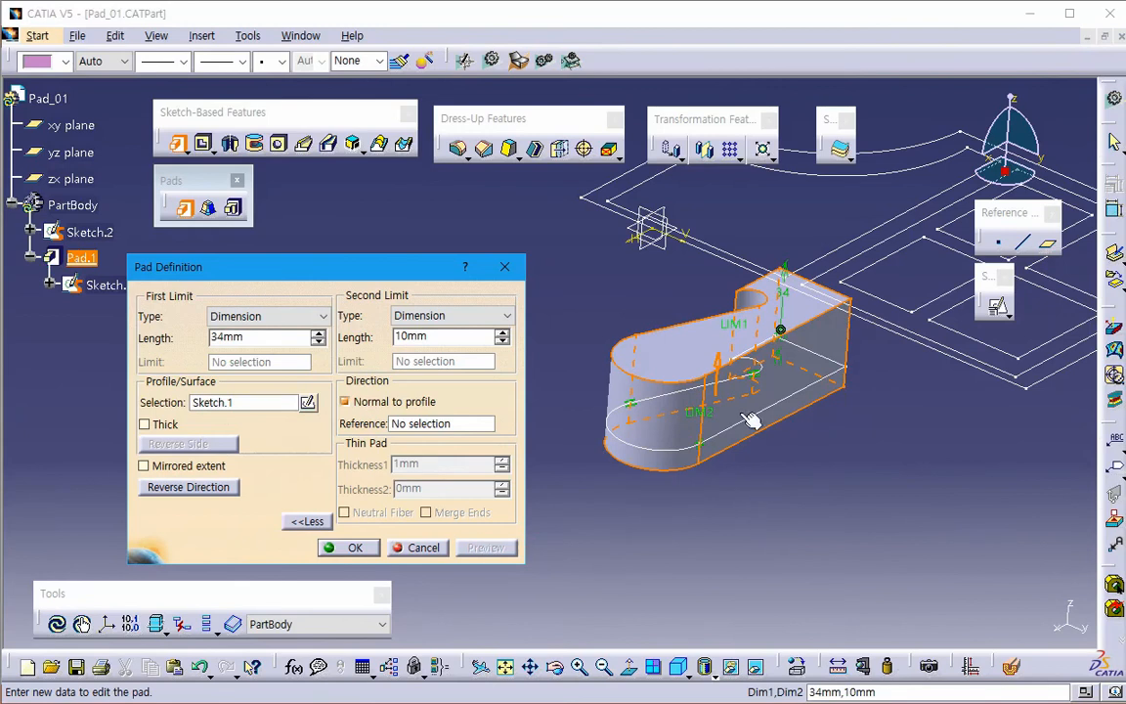
# - Reverse the pad direction and preview it, and flip it again using the direction arrow in the model with another preview
pyautogui.moveTo(258, 341); pyautogui.dragTo(167, 339)
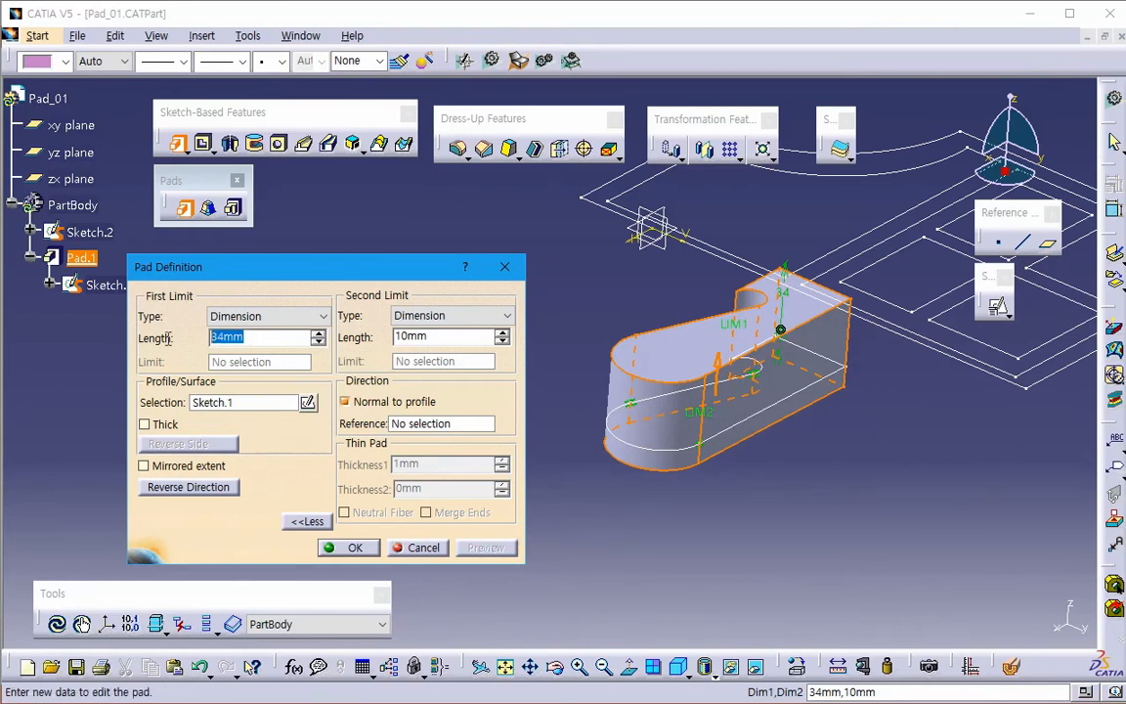
pyautogui.doubleClick(426, 339)
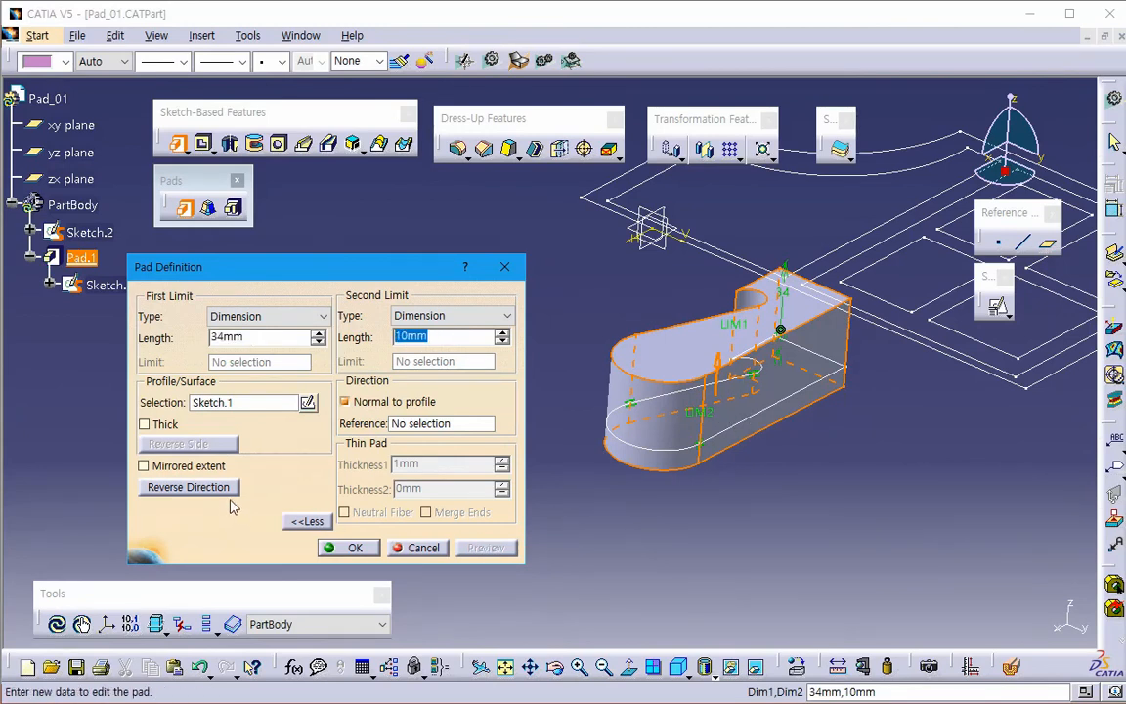
pyautogui.click(189, 486)
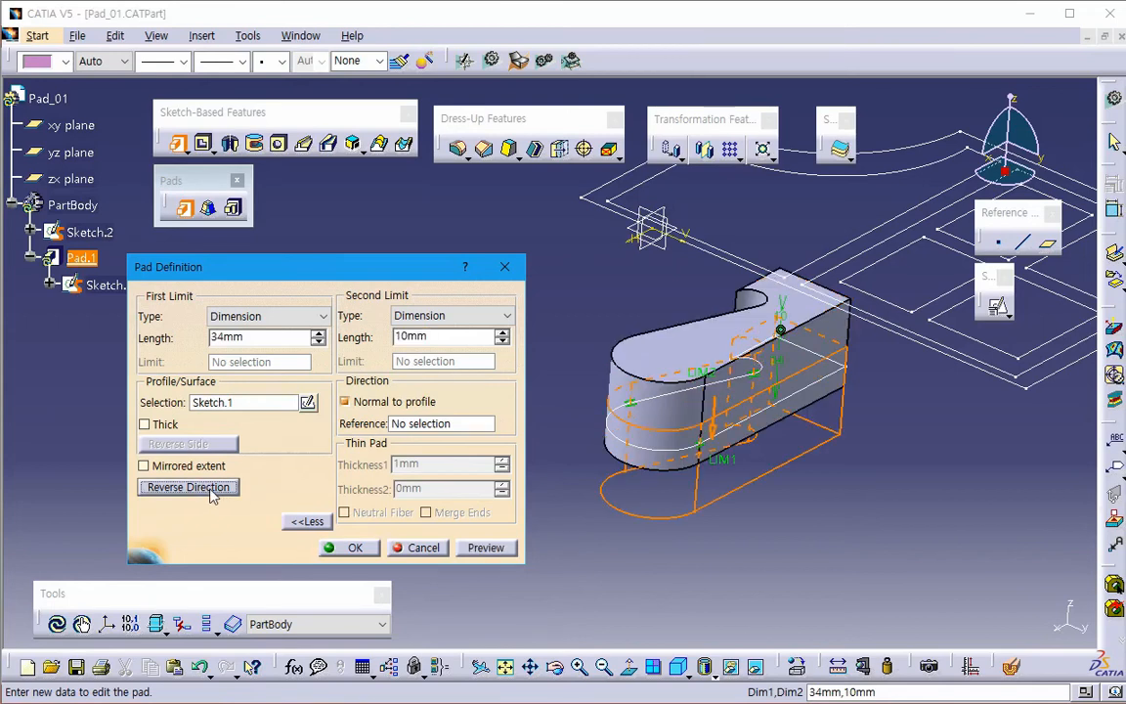
pyautogui.click(491, 550)
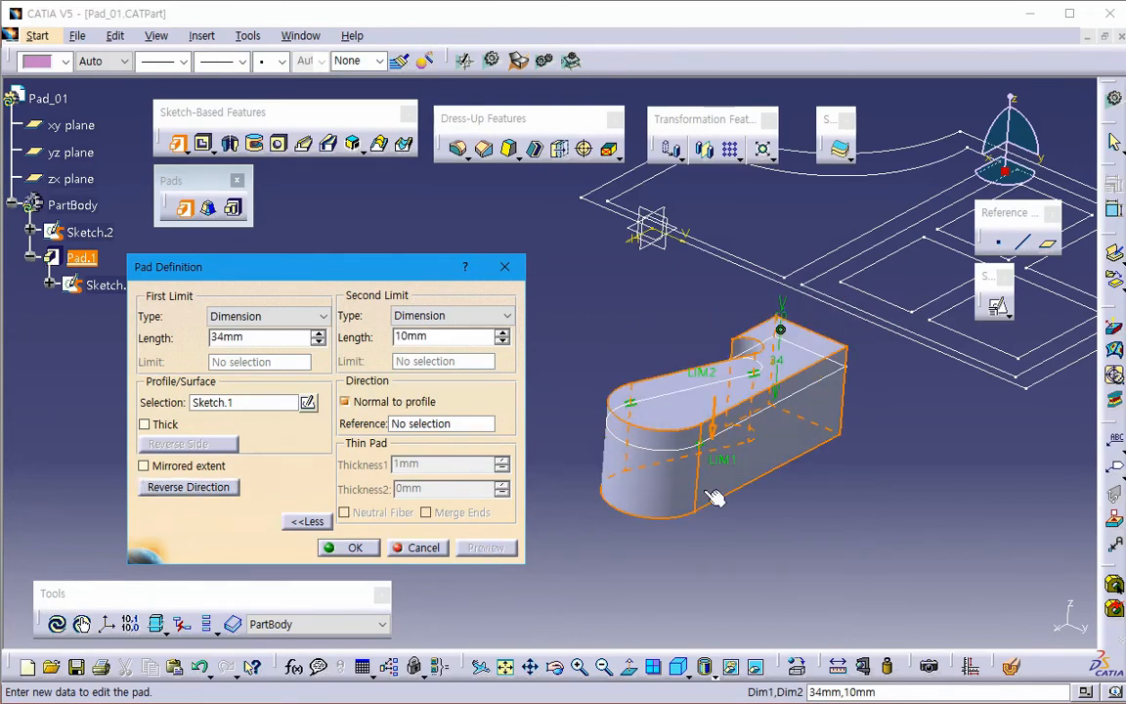
pyautogui.click(711, 427)
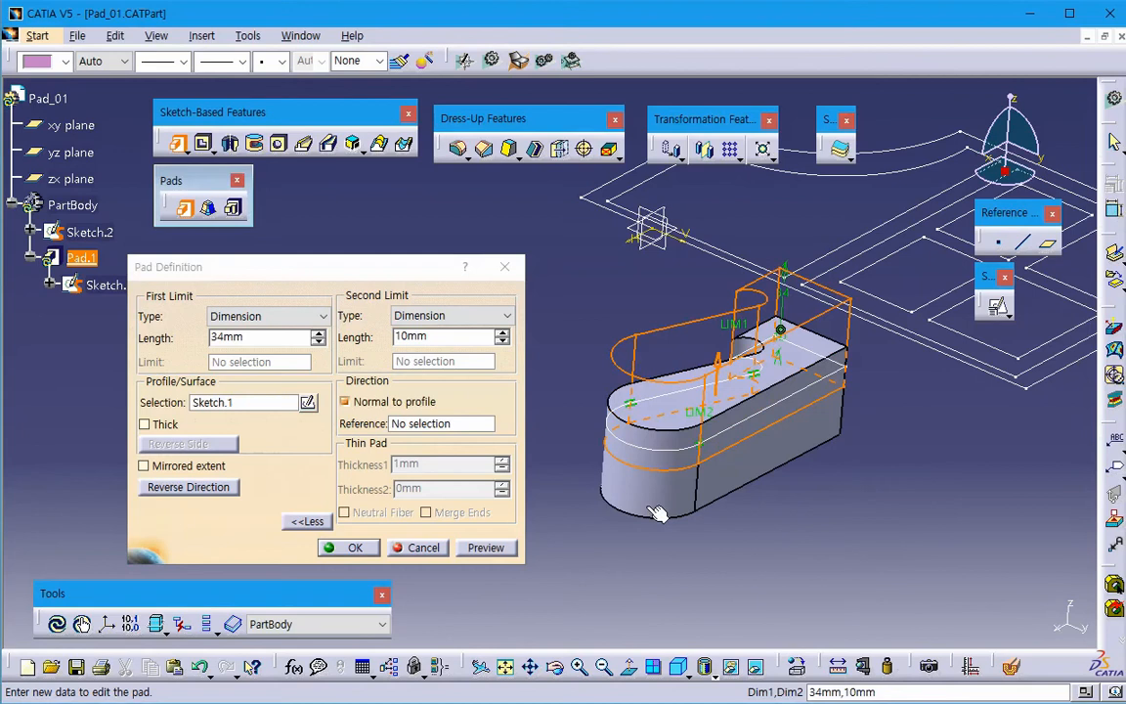
pyautogui.click(478, 549)
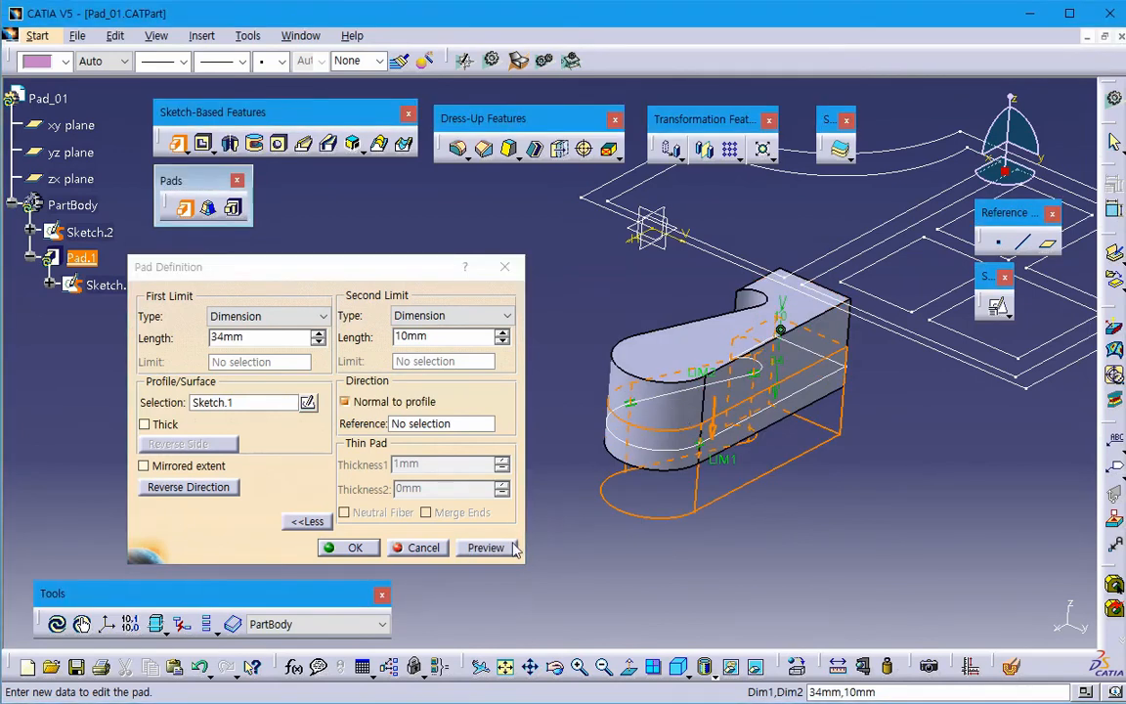
# - Flip the pad direction with the arrow in the model and preview it, and set the first limit to 30 mm through its model dimension
pyautogui.click(651, 392)
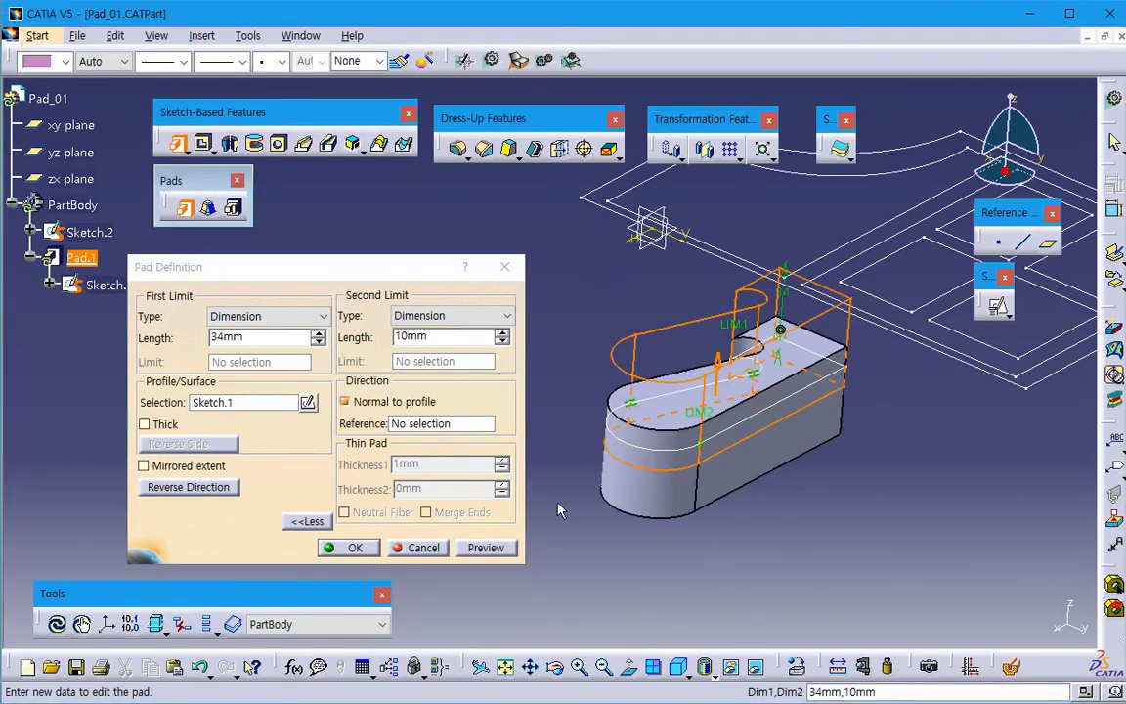
pyautogui.click(486, 548)
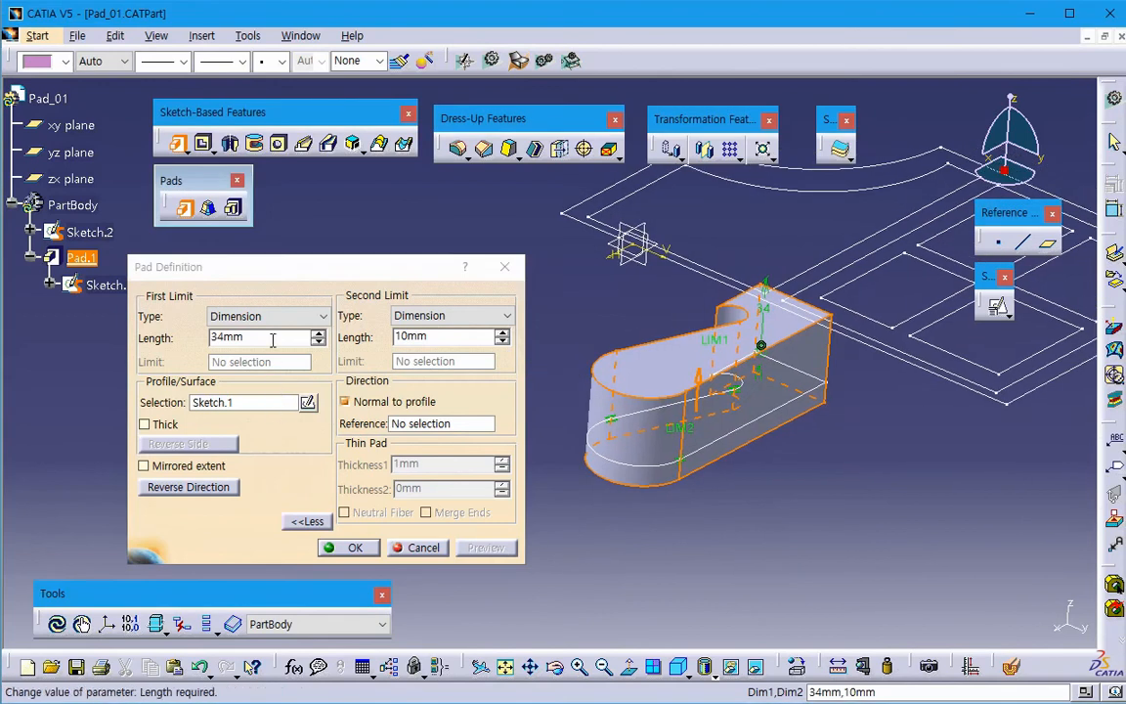
pyautogui.click(273, 339)
pyautogui.press('Tab')
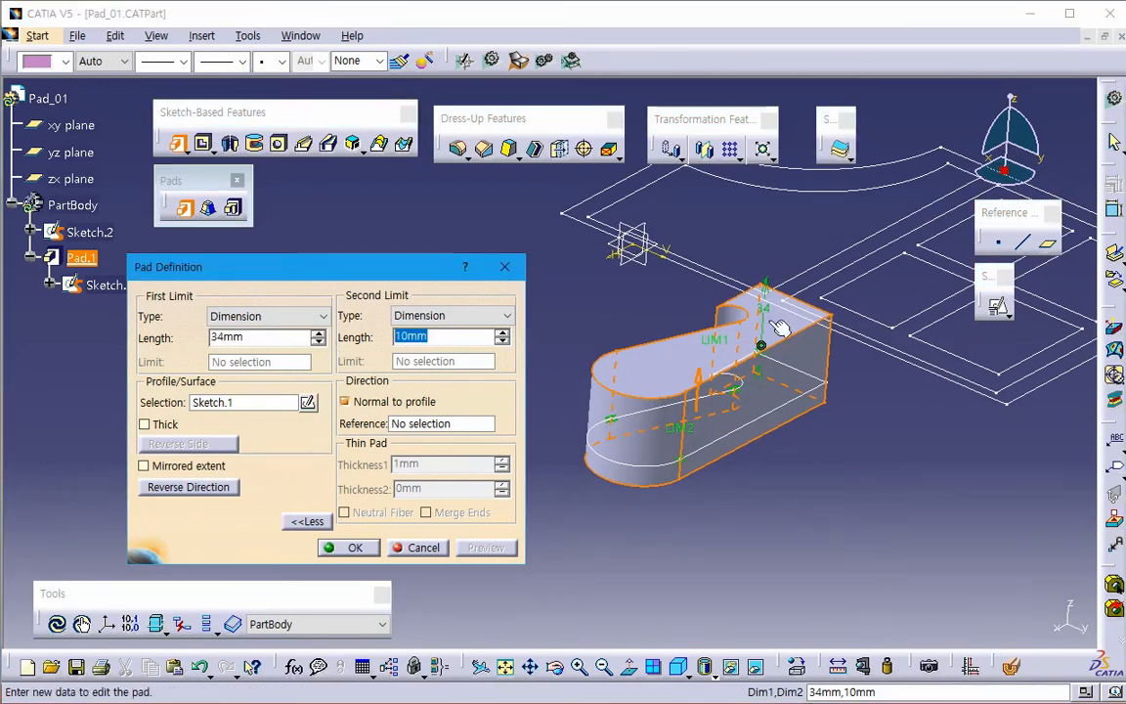
pyautogui.doubleClick(765, 310)
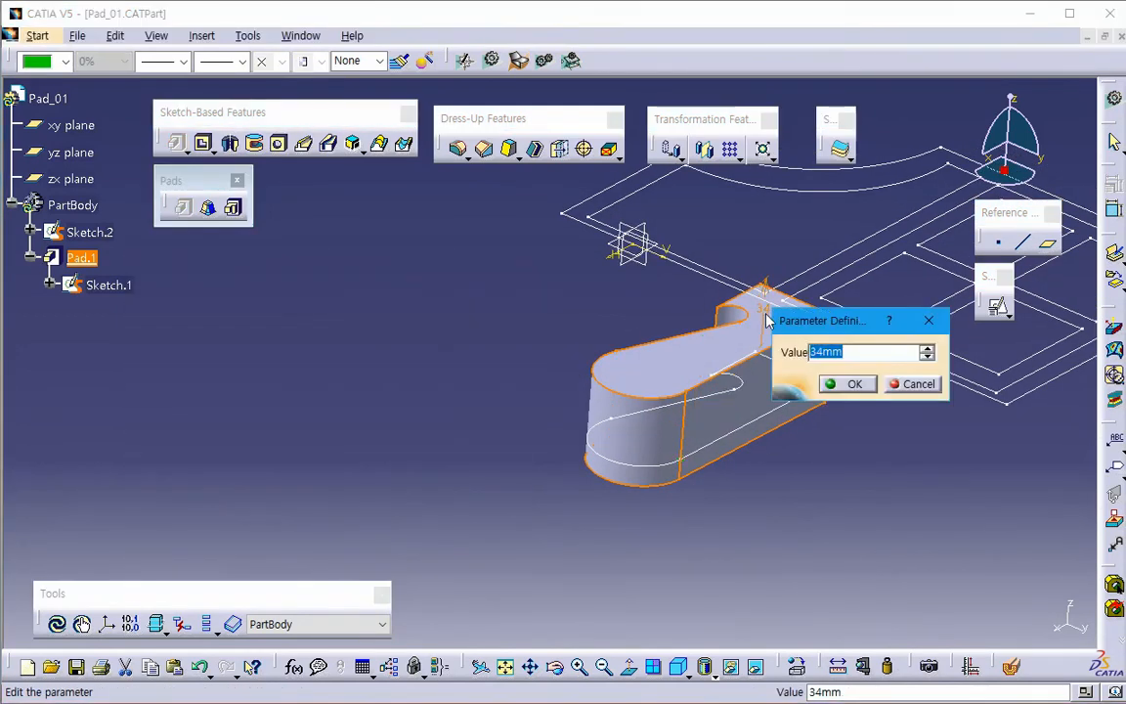
pyautogui.write('30')
pyautogui.press('Return')
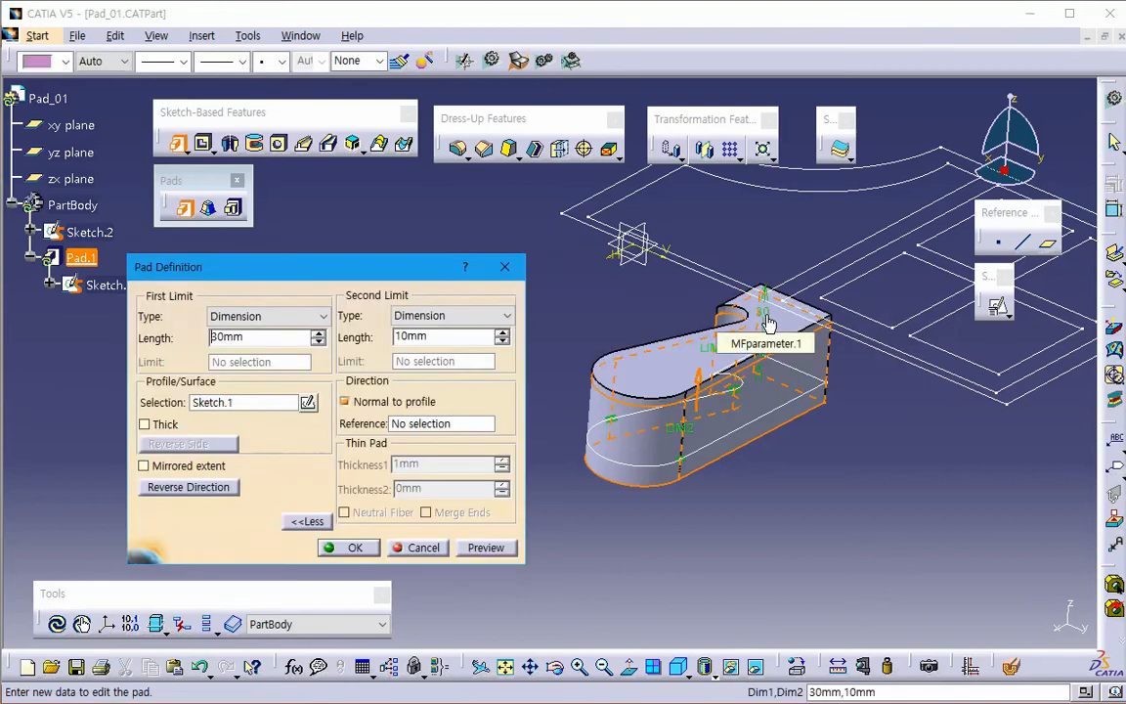
# - Set the second limit to 15 mm through its dimension in the model and preview the pad
pyautogui.moveTo(821, 464); pyautogui.dragTo(772, 376, button='middle')
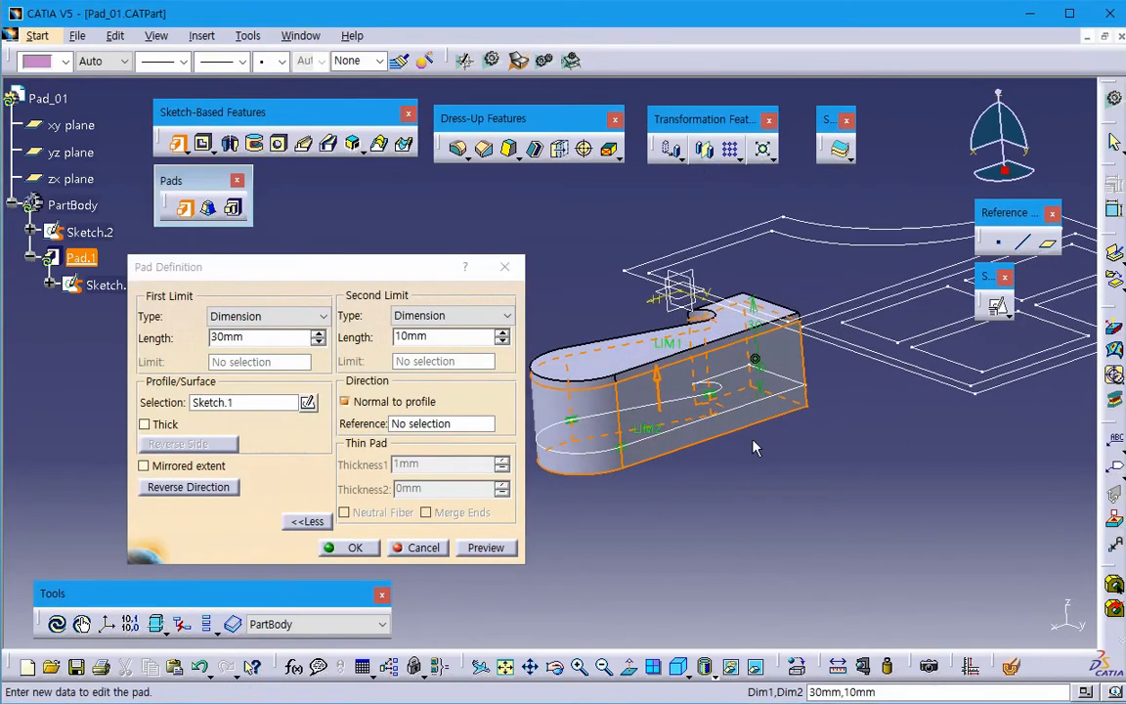
pyautogui.doubleClick(757, 387)
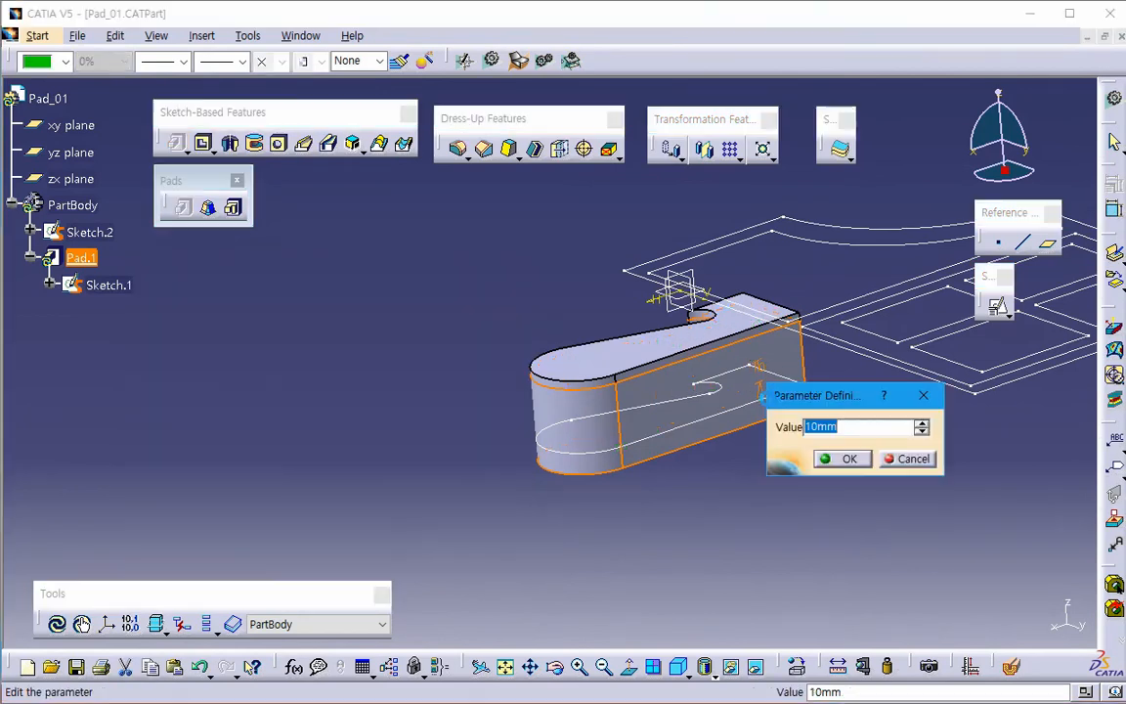
pyautogui.write('15')
pyautogui.click(826, 461)
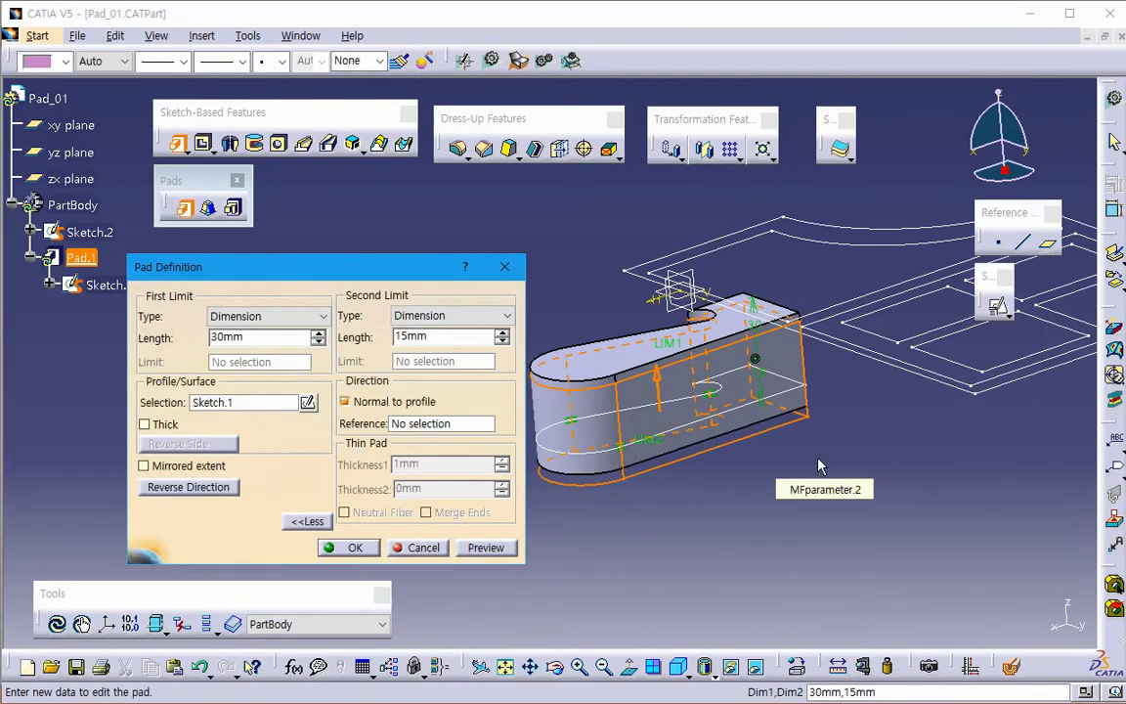
pyautogui.click(485, 547)
pyautogui.moveTo(797, 479); pyautogui.dragTo(764, 494, button='middle')
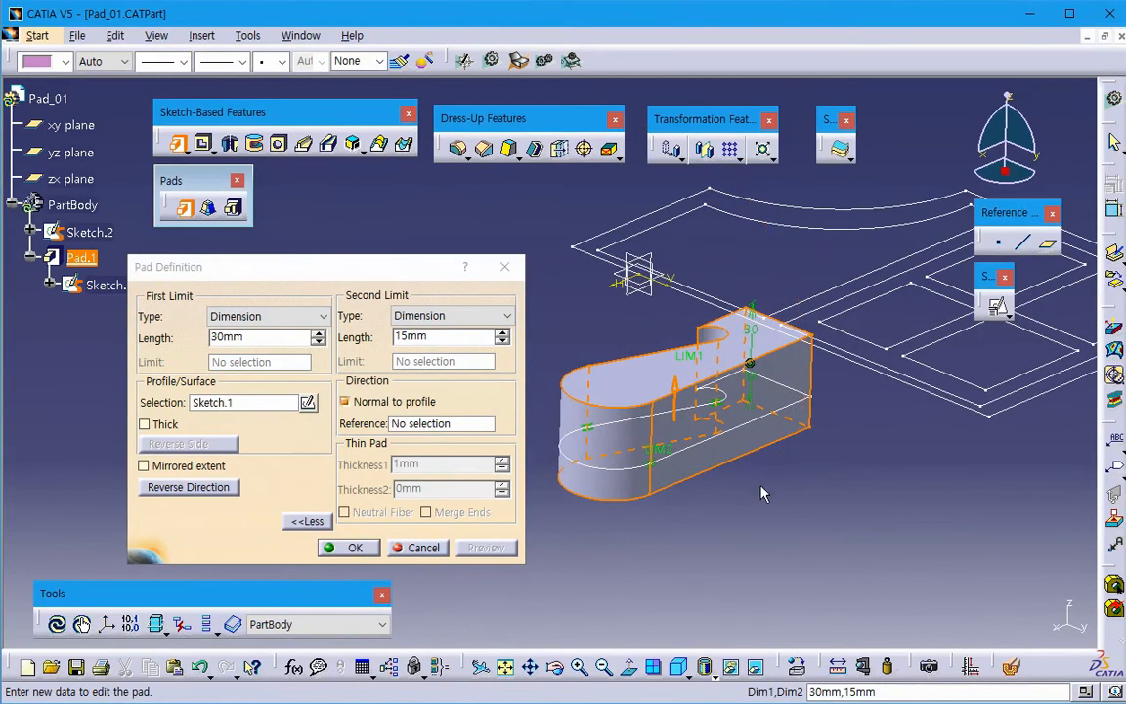
# - Try a mirrored extent with a 20 mm length, preview it, and discard the pad
pyautogui.click(178, 465)
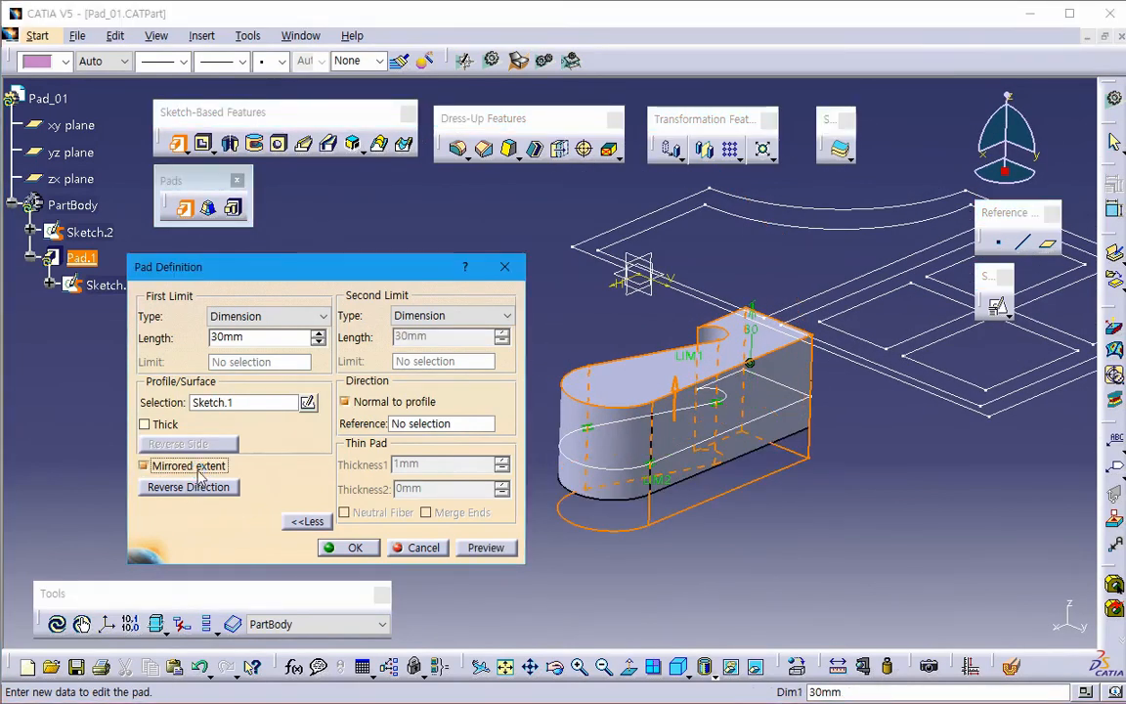
pyautogui.moveTo(261, 339); pyautogui.dragTo(111, 348)
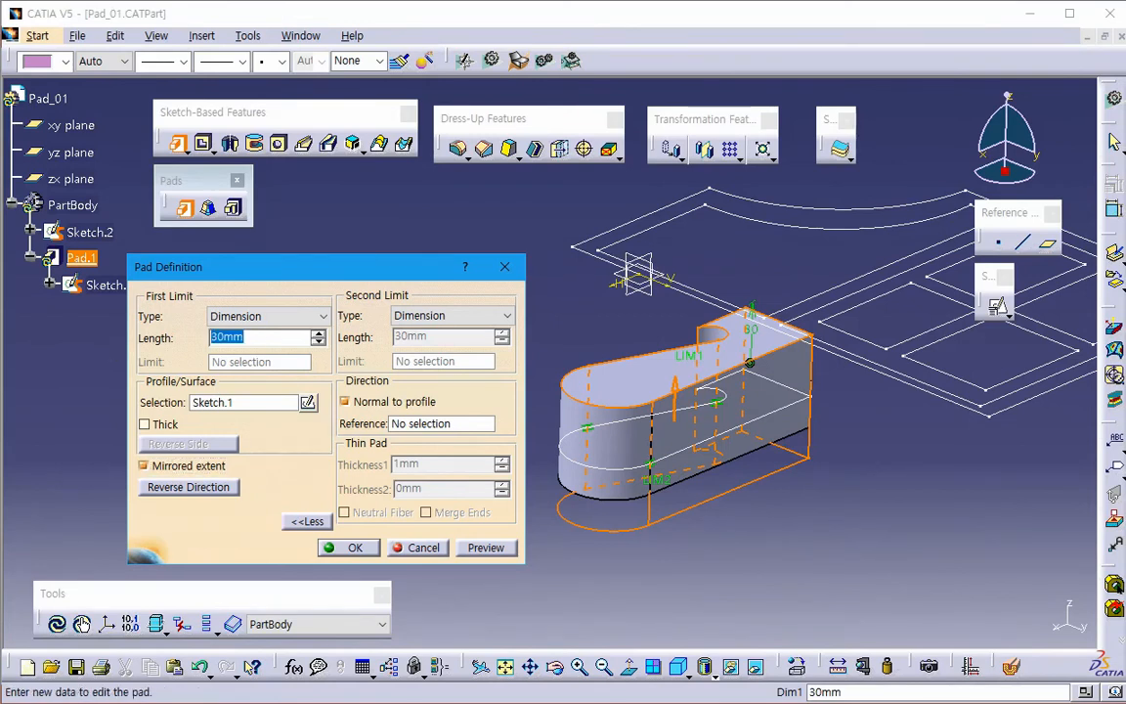
pyautogui.write('20')
pyautogui.press('Tab')
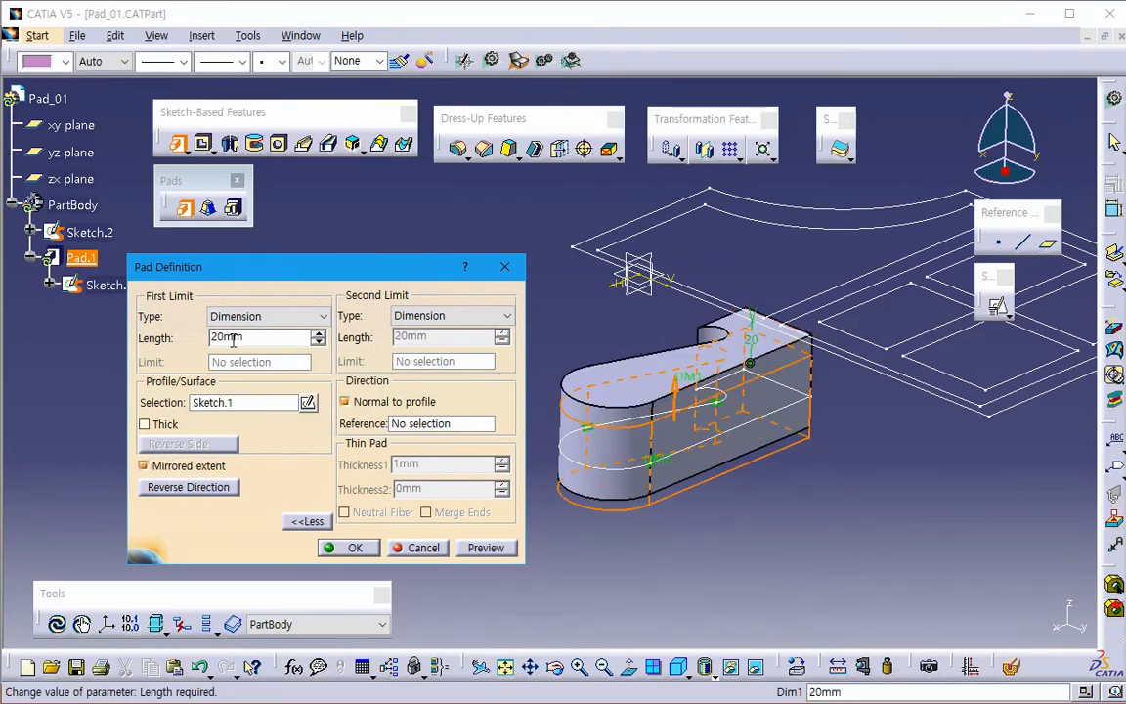
pyautogui.click(504, 553)
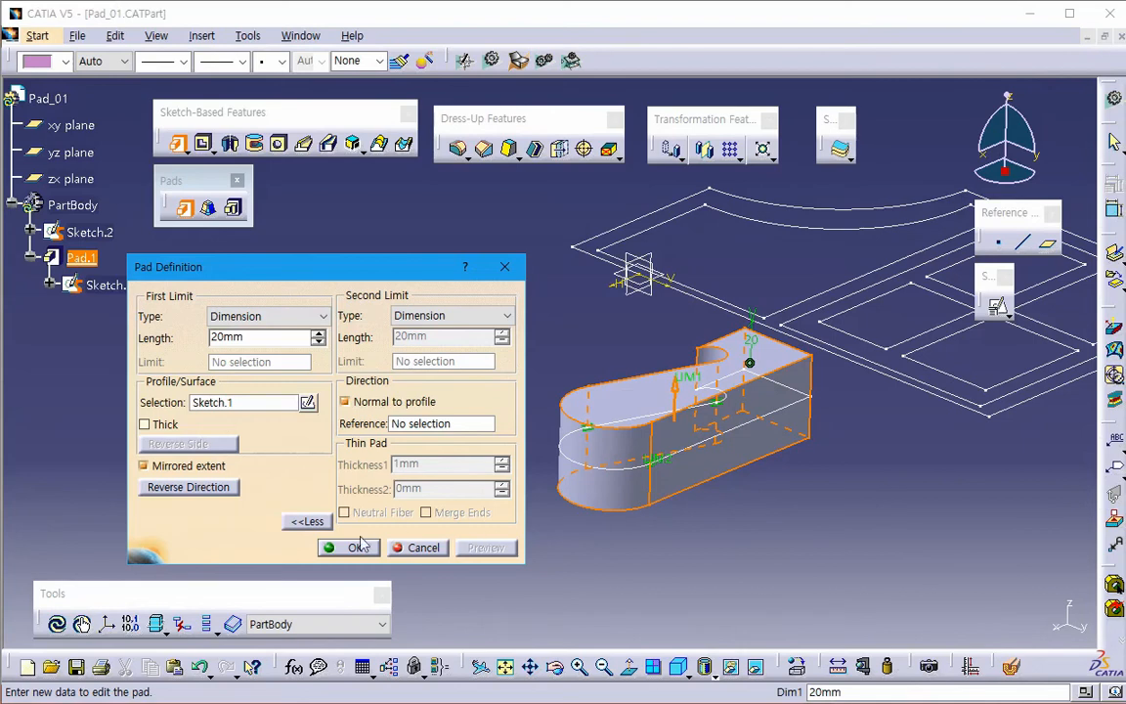
pyautogui.click(420, 546)
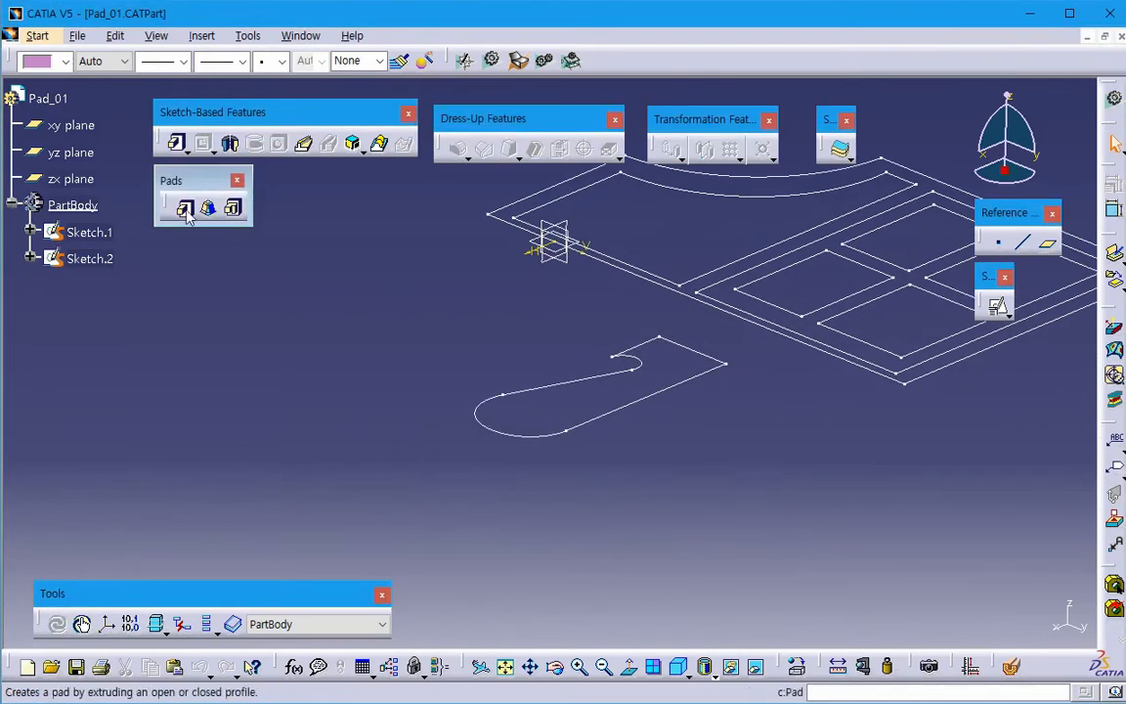
# - Start a new pad from Sketch.1 with a 20 mm first limit and a 10 mm second limit, and preview it
pyautogui.click(186, 207)
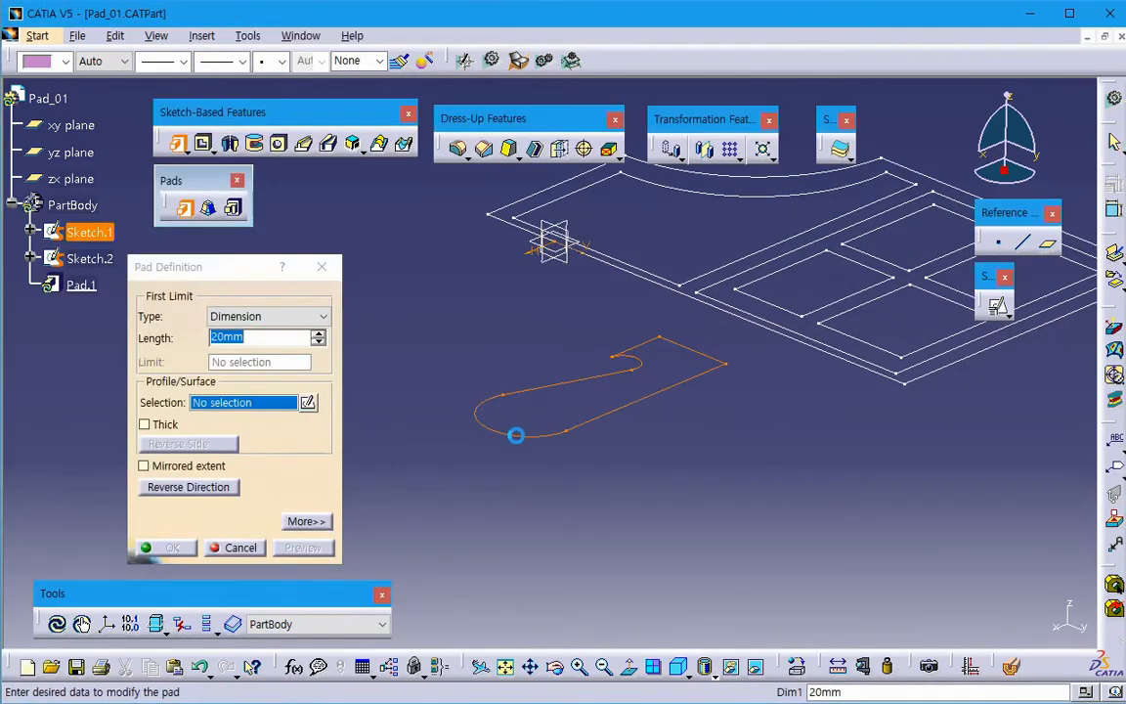
pyautogui.click(516, 436)
pyautogui.click(304, 520)
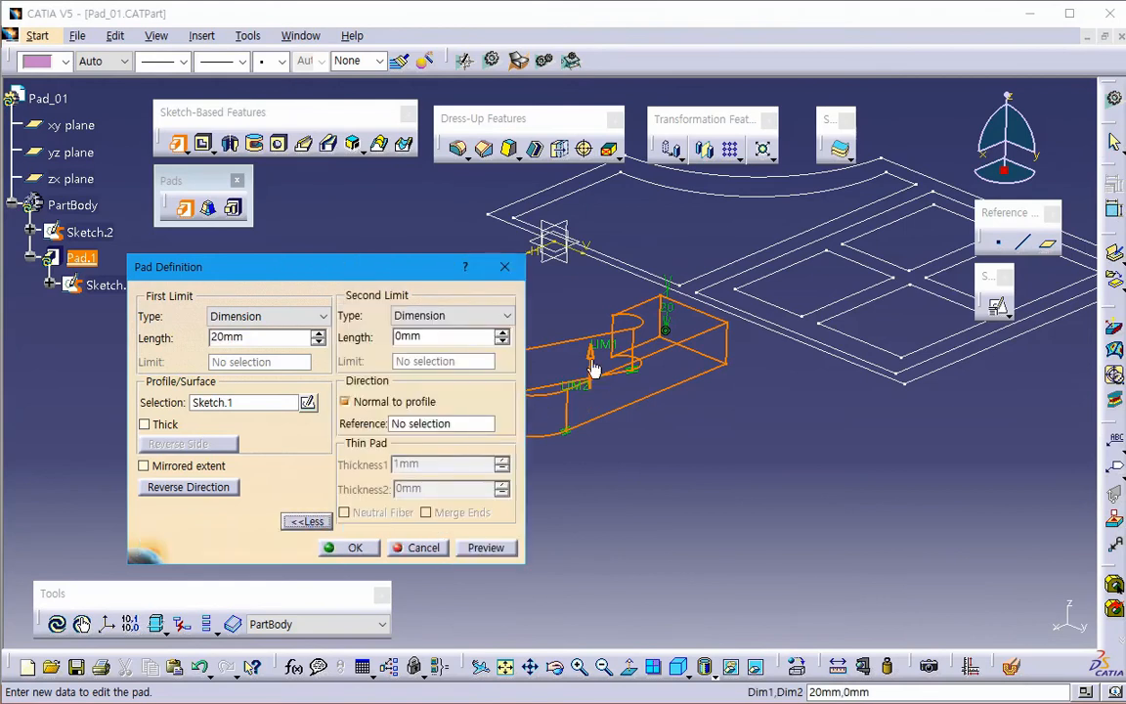
pyautogui.moveTo(552, 412); pyautogui.dragTo(623, 422, button='middle')
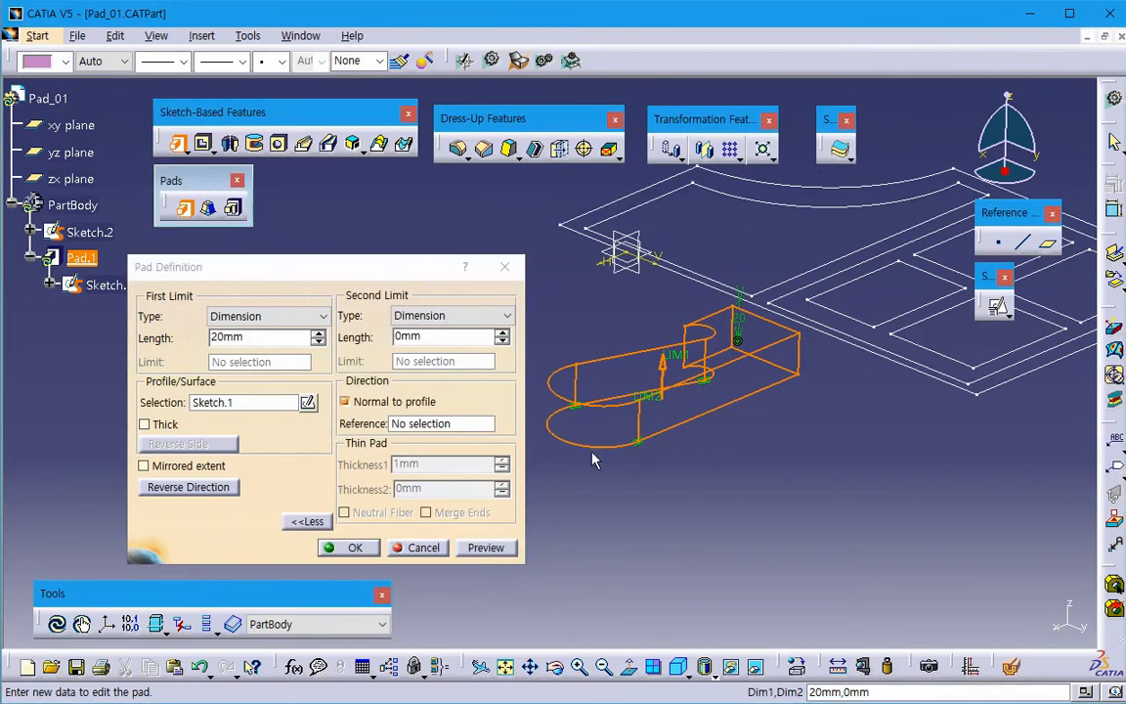
pyautogui.doubleClick(251, 337)
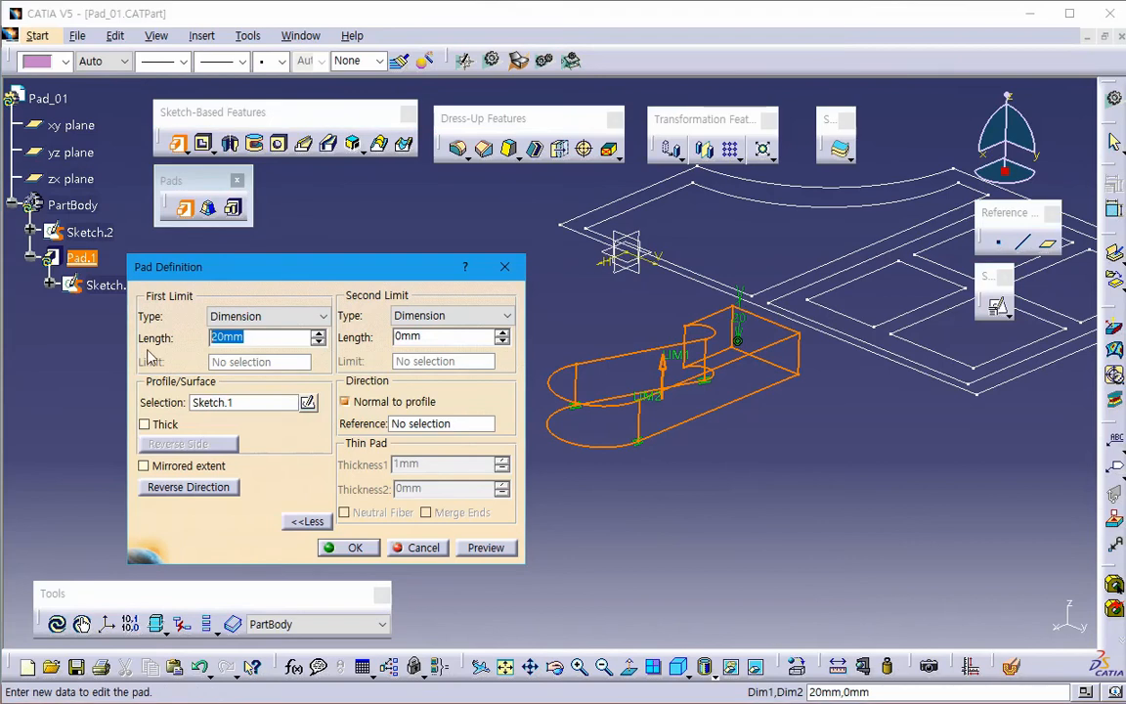
pyautogui.write('20')
pyautogui.press('Tab')
pyautogui.write('10')
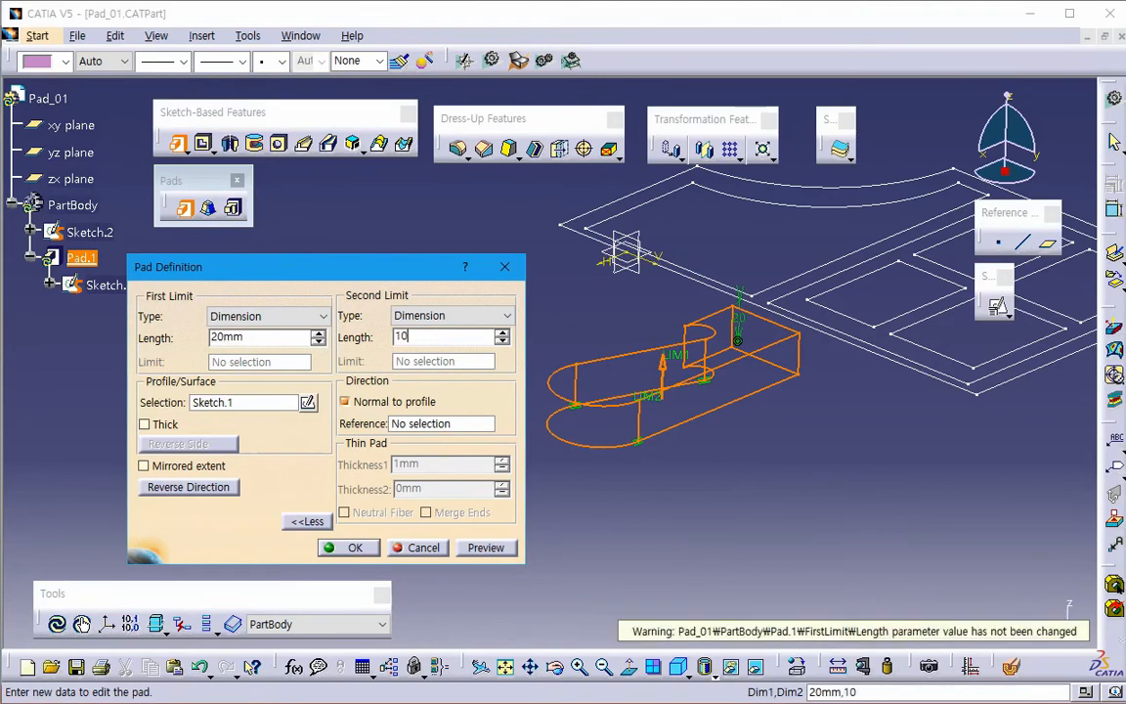
pyautogui.press('Return')
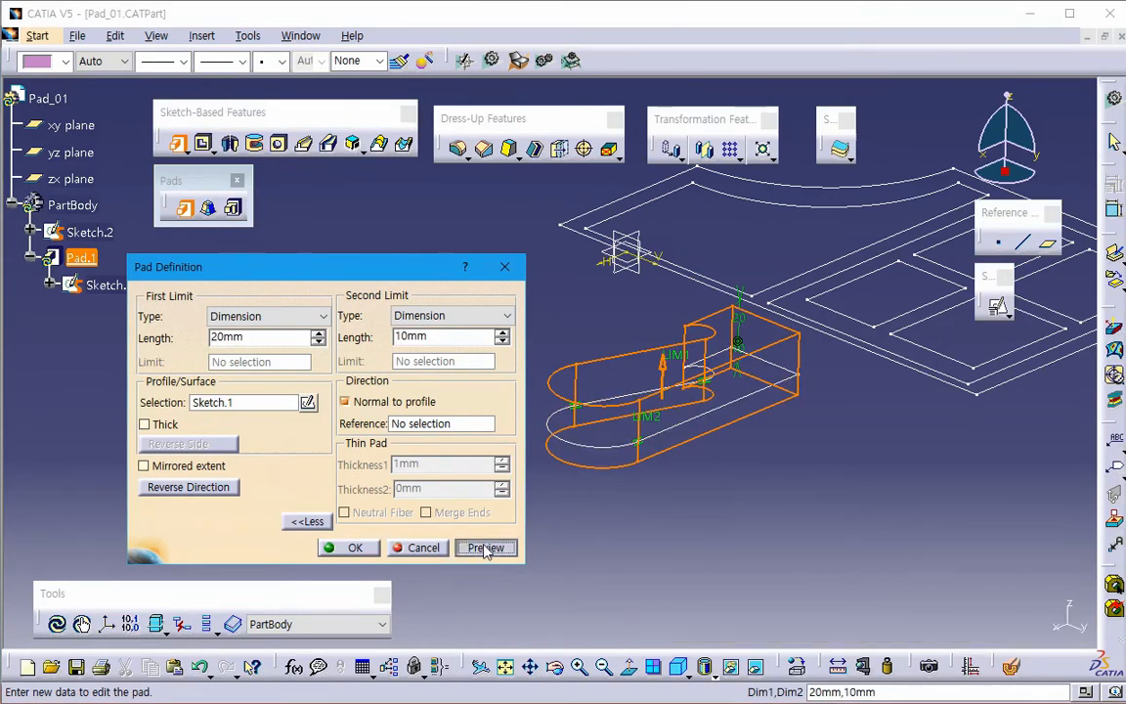
pyautogui.click(486, 548)
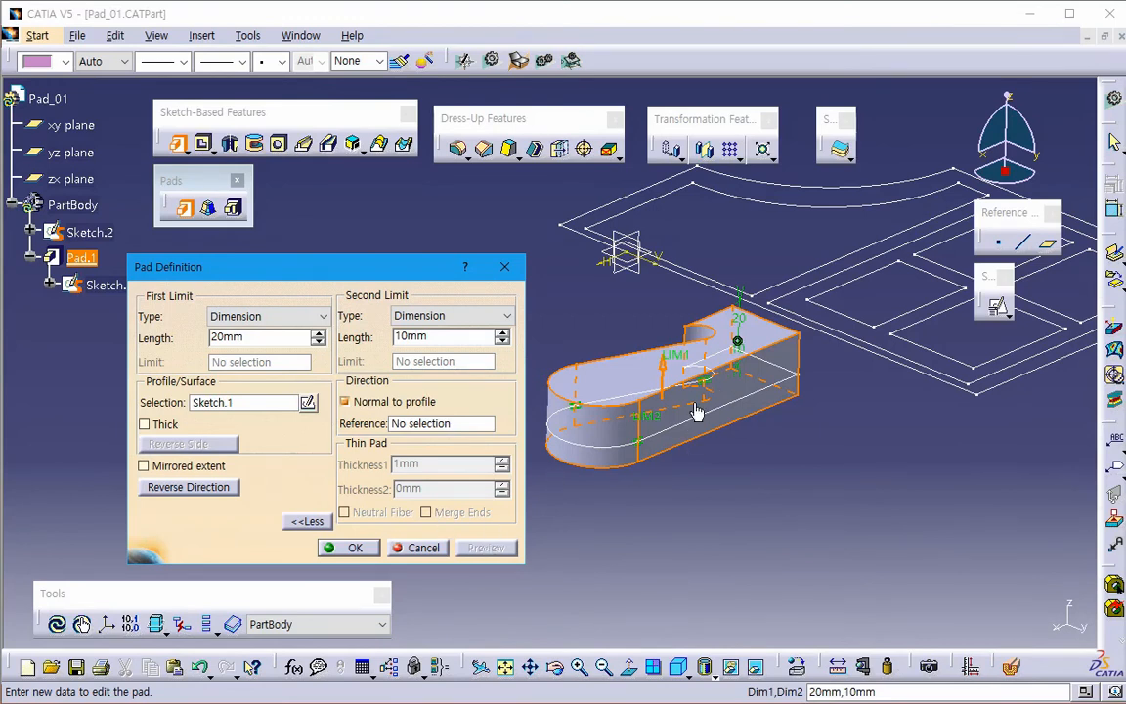
# - Stretch the pad's limits directly in the model to 41 mm for the first and 21 mm for the second, and preview it
pyautogui.moveTo(675, 364); pyautogui.dragTo(668, 371)
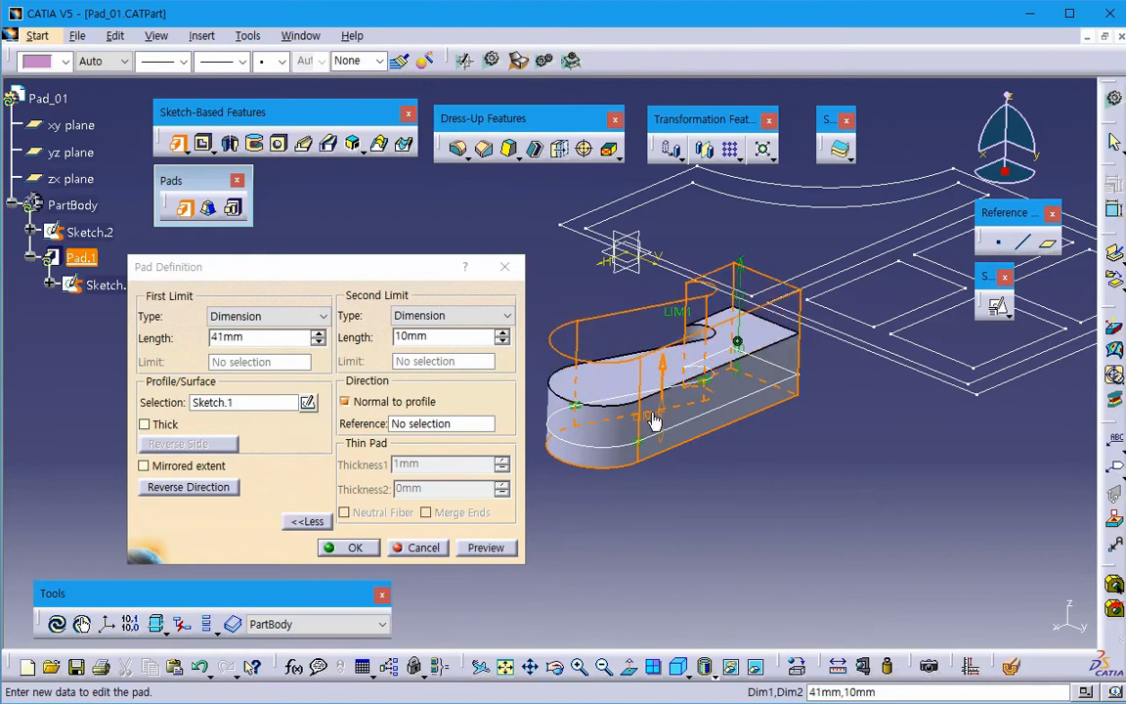
pyautogui.moveTo(654, 420); pyautogui.dragTo(656, 434)
pyautogui.click(490, 548)
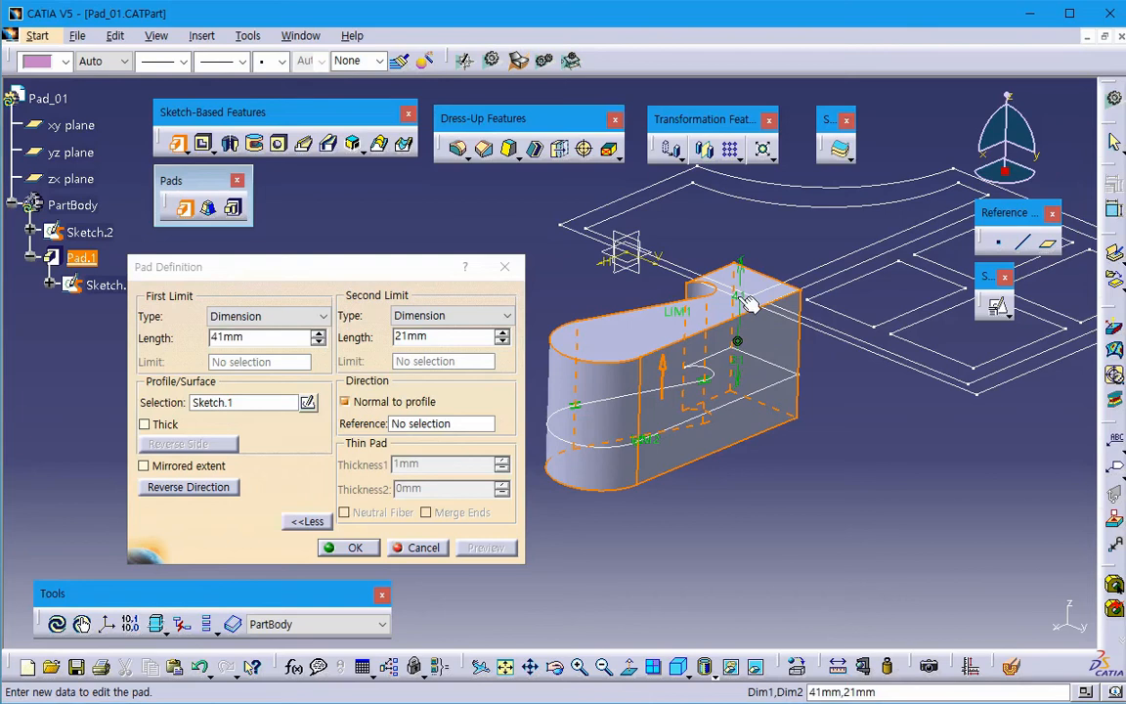
# - Set the first limit to 30 mm through its dimension in the model and preview the pad
pyautogui.moveTo(740, 350); pyautogui.dragTo(719, 413, button='middle')
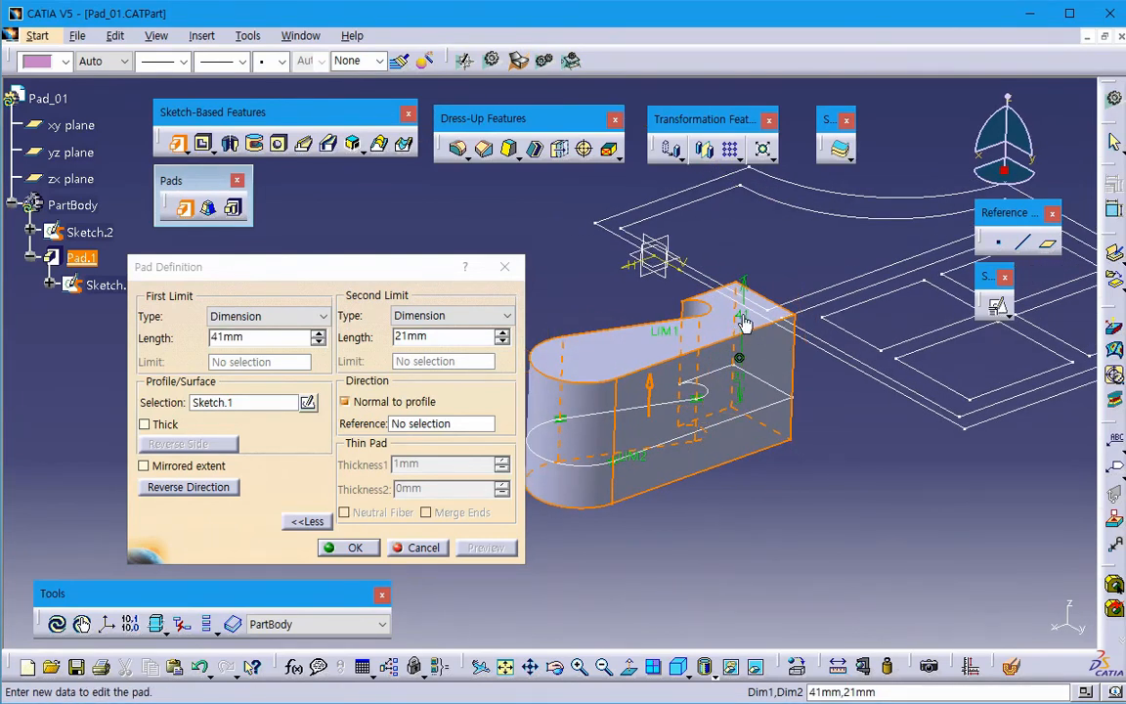
pyautogui.doubleClick(757, 339)
pyautogui.write('30')
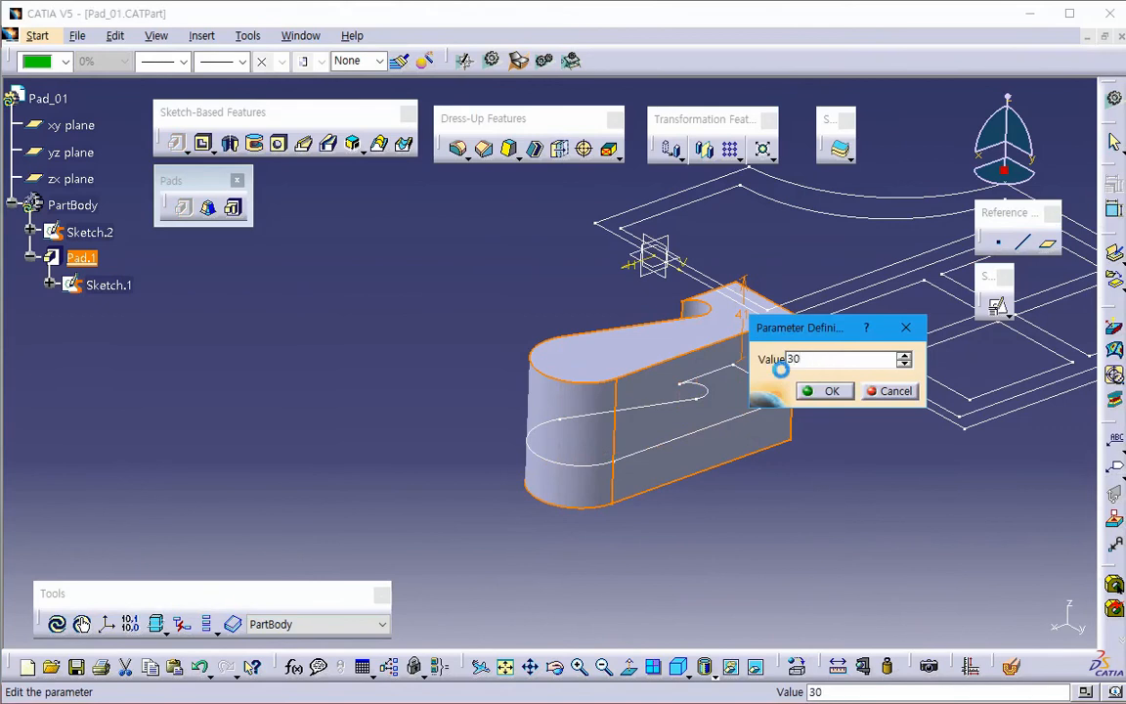
pyautogui.press('Return')
pyautogui.click(496, 551)
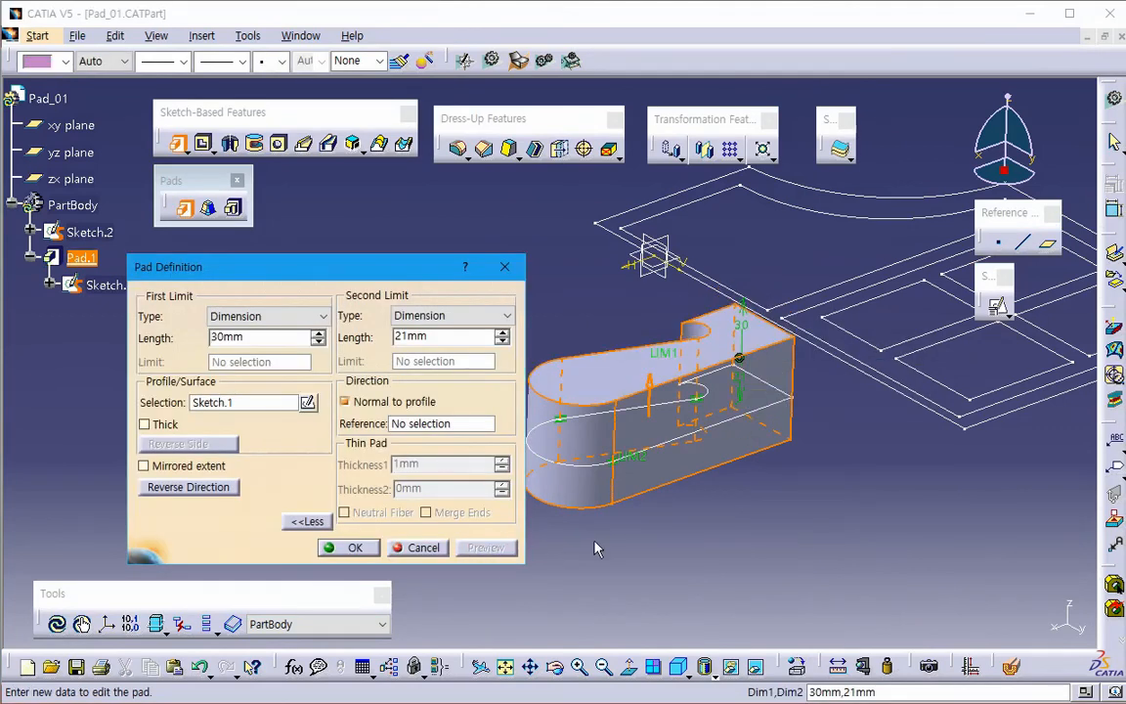
# - Try the mirrored extent together with a reversed direction, and switch the mirrored extent off again
pyautogui.click(186, 466)
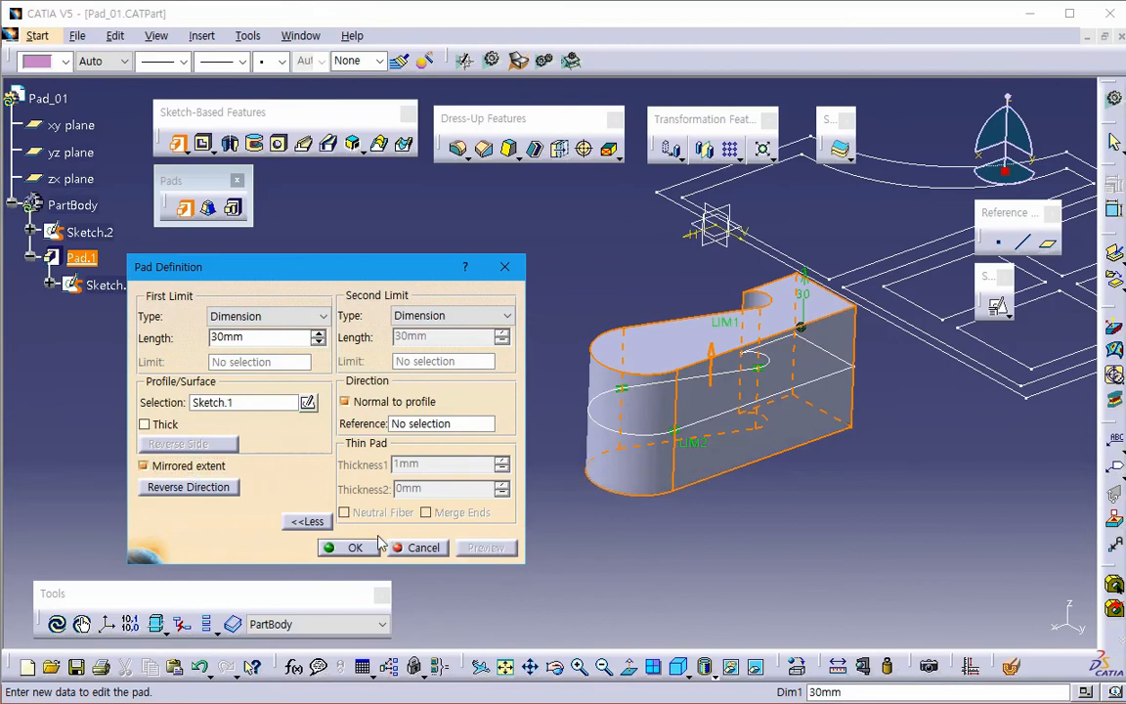
pyautogui.click(189, 487)
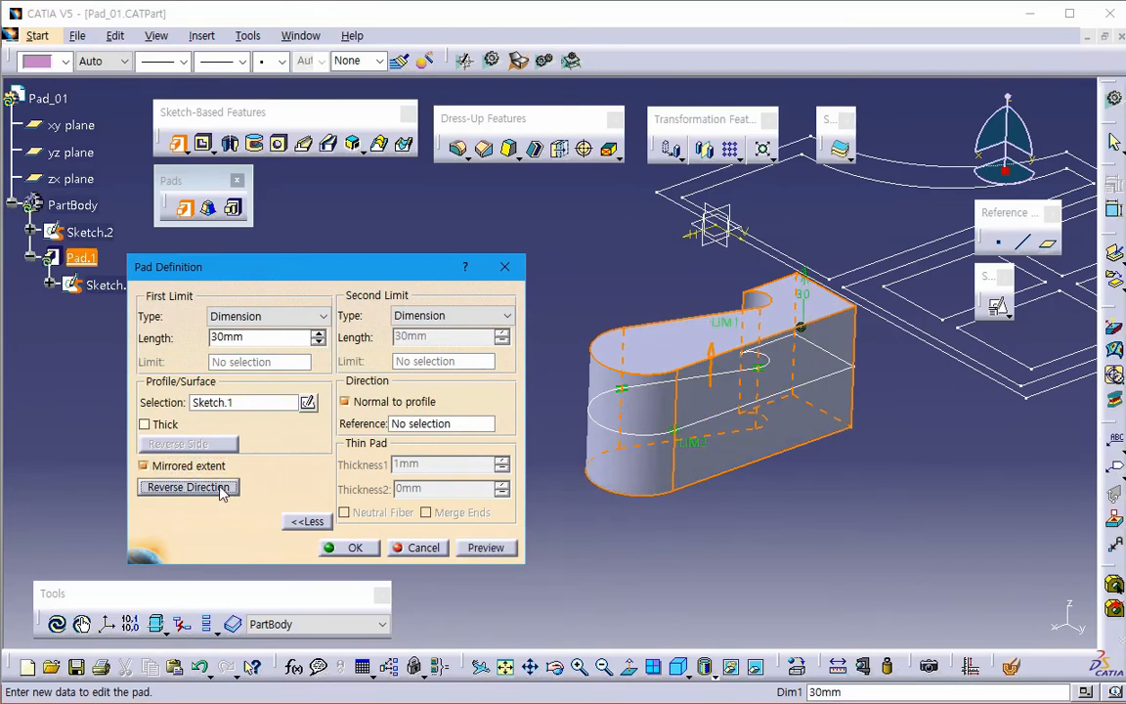
pyautogui.click(181, 466)
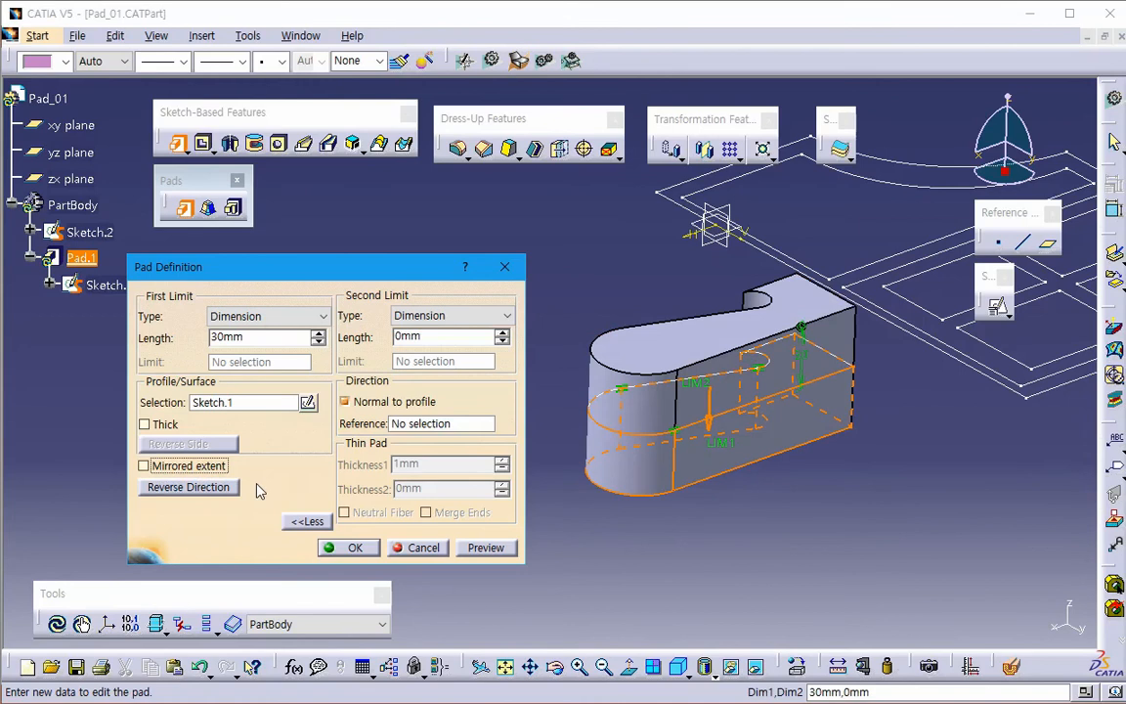
# - Set the second limit length to 10 mm and preview the pad, and reverse its direction with another preview
pyautogui.moveTo(430, 337); pyautogui.dragTo(340, 338)
pyautogui.write('10')
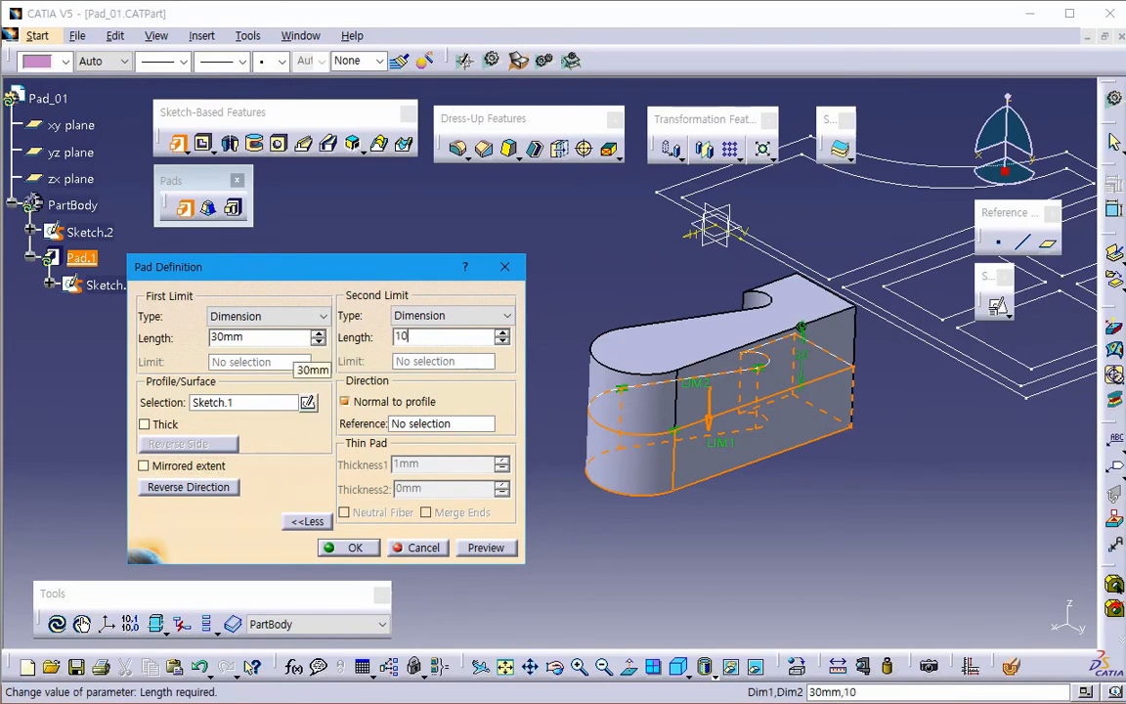
pyautogui.press('Return')
pyautogui.click(485, 547)
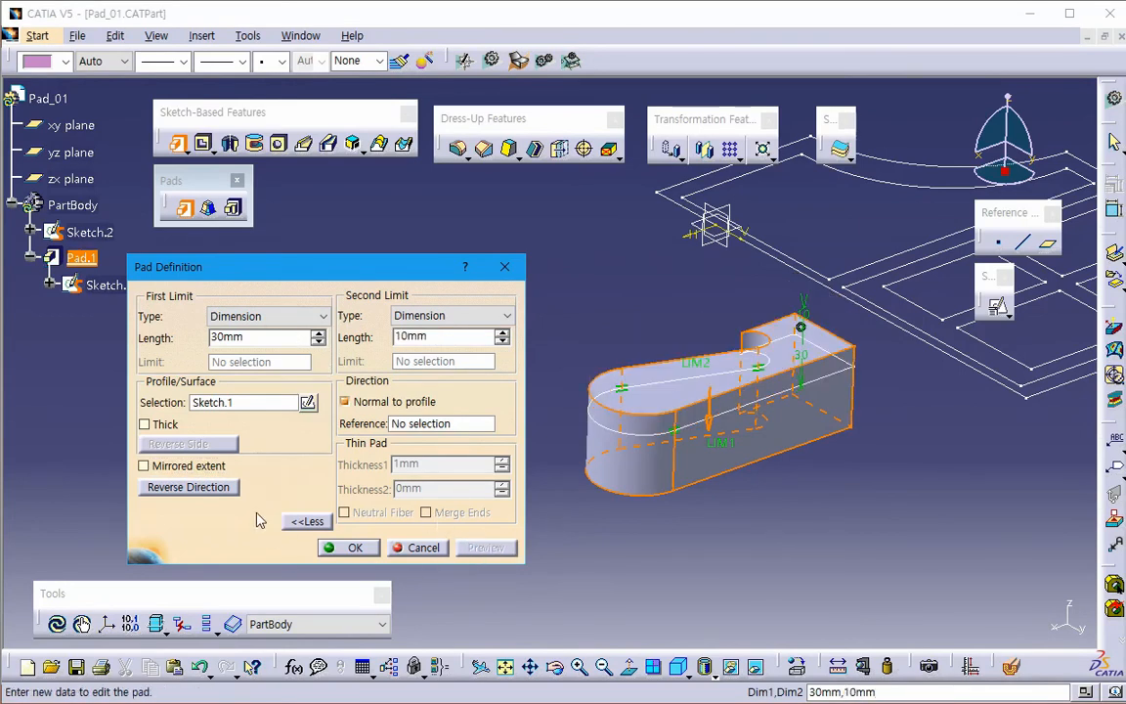
pyautogui.click(187, 486)
pyautogui.click(489, 549)
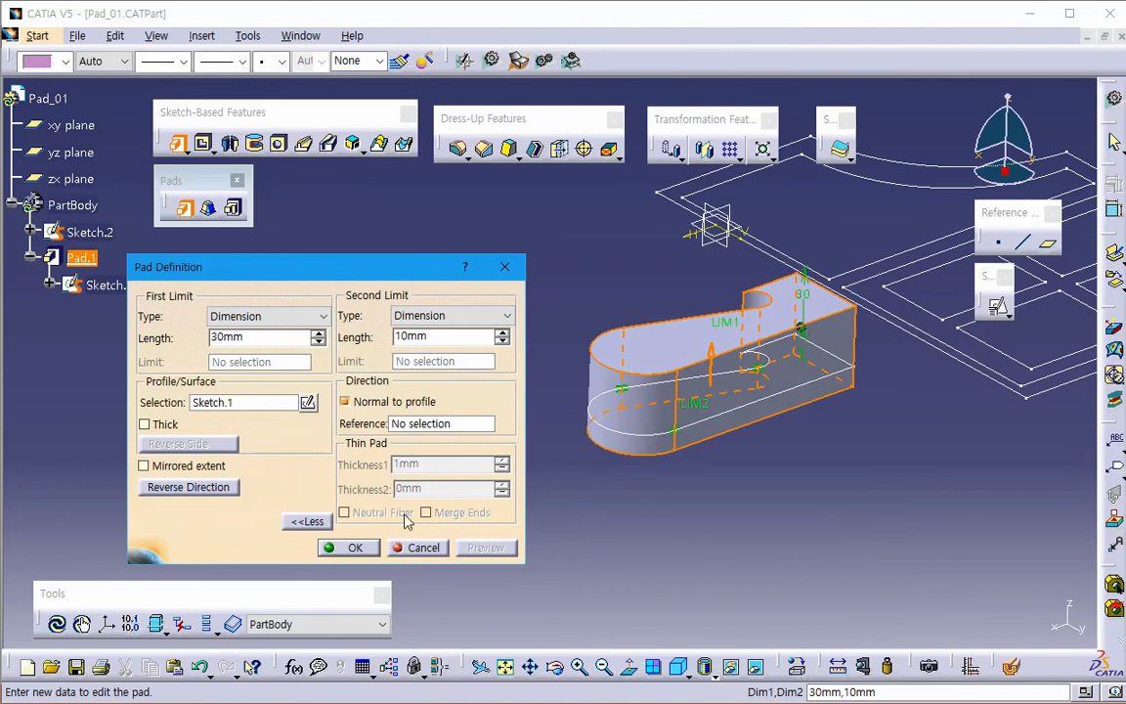
# - Make the pad a thick profile with Thickness1 of 3 mm and preview it
pyautogui.click(144, 423)
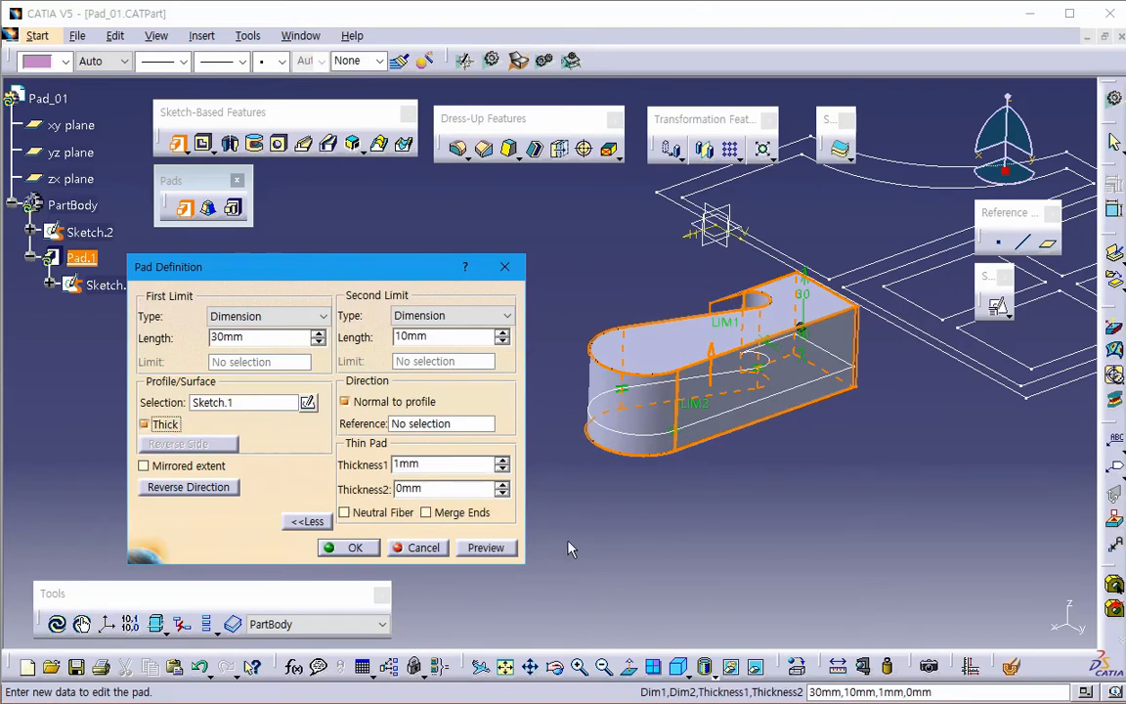
pyautogui.doubleClick(441, 465)
pyautogui.write('3')
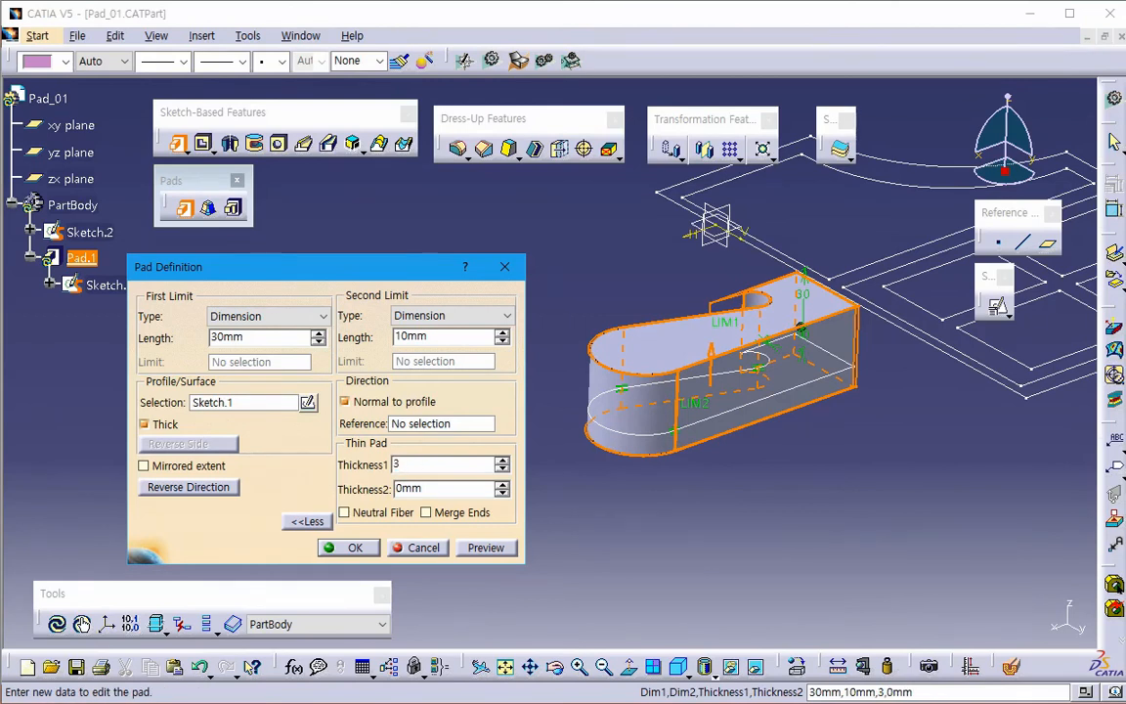
pyautogui.press('Return')
pyautogui.click(492, 553)
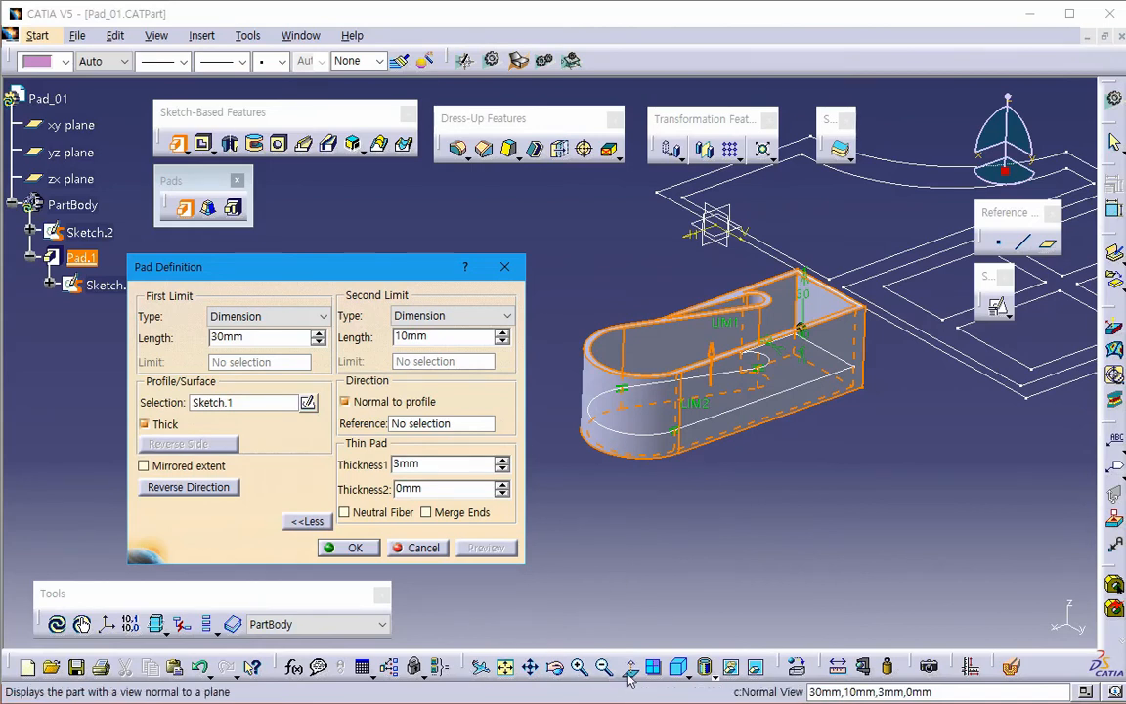
# - Float the View toolbar beside the Tools toolbar and view the thick pad normal to its profile
pyautogui.click(467, 660)
pyautogui.moveTo(467, 661); pyautogui.dragTo(452, 608)
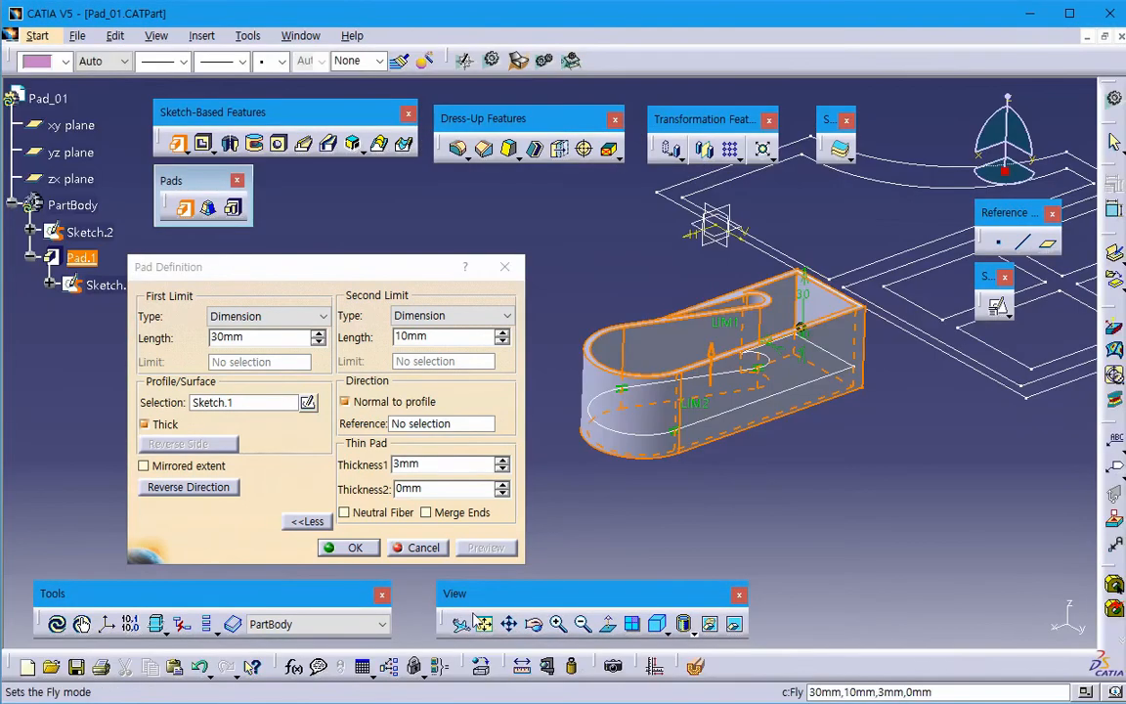
pyautogui.click(608, 628)
pyautogui.moveTo(714, 495); pyautogui.dragTo(718, 406, button='middle')
pyautogui.click(709, 443)
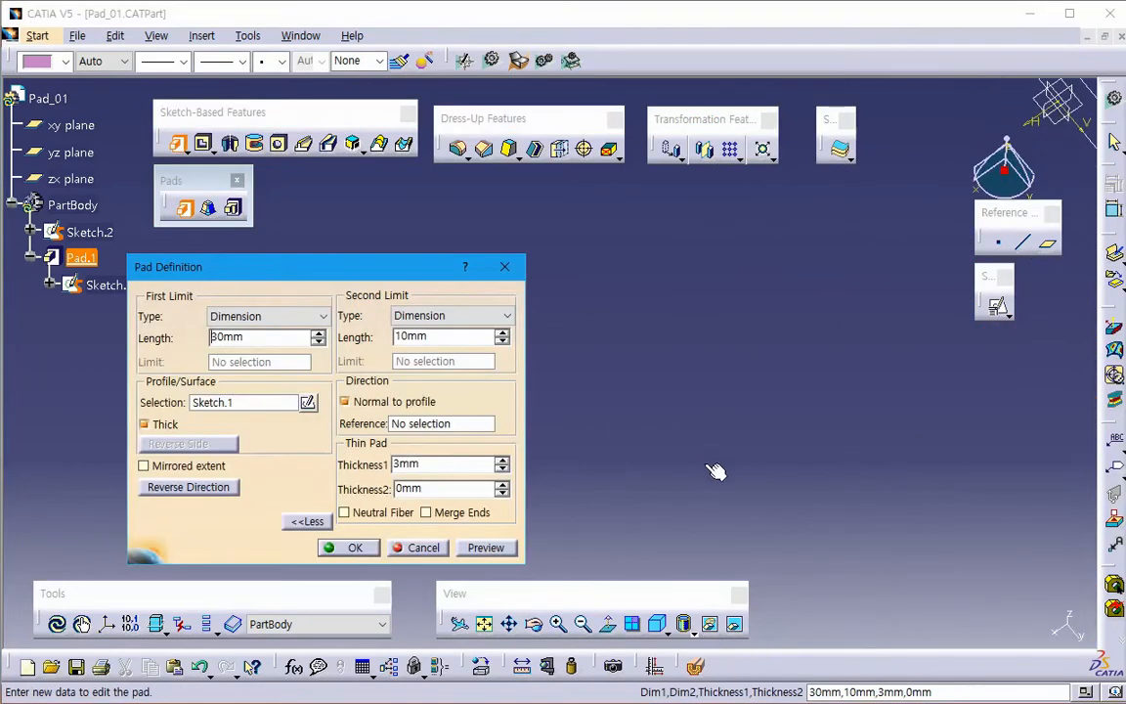
pyautogui.moveTo(760, 536)
pyautogui.mouseDown(button='middle')
pyautogui.moveTo(702, 377)
pyautogui.moveTo(706, 354)
pyautogui.moveTo(812, 439)
pyautogui.mouseUp(button='middle')
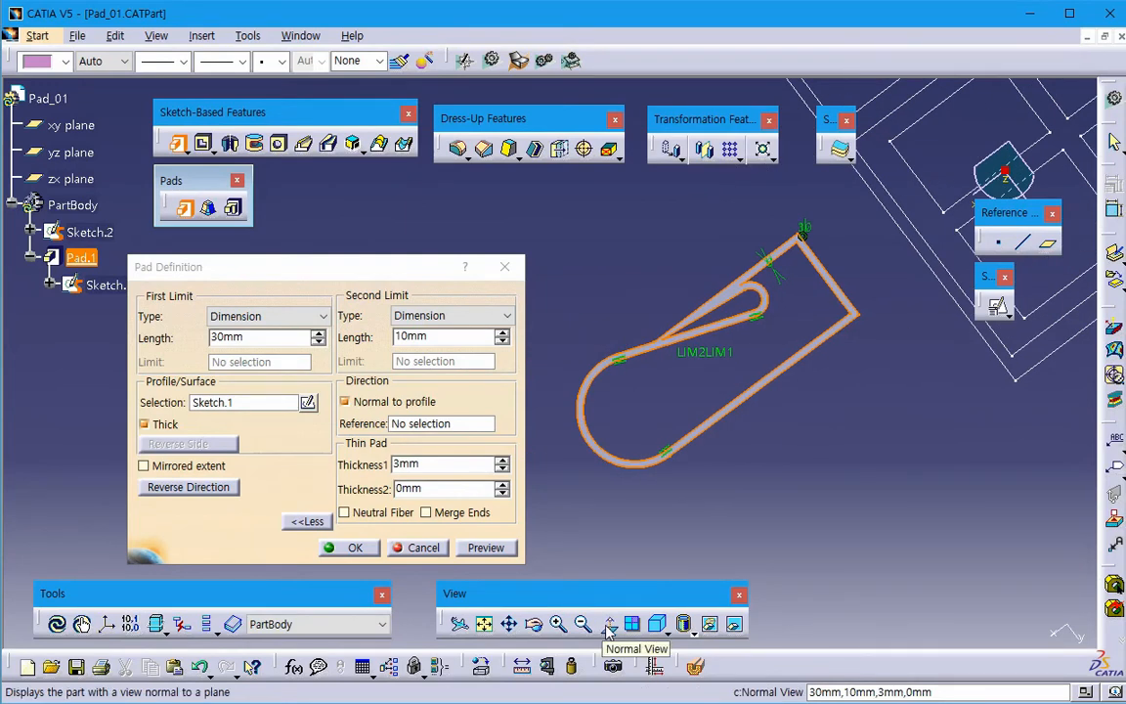
pyautogui.doubleClick(430, 465)
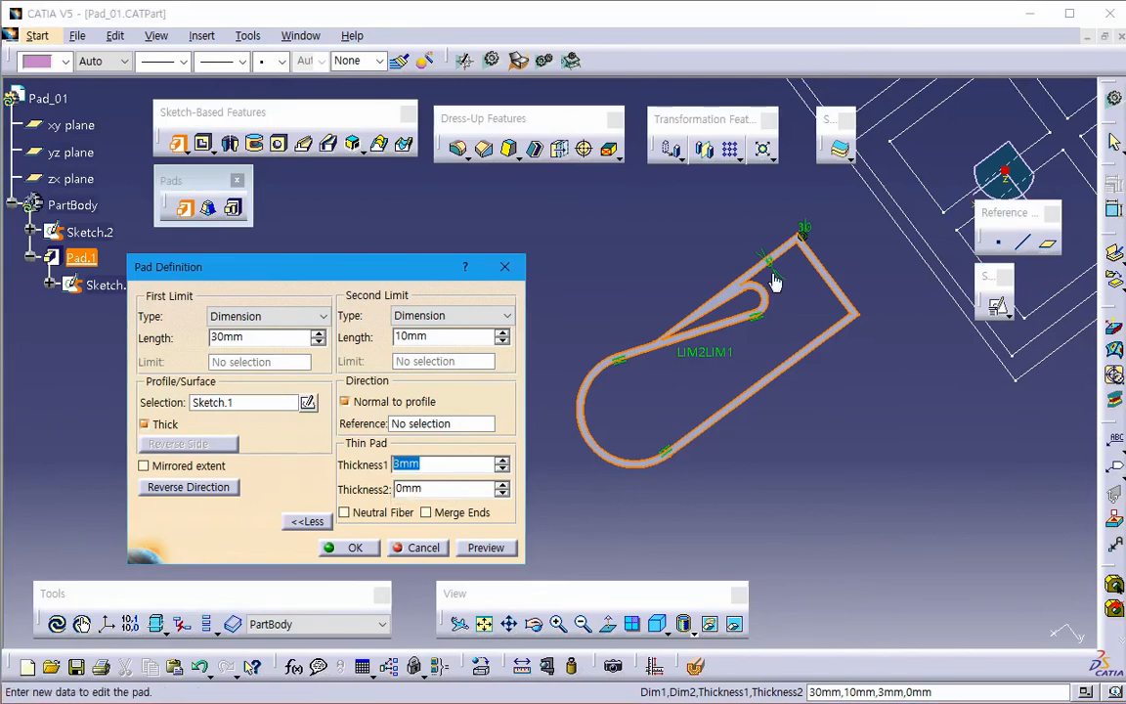
pyautogui.moveTo(781, 313); pyautogui.dragTo(787, 273, button='middle')
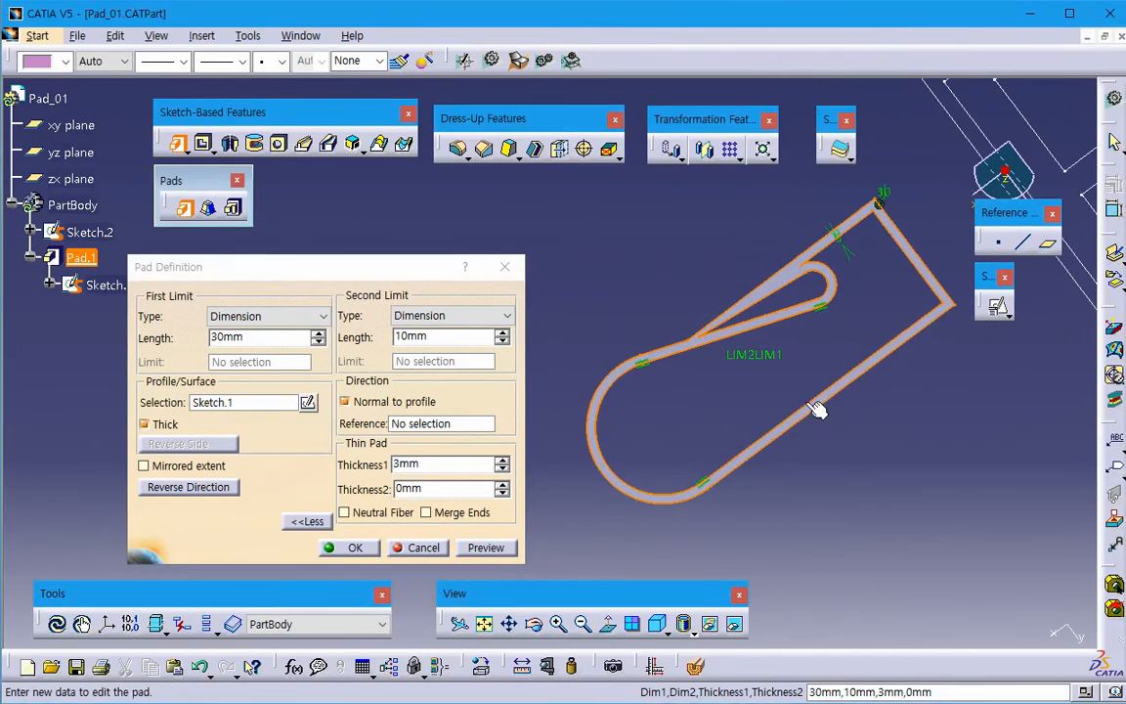
# - Set Thickness2 of the thin pad to 1 mm and preview the wall on both sides of the profile
pyautogui.doubleClick(441, 488)
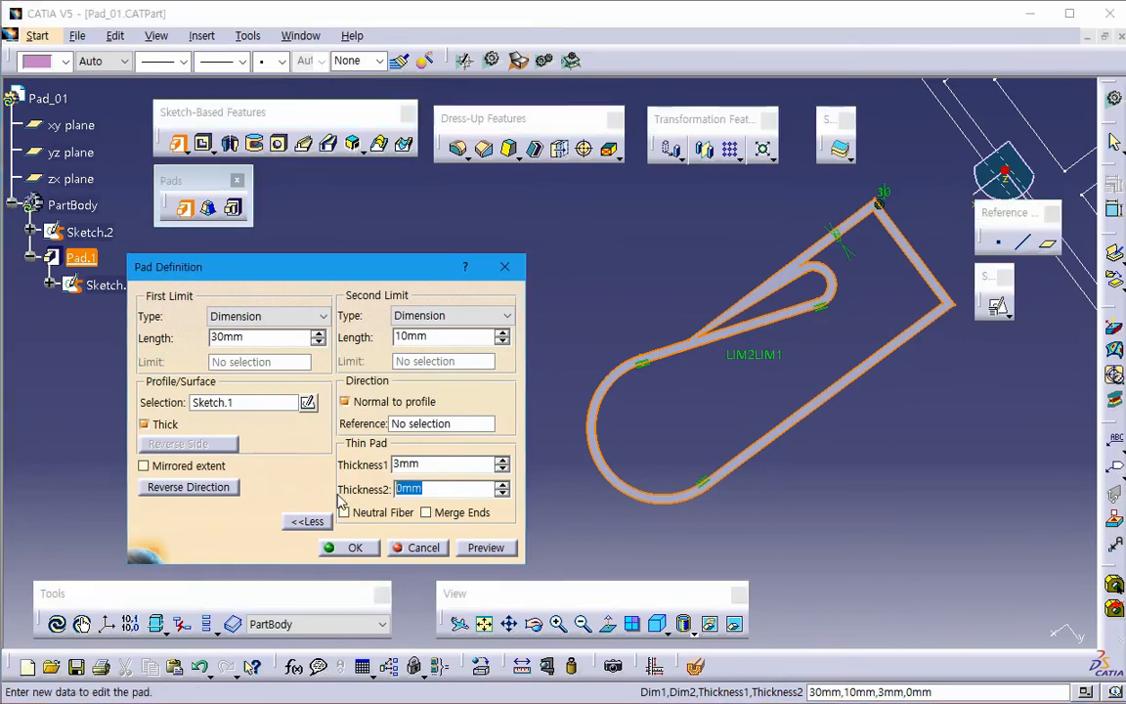
pyautogui.write('1')
pyautogui.press('Tab')
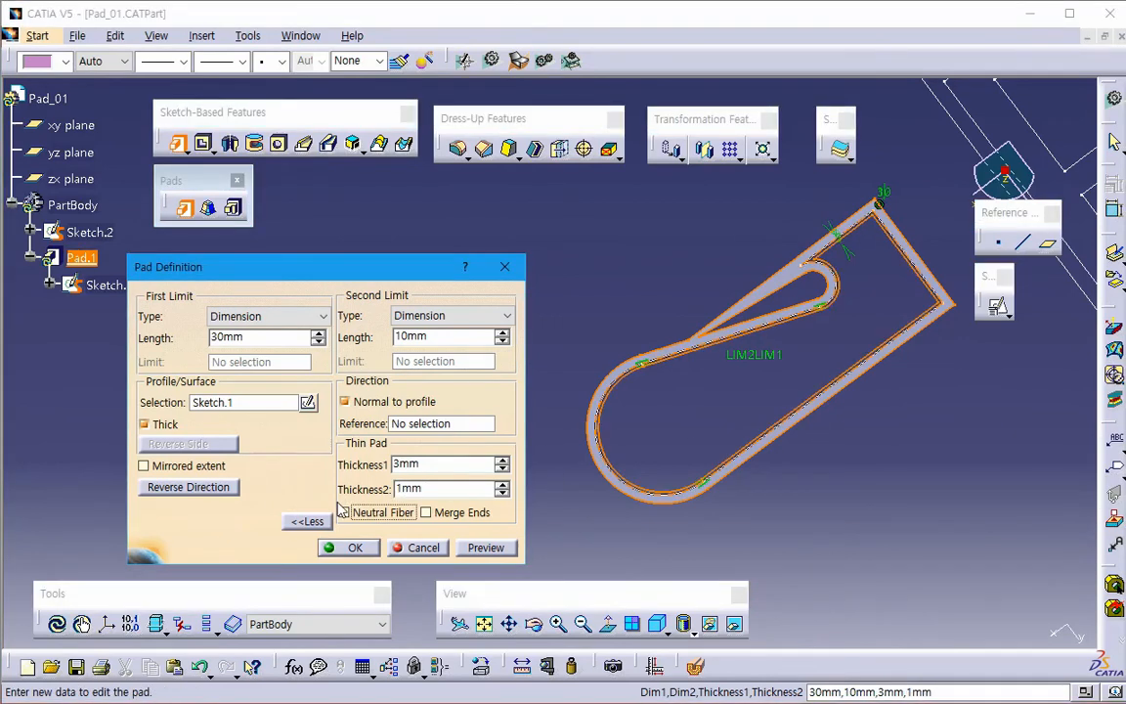
pyautogui.click(486, 547)
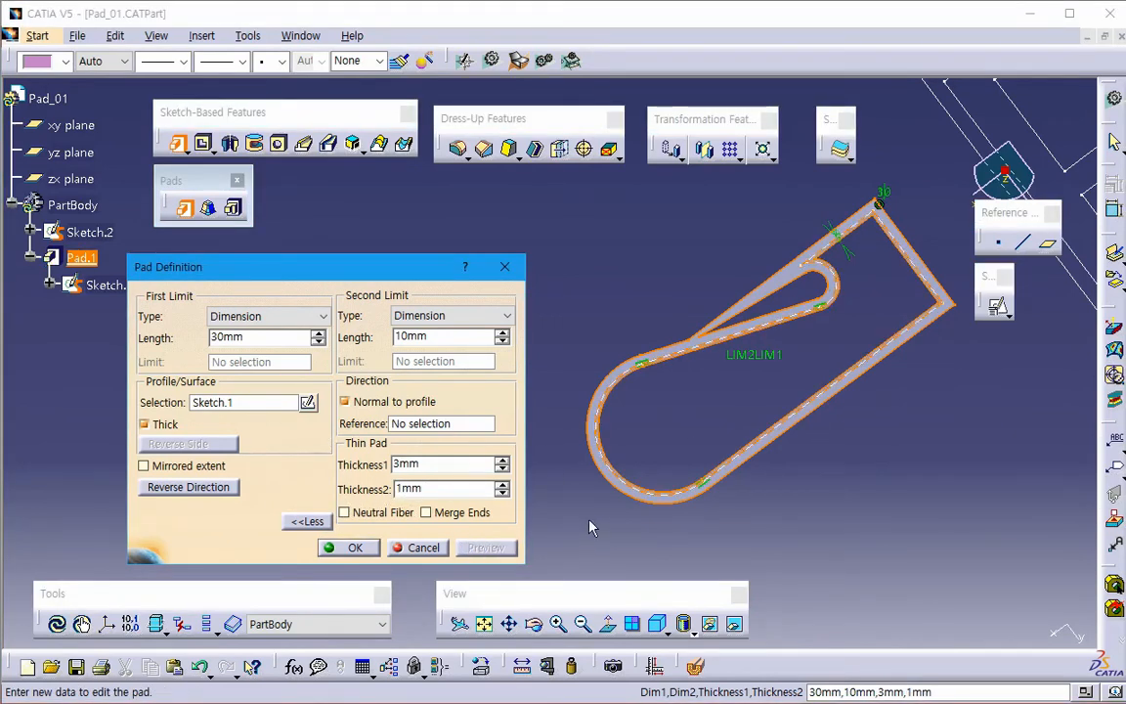
pyautogui.moveTo(733, 501); pyautogui.dragTo(646, 285, button='middle')
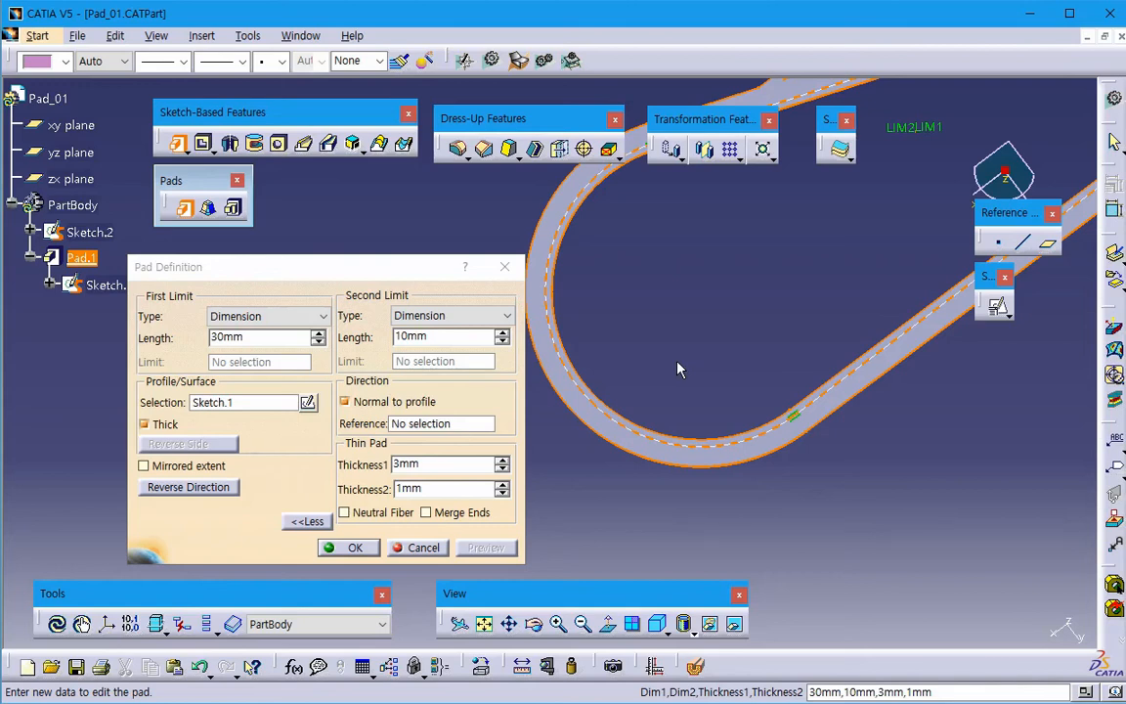
# - Try the Neutral Fiber option so the thickness is centred on the profile, and preview the pad
pyautogui.click(391, 520)
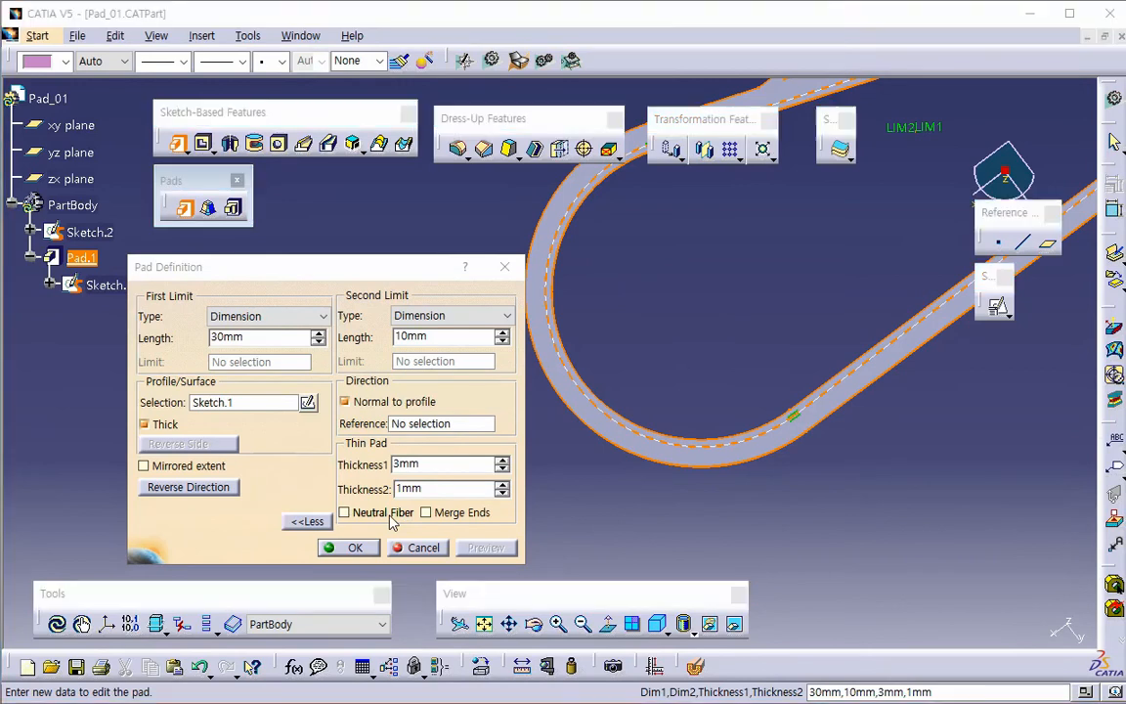
pyautogui.click(432, 465)
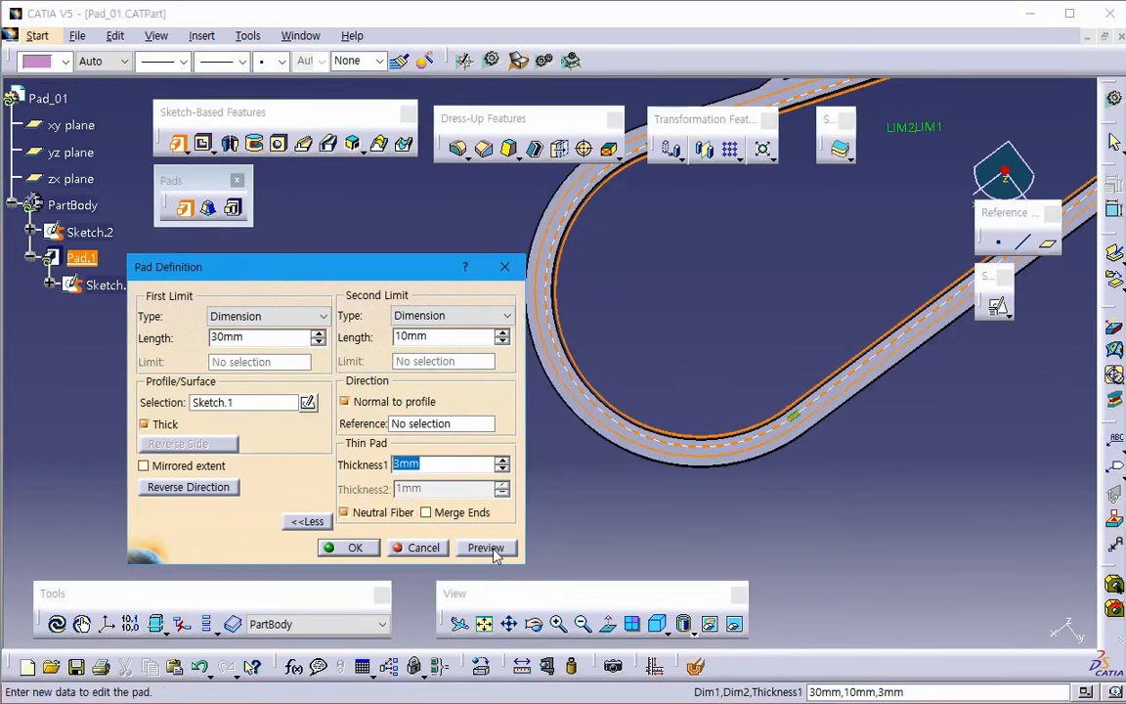
pyautogui.click(489, 548)
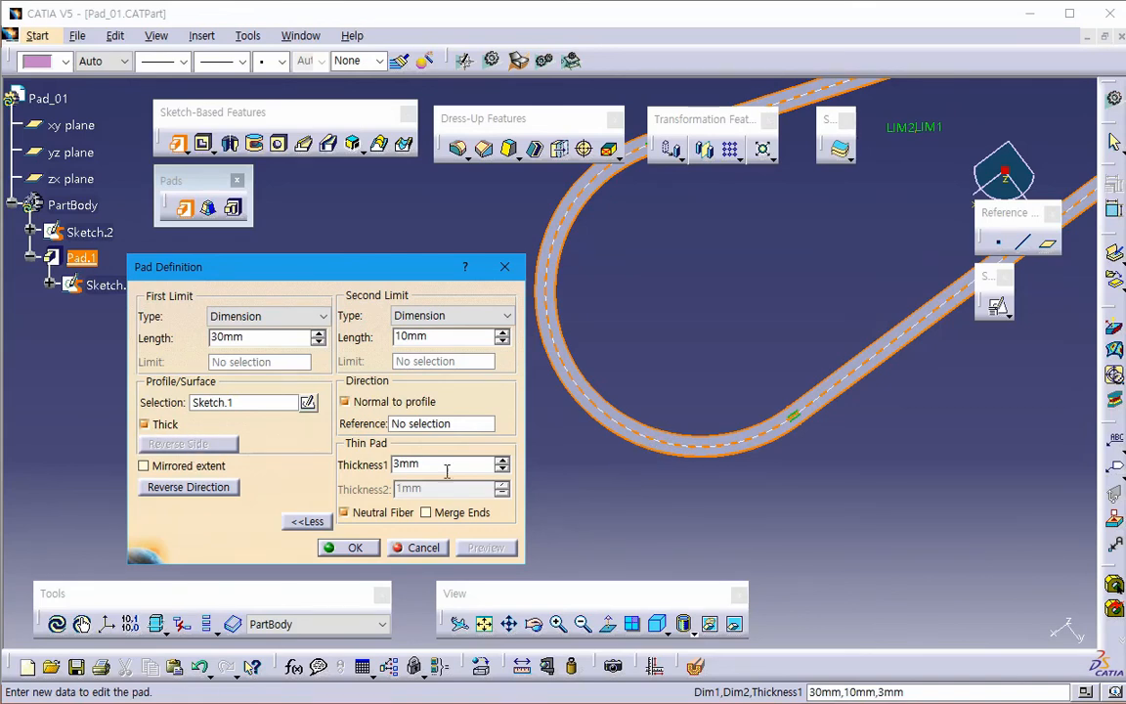
pyautogui.moveTo(688, 484); pyautogui.dragTo(809, 351, button='middle')
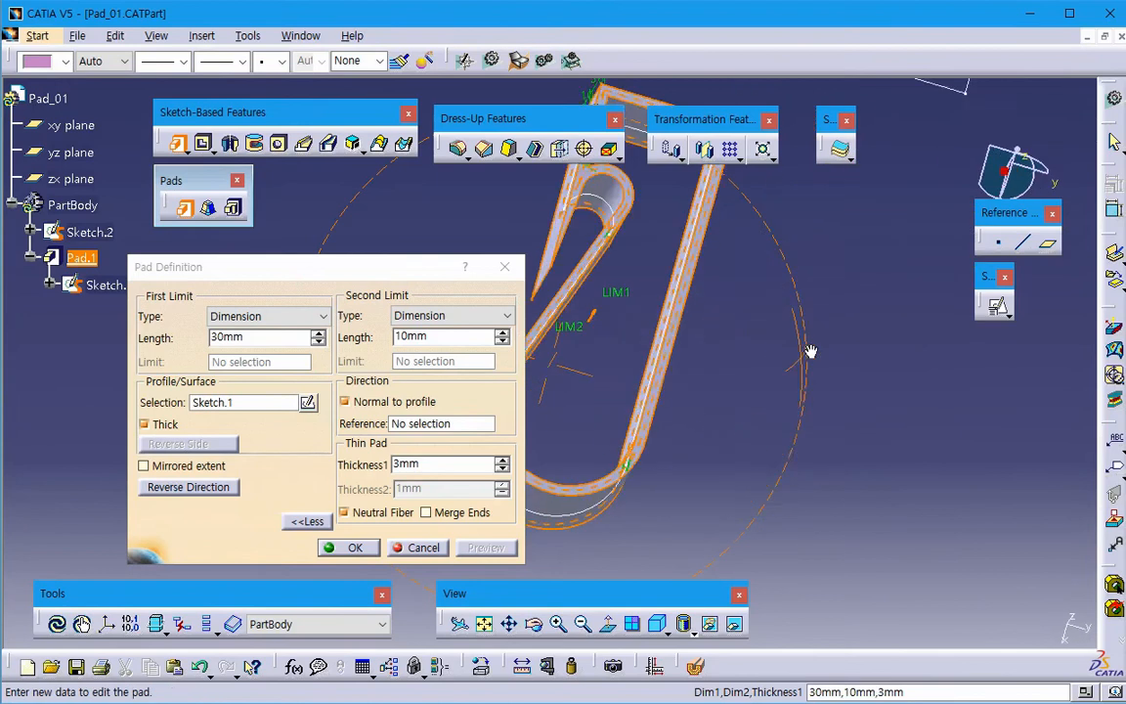
pyautogui.moveTo(647, 455); pyautogui.dragTo(663, 278, button='middle')
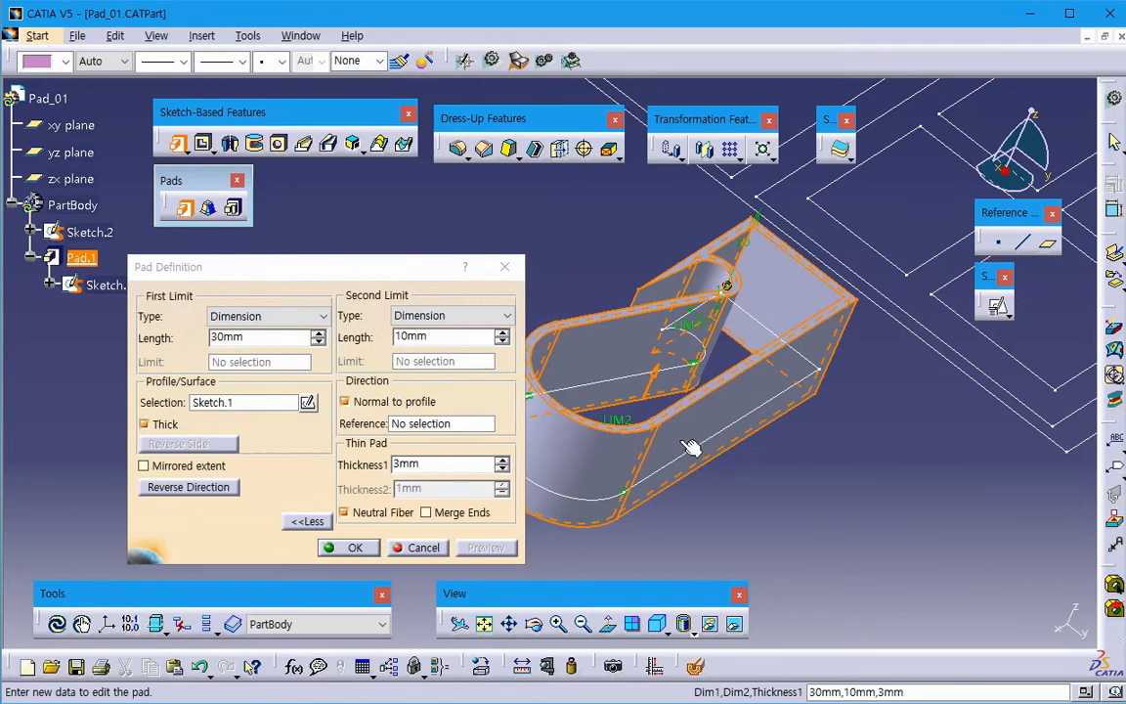
# - Move the pad definition clear of the model, preview the pad without the Thick option, and preview it with Thick enabled again
pyautogui.moveTo(294, 265); pyautogui.dragTo(851, 367)
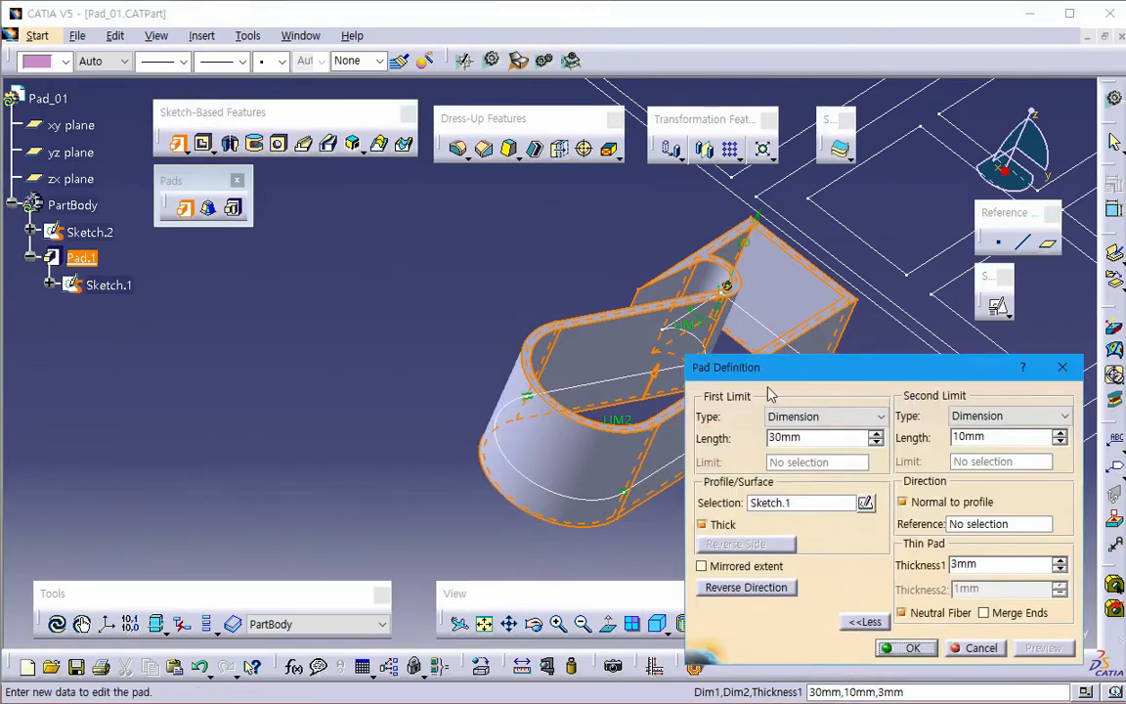
pyautogui.moveTo(643, 361); pyautogui.dragTo(288, 354, button='middle')
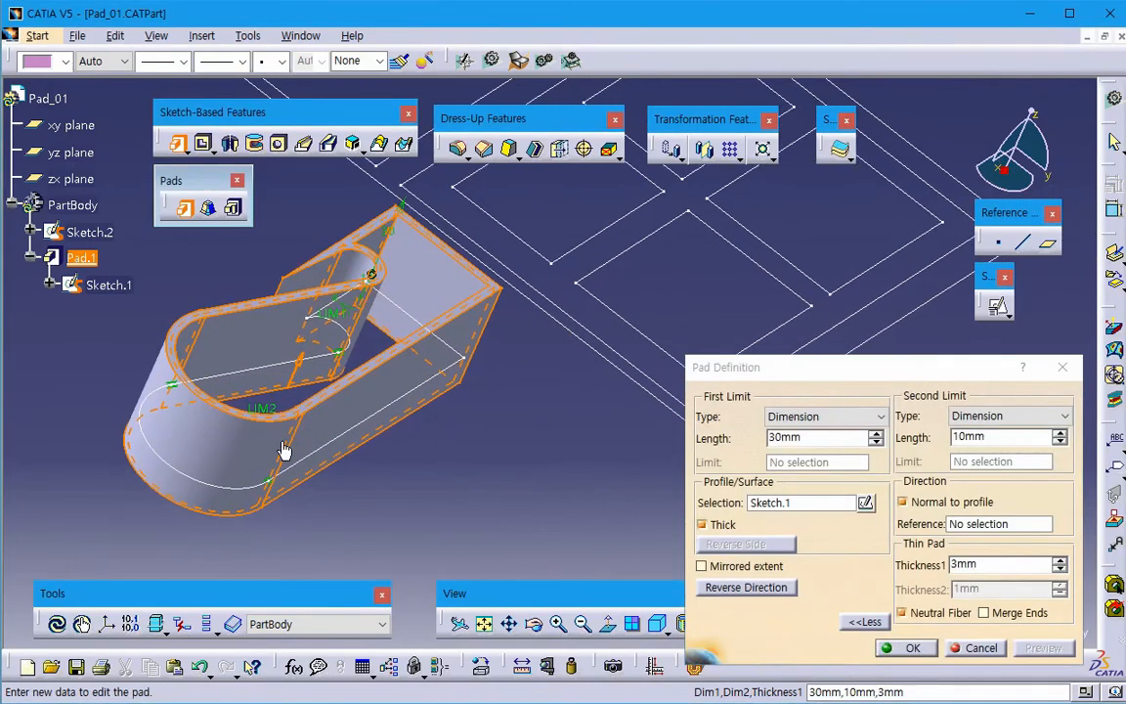
pyautogui.middleClick(231, 455)
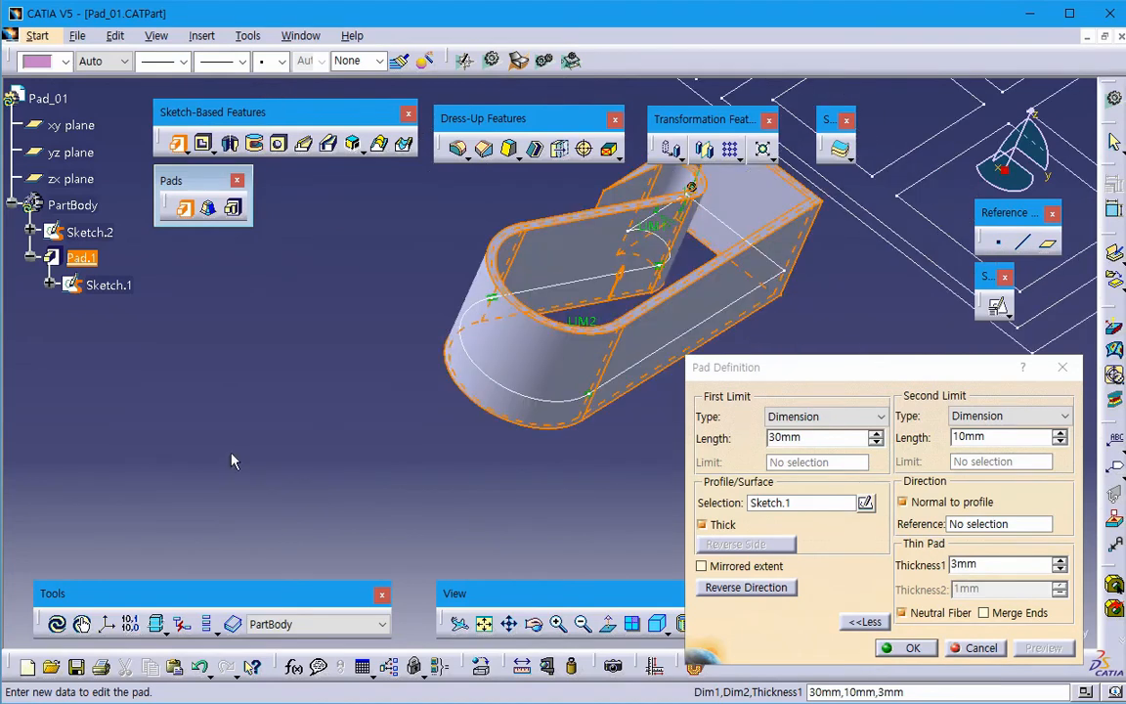
pyautogui.moveTo(650, 459); pyautogui.dragTo(572, 351, button='middle')
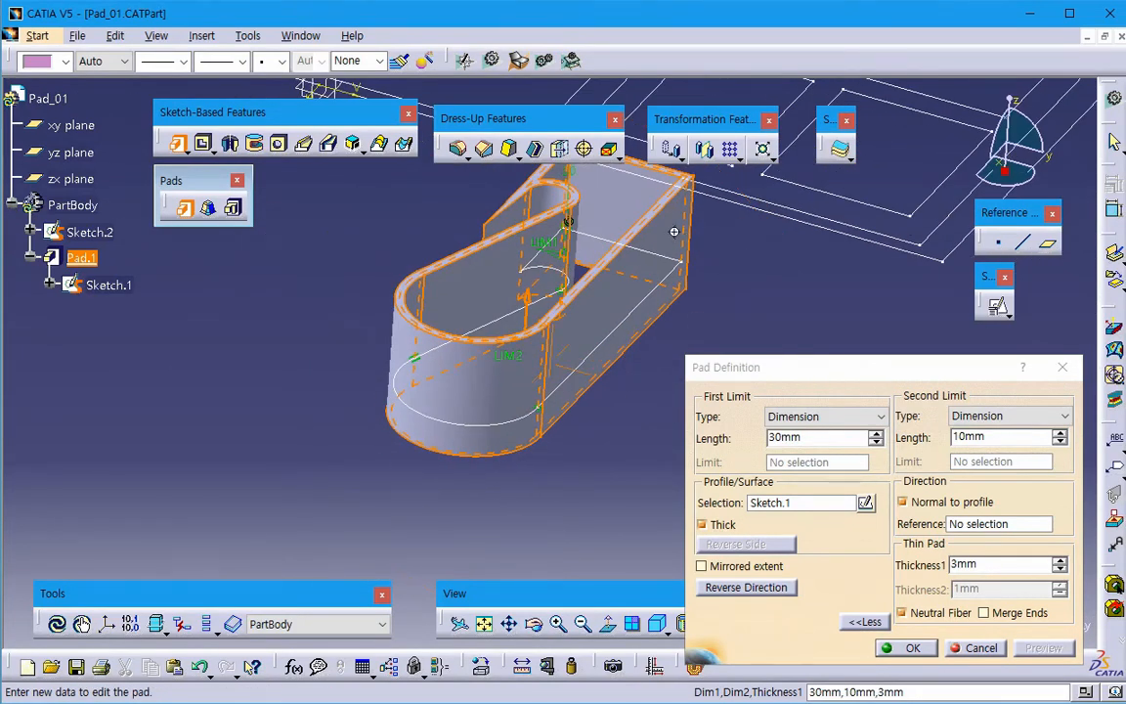
pyautogui.moveTo(684, 242); pyautogui.dragTo(625, 384, button='middle')
pyautogui.moveTo(758, 375); pyautogui.dragTo(679, 306)
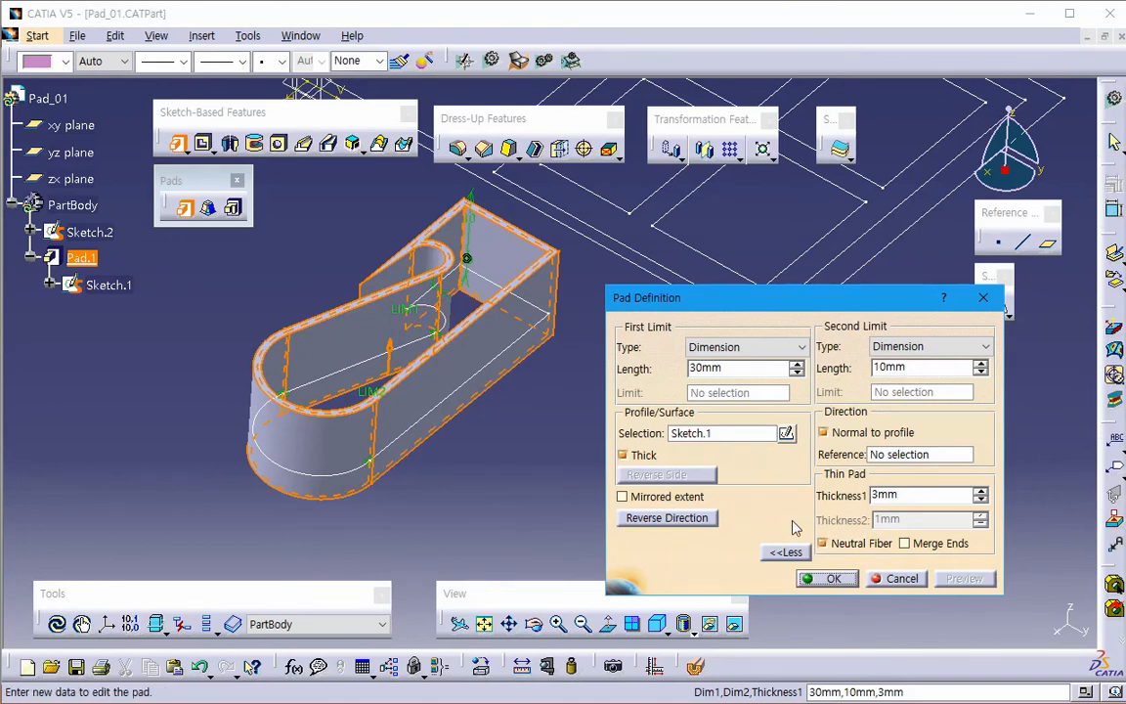
pyautogui.click(623, 455)
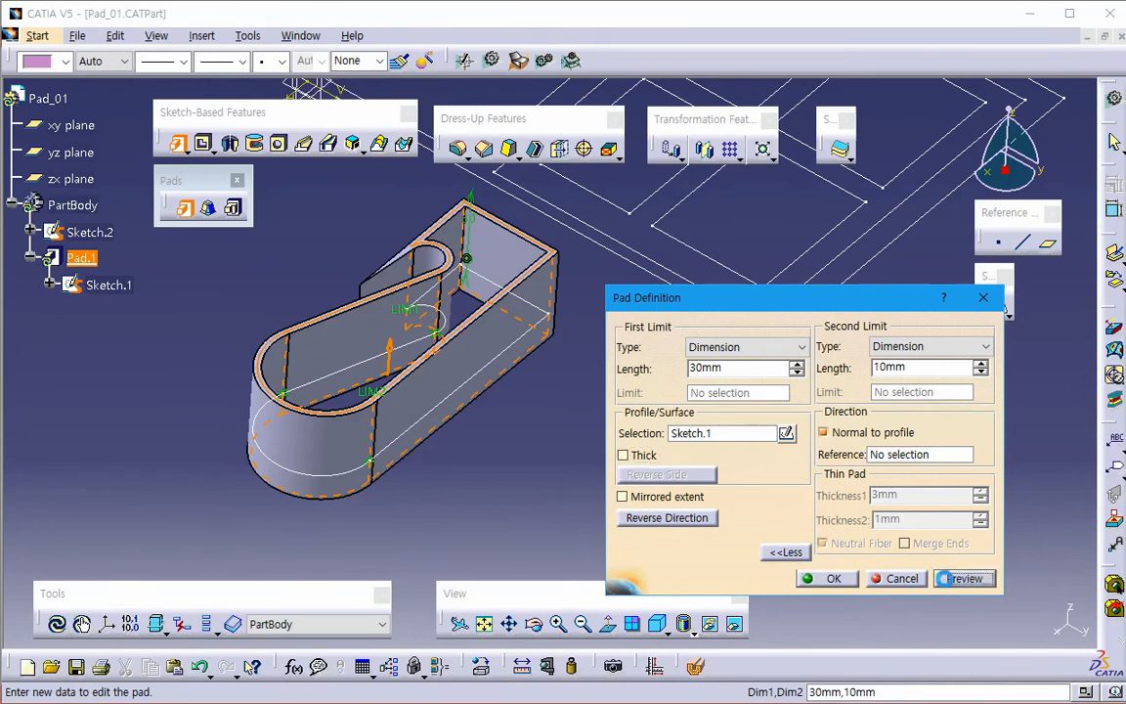
pyautogui.click(964, 578)
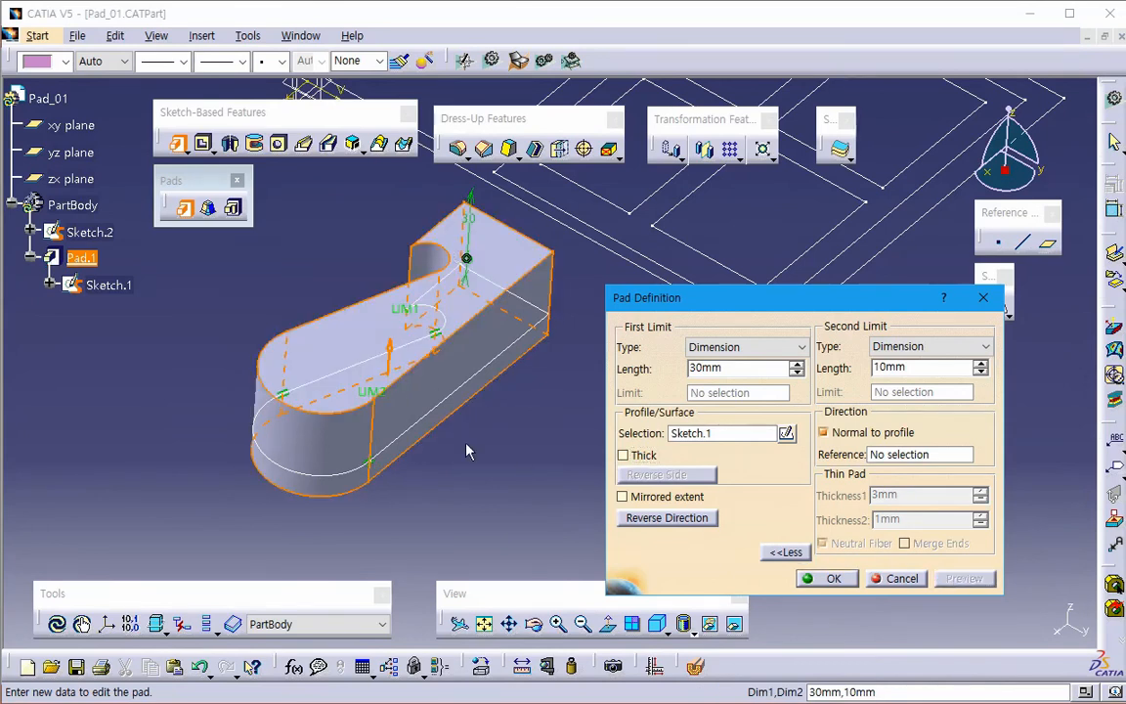
pyautogui.click(622, 454)
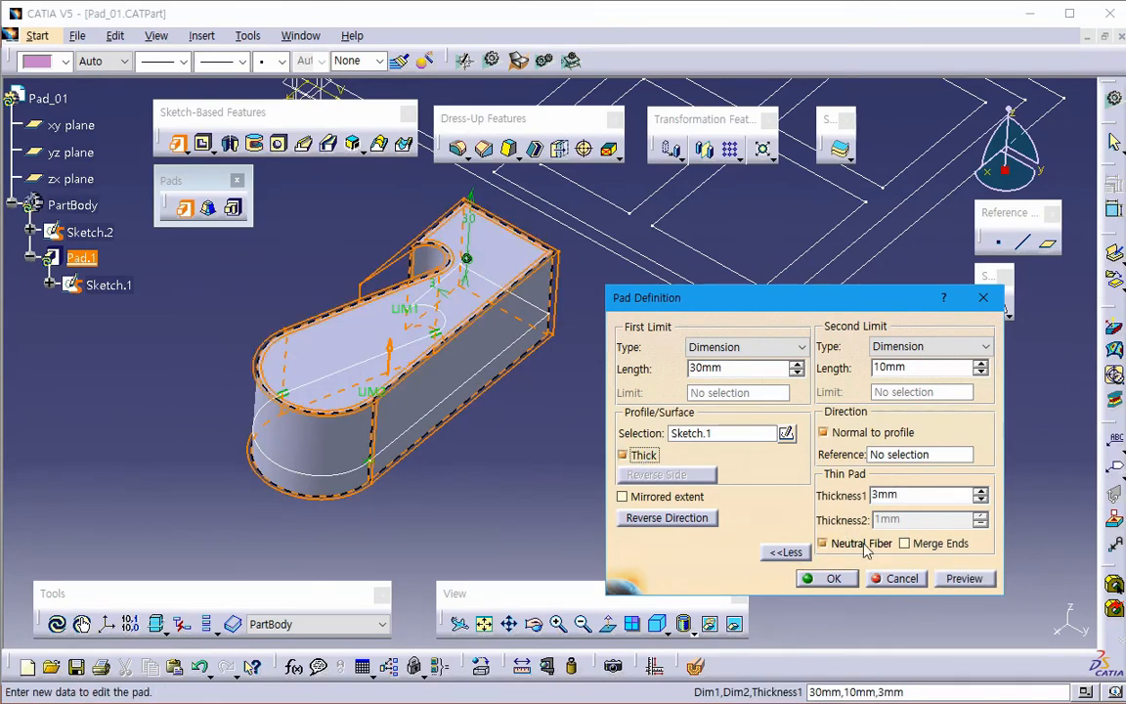
pyautogui.click(964, 577)
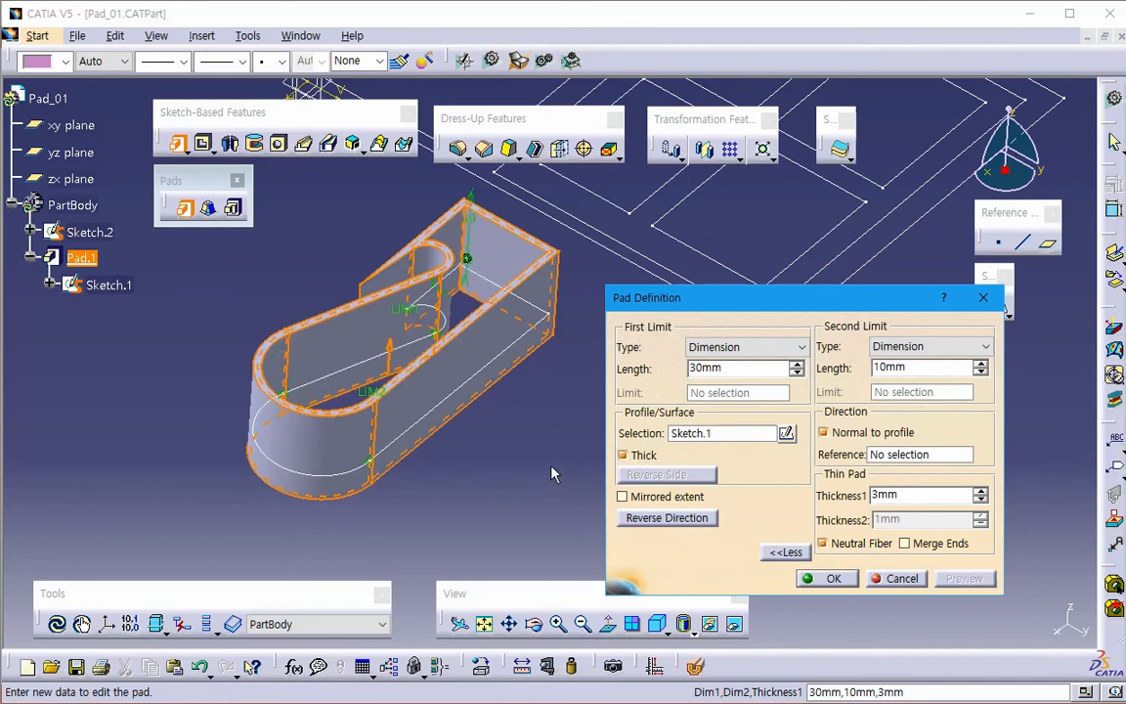
# - Switch off Neutral Fiber, preview the thin pad with its two separate thicknesses, and cancel the pad definition
pyautogui.click(828, 543)
pyautogui.click(914, 519)
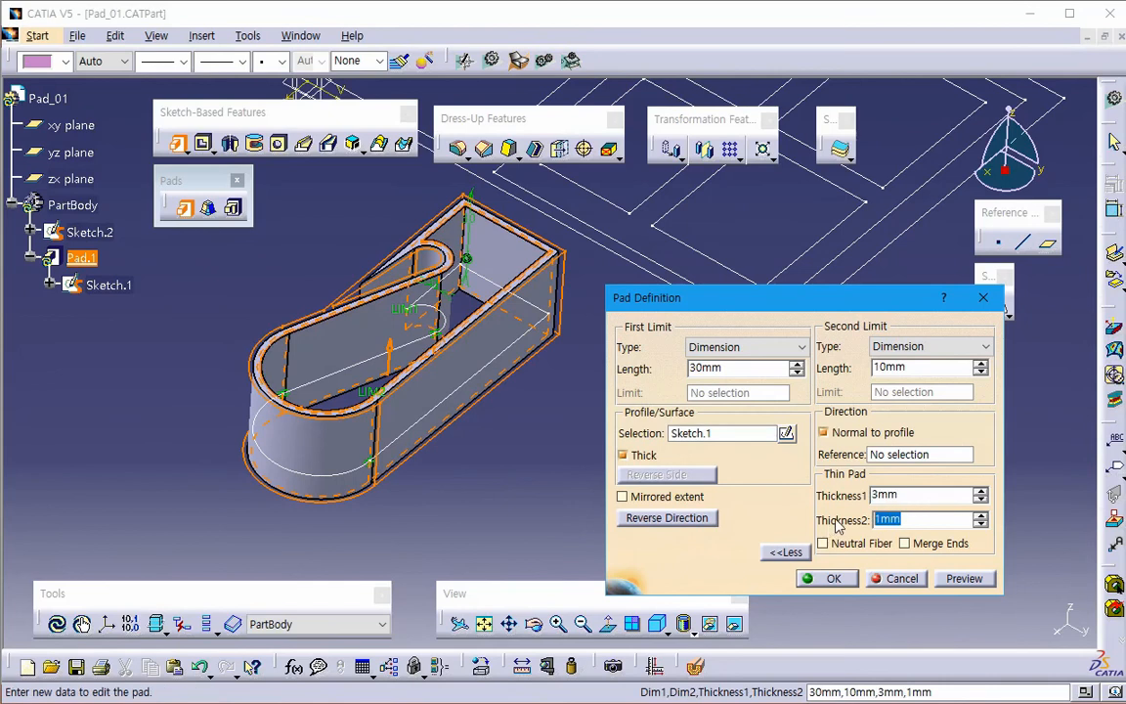
pyautogui.click(936, 578)
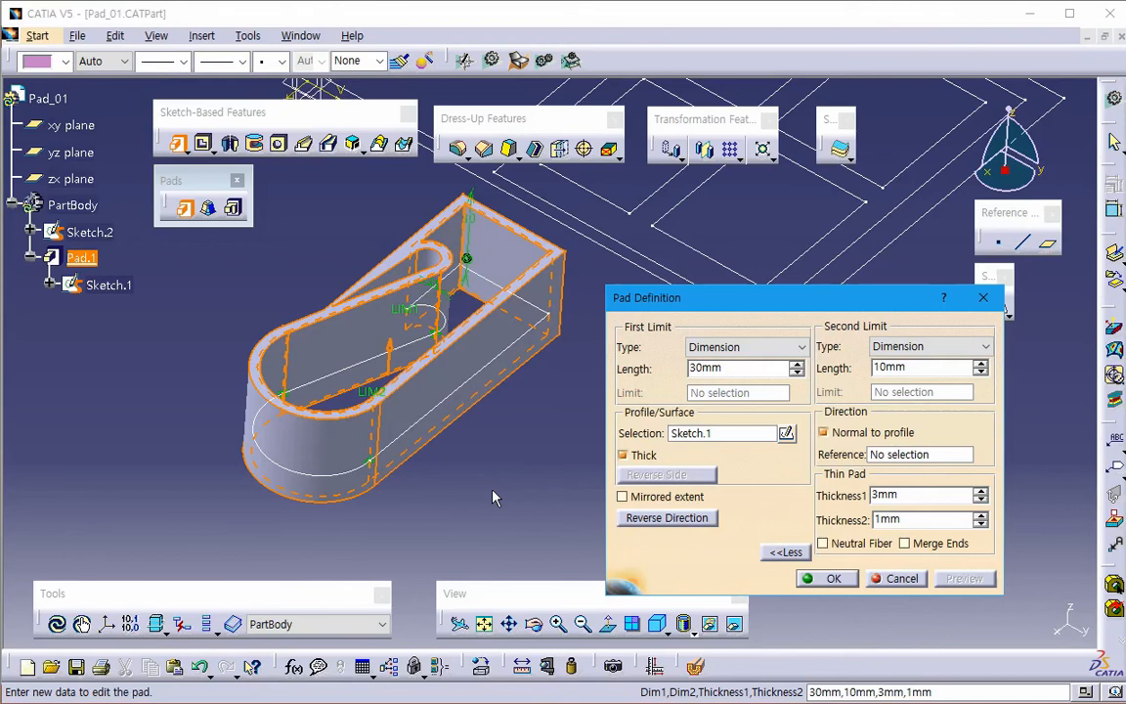
pyautogui.click(884, 579)
pyautogui.moveTo(774, 407)
pyautogui.mouseDown(button='middle')
pyautogui.moveTo(630, 524)
pyautogui.moveTo(624, 504)
pyautogui.moveTo(636, 568)
pyautogui.mouseUp(button='middle')
# - Try a pad of the whole Sketch.2 profile with a 20 mm length, preview it, and cancel the definition
pyautogui.click(89, 258)
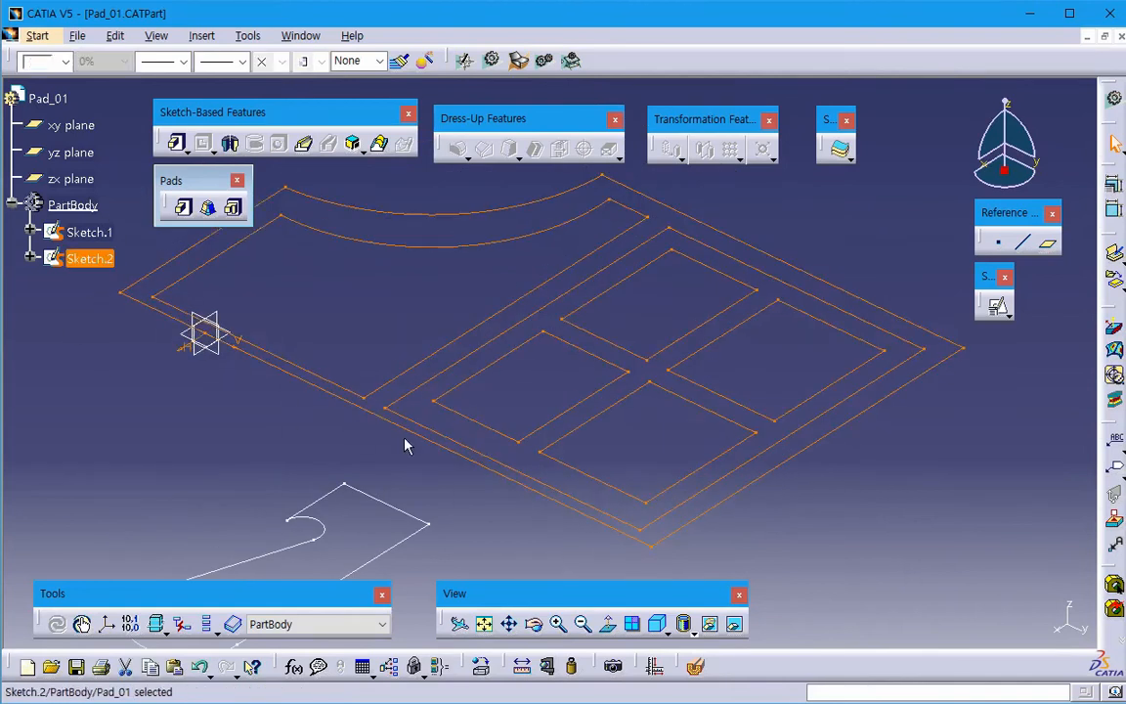
pyautogui.moveTo(407, 446)
pyautogui.mouseDown(button='middle')
pyautogui.moveTo(384, 390)
pyautogui.moveTo(551, 495)
pyautogui.moveTo(384, 493)
pyautogui.moveTo(398, 539)
pyautogui.mouseUp(button='middle')
pyautogui.click(550, 494)
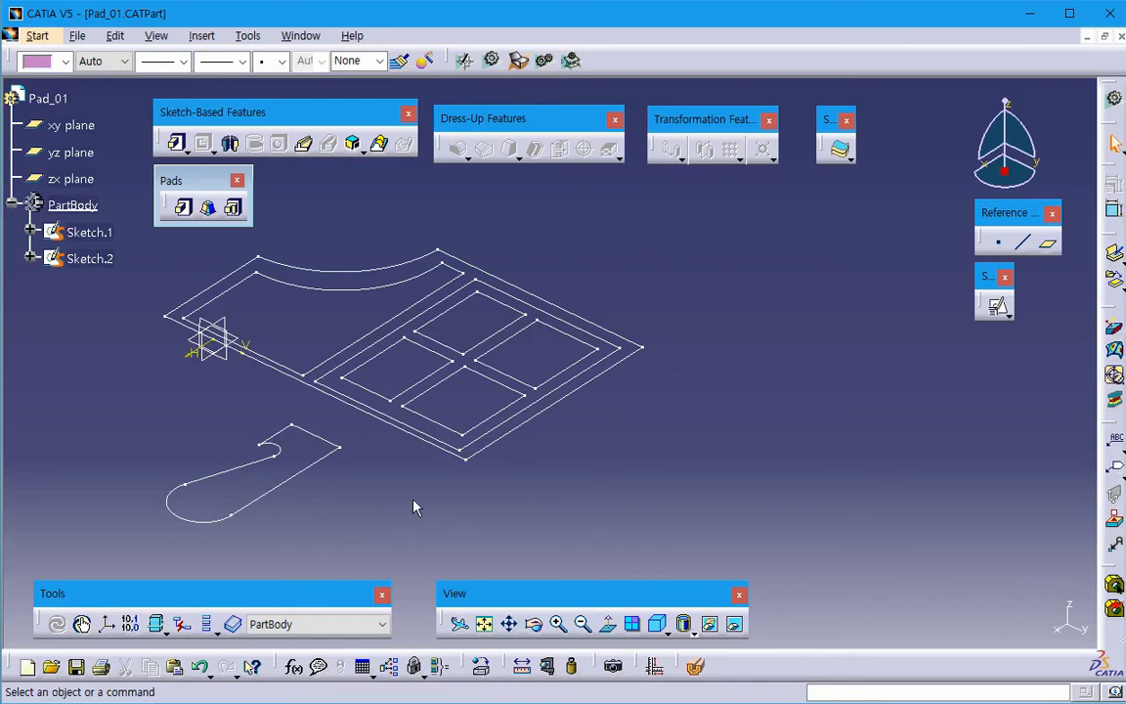
pyautogui.moveTo(372, 448); pyautogui.dragTo(398, 437, button='middle')
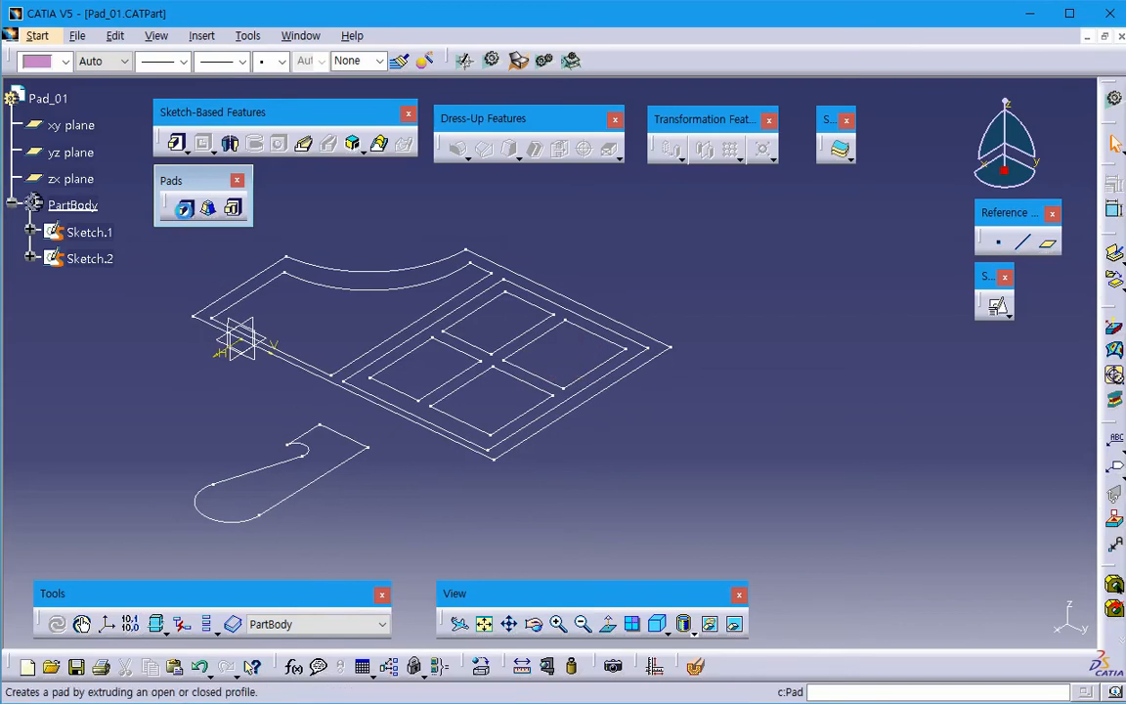
pyautogui.click(185, 207)
pyautogui.click(782, 552)
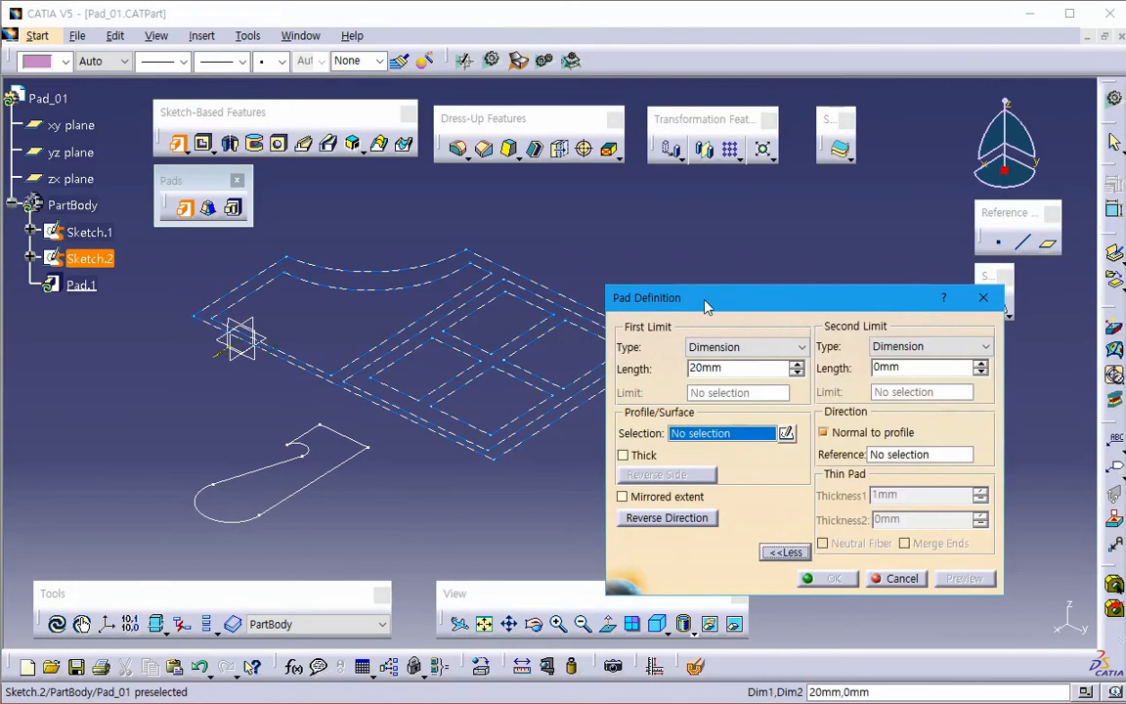
pyautogui.moveTo(634, 297); pyautogui.dragTo(718, 263)
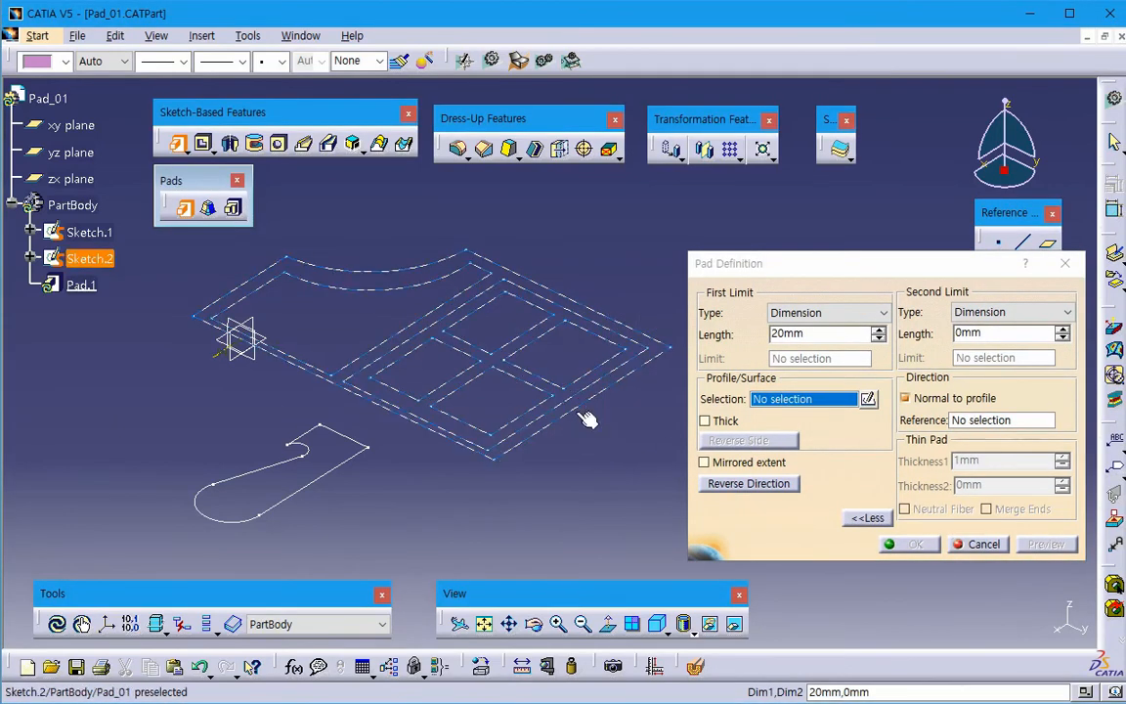
pyautogui.click(521, 369)
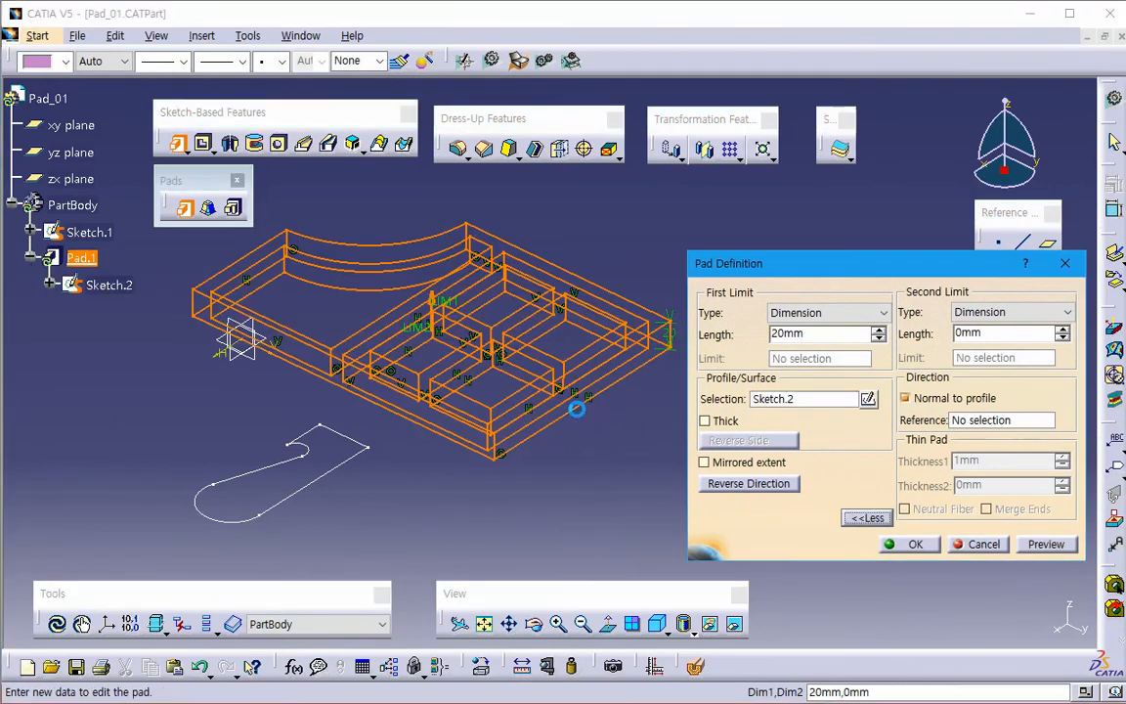
pyautogui.click(1044, 544)
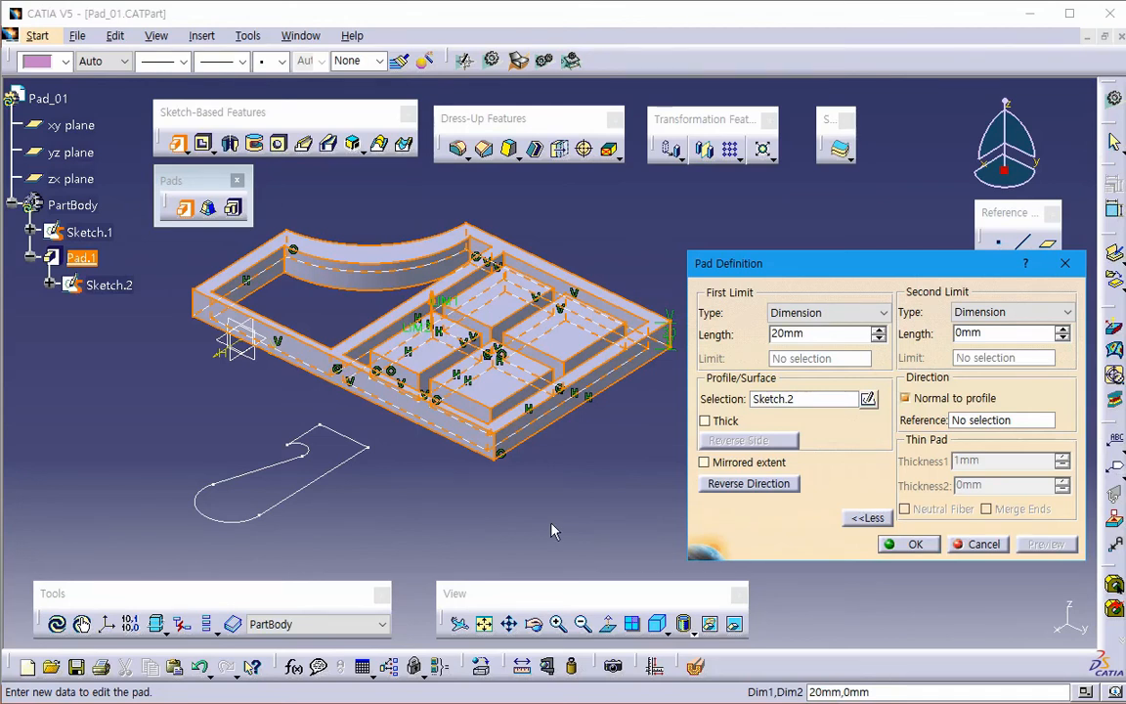
pyautogui.click(981, 544)
pyautogui.moveTo(460, 452); pyautogui.dragTo(532, 427, button='middle')
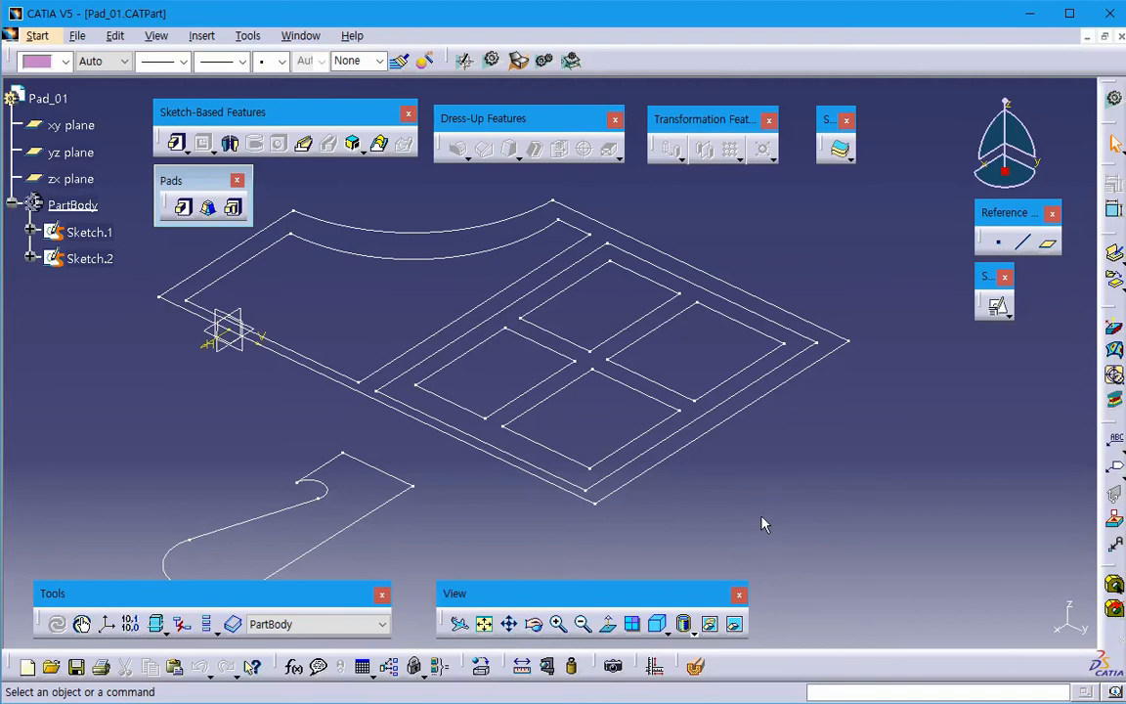
# - Try a pad with the whole geometry of Sketch.2 chosen through the profile definition, preview it, and cancel the pad definition
pyautogui.moveTo(764, 524)
pyautogui.mouseDown(button='middle')
pyautogui.moveTo(658, 510)
pyautogui.moveTo(686, 550)
pyautogui.moveTo(645, 496)
pyautogui.moveTo(628, 498)
pyautogui.mouseUp(button='middle')
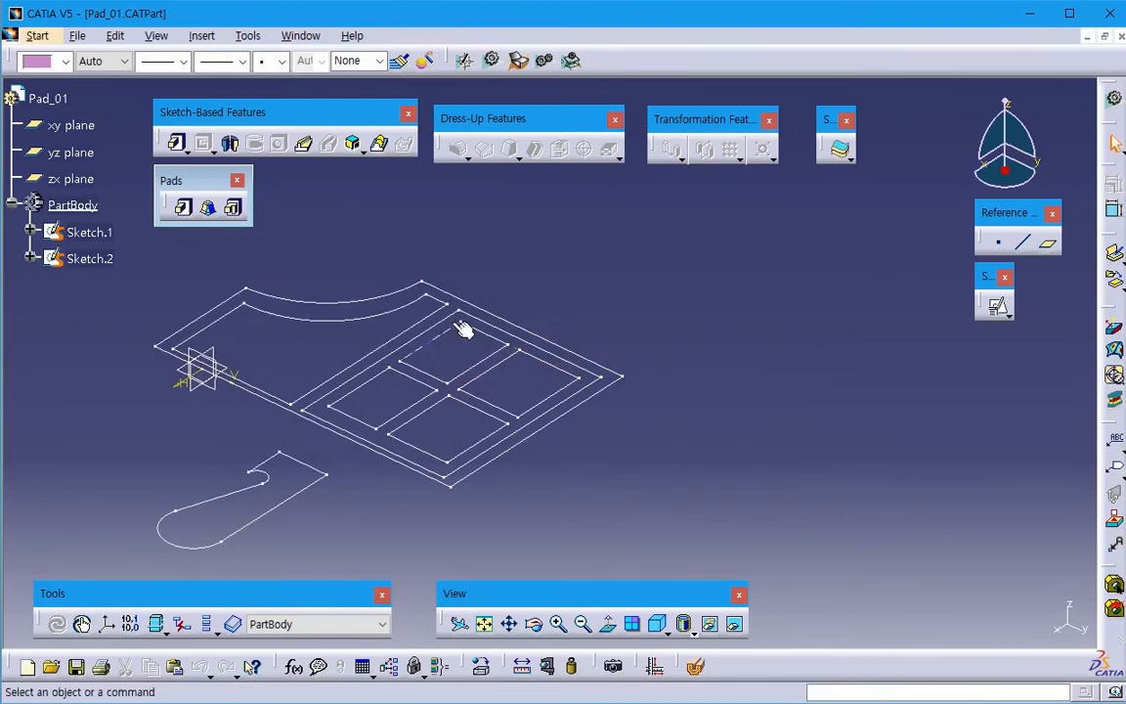
pyautogui.click(186, 209)
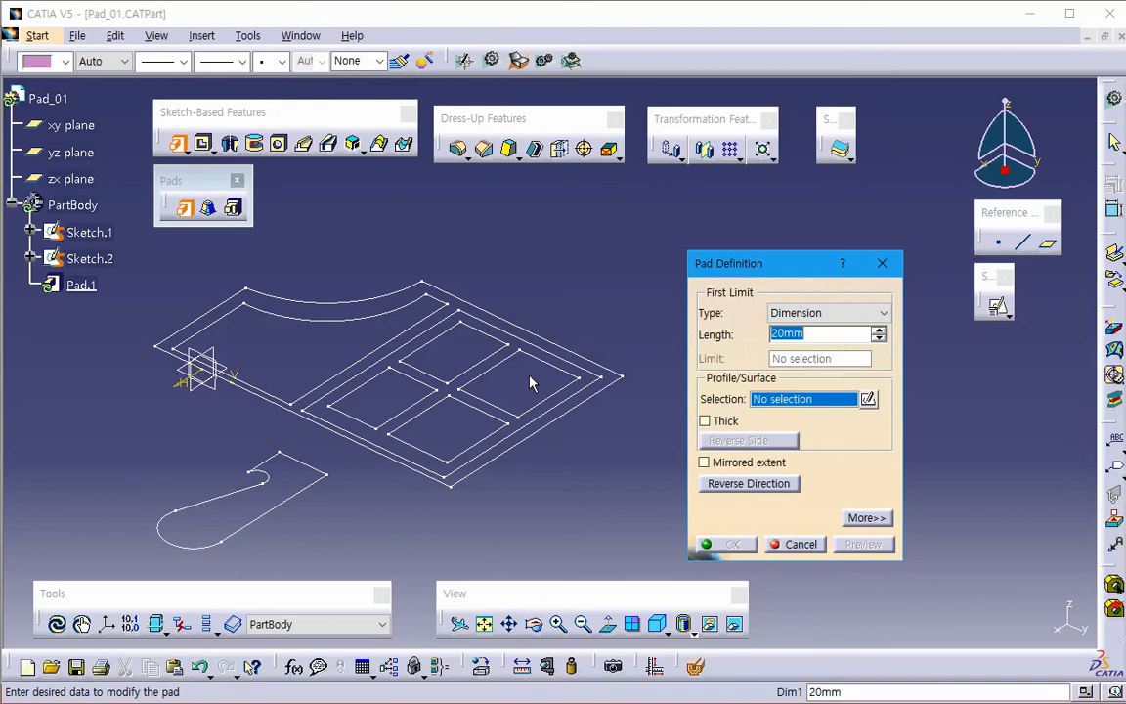
pyautogui.rightClick(788, 401)
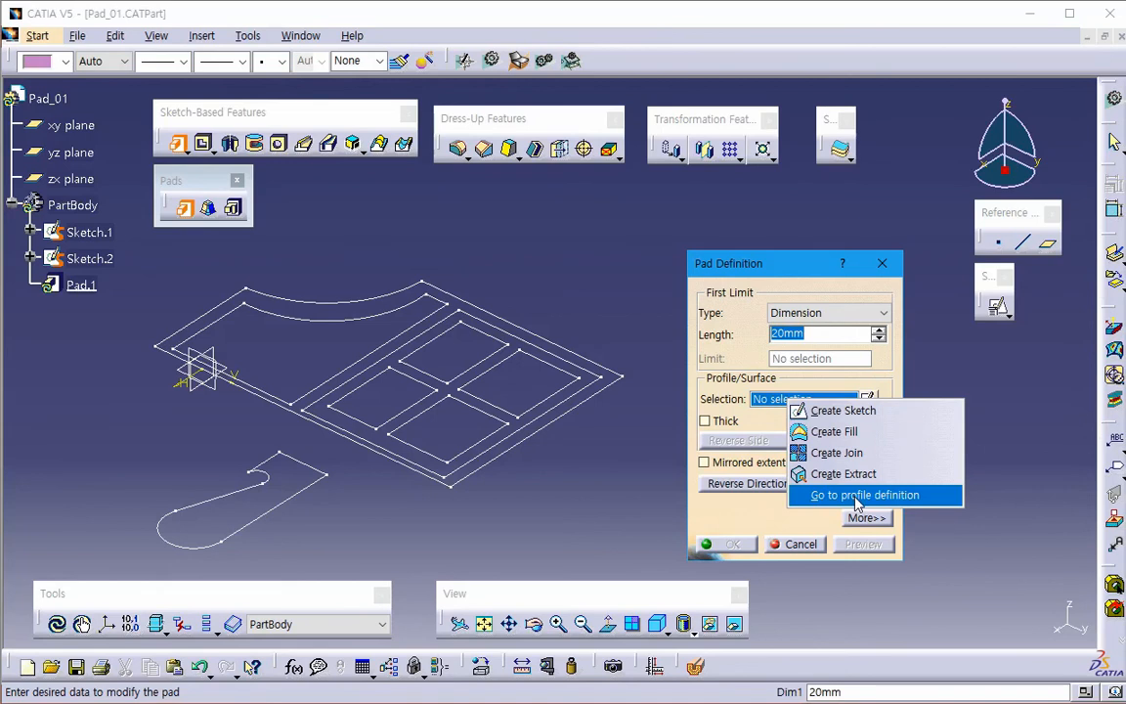
pyautogui.click(858, 496)
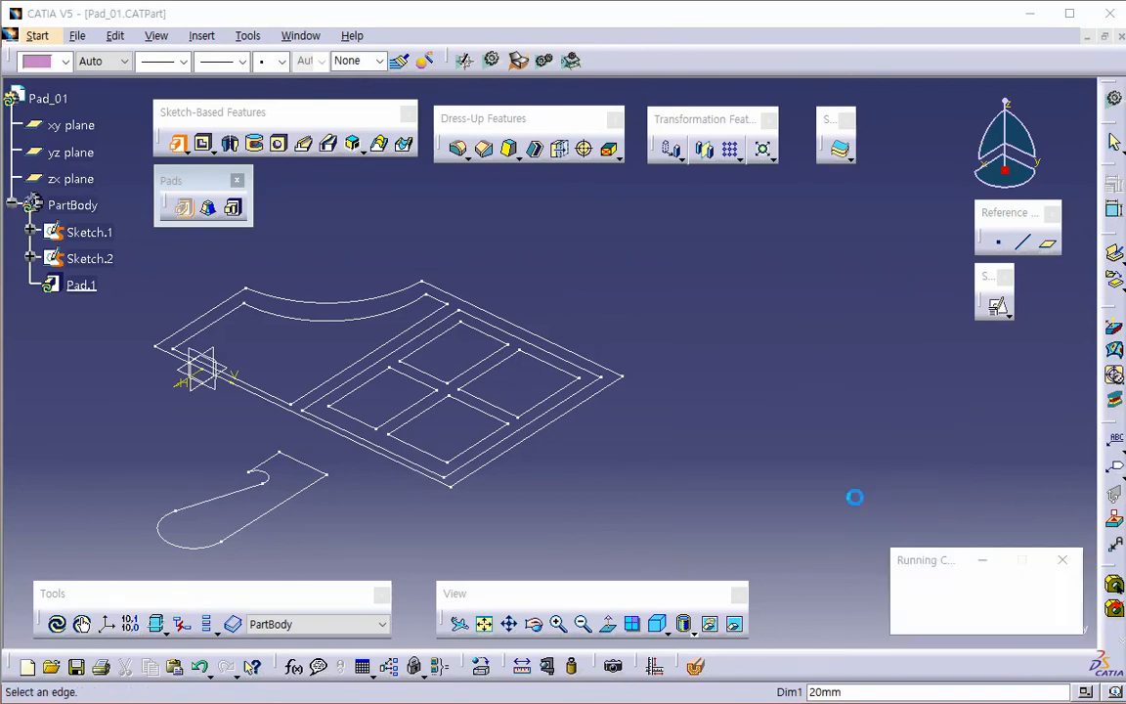
pyautogui.click(728, 322)
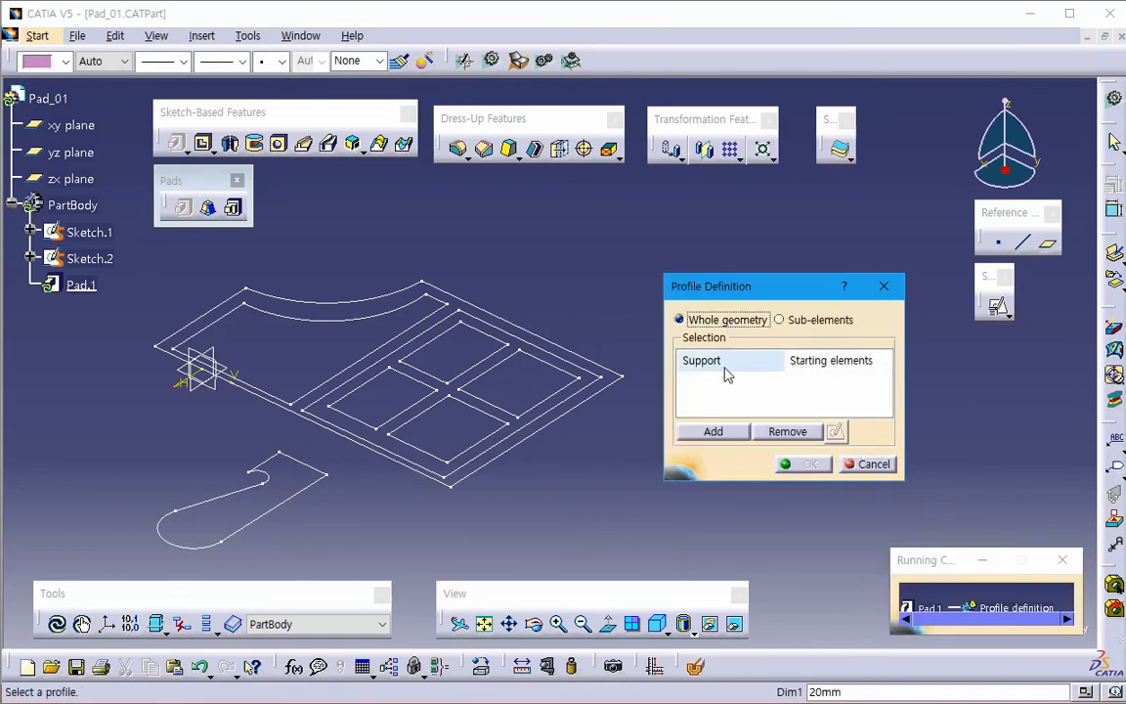
pyautogui.click(577, 410)
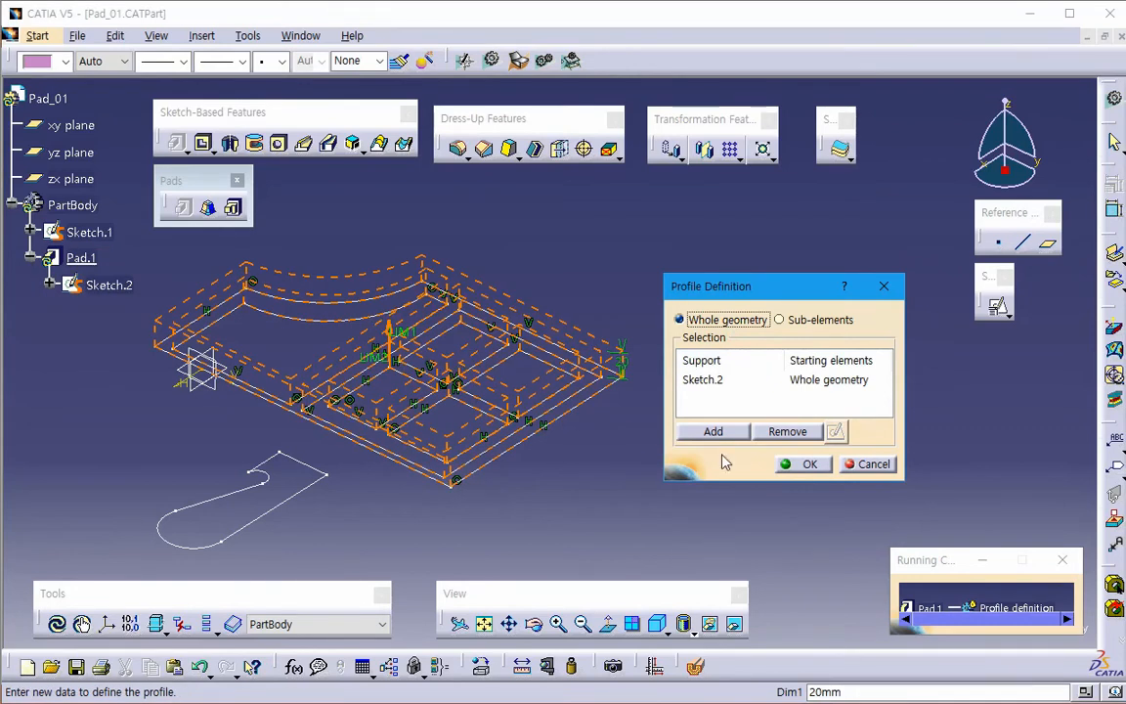
pyautogui.click(808, 466)
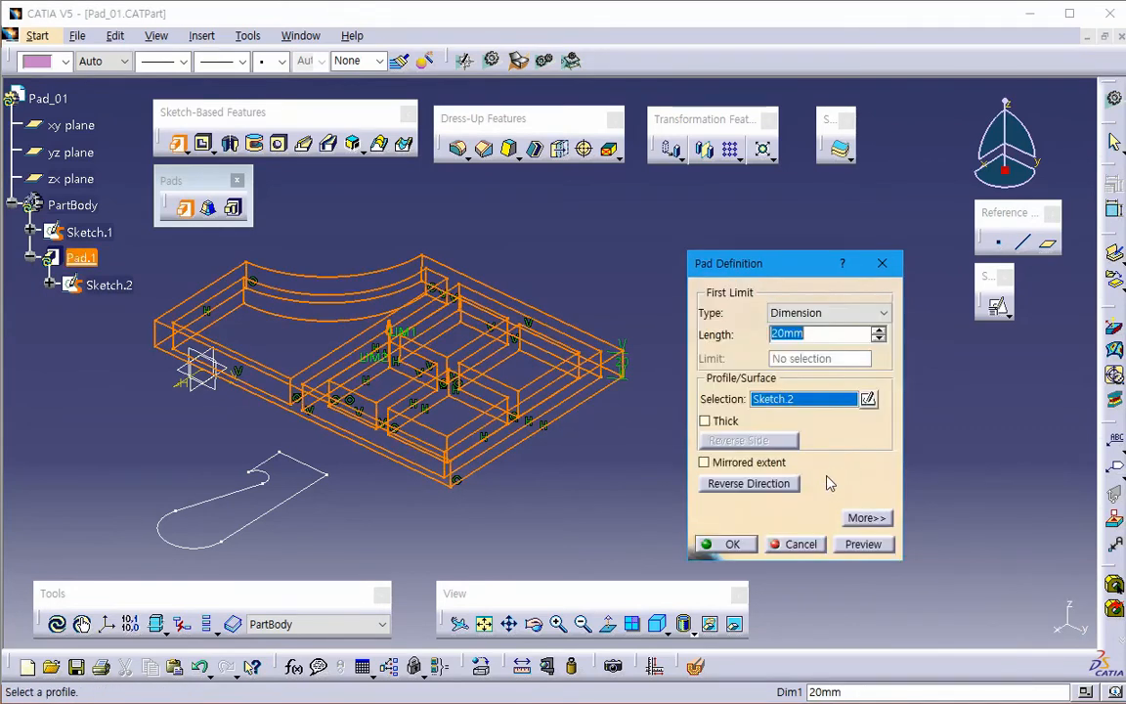
pyautogui.click(863, 544)
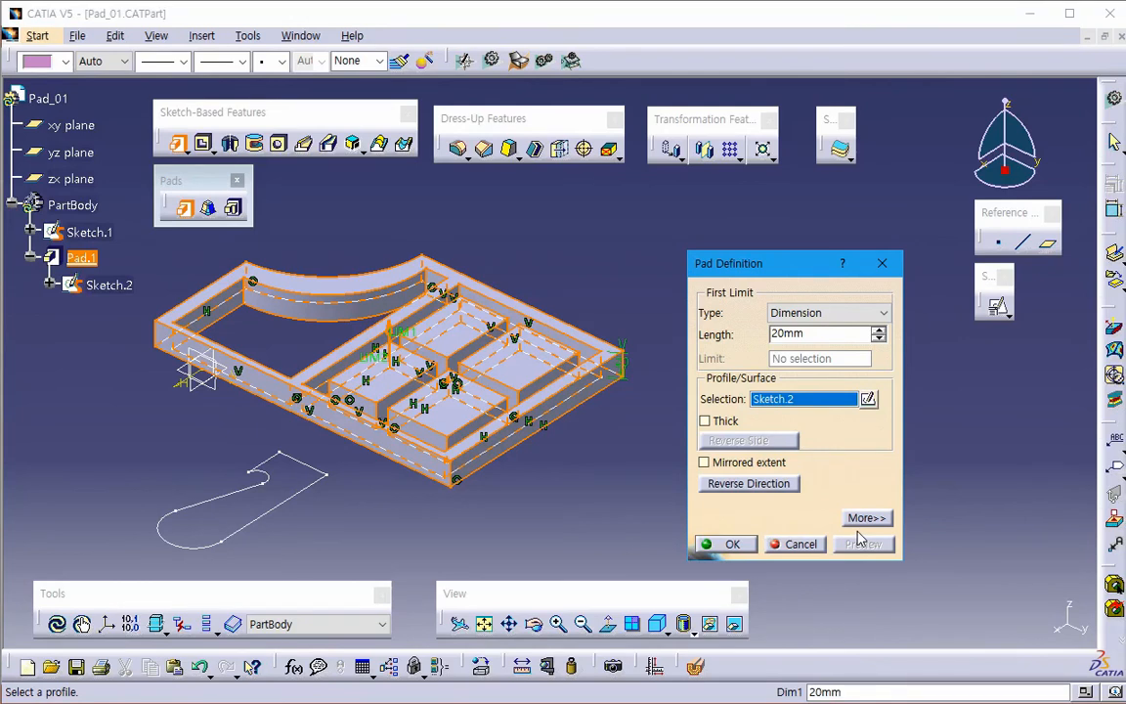
pyautogui.click(797, 543)
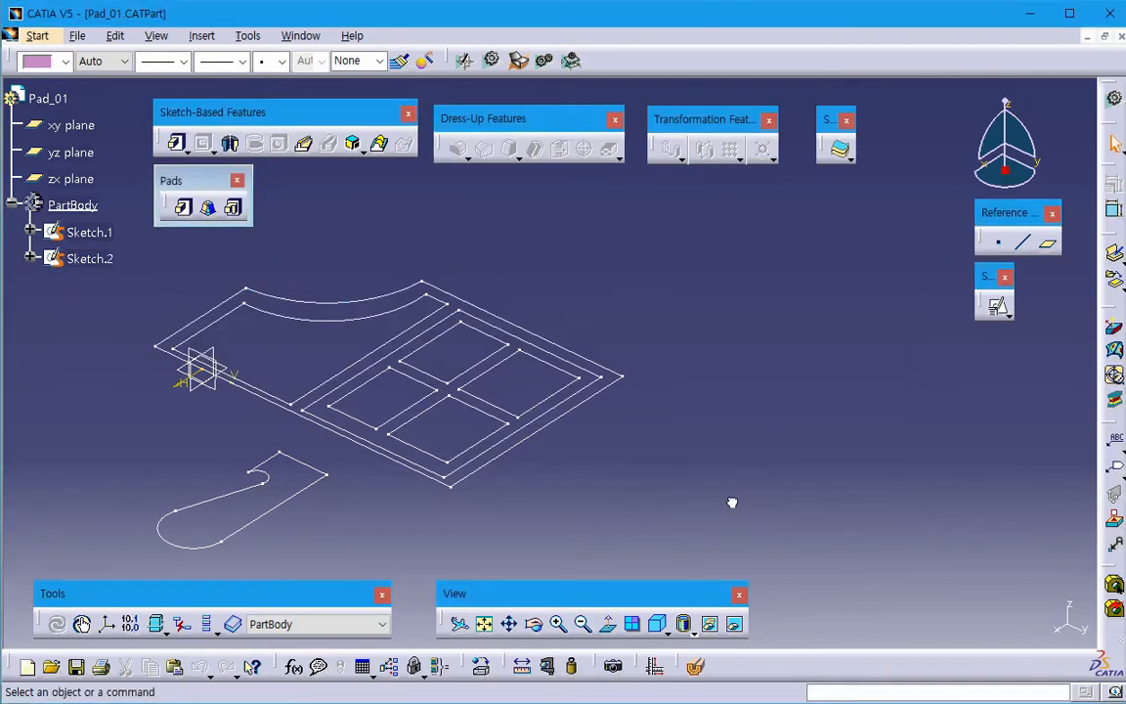
# - Start a pad from sub-elements of Sketch.2, the curved inner profile and the front small rectangle, with 30 mm length, and preview it
pyautogui.click(184, 207)
pyautogui.rightClick(798, 400)
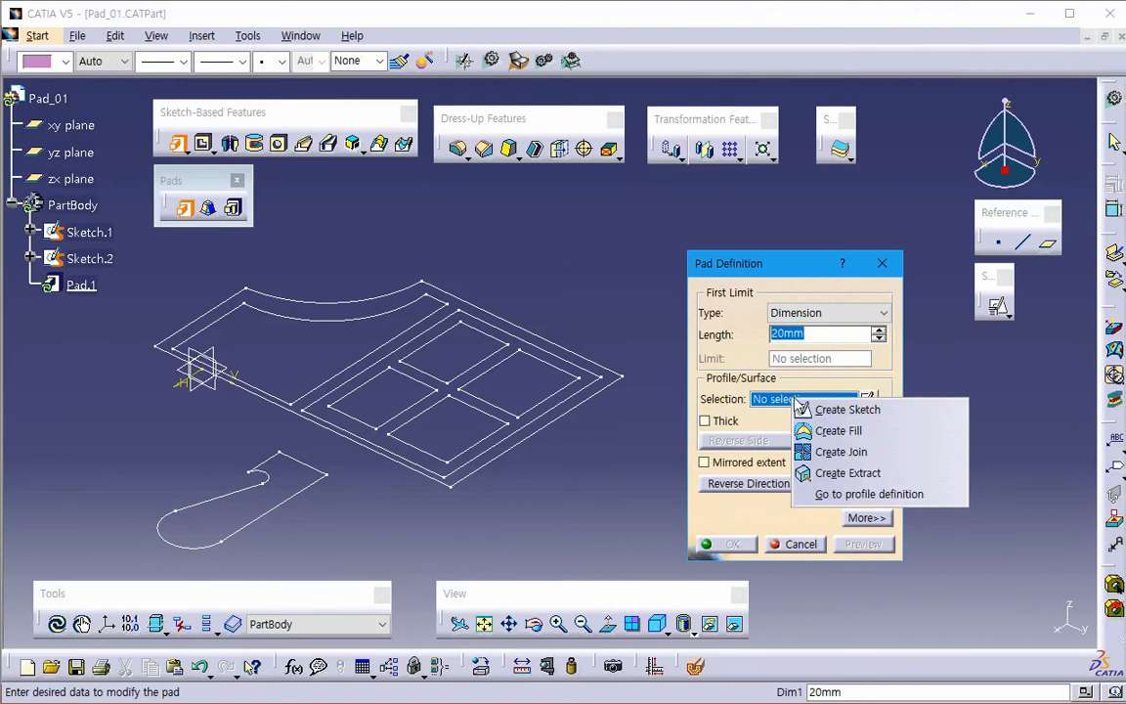
pyautogui.click(877, 492)
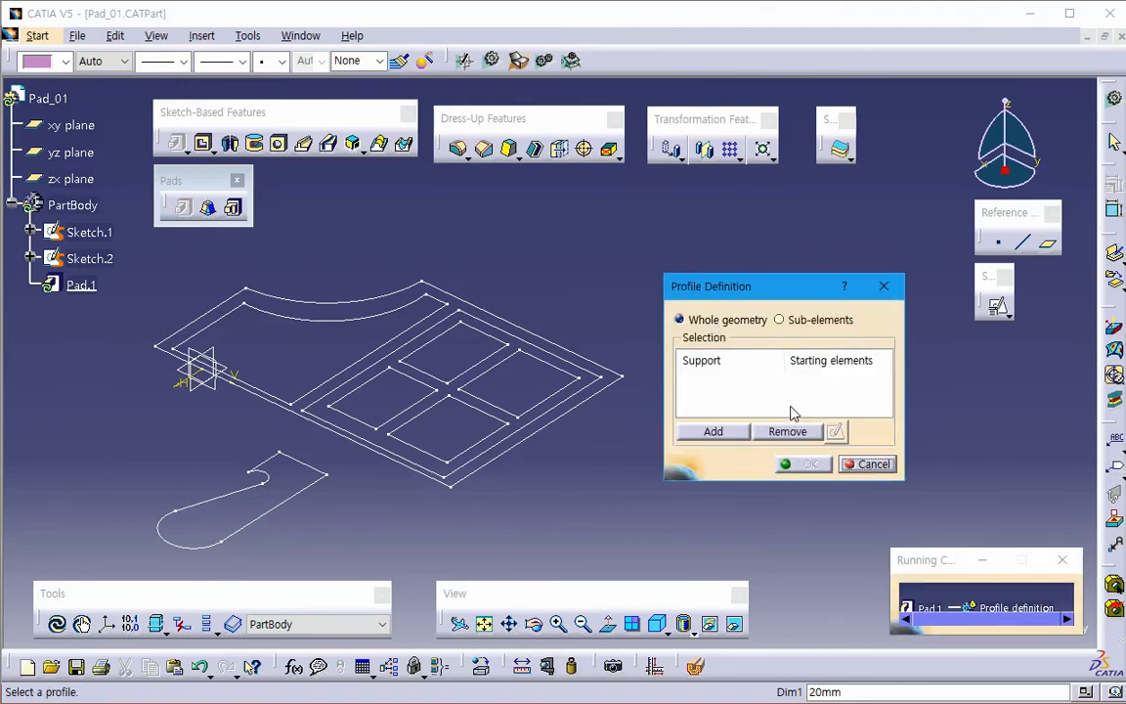
pyautogui.click(800, 321)
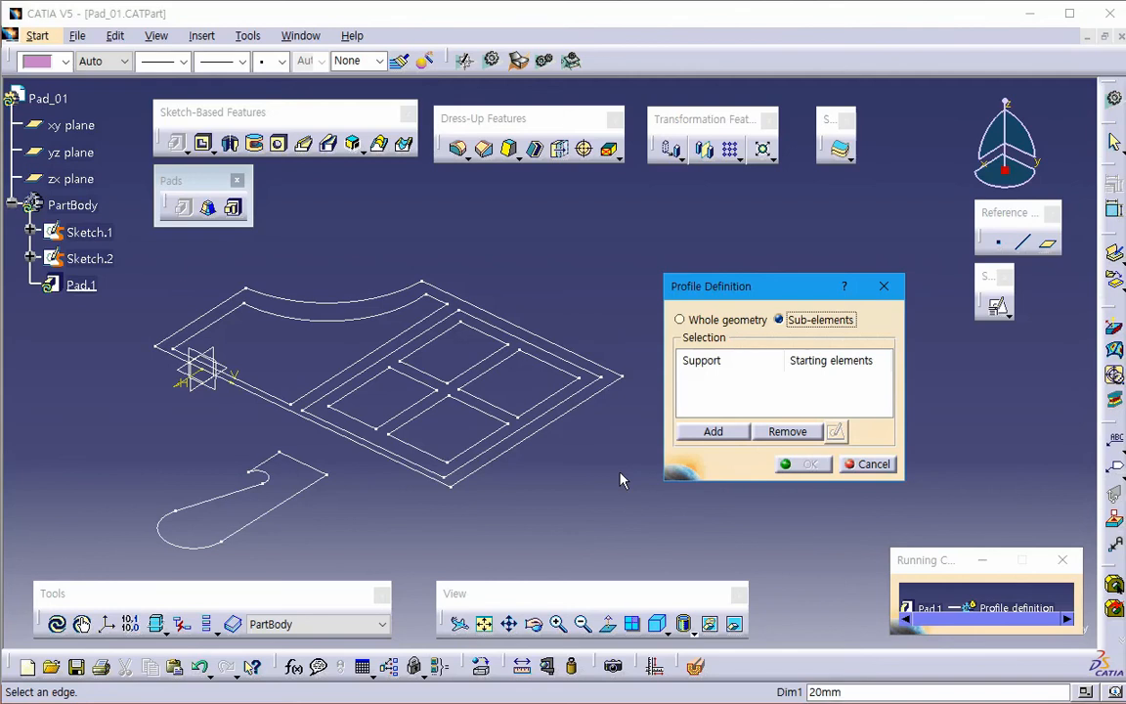
pyautogui.click(383, 354)
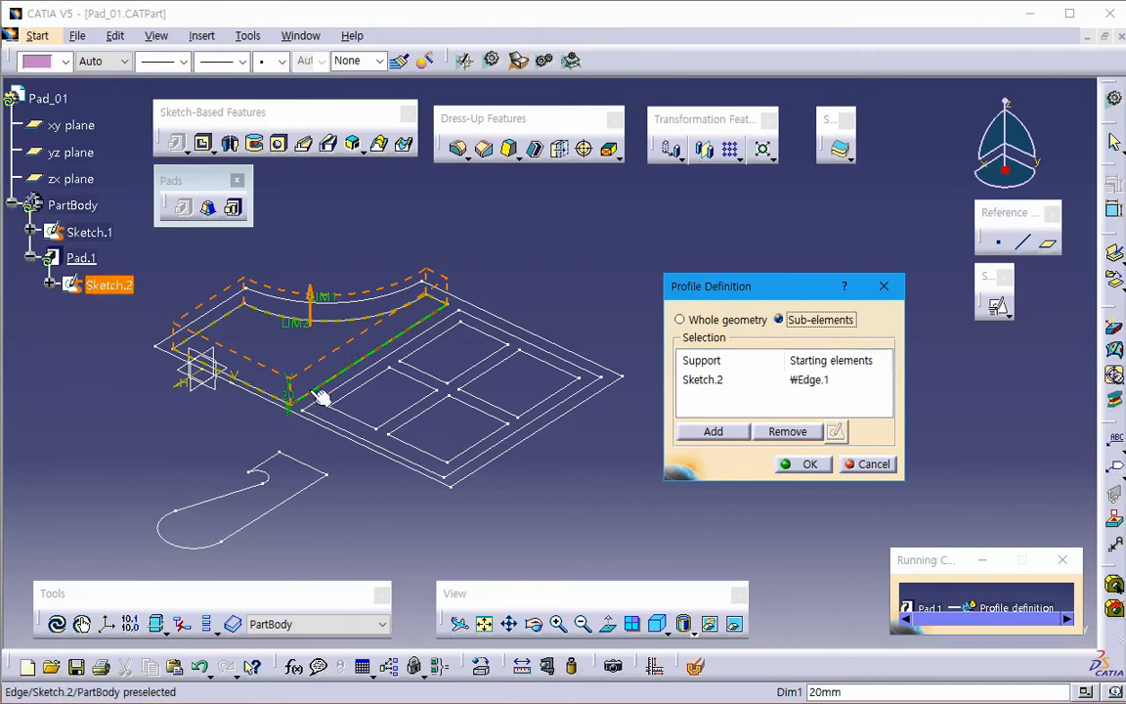
pyautogui.click(447, 304)
pyautogui.click(389, 322)
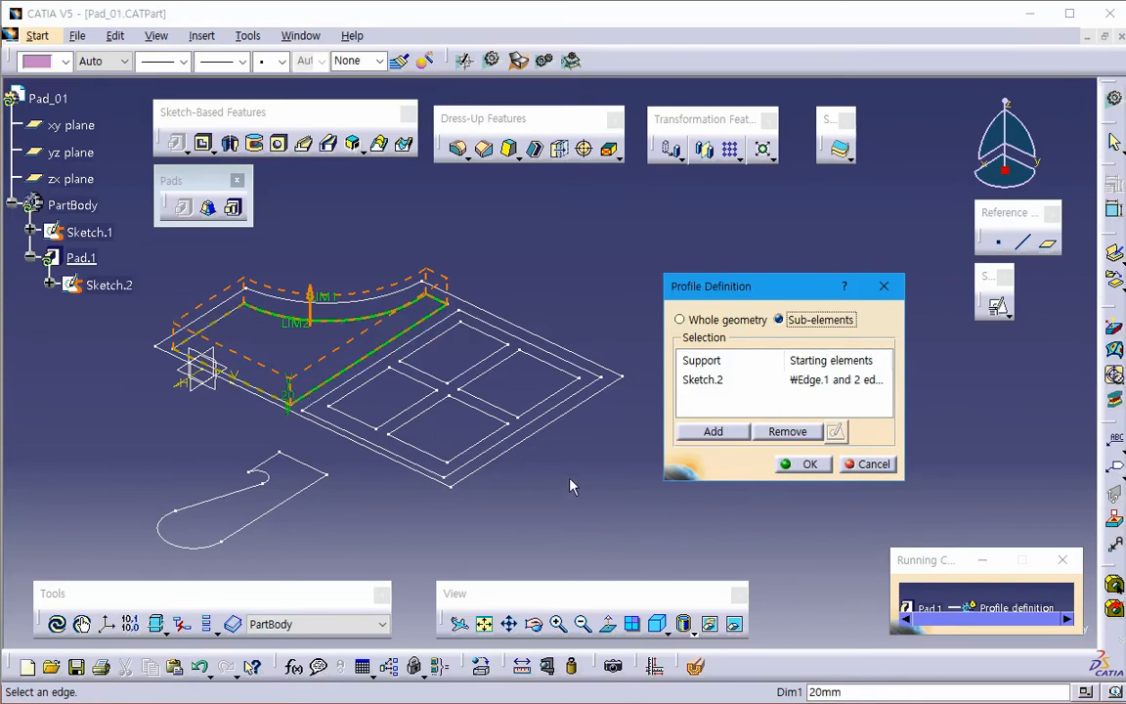
pyautogui.click(477, 445)
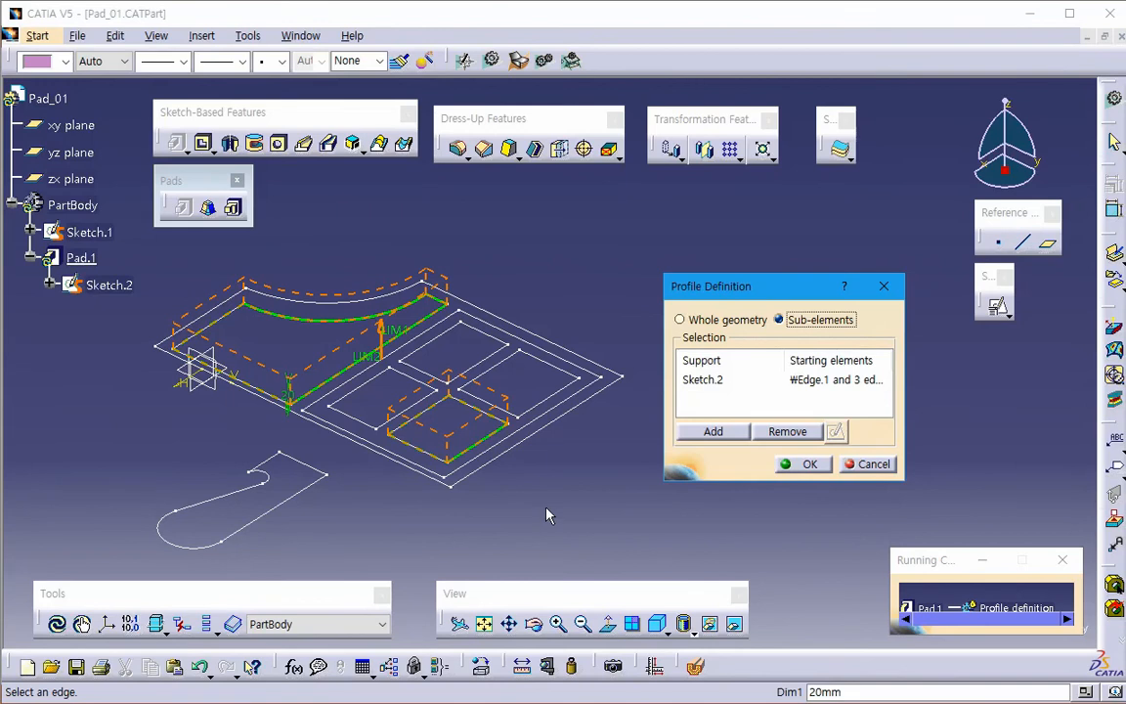
pyautogui.click(808, 464)
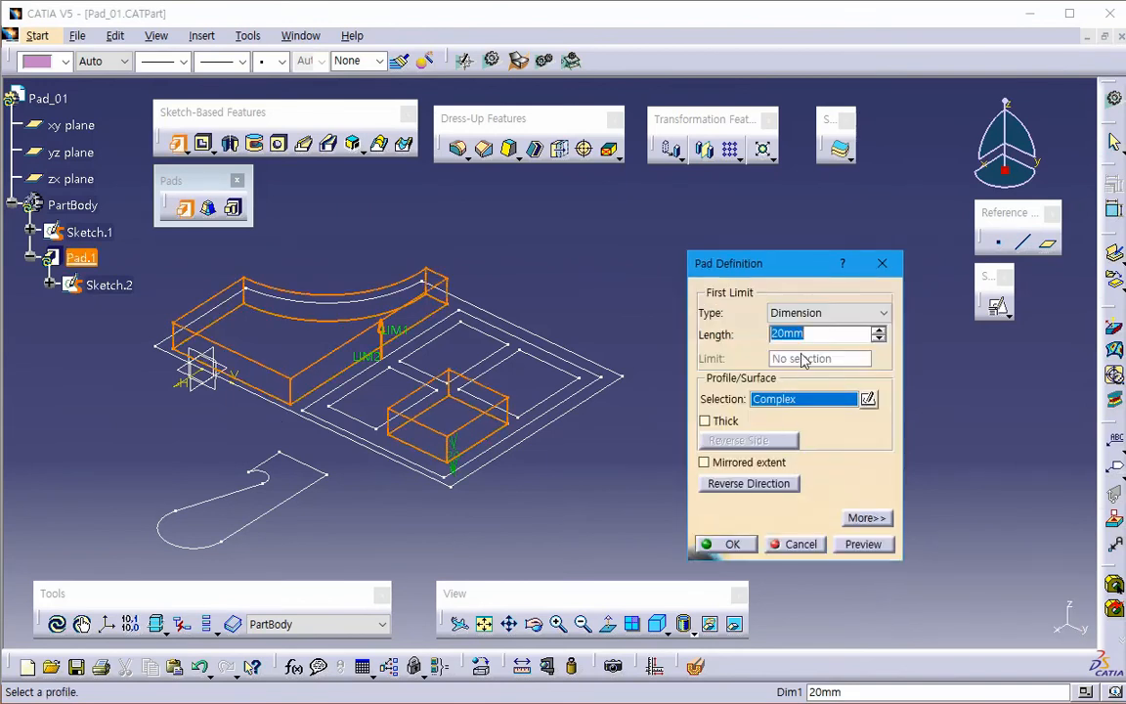
pyautogui.write('30')
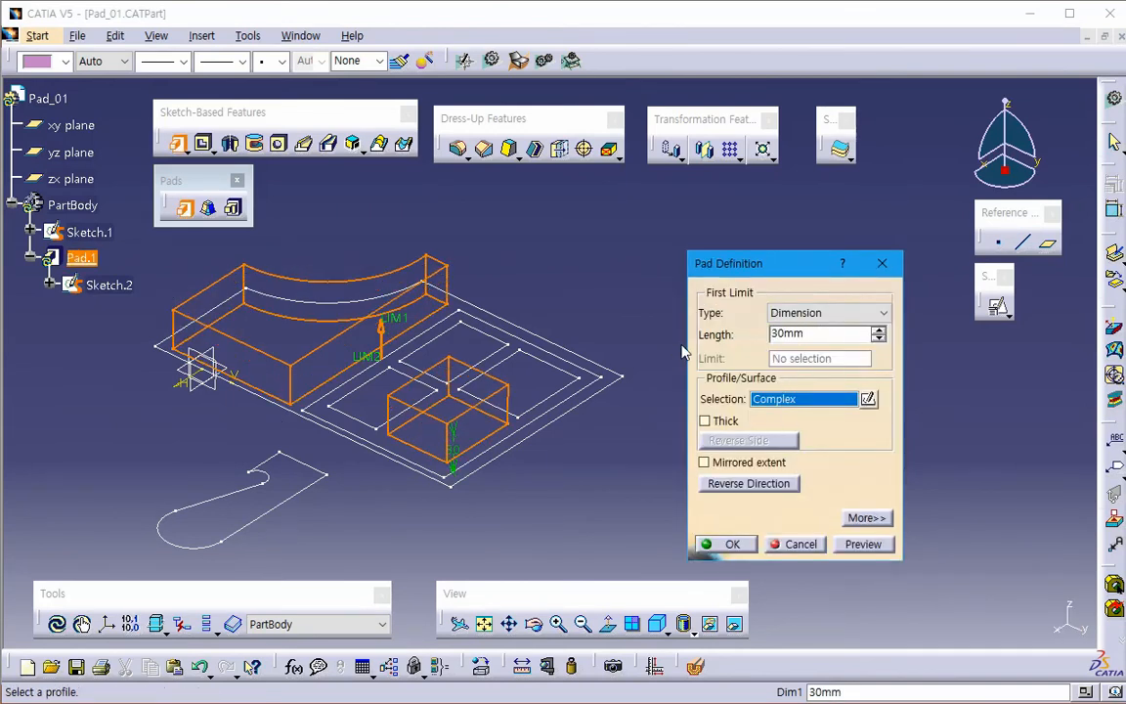
pyautogui.click(863, 545)
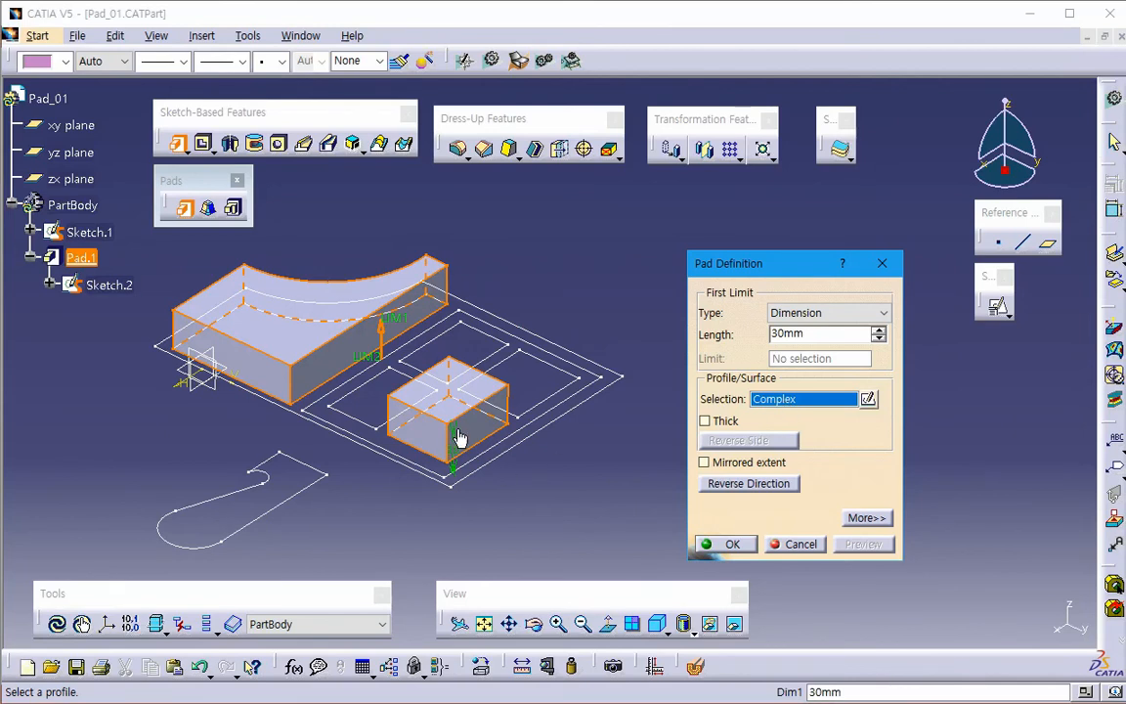
# - In the pad's profile definition, replace the front small rectangle of Sketch.2 with the right-hand small rectangle
pyautogui.rightClick(819, 401)
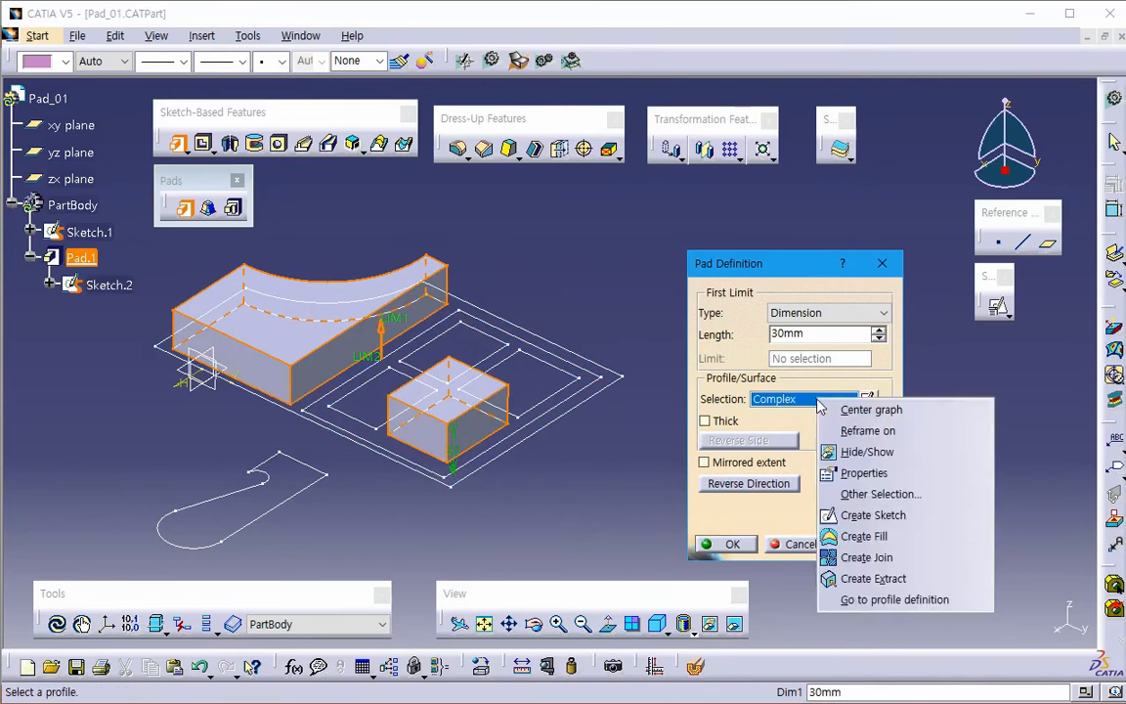
pyautogui.click(882, 600)
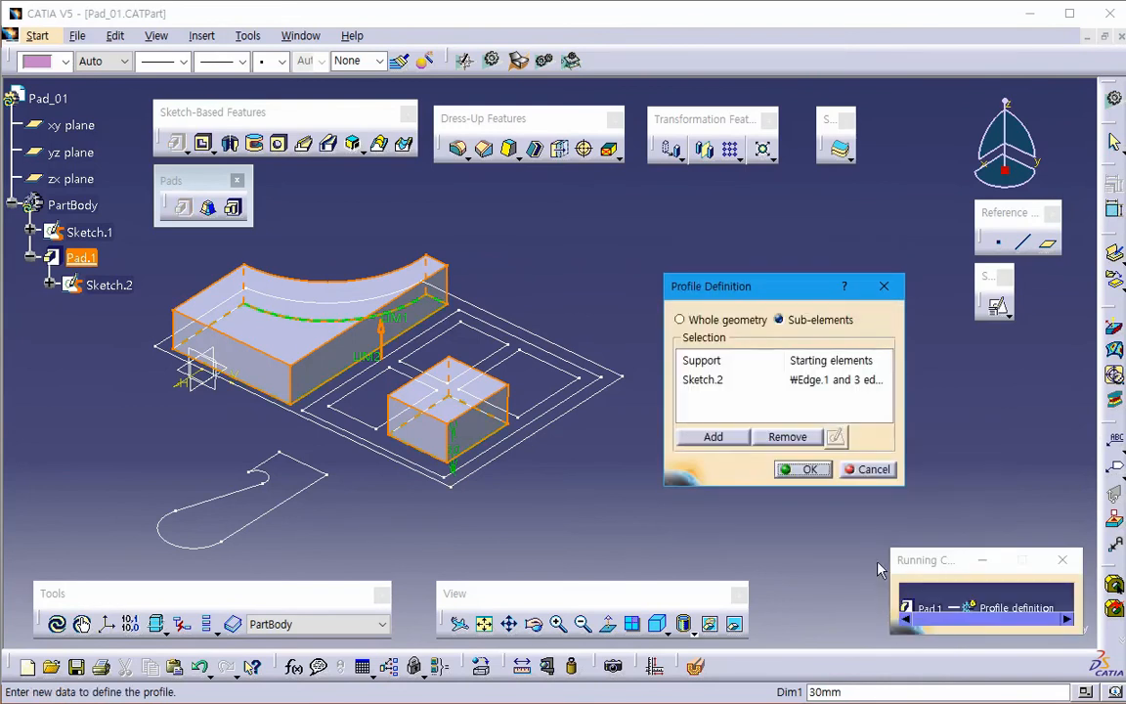
pyautogui.click(721, 384)
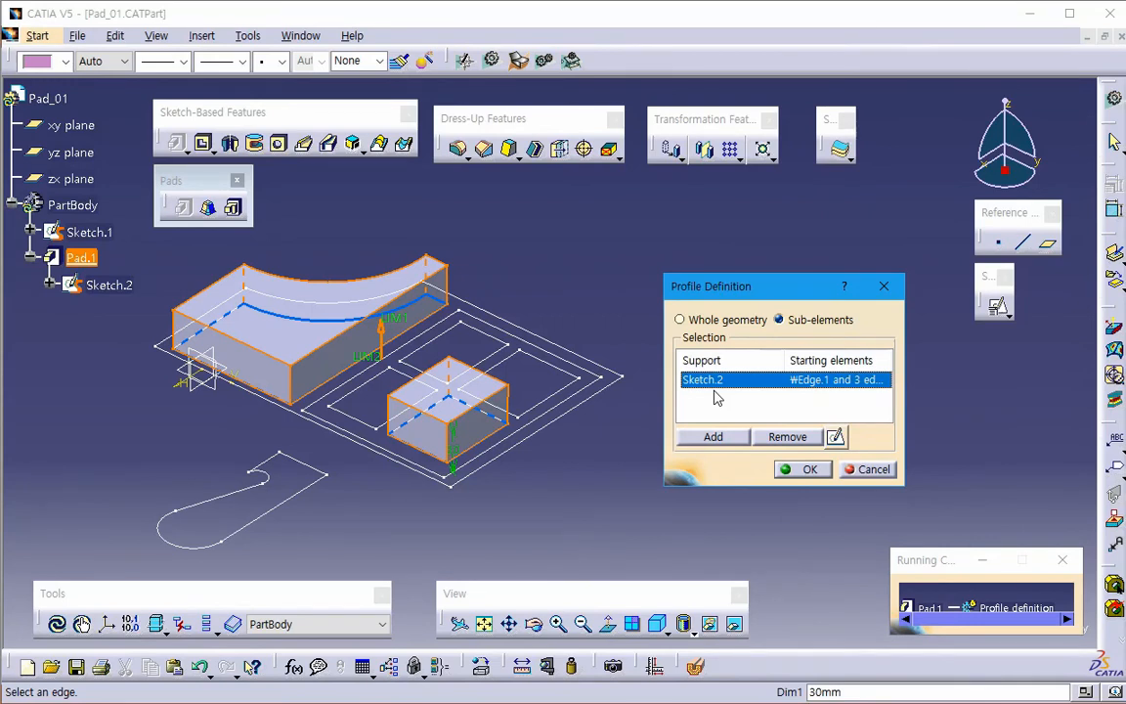
pyautogui.click(504, 441)
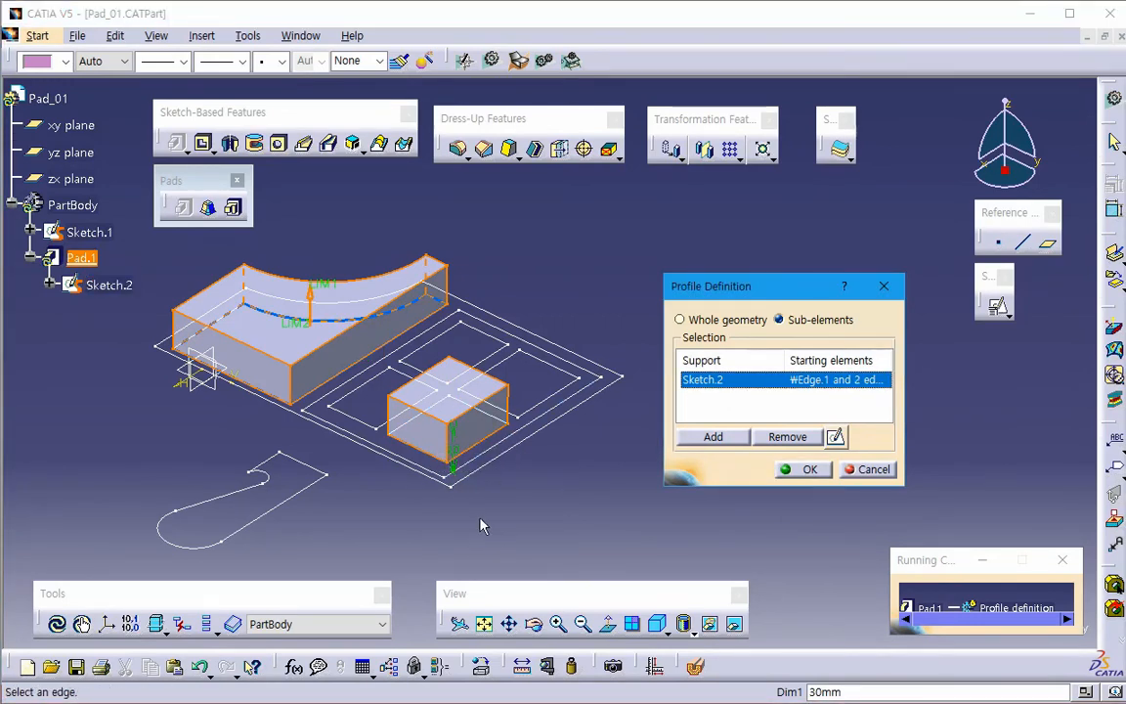
pyautogui.click(552, 404)
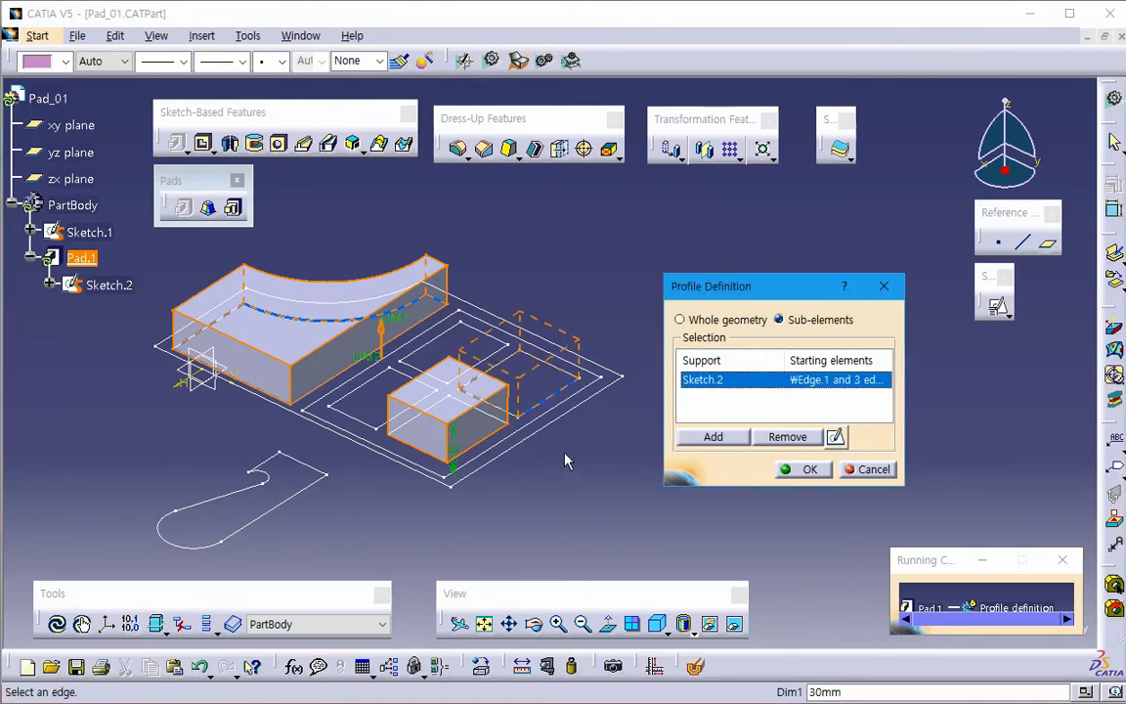
pyautogui.click(810, 471)
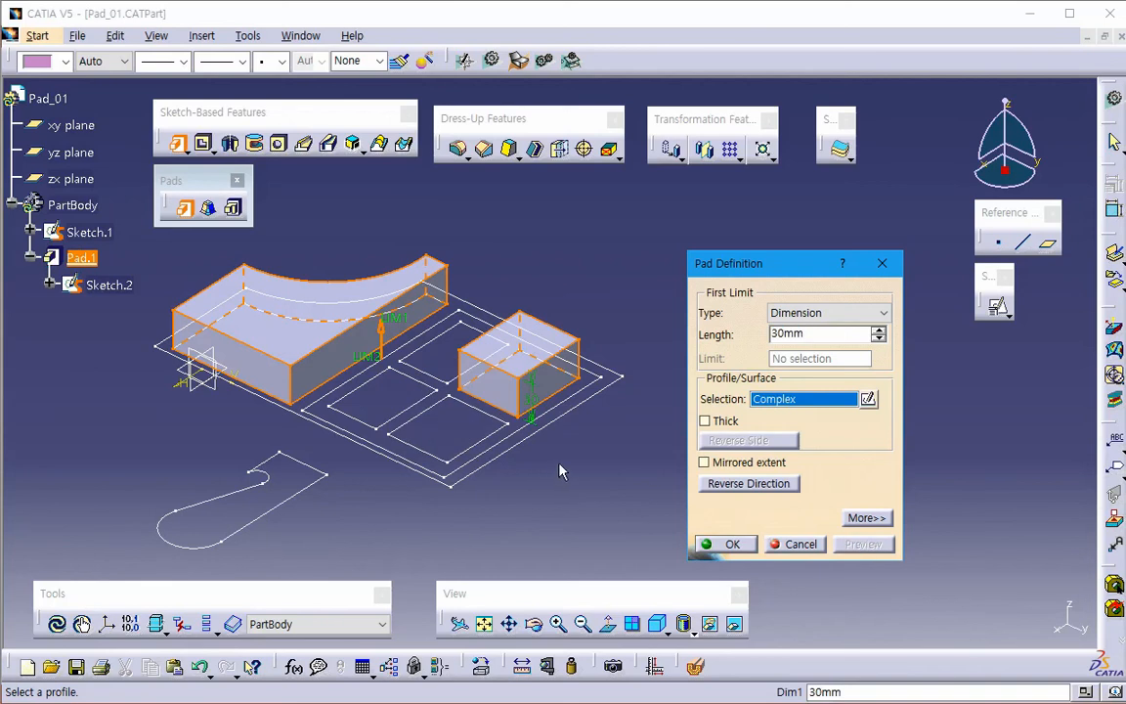
# - Remove the selected Sketch.2 sub-elements from the profile definition, select only the front small rectangle, and create the pad
pyautogui.rightClick(772, 400)
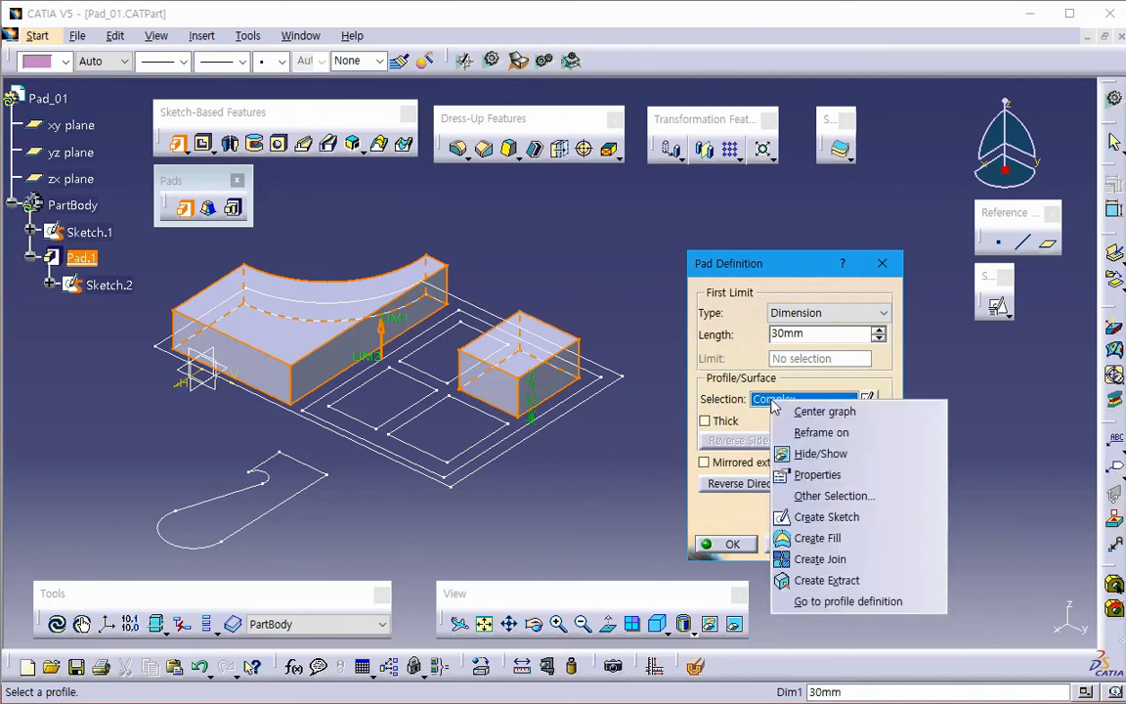
pyautogui.click(861, 603)
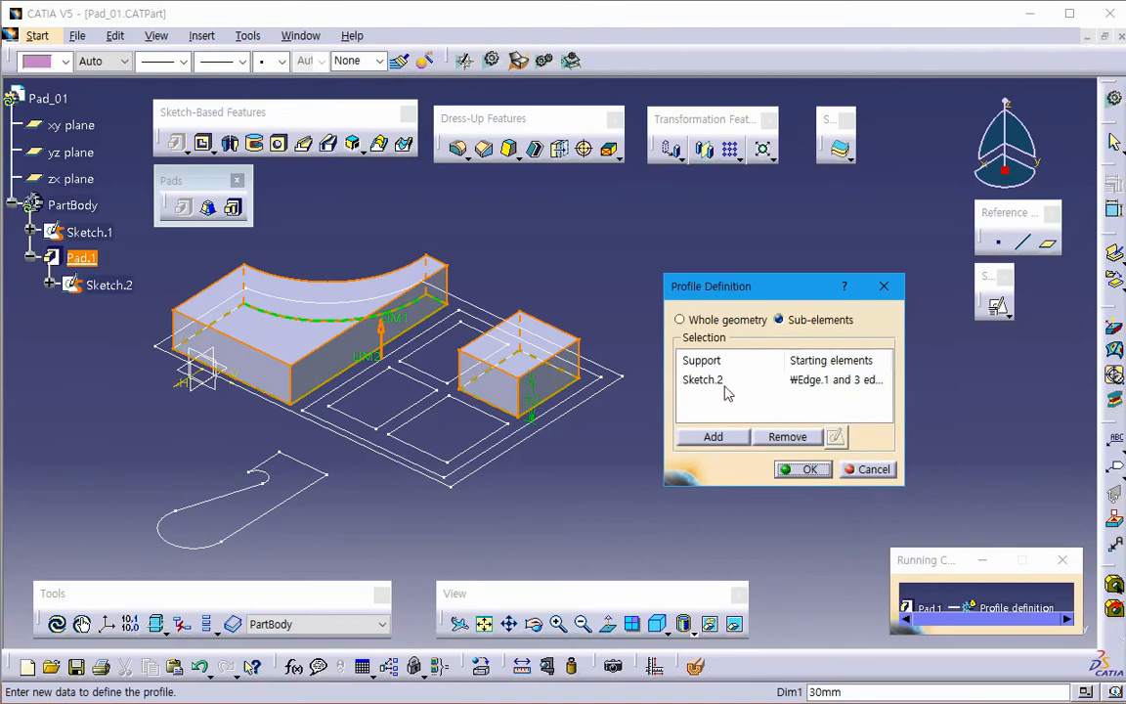
pyautogui.click(767, 382)
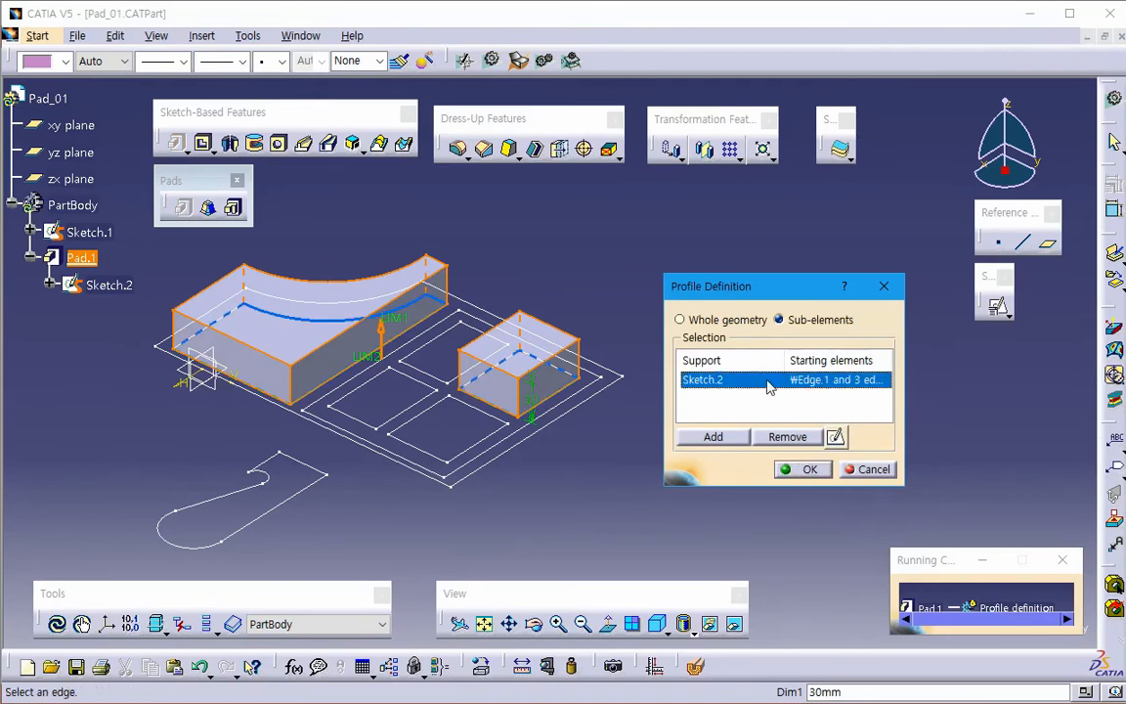
pyautogui.click(773, 436)
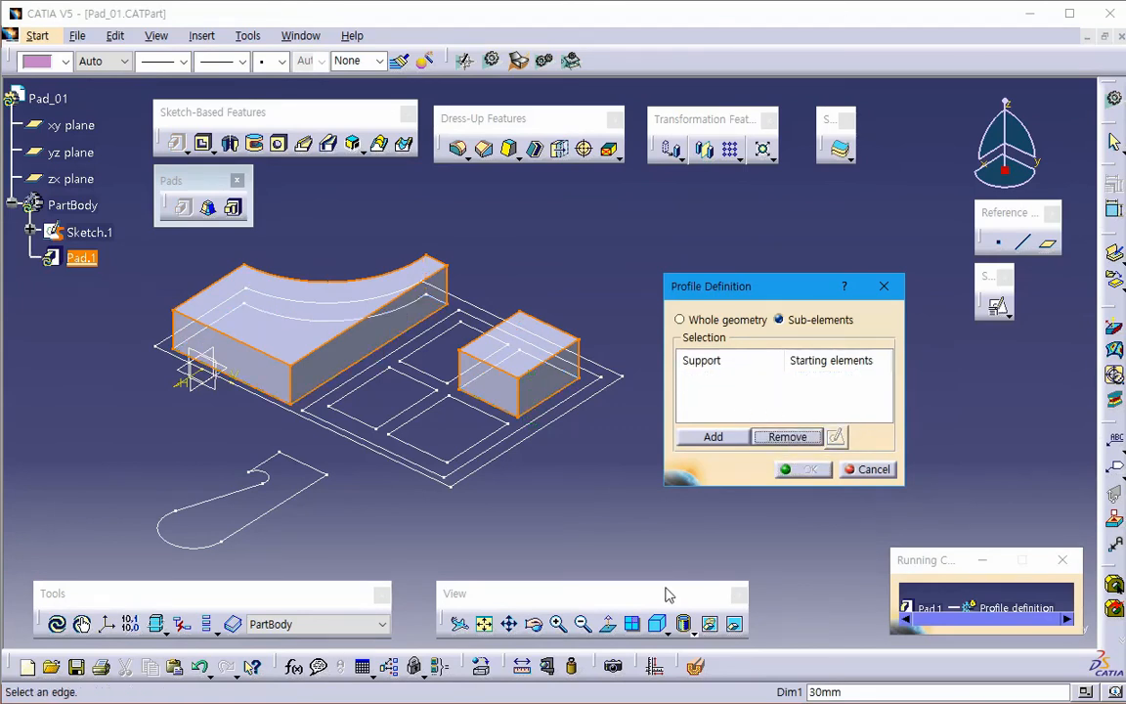
pyautogui.click(503, 440)
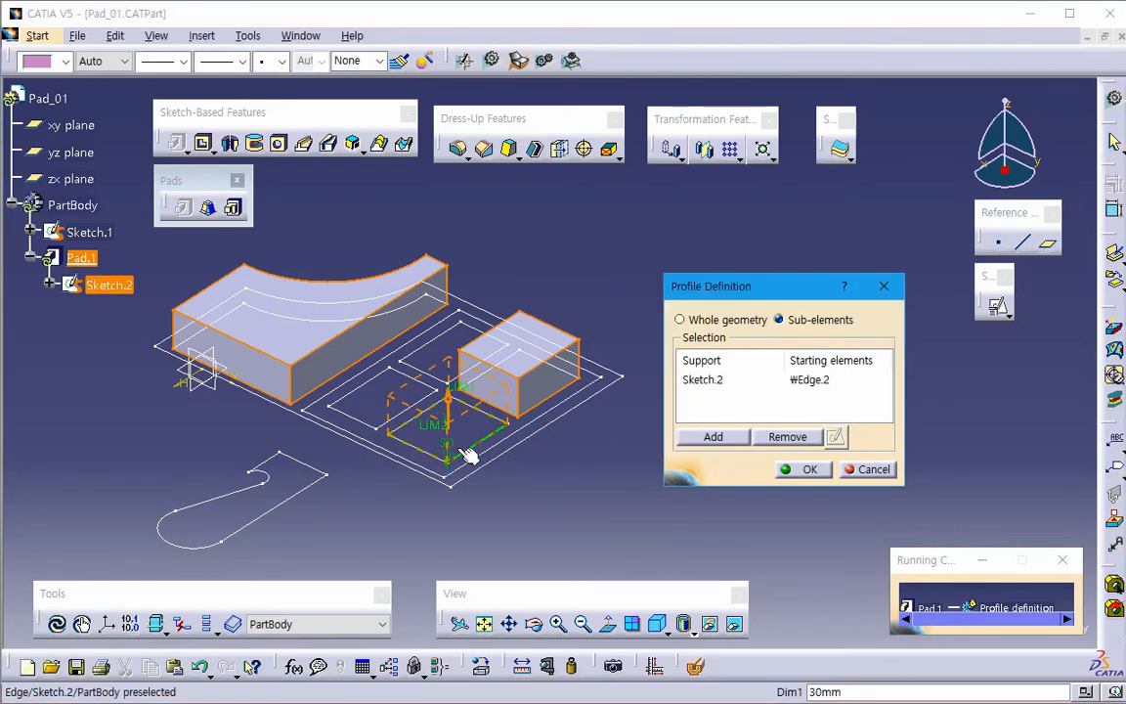
pyautogui.click(802, 470)
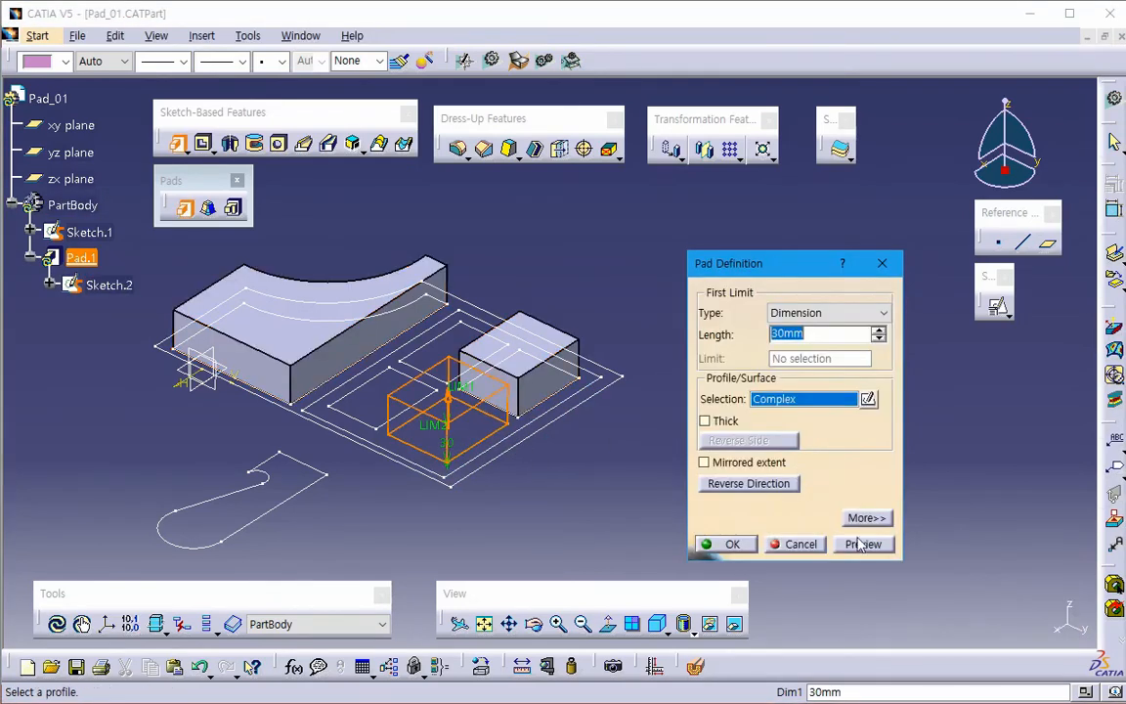
pyautogui.click(721, 544)
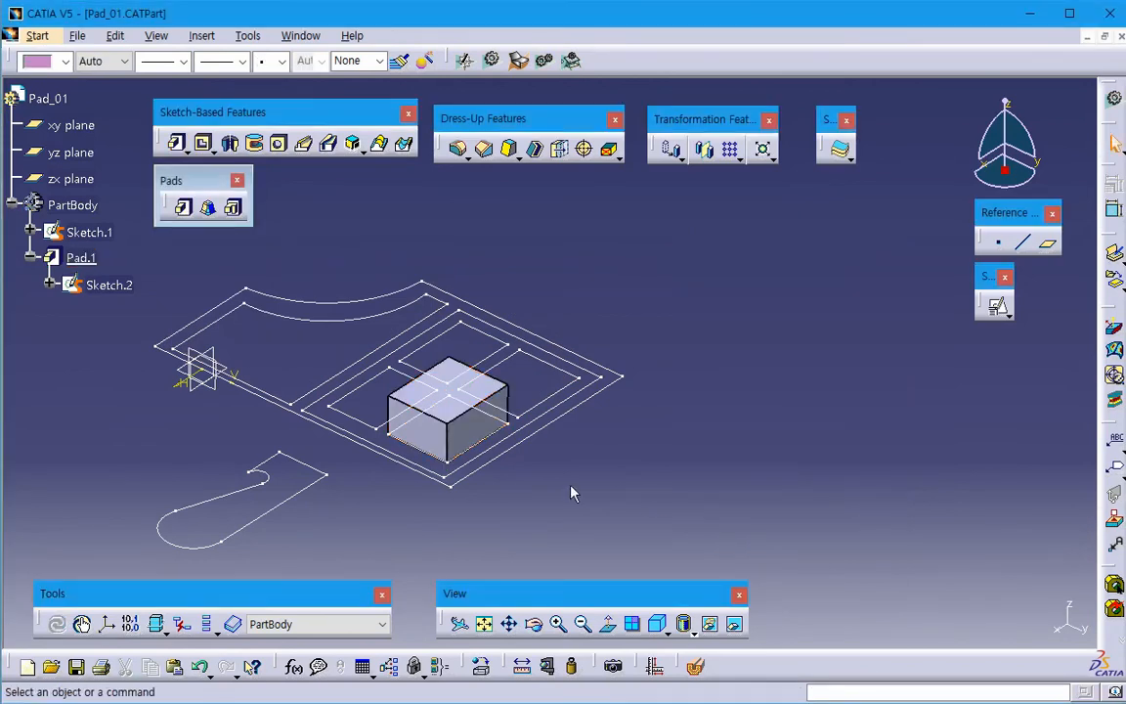
# - Edit the small block's pad, add the curved inner profile of Sketch.2 to its sub-element selection, and preview it
pyautogui.doubleClick(96, 262)
pyautogui.rightClick(808, 400)
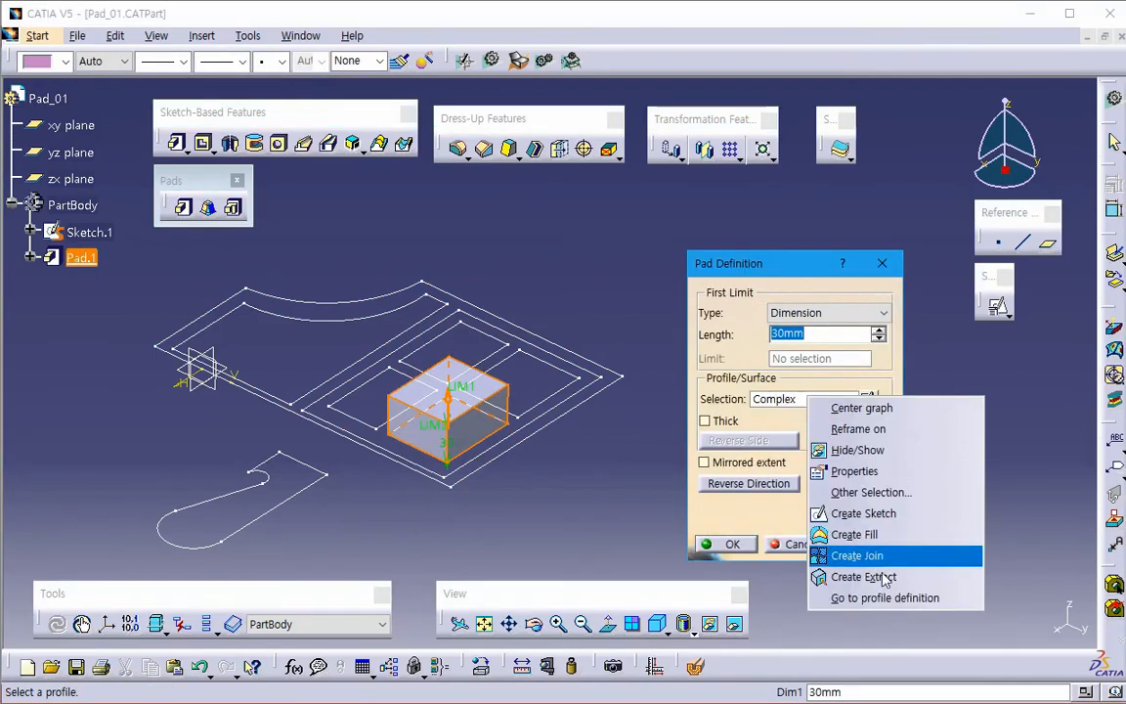
pyautogui.click(860, 597)
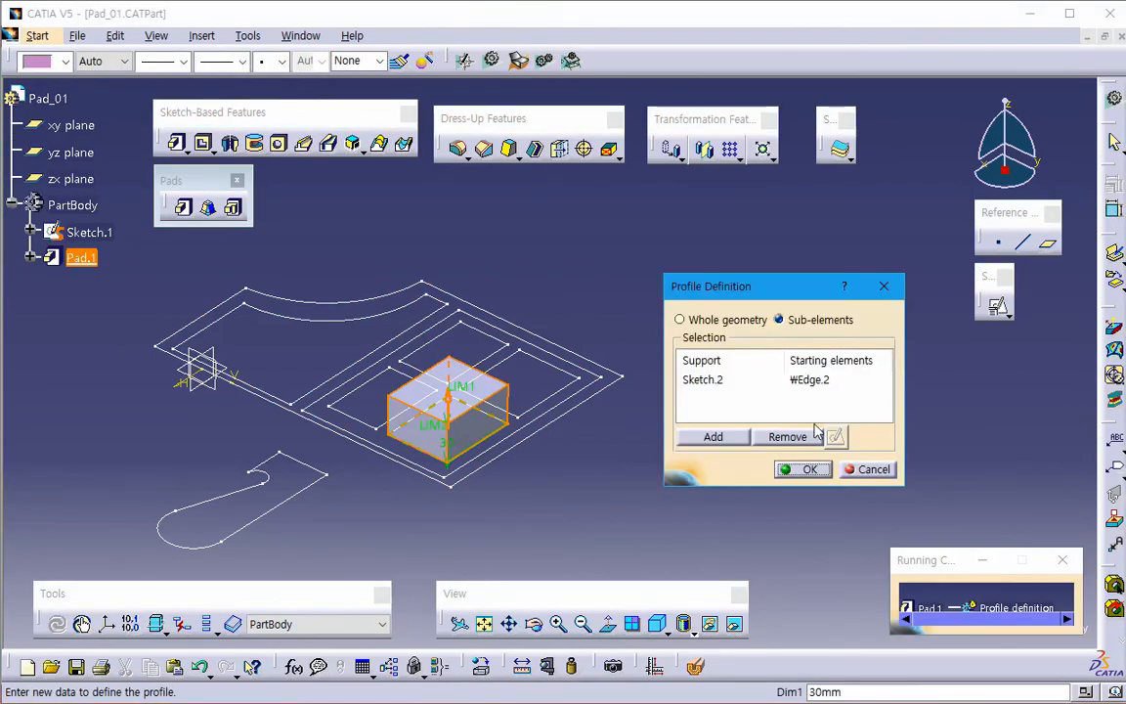
pyautogui.click(716, 381)
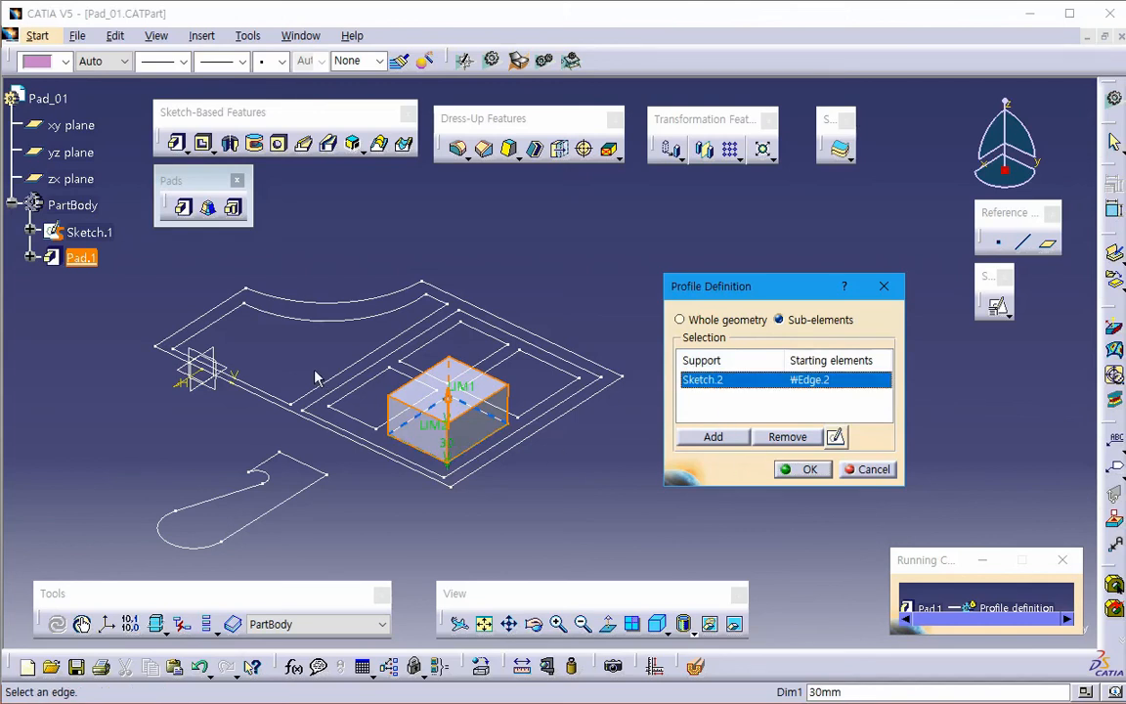
pyautogui.click(370, 350)
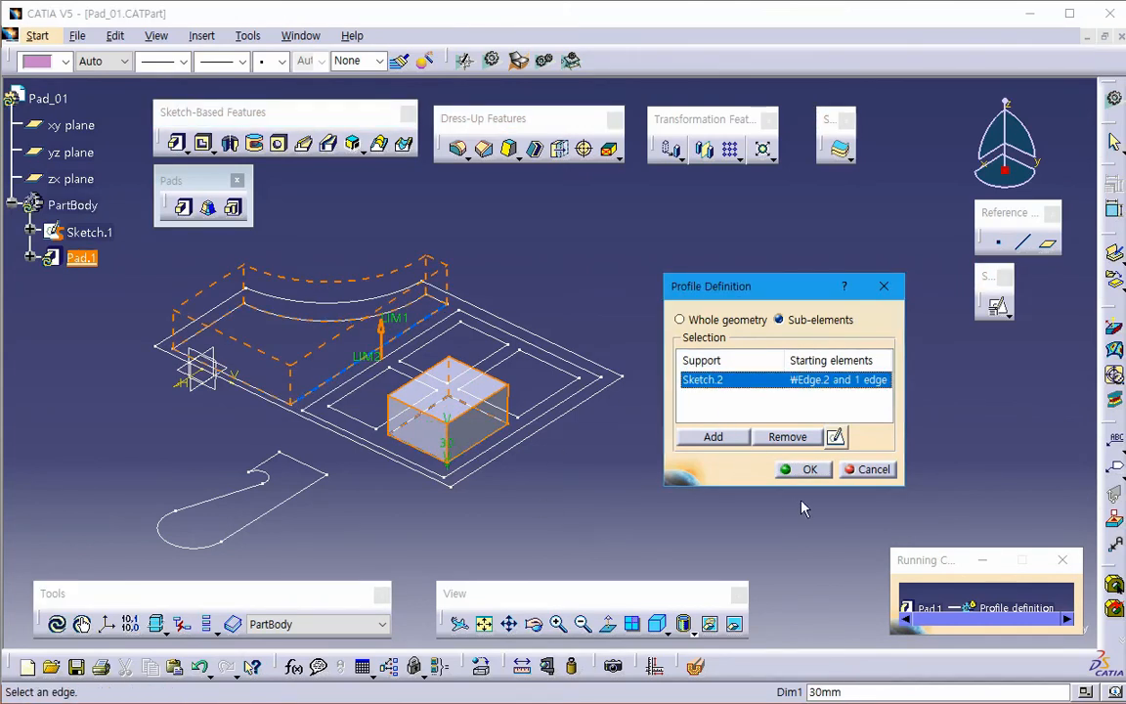
pyautogui.click(809, 470)
pyautogui.click(862, 544)
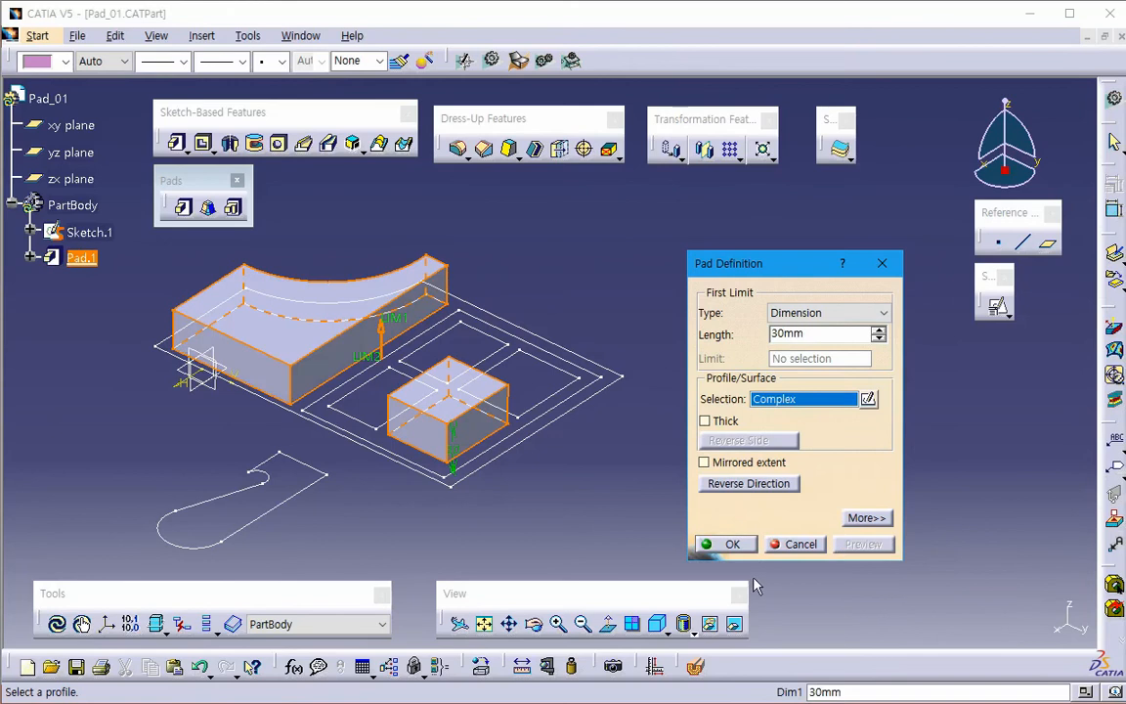
# - Add another edge of the curved inner profile to the Sketch.2 sub-elements in the pad's profile definition
pyautogui.rightClick(799, 400)
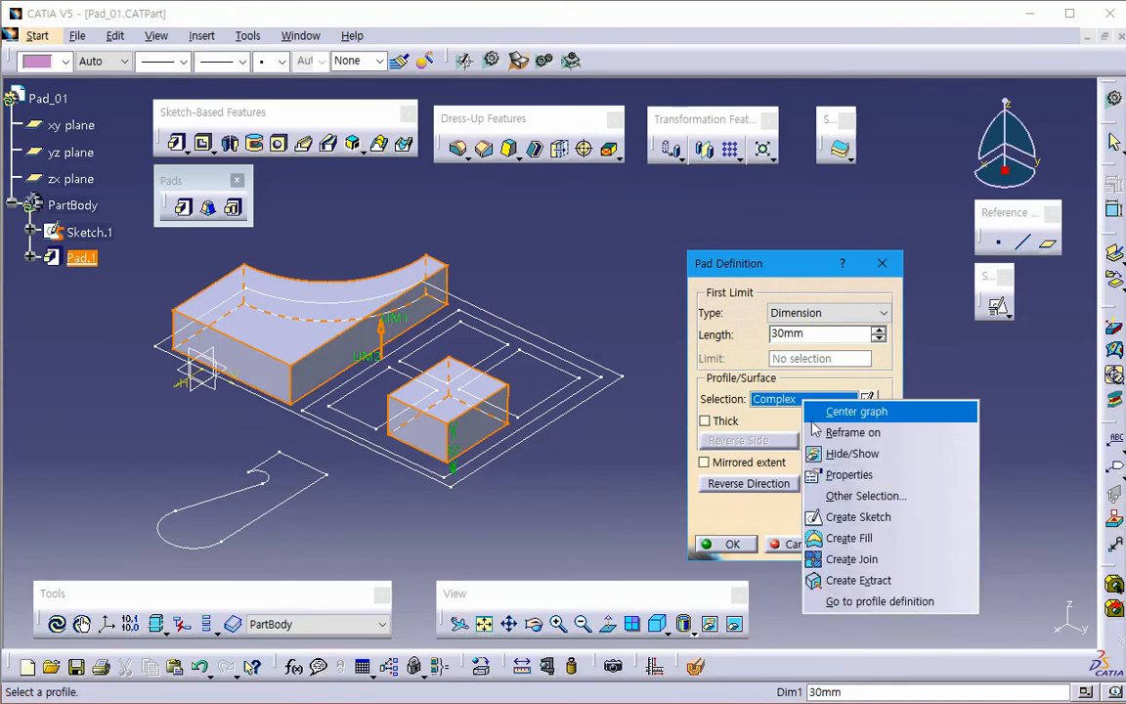
pyautogui.click(852, 597)
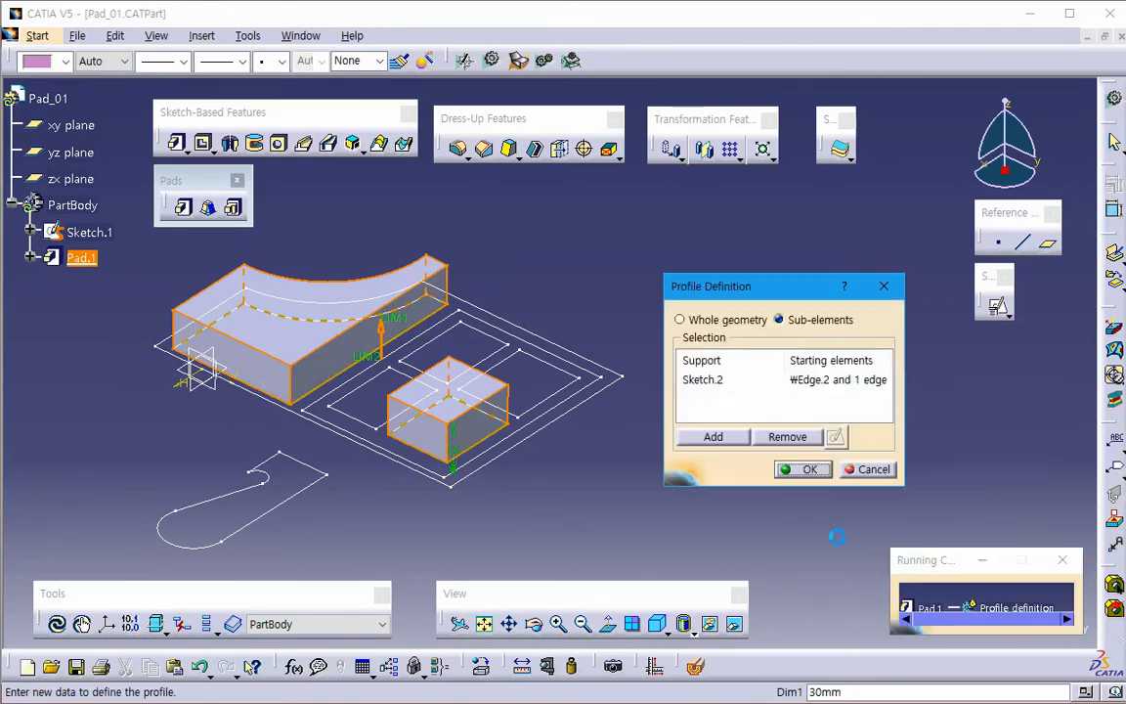
pyautogui.click(735, 381)
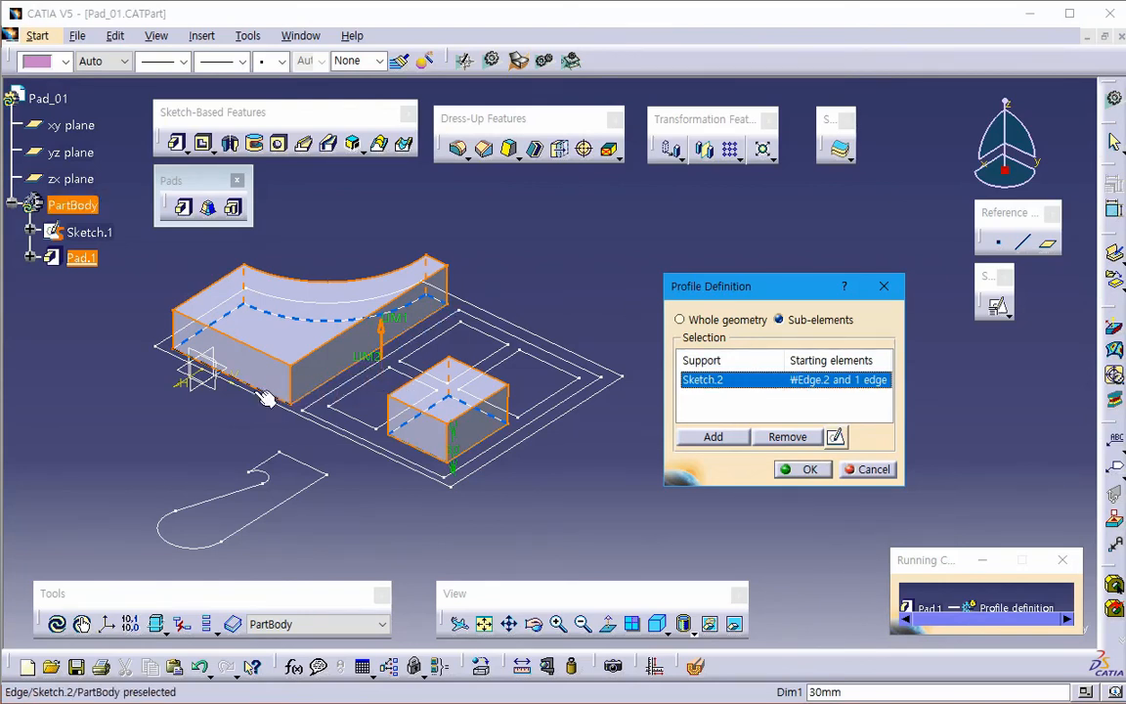
pyautogui.click(294, 385)
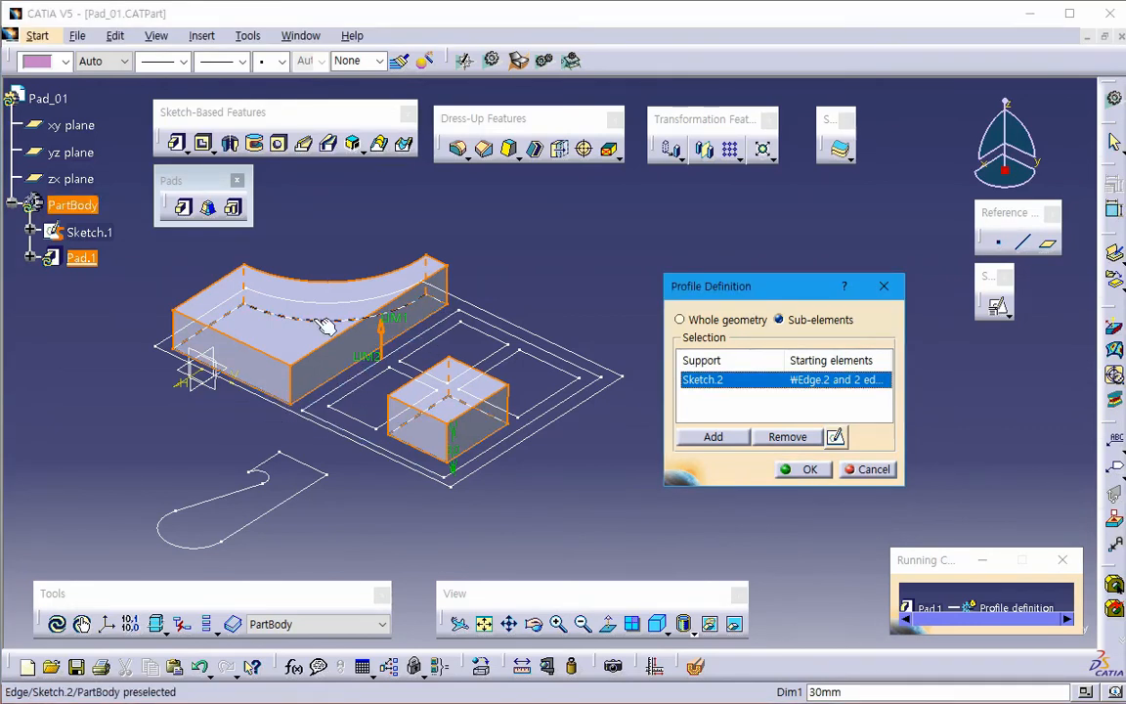
pyautogui.click(809, 470)
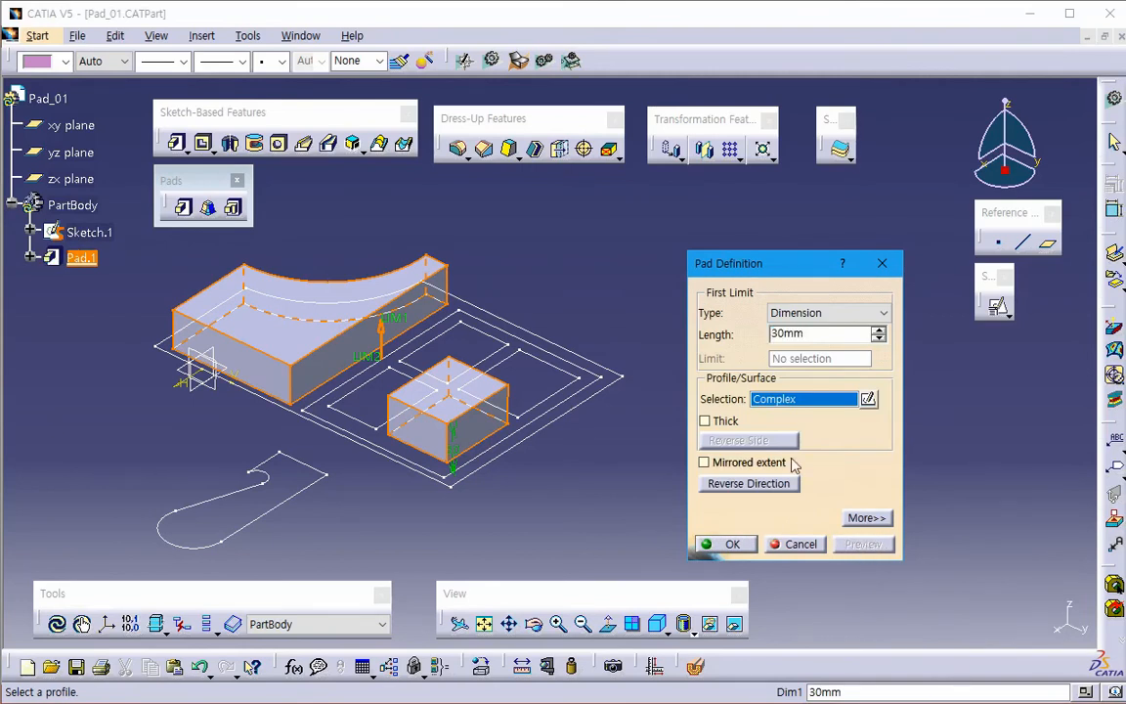
# - Remove the Sketch.2 sub-elements, reselect only the front small rectangle, preview the pad, and cancel the pad edit
pyautogui.rightClick(816, 401)
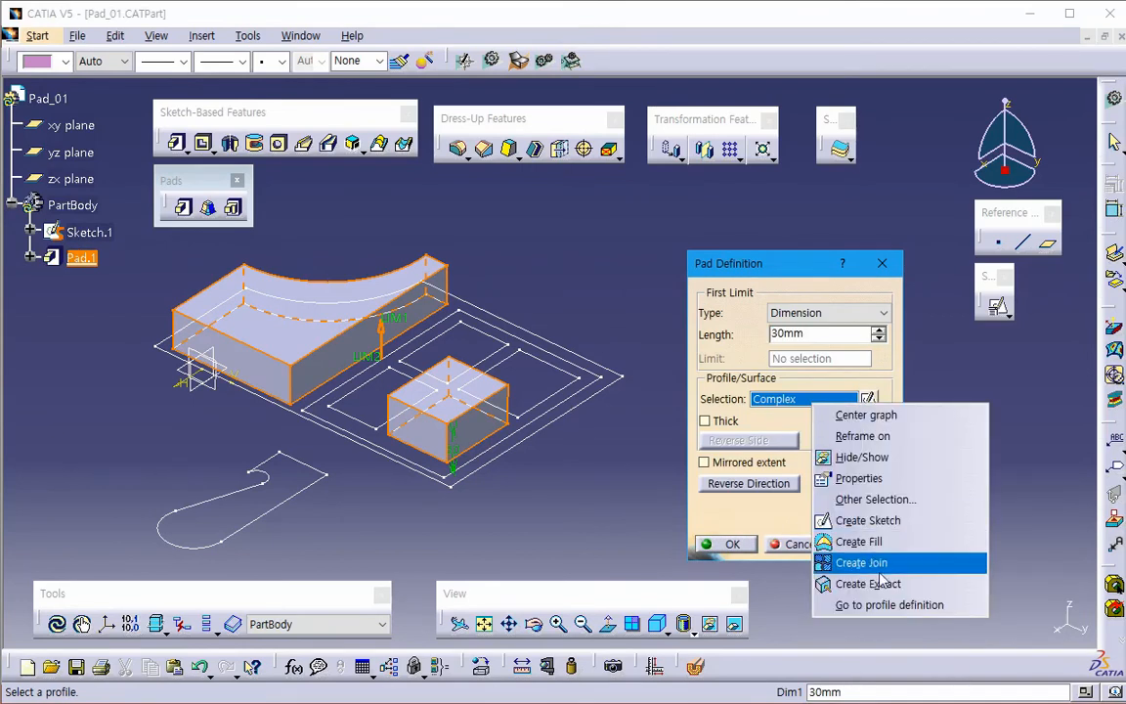
pyautogui.click(879, 603)
pyautogui.click(716, 381)
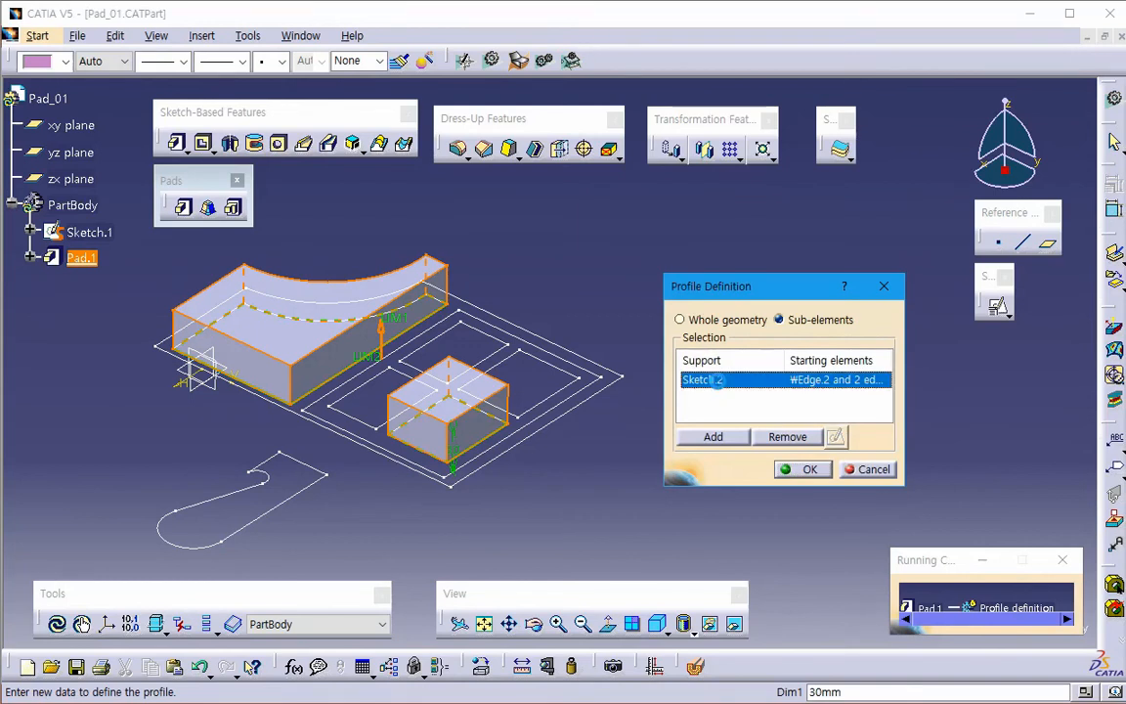
pyautogui.click(794, 439)
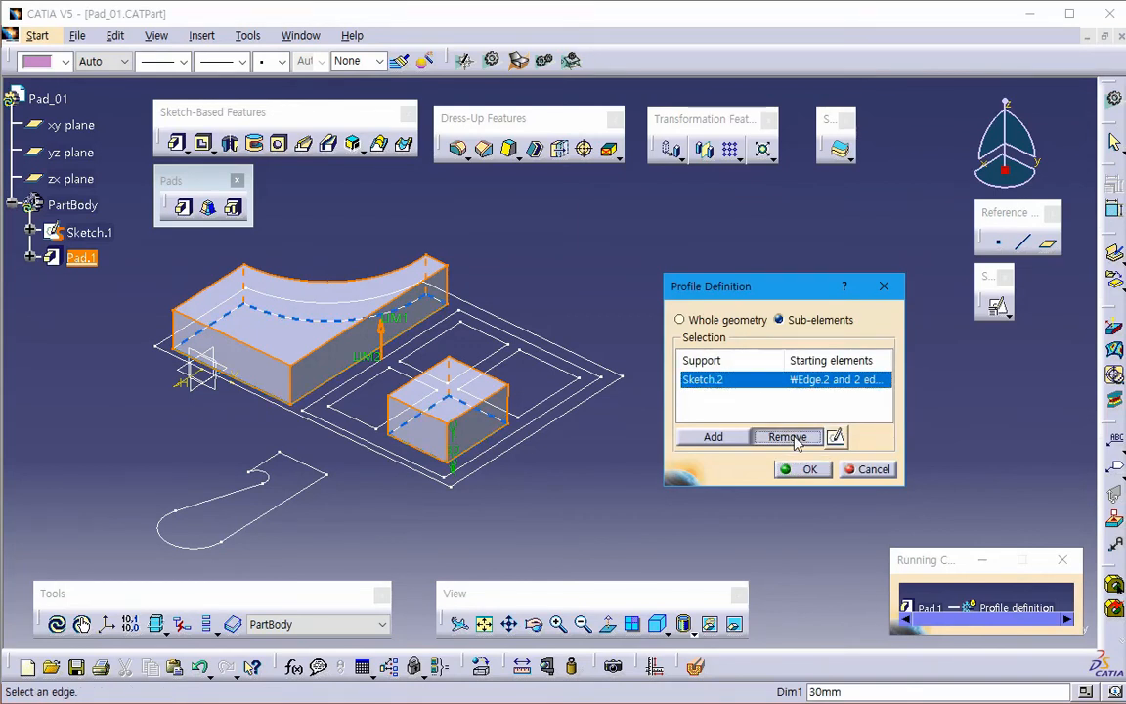
pyautogui.click(482, 457)
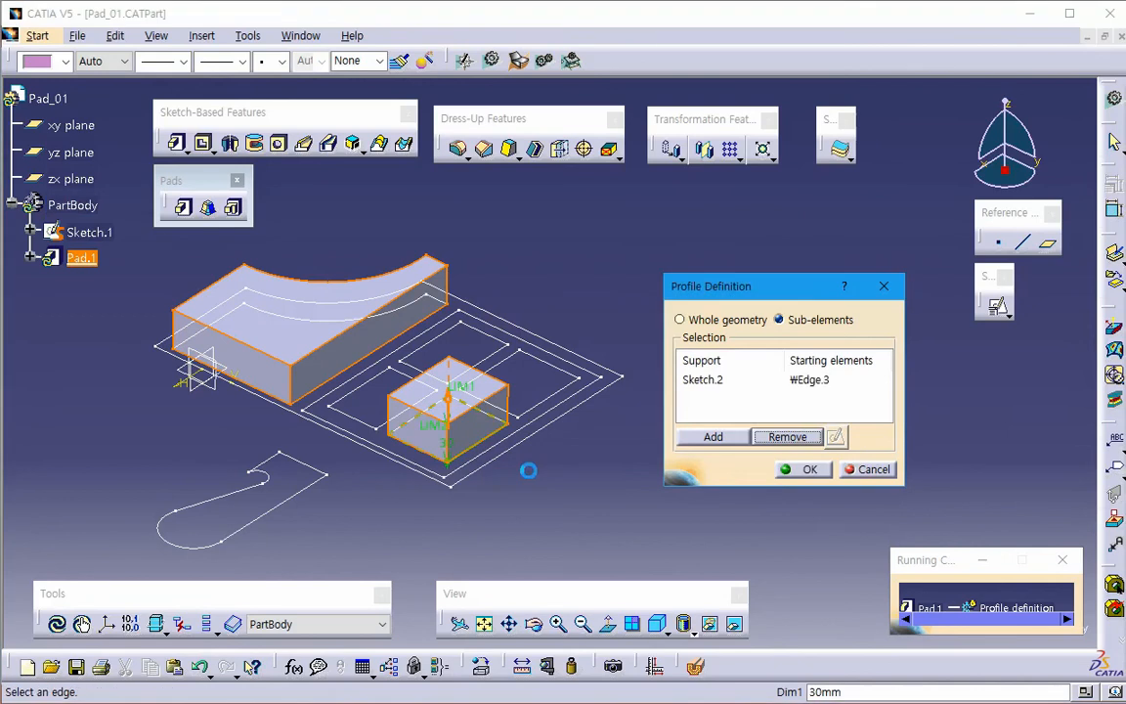
pyautogui.click(821, 473)
pyautogui.click(854, 543)
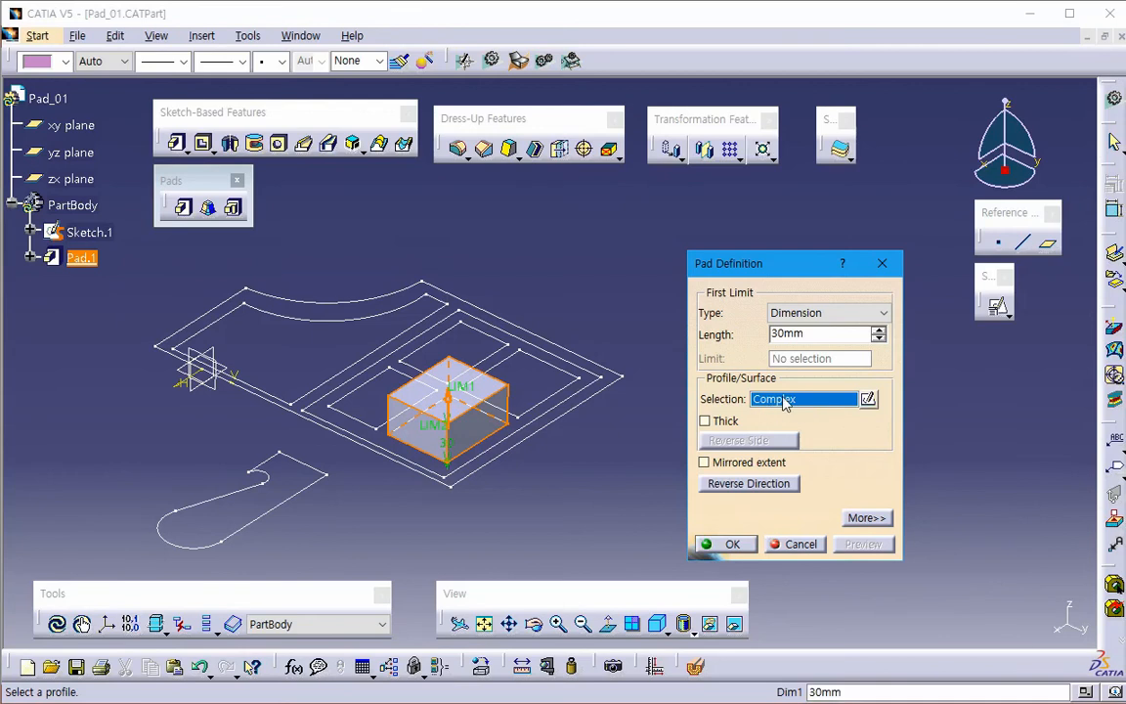
pyautogui.click(801, 544)
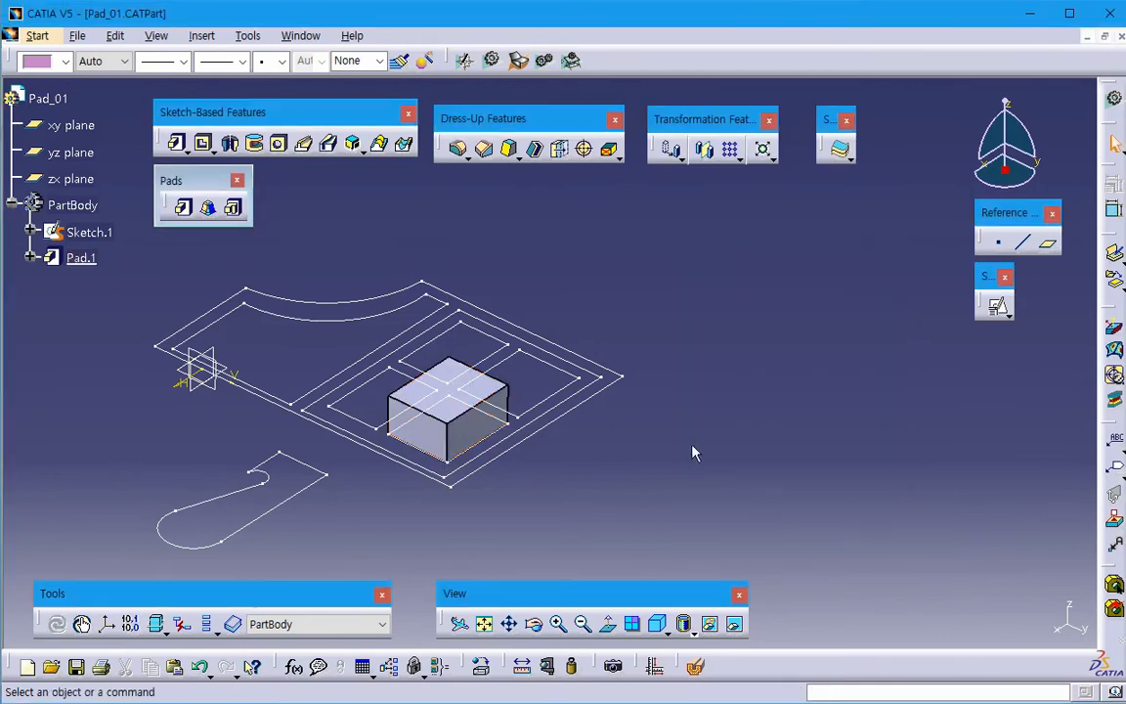
# - Delete Pad.1 without its exclusive parents, so that Sketch.2 is kept
pyautogui.moveTo(563, 465); pyautogui.dragTo(586, 442, button='middle')
pyautogui.click(82, 256)
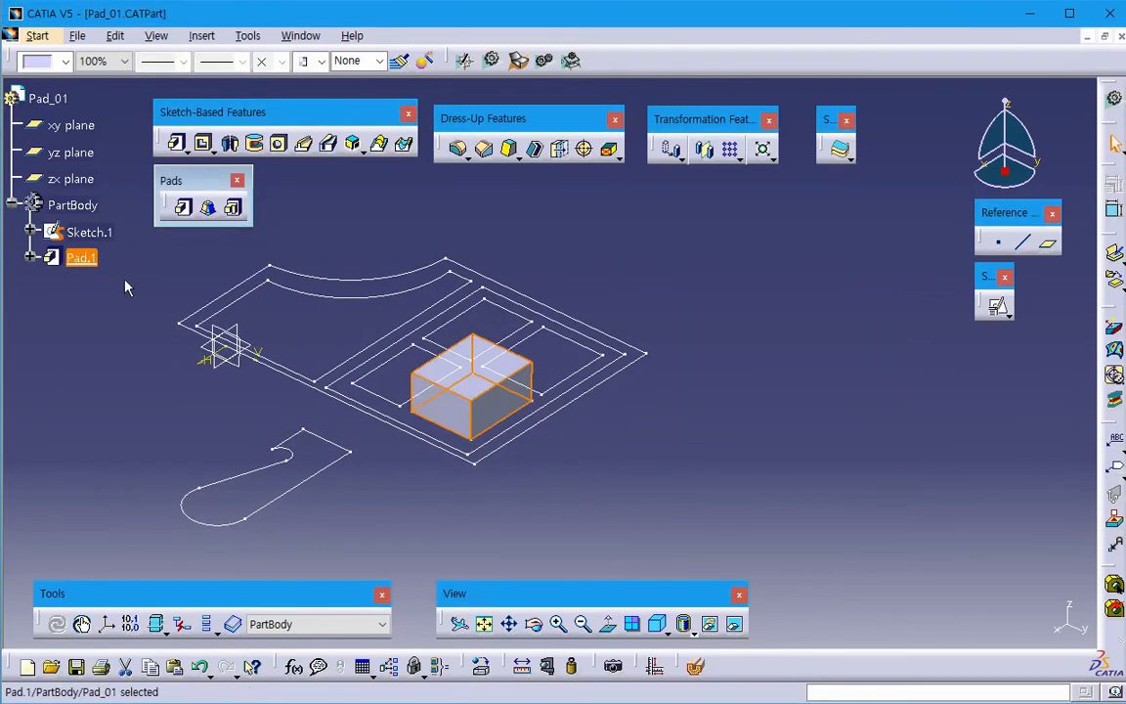
pyautogui.press('Delete')
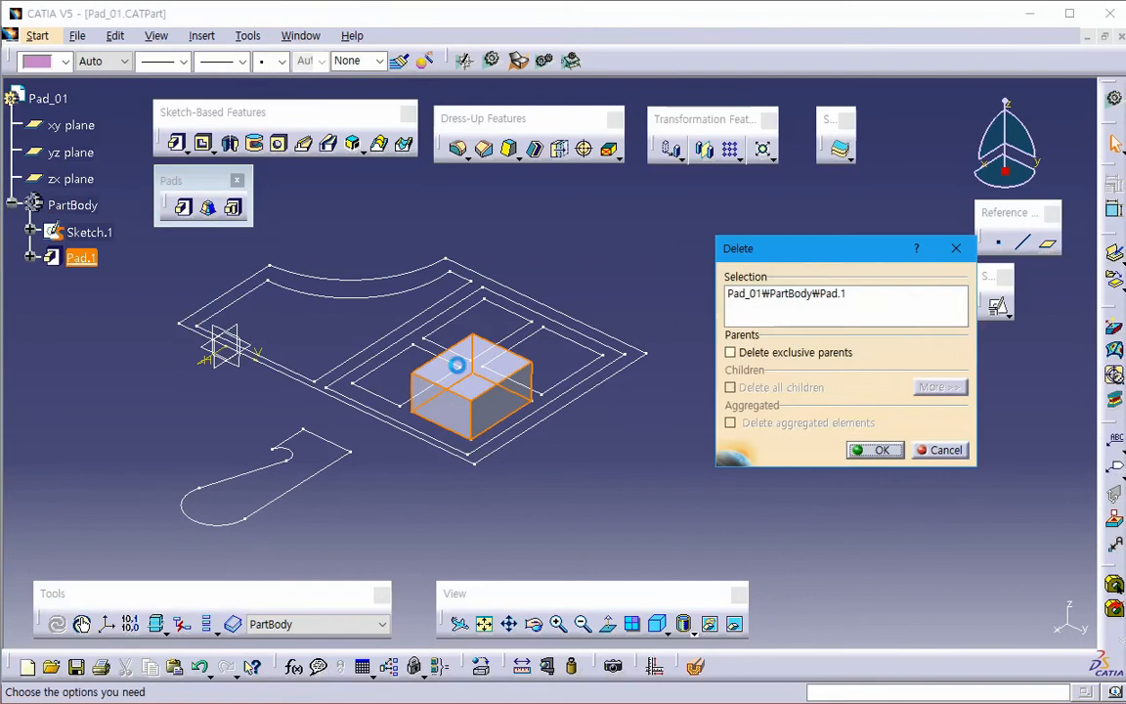
pyautogui.click(880, 451)
pyautogui.moveTo(393, 503); pyautogui.dragTo(500, 503, button='middle')
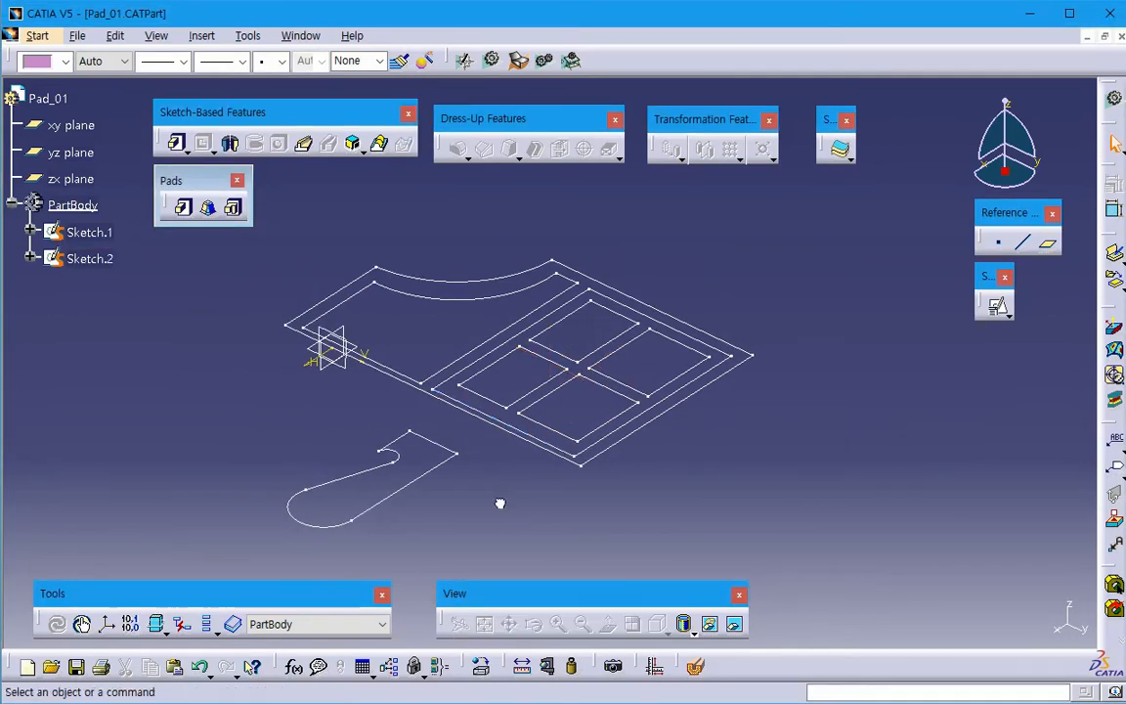
# - Create a new document of type Part, named Part2, with hybrid design enabled
pyautogui.click(77, 36)
pyautogui.click(97, 55)
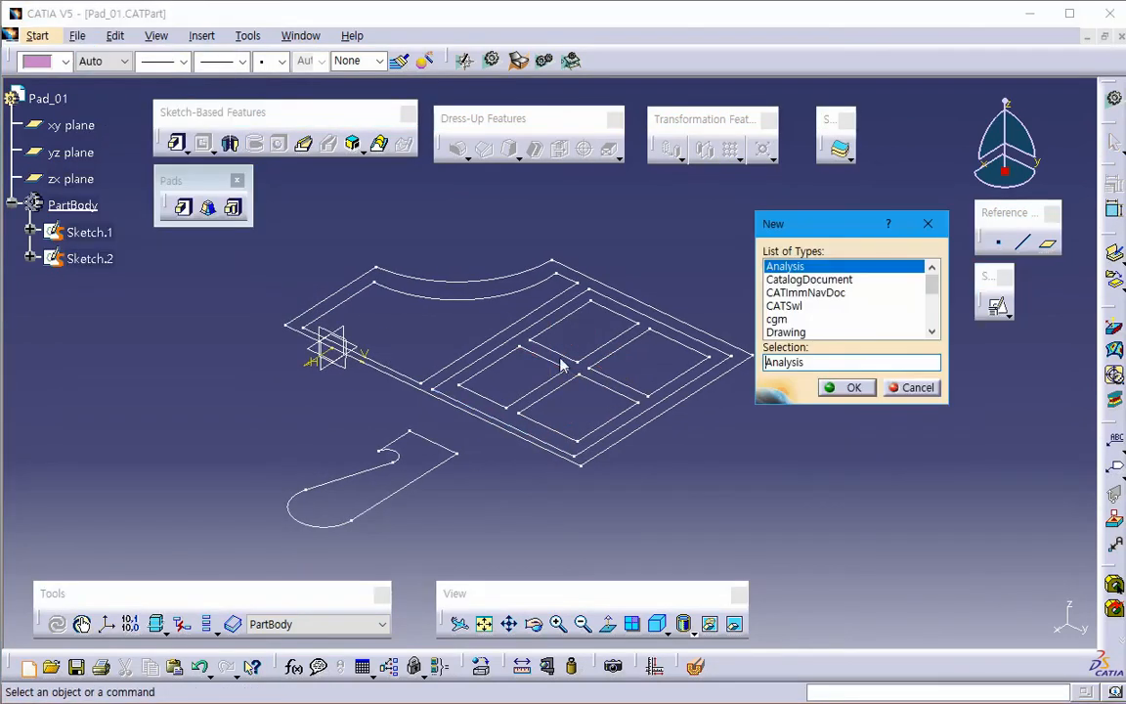
pyautogui.write('Part')
pyautogui.click(859, 390)
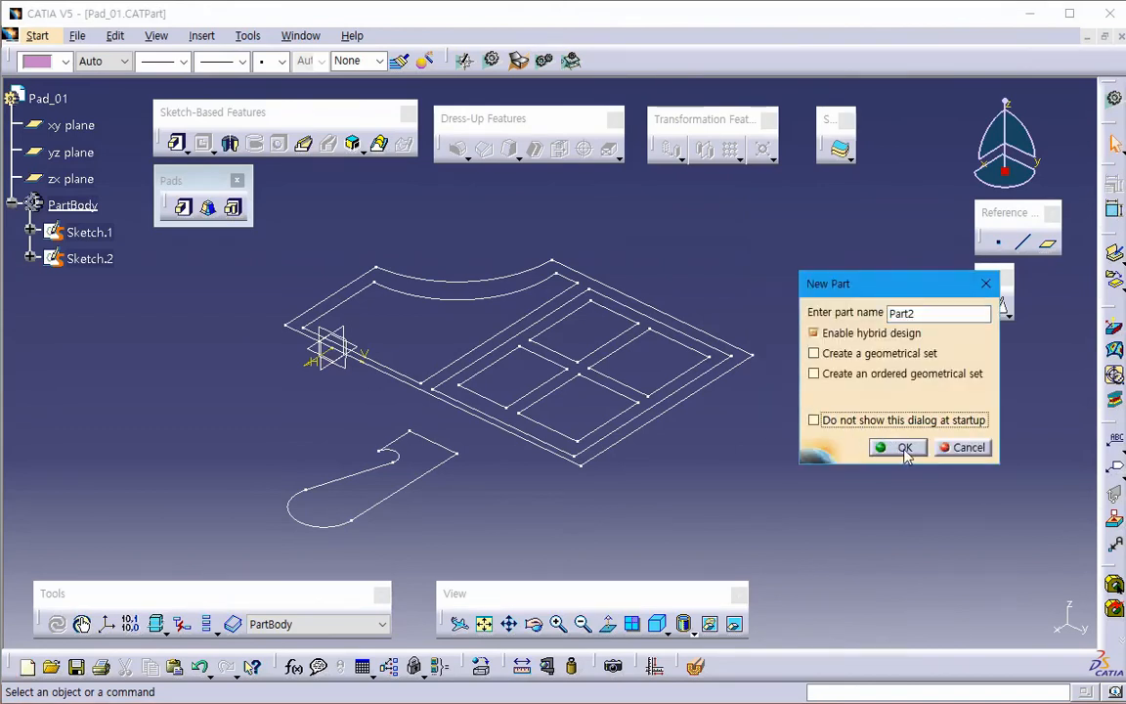
pyautogui.click(902, 447)
# - Start a positioned sketch on the xy plane with the axes swapped and the V direction reversed
pyautogui.click(996, 307)
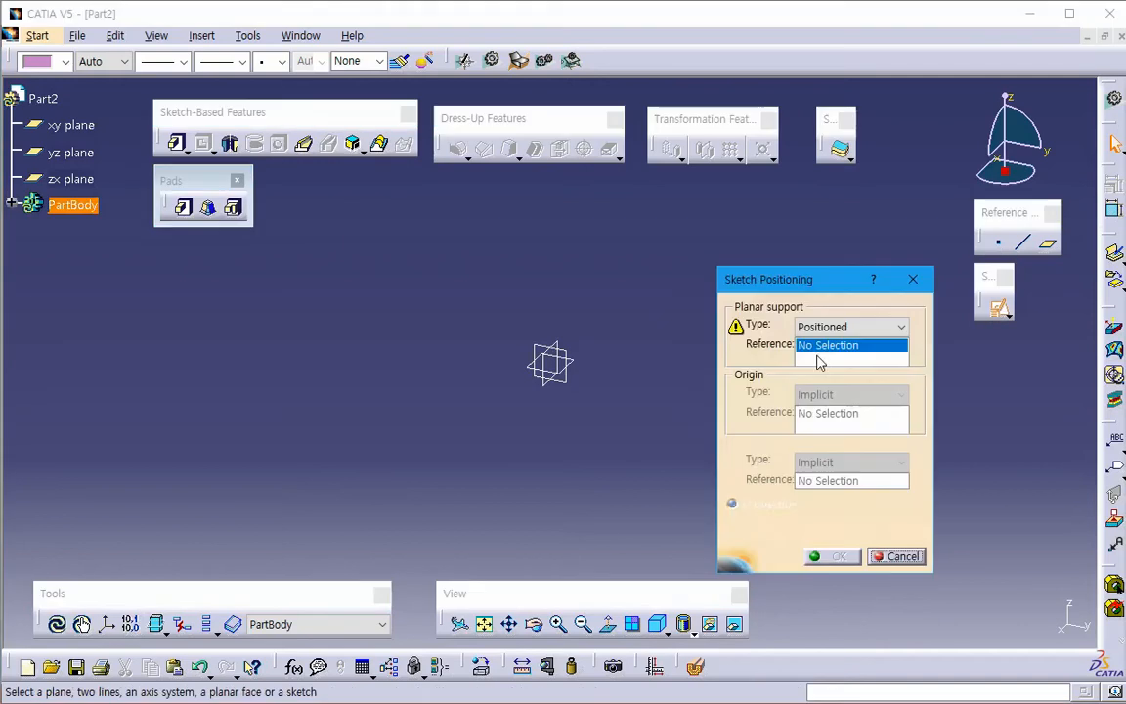
pyautogui.click(568, 369)
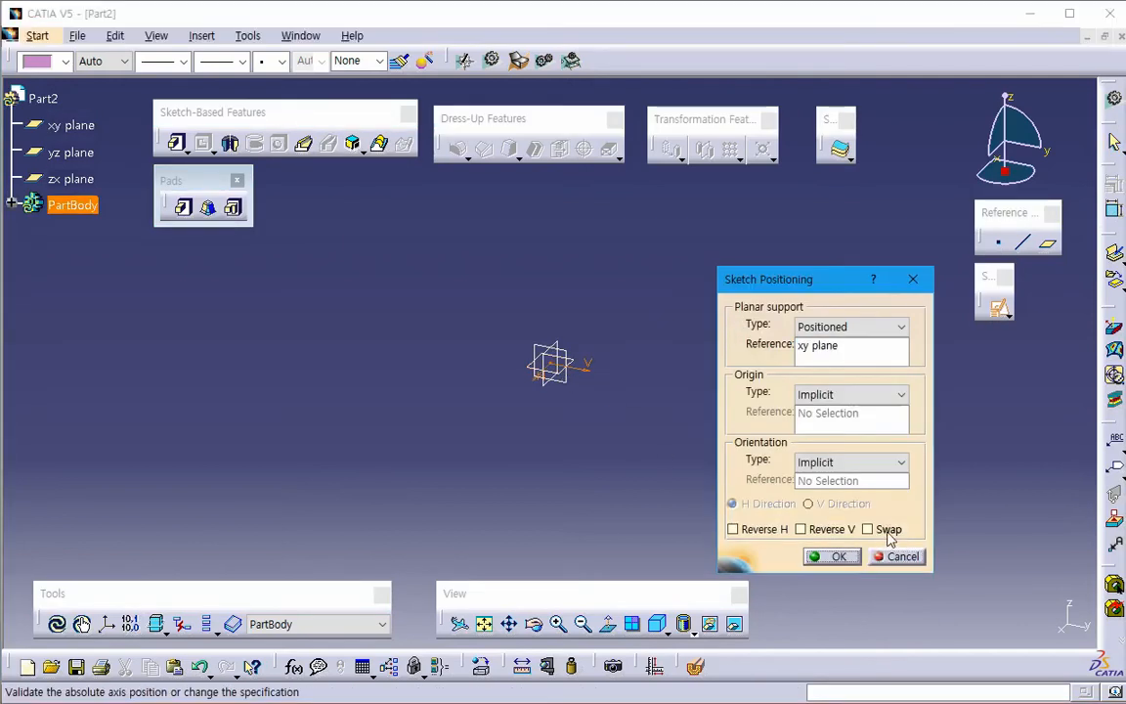
pyautogui.click(867, 529)
pyautogui.click(800, 529)
pyautogui.click(832, 556)
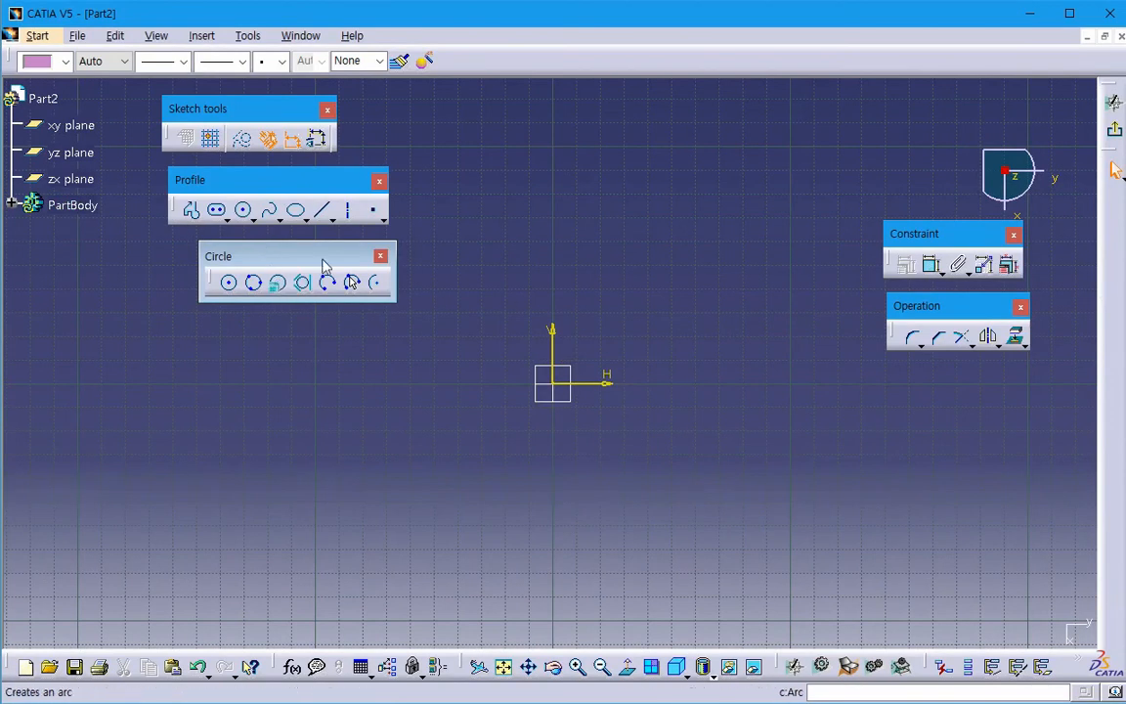
# - Detach the Predefined Profile tools as a floating toolbar and sketch a rectangle enclosing the origin
pyautogui.click(228, 220)
pyautogui.moveTo(236, 234); pyautogui.dragTo(156, 370)
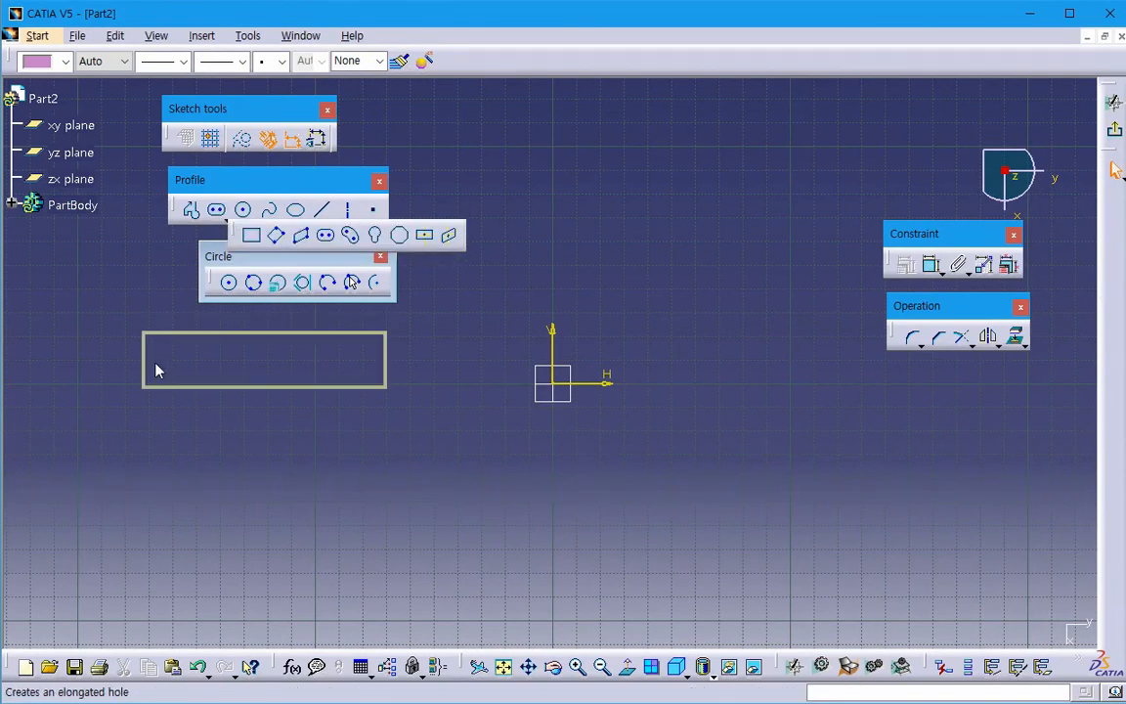
pyautogui.click(176, 376)
pyautogui.click(426, 323)
pyautogui.click(627, 465)
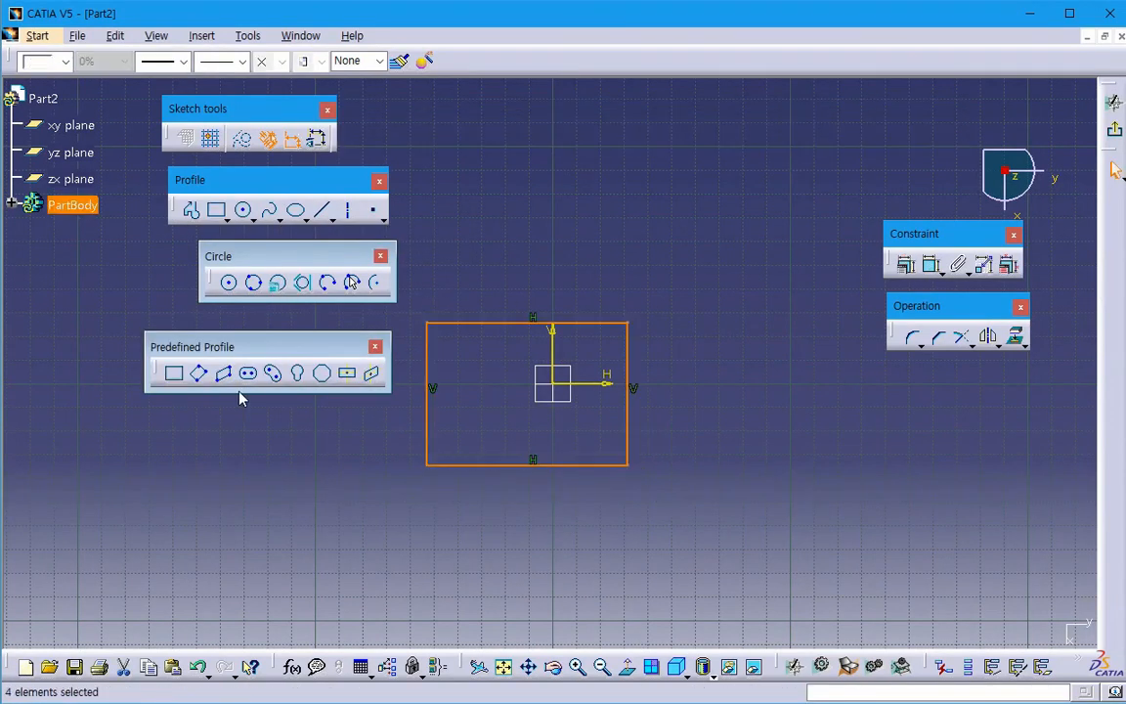
# - Sketch a second rectangle, about 102 by 56 mm, overlapping the lower-right corner of the first one
pyautogui.click(176, 372)
pyautogui.click(507, 400)
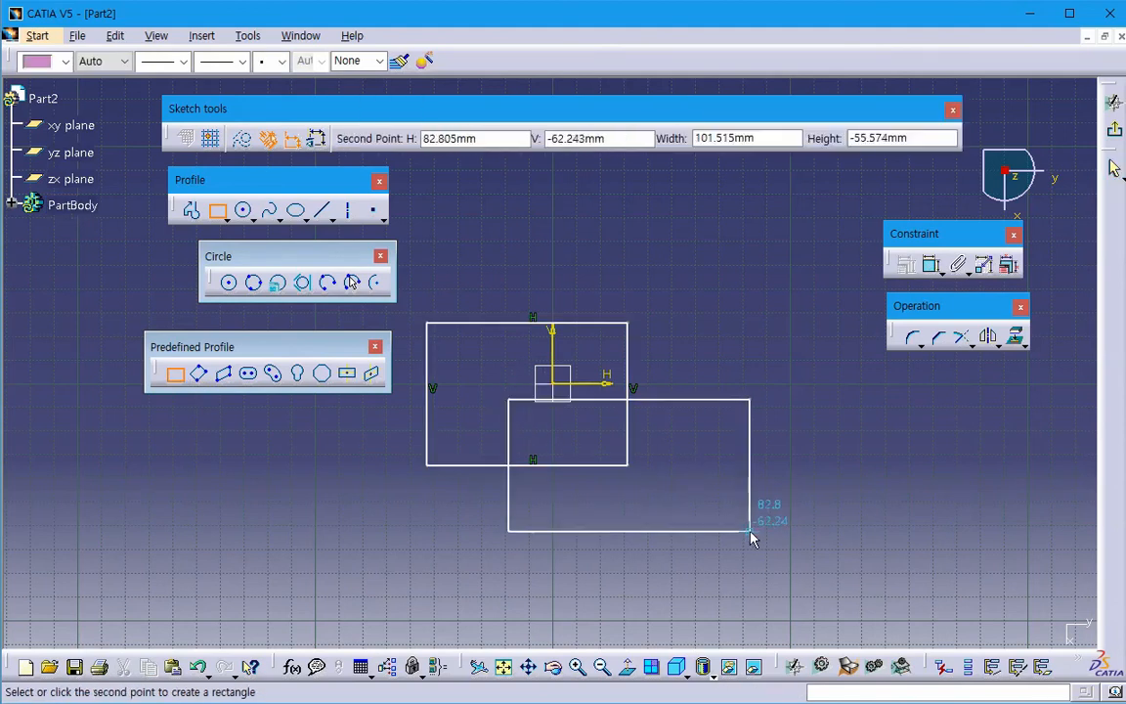
pyautogui.click(750, 531)
pyautogui.moveTo(817, 515)
pyautogui.mouseDown(button='middle')
pyautogui.moveTo(853, 443)
pyautogui.moveTo(968, 466)
pyautogui.mouseUp(button='middle')
pyautogui.click(968, 466)
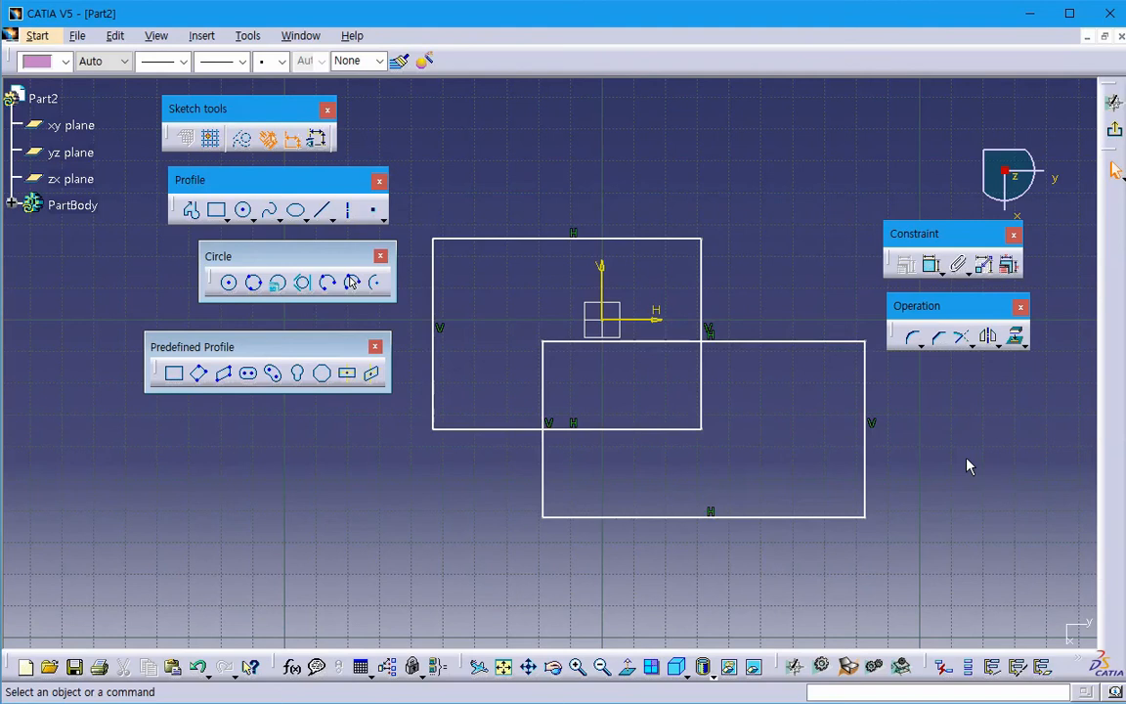
pyautogui.click(735, 341)
pyautogui.click(700, 390)
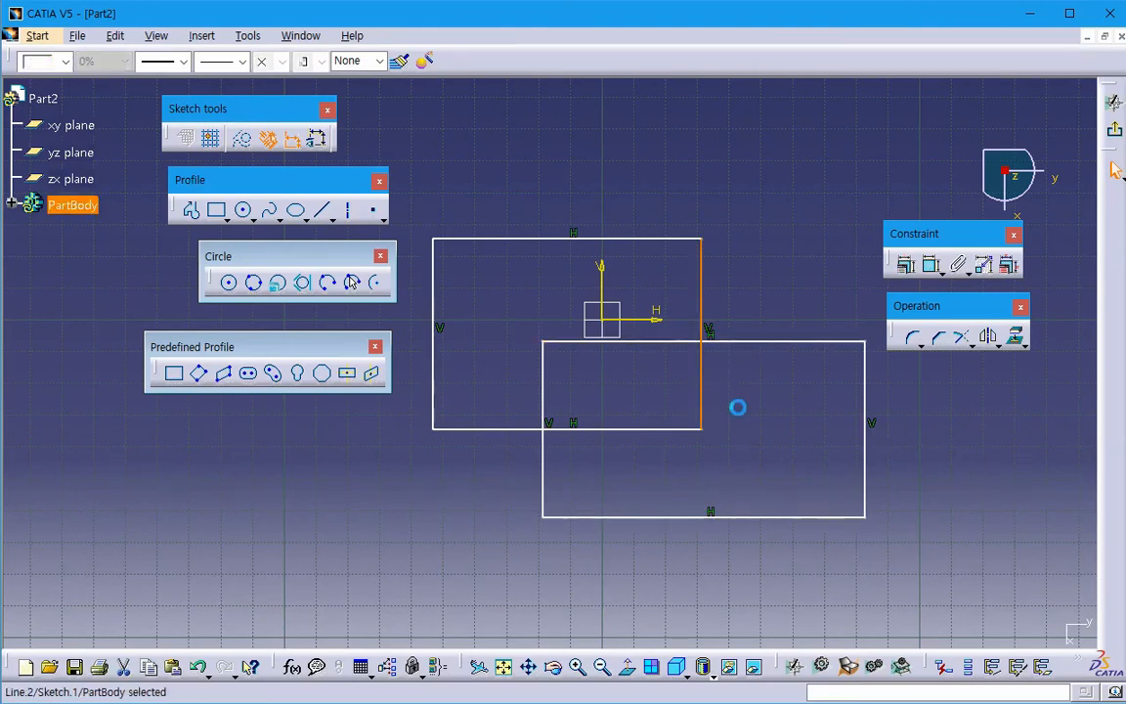
pyautogui.click(738, 407)
pyautogui.moveTo(738, 408); pyautogui.dragTo(767, 427, button='middle')
pyautogui.moveTo(446, 245); pyautogui.dragTo(747, 454)
pyautogui.click(224, 65)
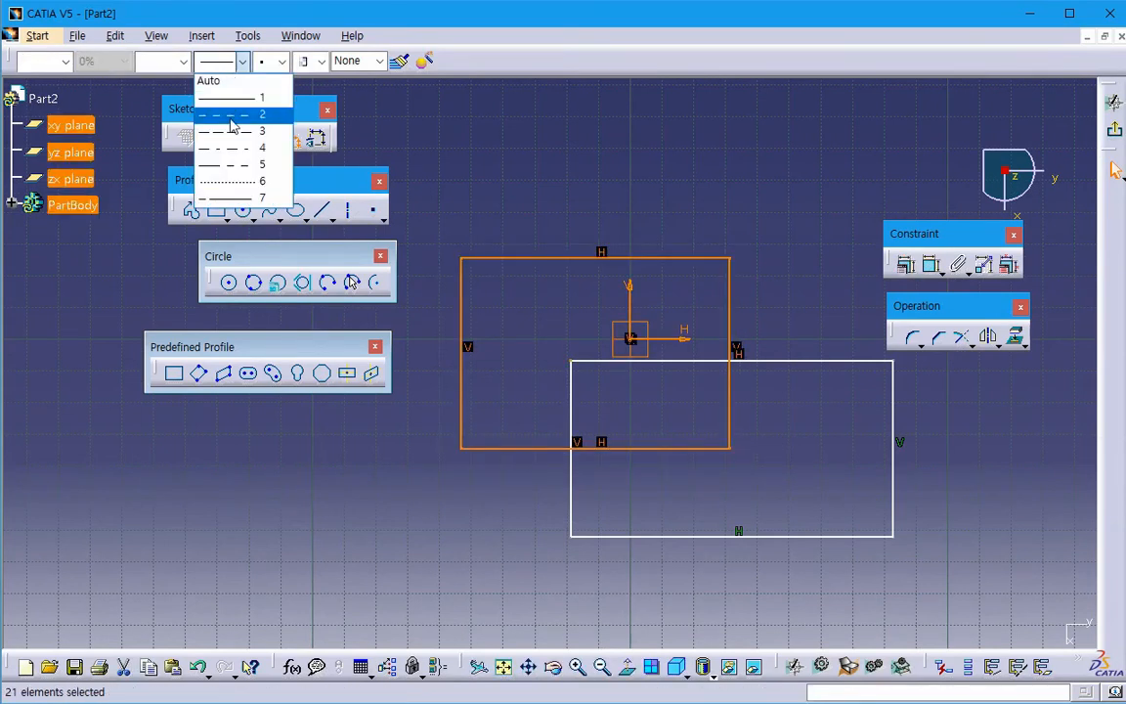
pyautogui.click(154, 69)
pyautogui.click(537, 248)
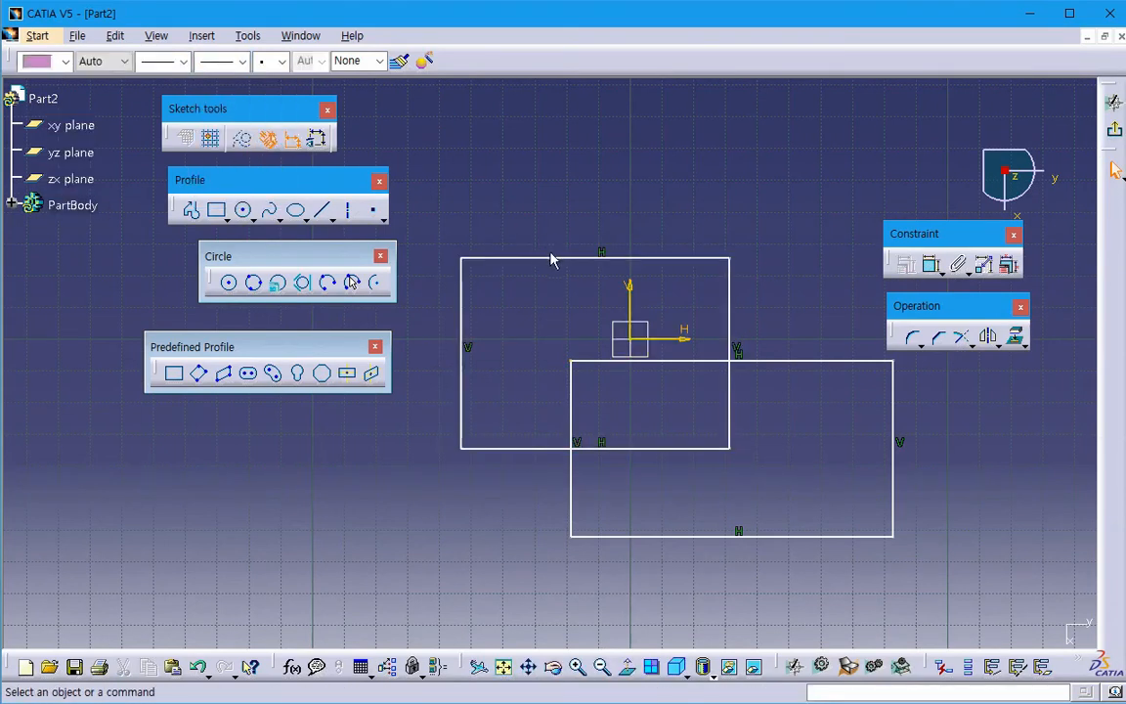
# - Select the whole upper-left rectangle with Auto Search and give it a 1 mm line thickness and yellow colour
pyautogui.rightClick(551, 260)
pyautogui.moveTo(674, 525)
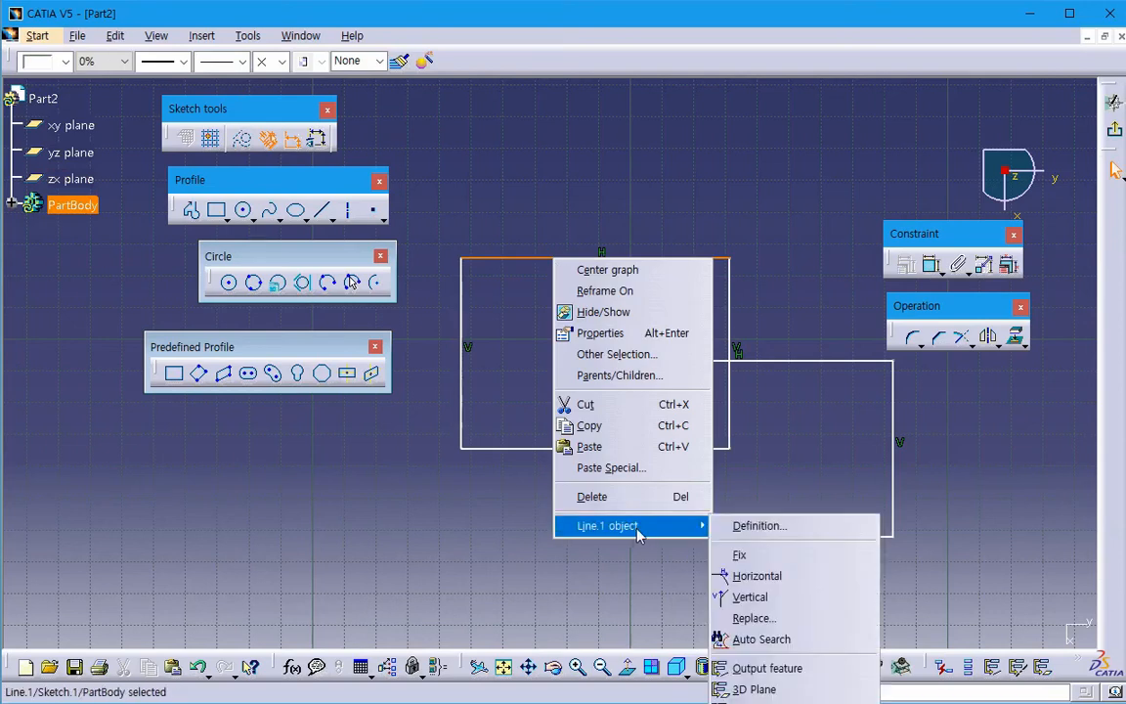
pyautogui.click(761, 640)
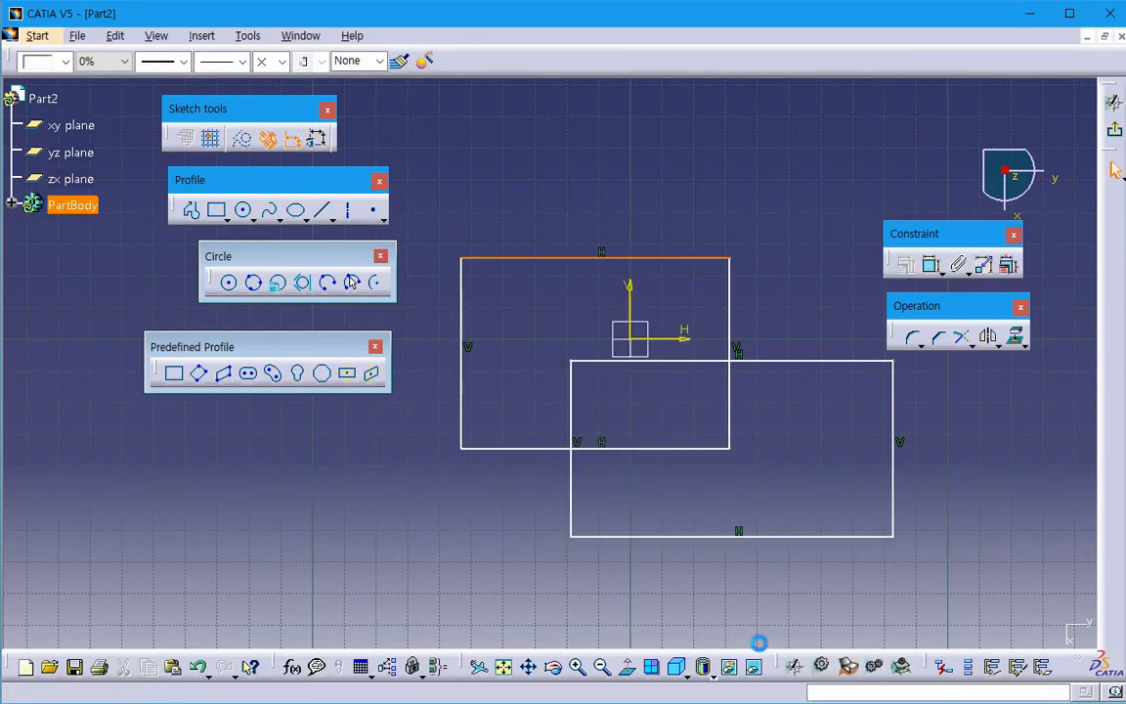
pyautogui.click(182, 61)
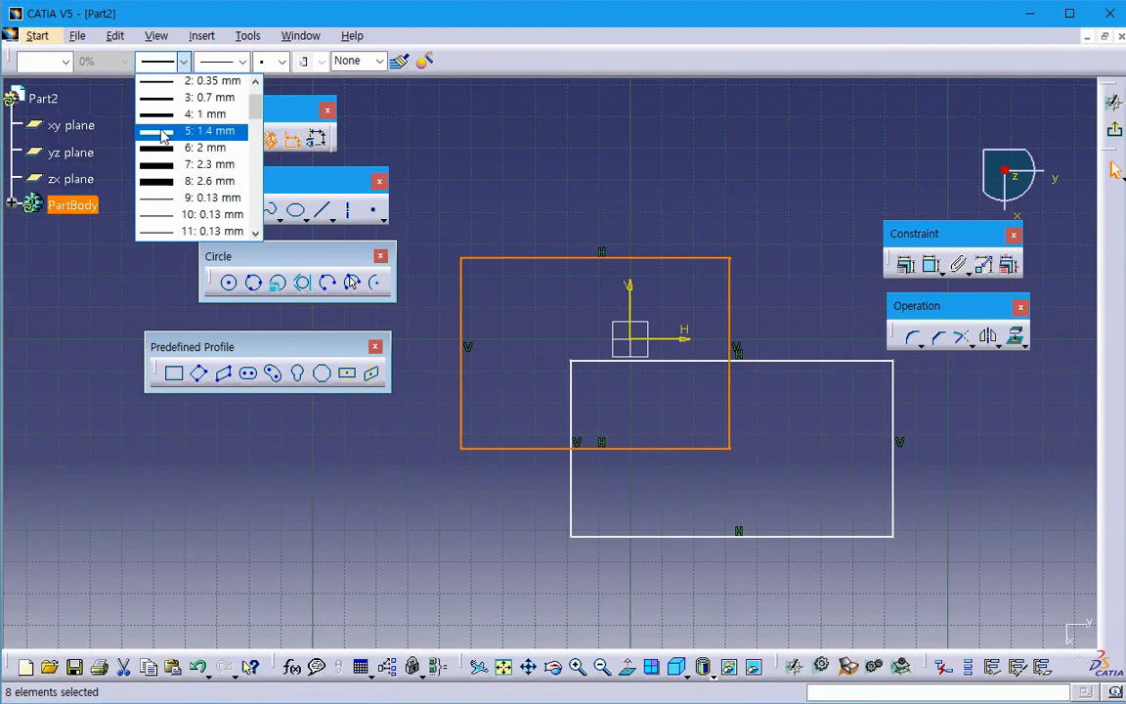
pyautogui.click(195, 110)
pyautogui.click(60, 60)
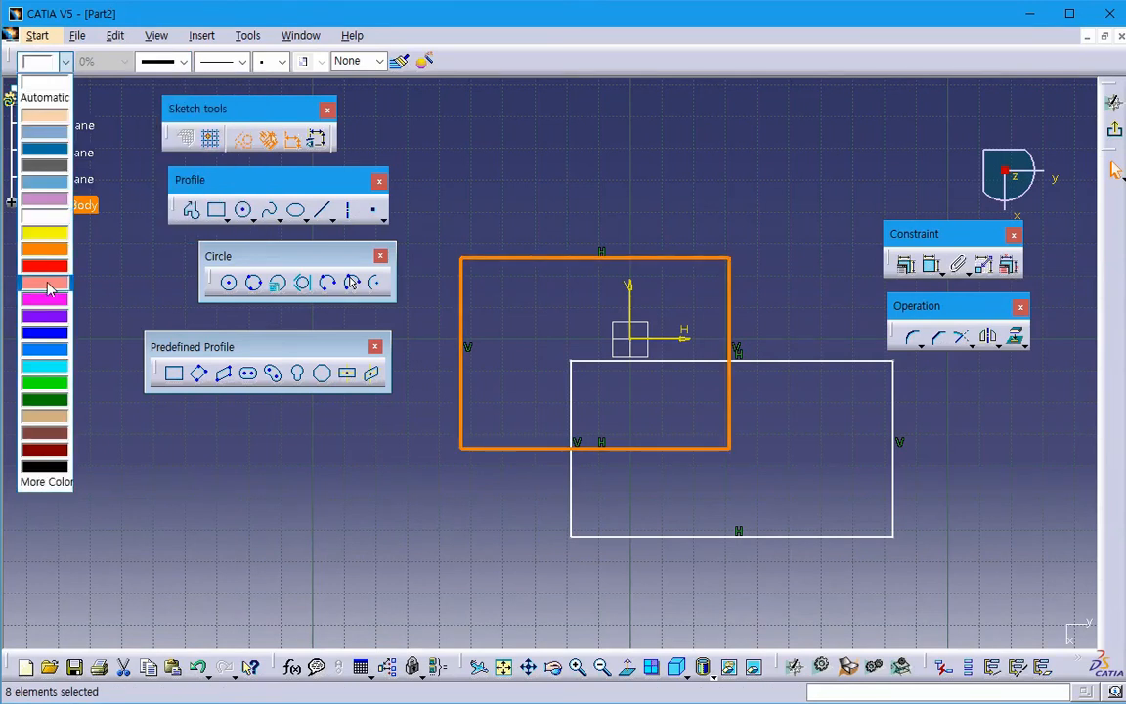
pyautogui.click(39, 227)
pyautogui.click(335, 518)
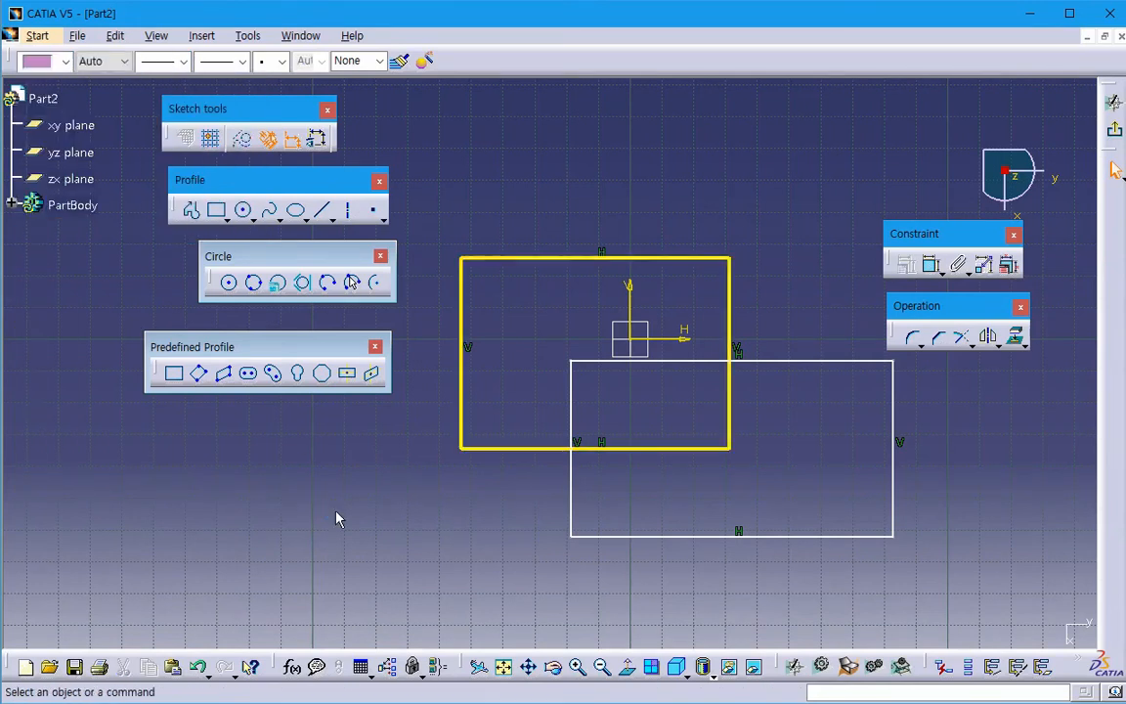
# - Select the whole lower-right rectangle with Auto Search and give it a thicker line and cyan colour
pyautogui.rightClick(772, 364)
pyautogui.moveTo(851, 628)
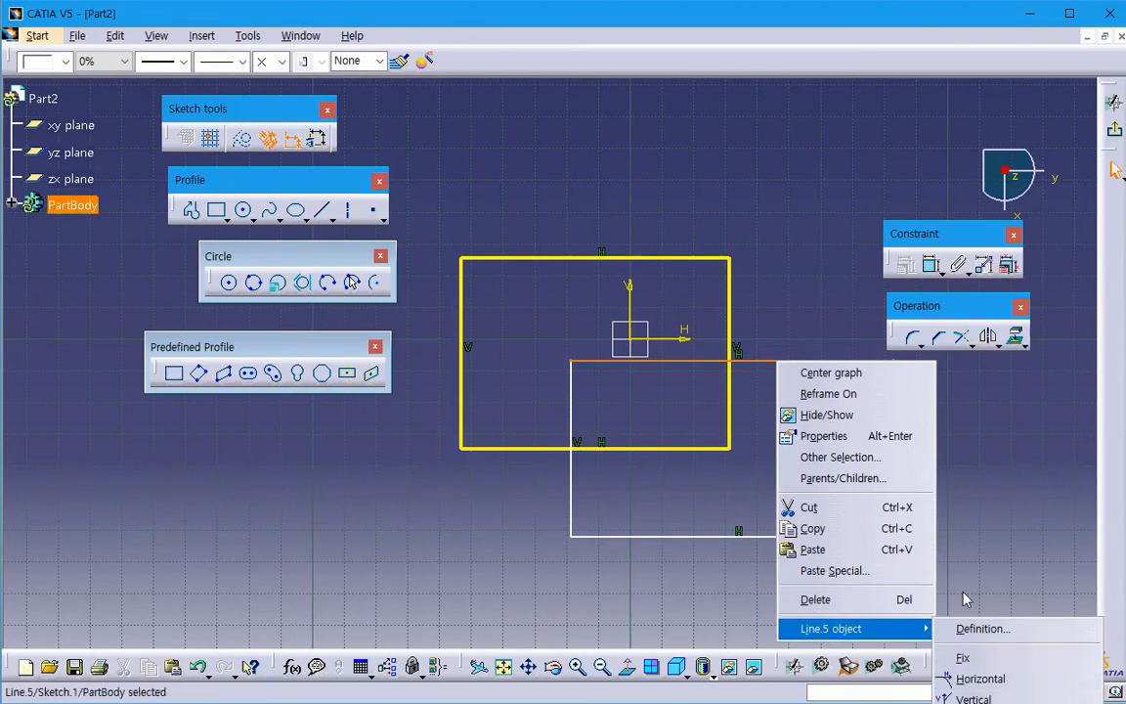
pyautogui.click(828, 310)
pyautogui.moveTo(790, 297); pyautogui.dragTo(652, 142, button='middle')
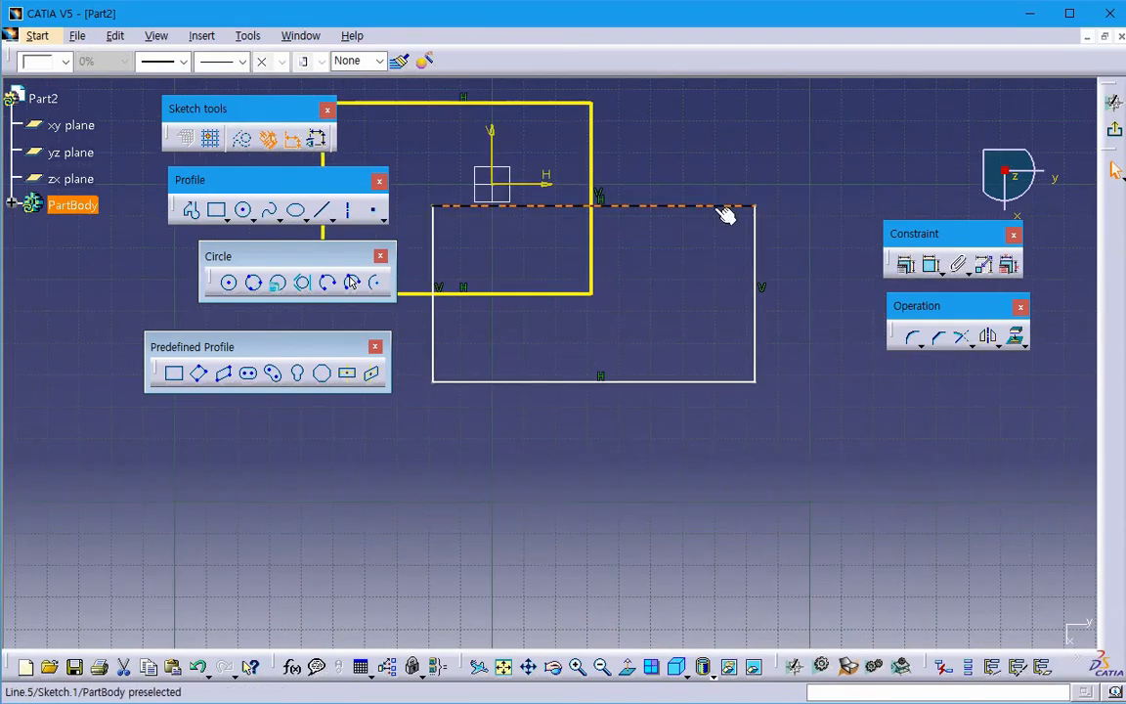
pyautogui.rightClick(724, 212)
pyautogui.moveTo(794, 476)
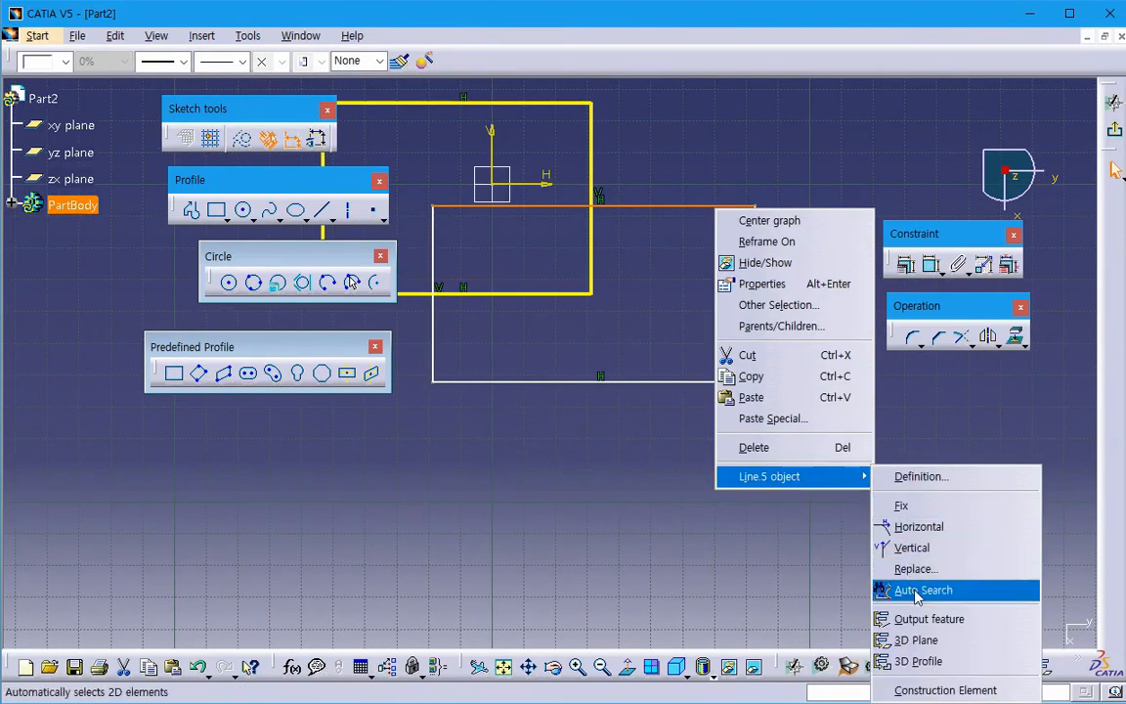
pyautogui.click(917, 589)
pyautogui.moveTo(684, 468); pyautogui.dragTo(773, 548, button='middle')
pyautogui.click(182, 61)
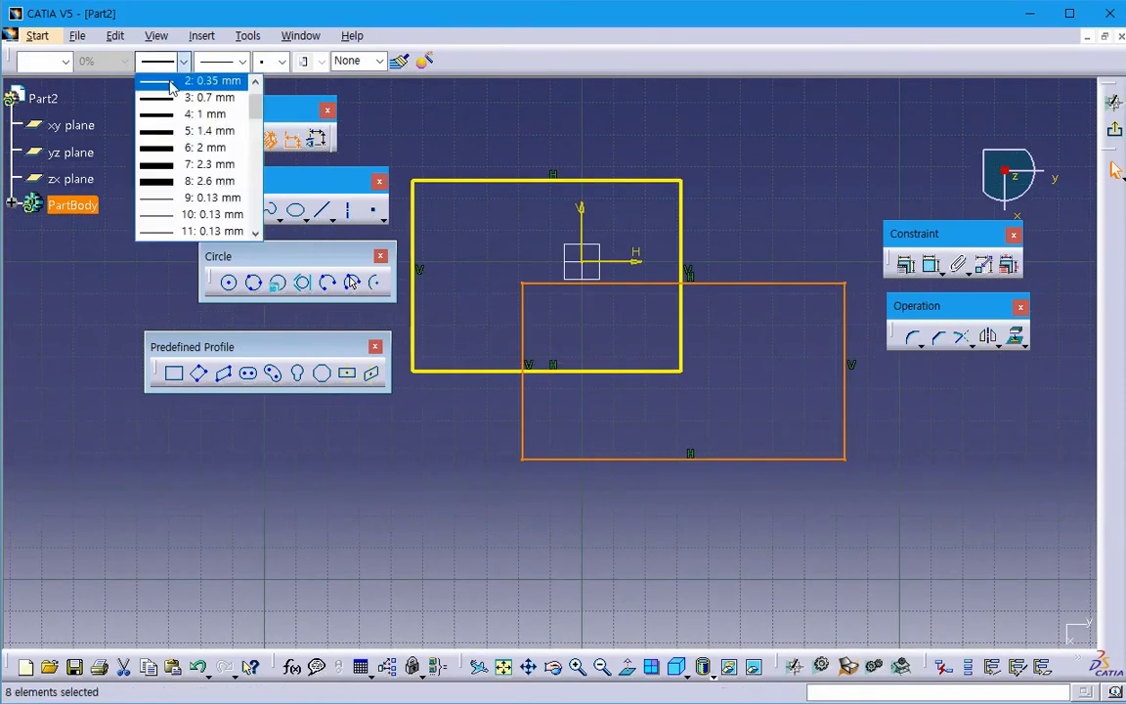
pyautogui.click(176, 147)
pyautogui.click(59, 61)
pyautogui.click(40, 323)
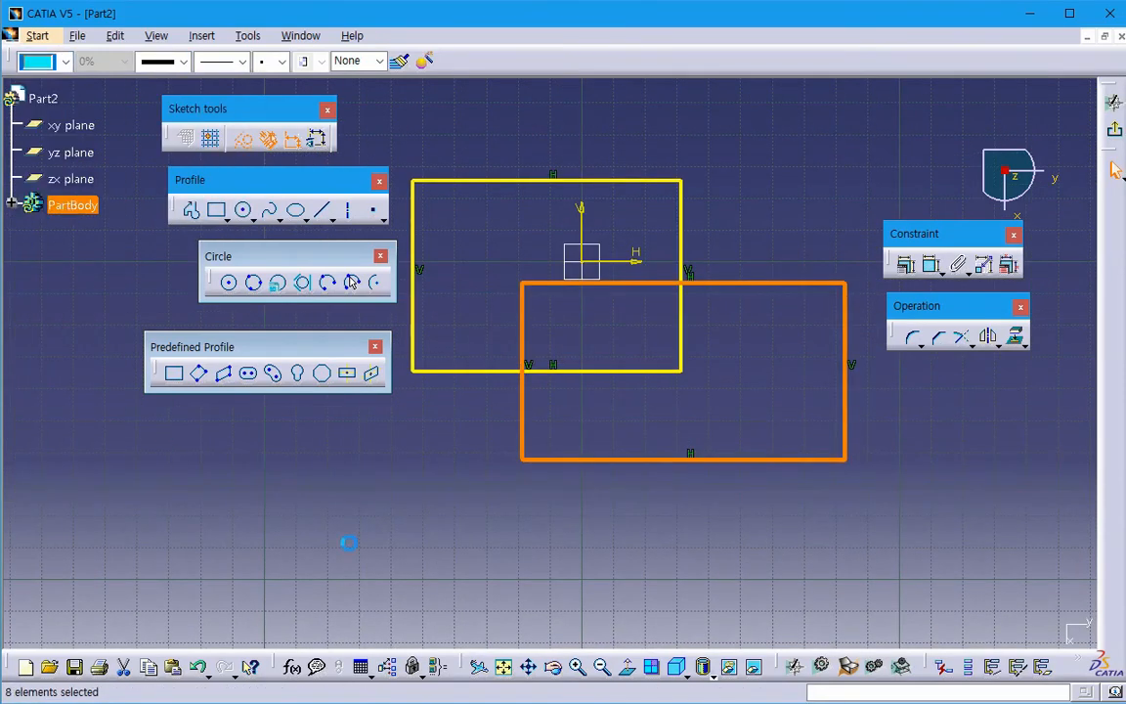
pyautogui.click(349, 543)
# - Exit the sketch and try to pad both overlapping rectangles by selecting one edge of each as profile sub-elements
pyautogui.moveTo(478, 520); pyautogui.dragTo(529, 593, button='middle')
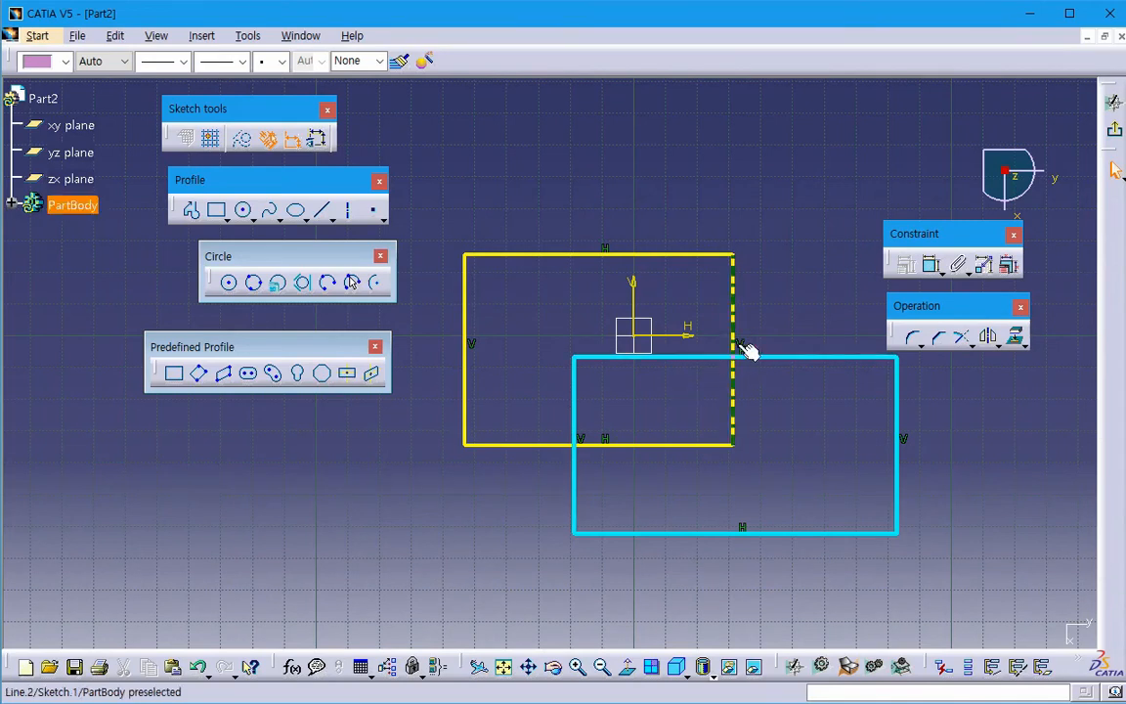
pyautogui.click(1117, 136)
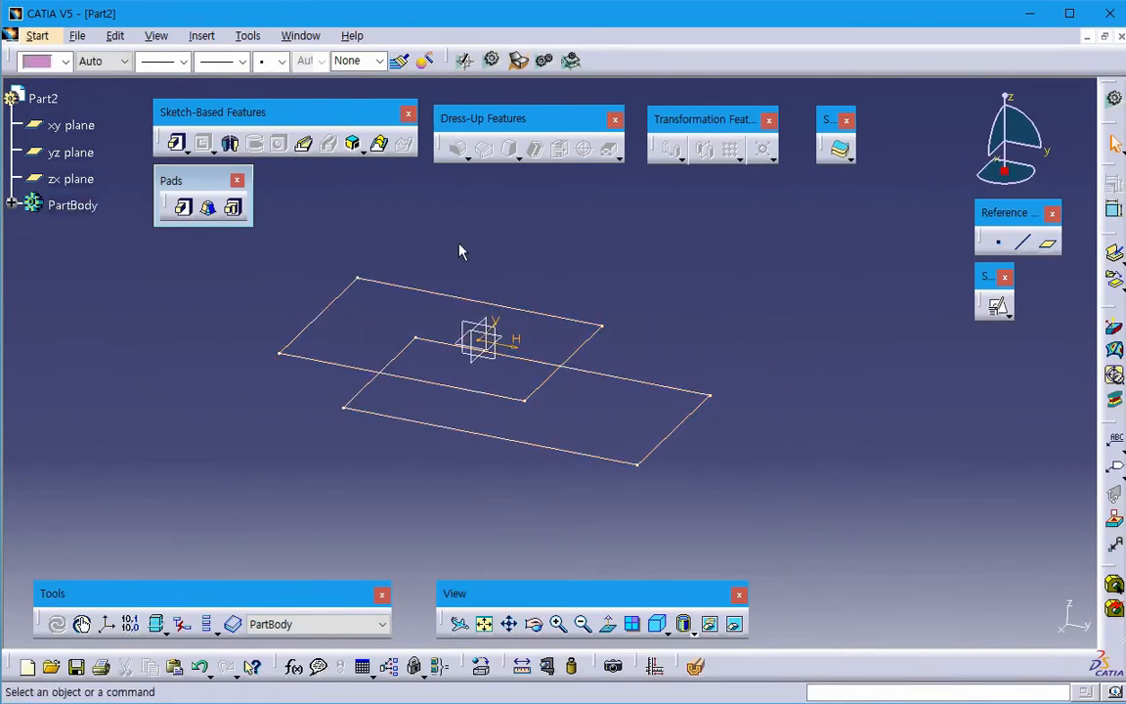
pyautogui.click(183, 206)
pyautogui.rightClick(796, 411)
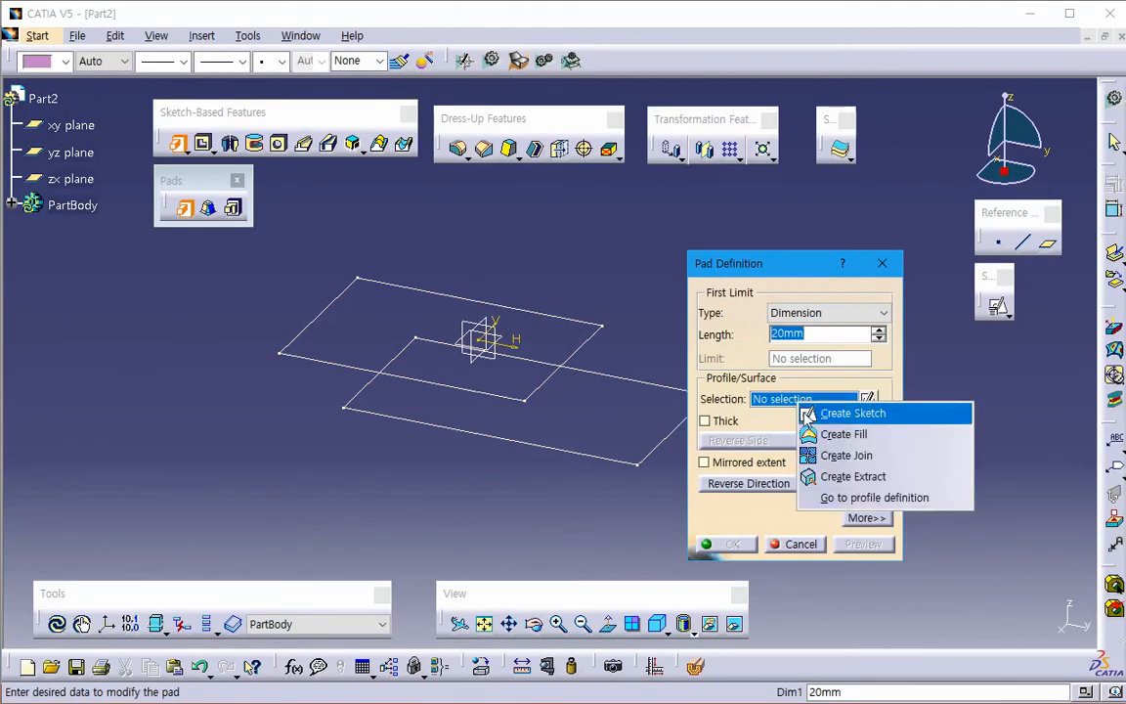
pyautogui.click(842, 497)
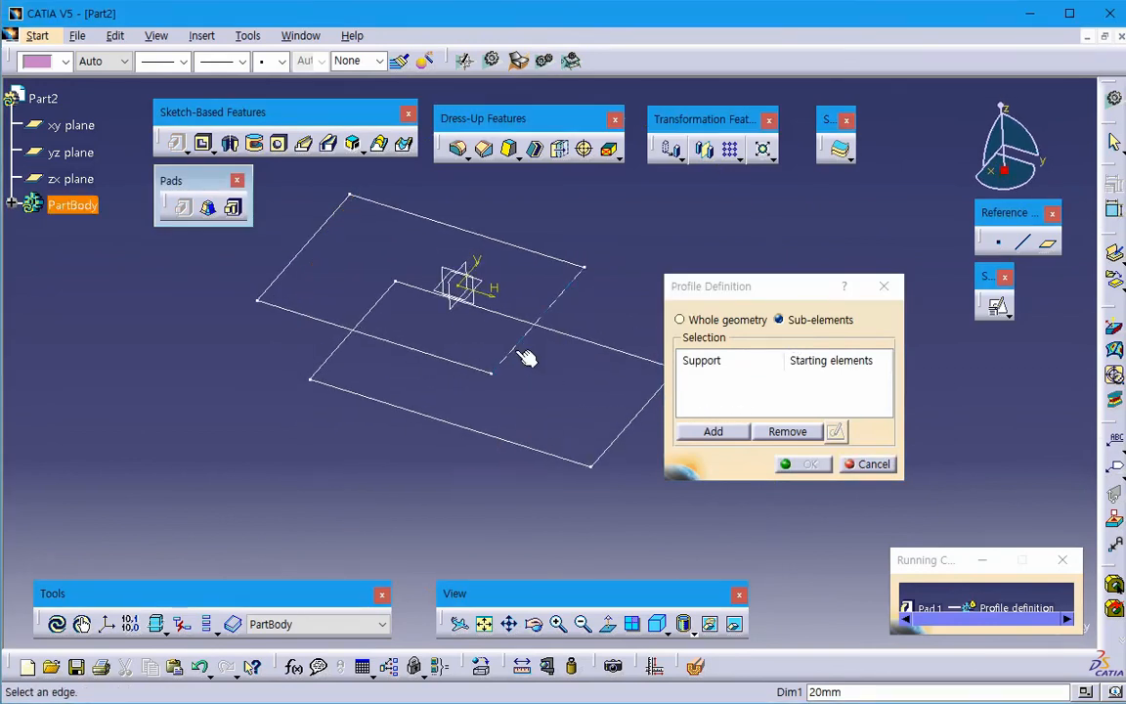
pyautogui.click(512, 343)
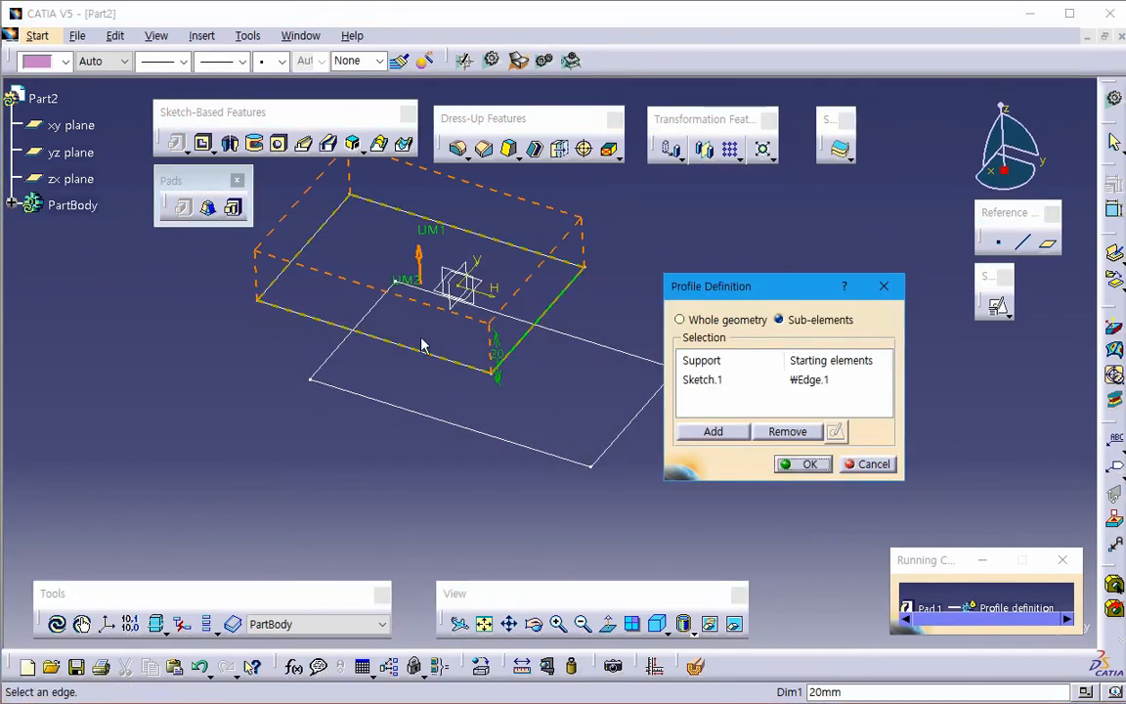
pyautogui.click(371, 318)
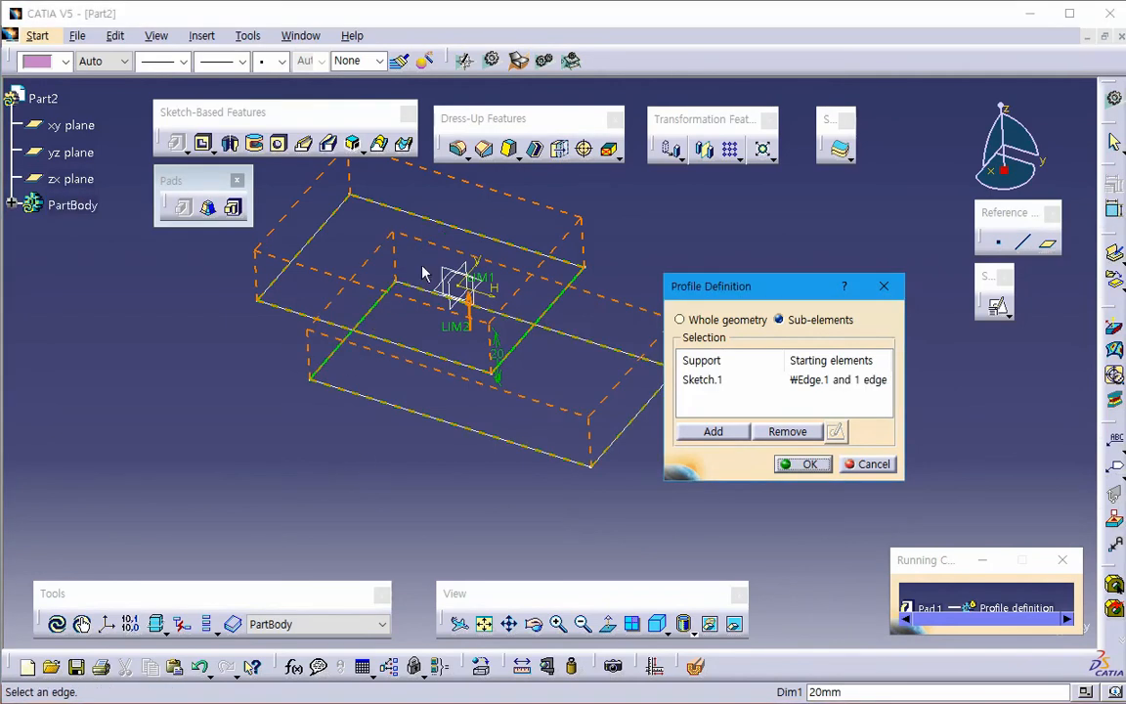
pyautogui.click(805, 466)
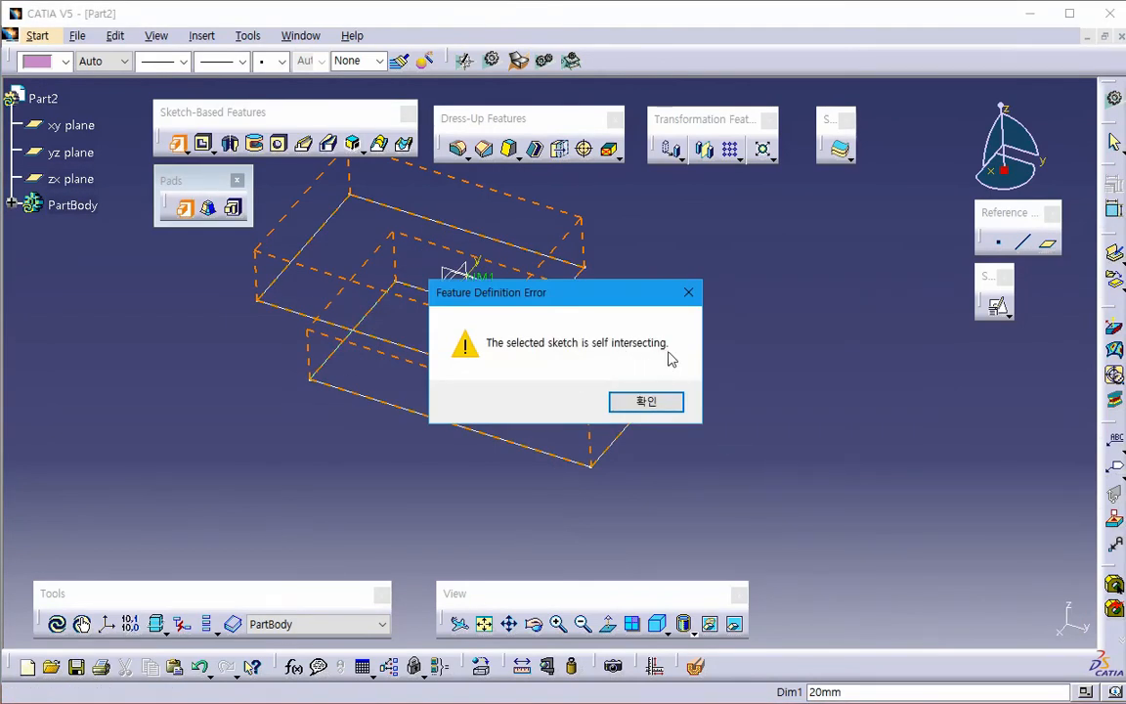
pyautogui.click(653, 403)
pyautogui.click(796, 546)
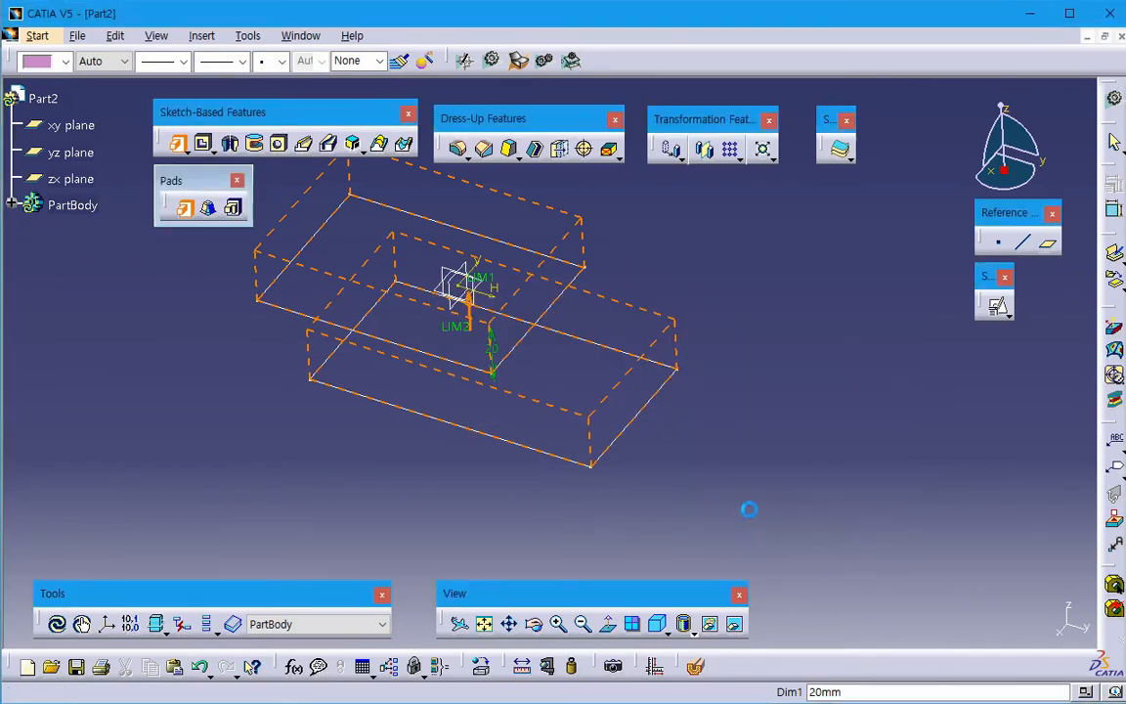
# - Reopen Sketch.1 for editing and detach the Relimitations tools as a floating toolbar
pyautogui.click(11, 205)
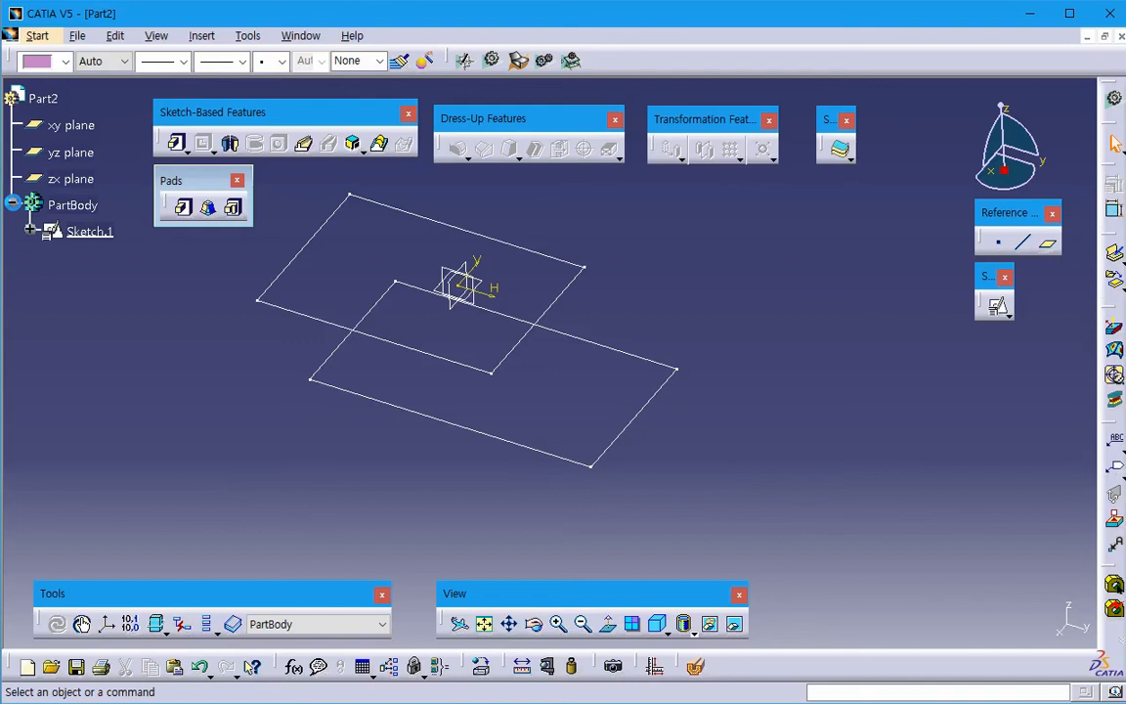
pyautogui.doubleClick(88, 231)
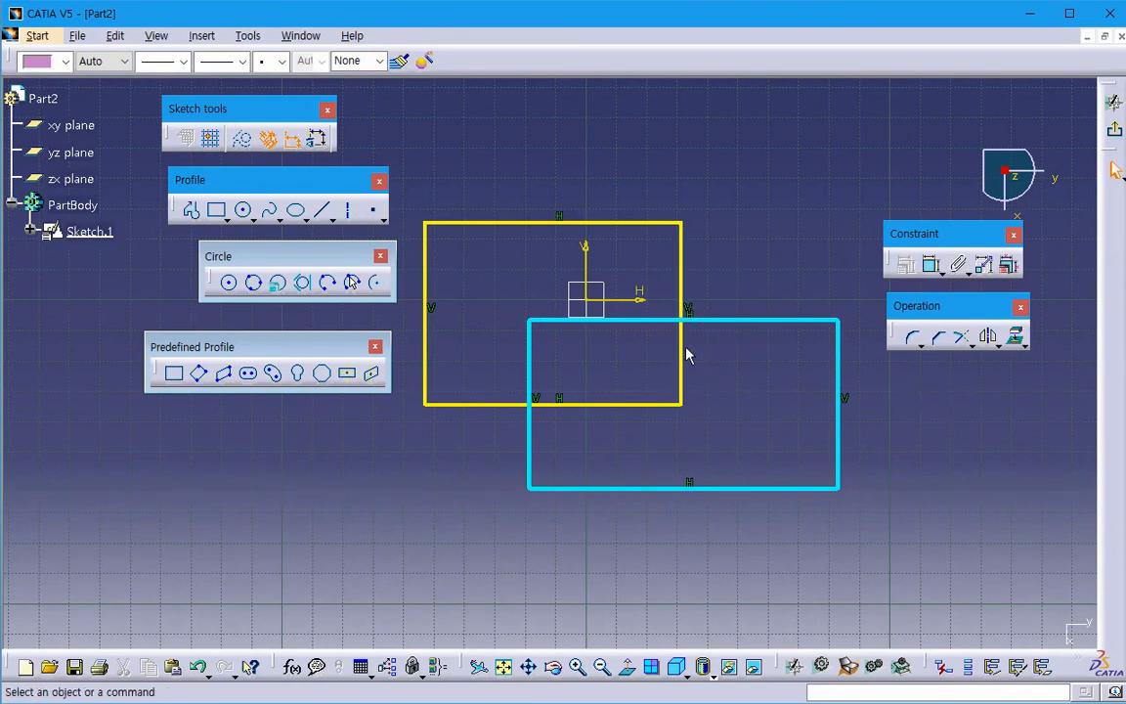
pyautogui.click(971, 344)
pyautogui.moveTo(974, 359); pyautogui.dragTo(901, 416)
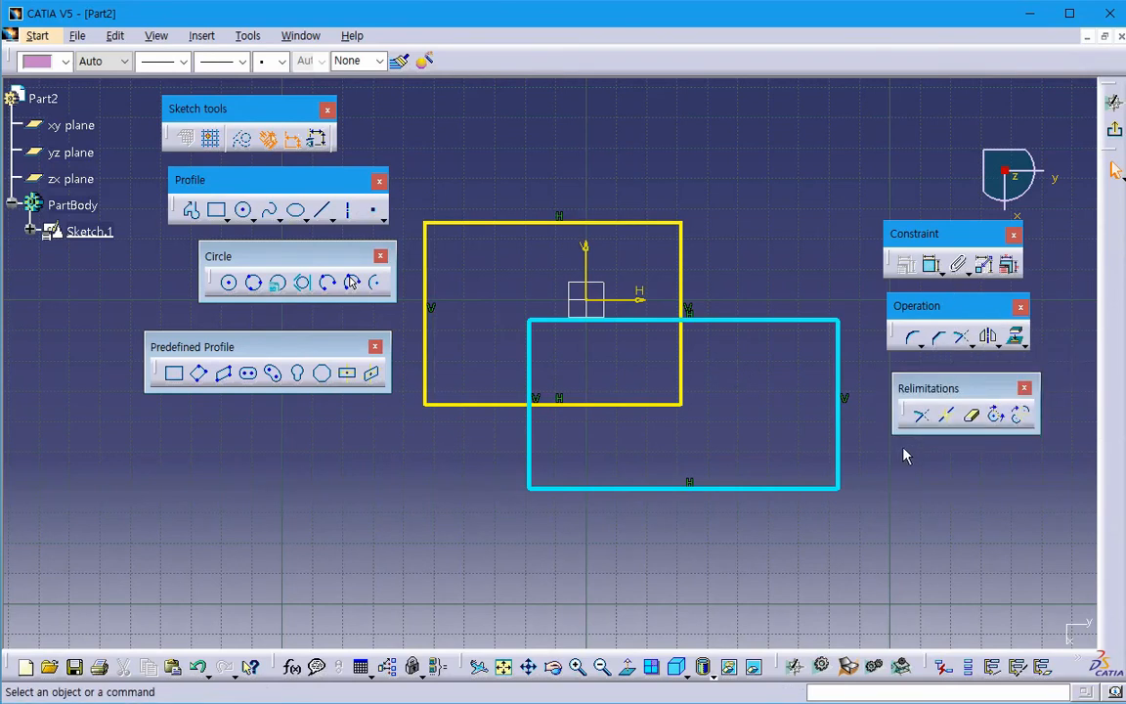
# - Break both rectangles at their two intersections using Quick Trim with the break-and-keep option, then exit the sketch
pyautogui.click(973, 417)
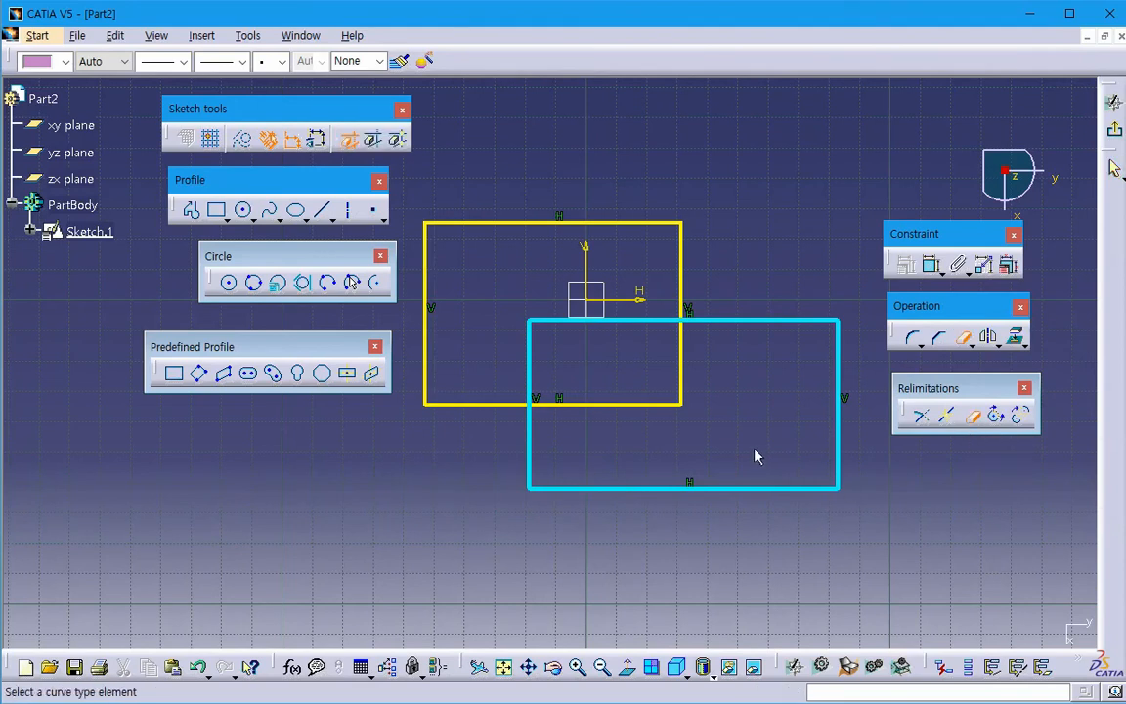
pyautogui.click(407, 144)
pyautogui.keyDown('ctrl'); pyautogui.moveTo(726, 380); pyautogui.dragTo(722, 347, button='middle'); pyautogui.keyUp('ctrl')
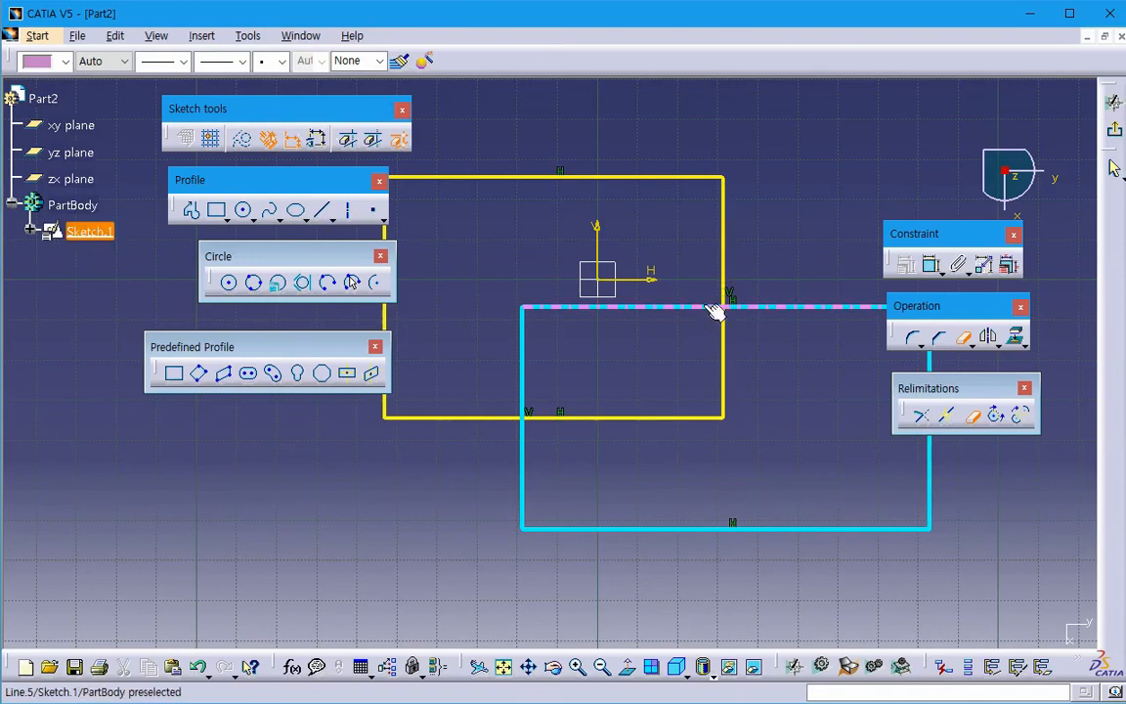
pyautogui.moveTo(714, 310); pyautogui.dragTo(624, 327, button='middle')
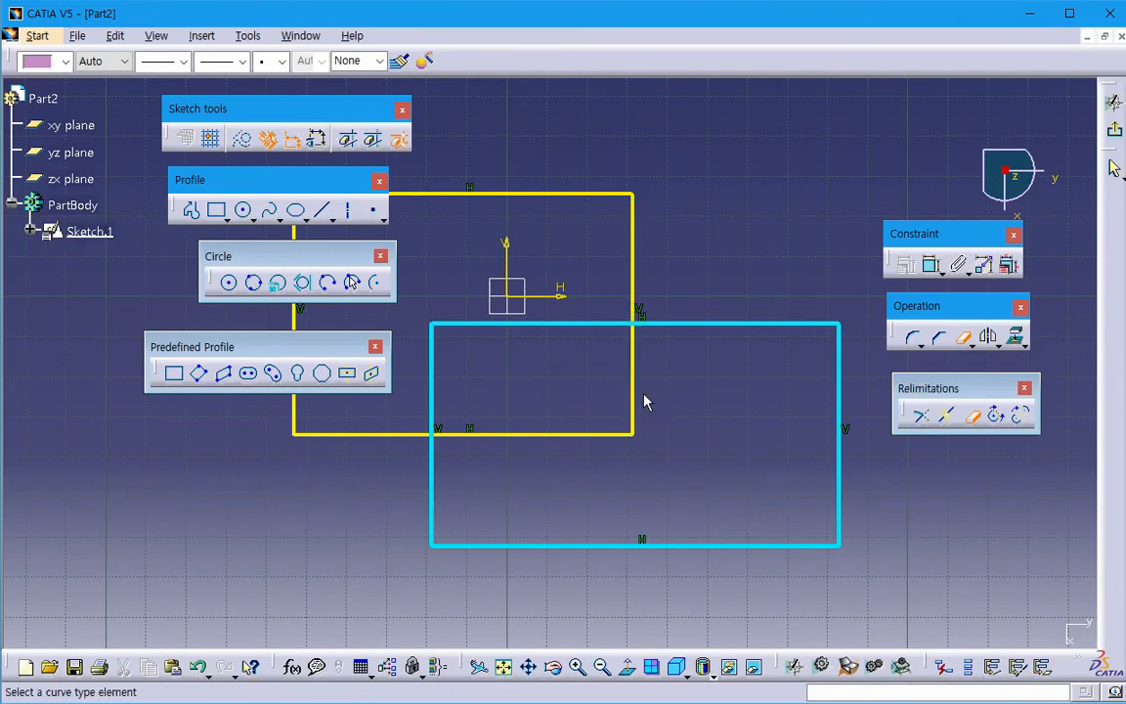
pyautogui.moveTo(665, 386); pyautogui.dragTo(677, 384, button='middle')
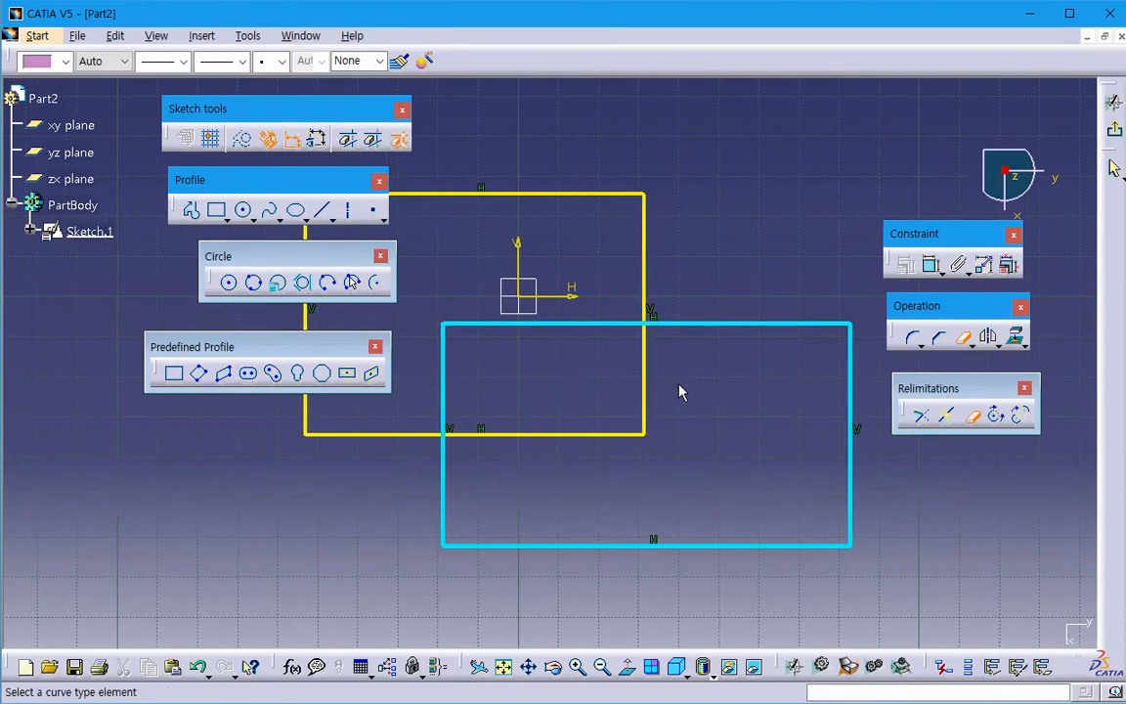
pyautogui.click(647, 354)
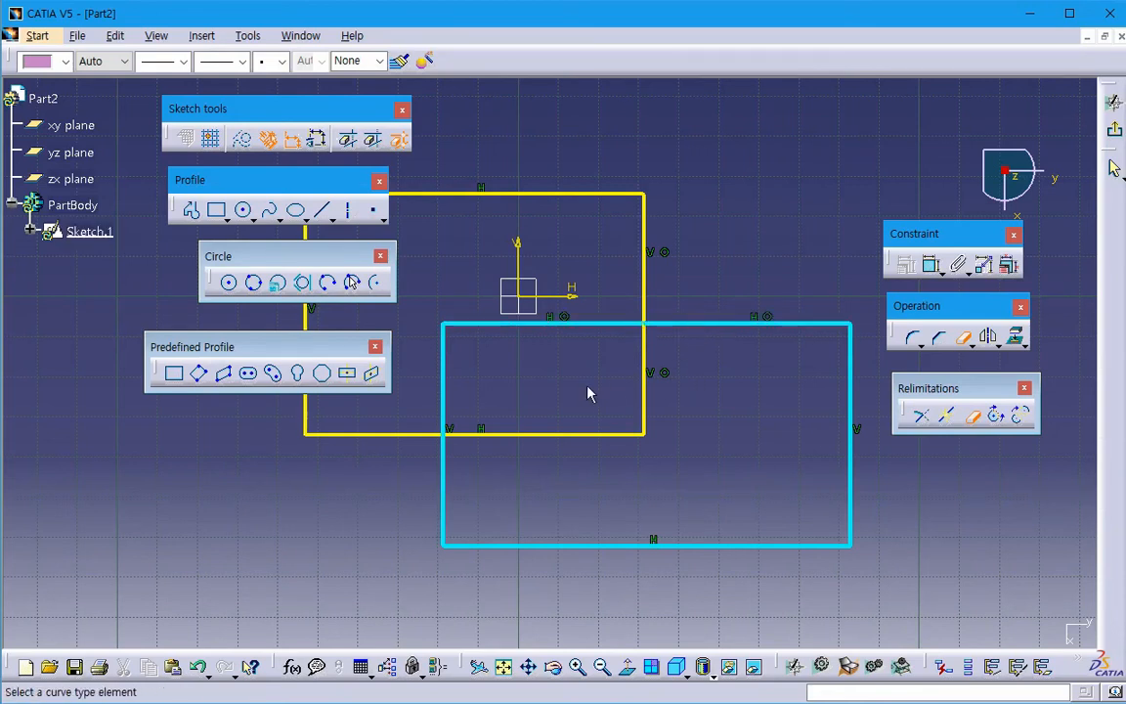
pyautogui.moveTo(587, 394); pyautogui.dragTo(699, 389, button='middle')
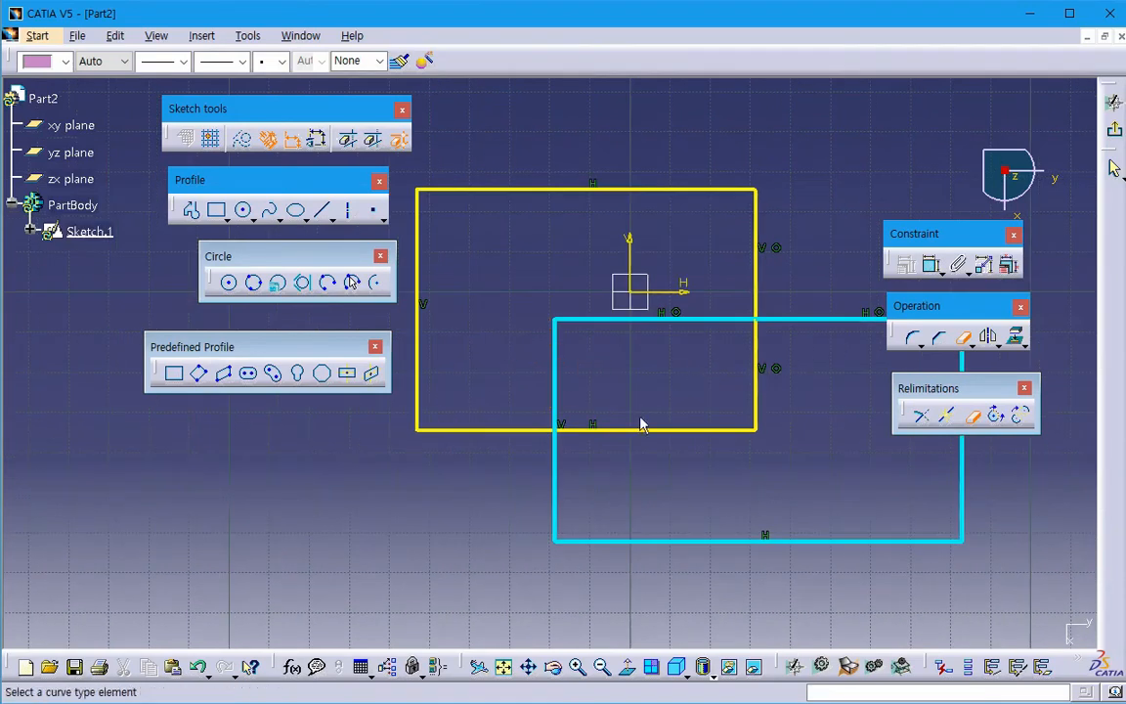
pyautogui.click(556, 399)
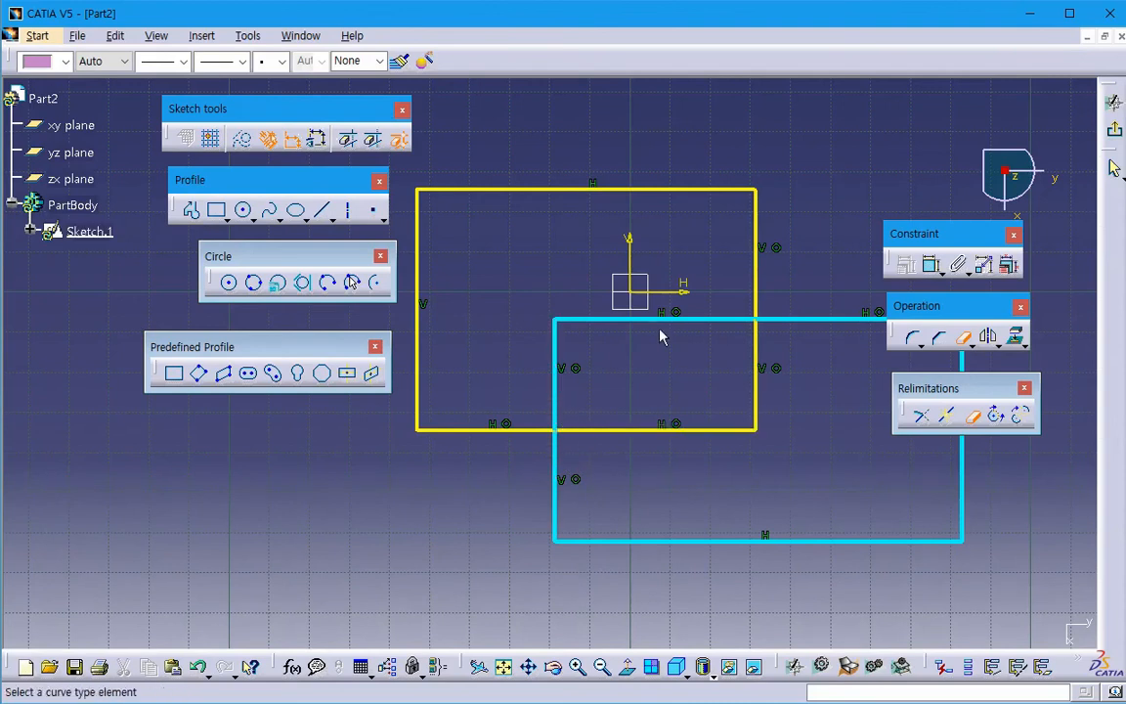
pyautogui.click(1114, 129)
pyautogui.moveTo(729, 472)
pyautogui.mouseDown(button='middle')
pyautogui.moveTo(524, 515)
pyautogui.moveTo(730, 414)
pyautogui.moveTo(536, 445)
pyautogui.moveTo(533, 457)
pyautogui.mouseUp(button='middle')
pyautogui.click(528, 454)
pyautogui.click(183, 208)
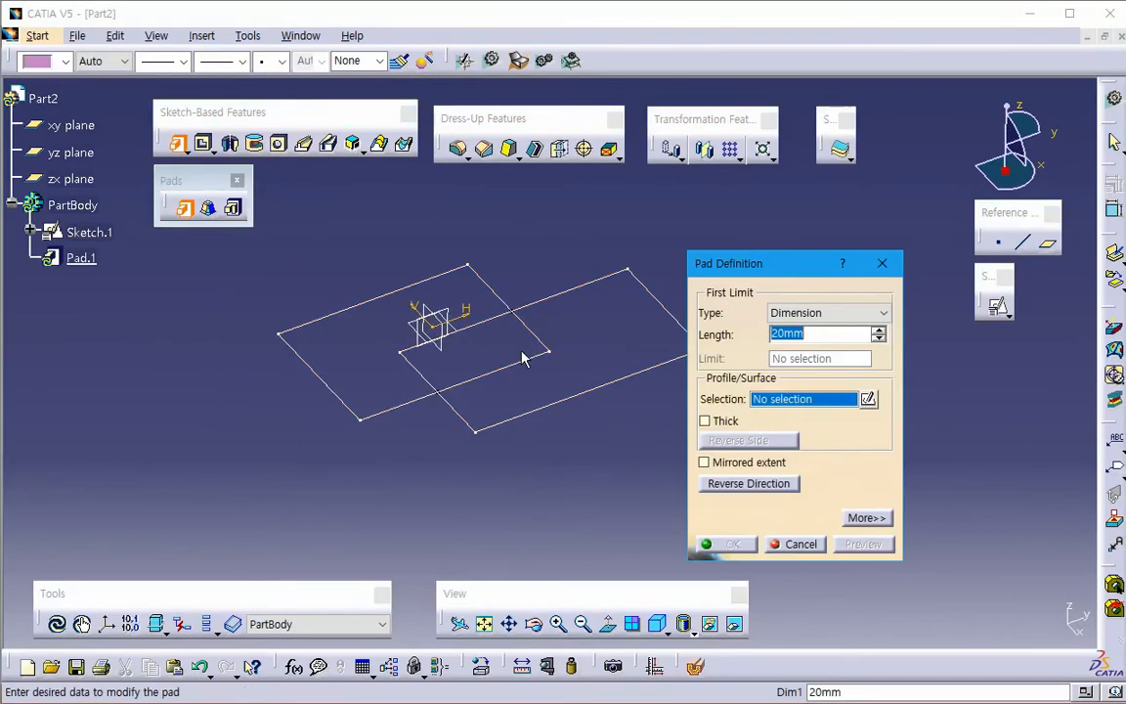
pyautogui.click(867, 398)
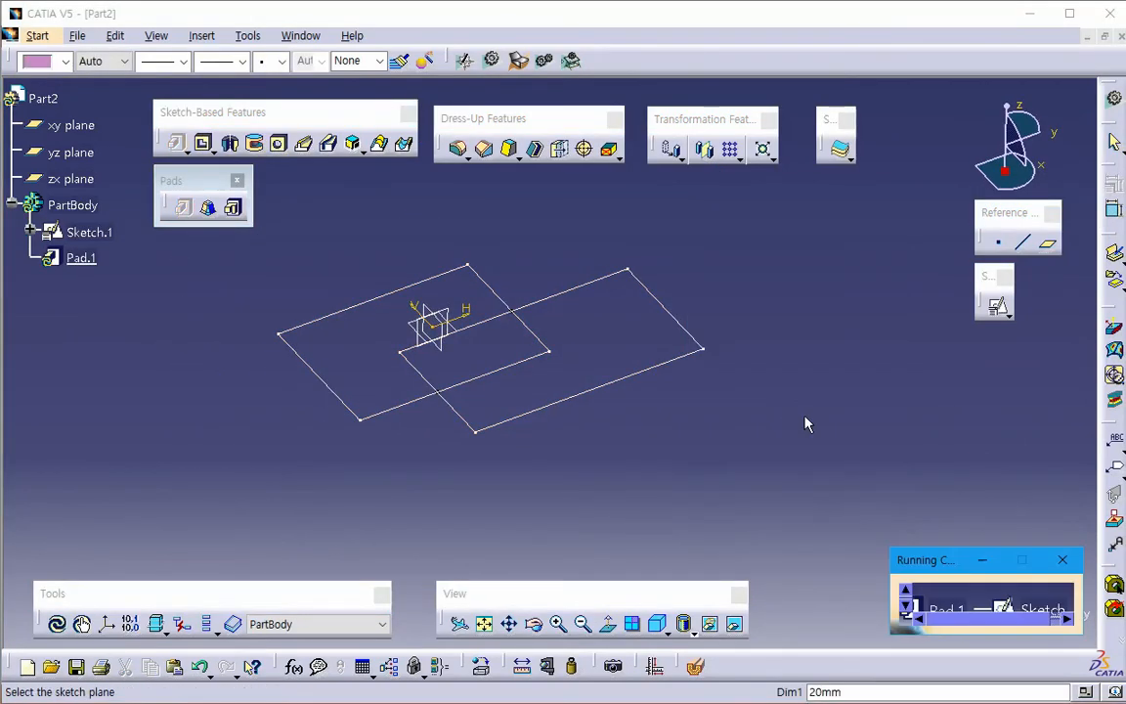
pyautogui.click(1063, 559)
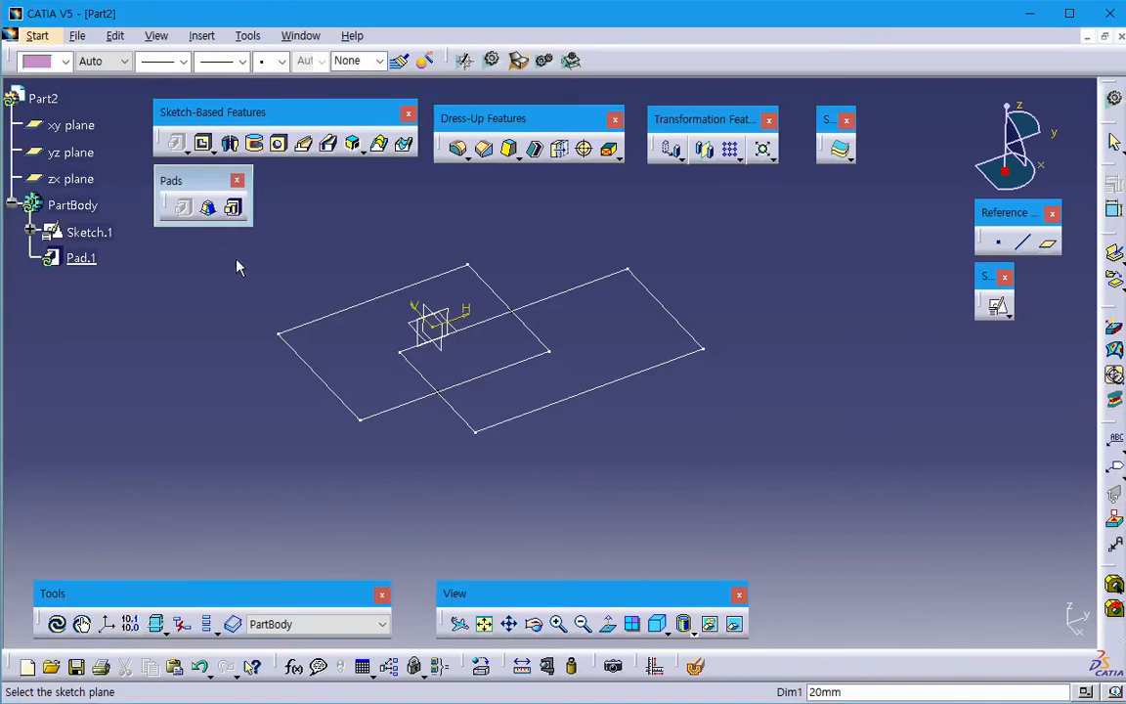
pyautogui.press('Escape')
# - Preview a 20 mm pad of the rectangles' overlapping region, picking one edge from each rectangle as profile sub-elements, and cancel the pad
pyautogui.click(184, 208)
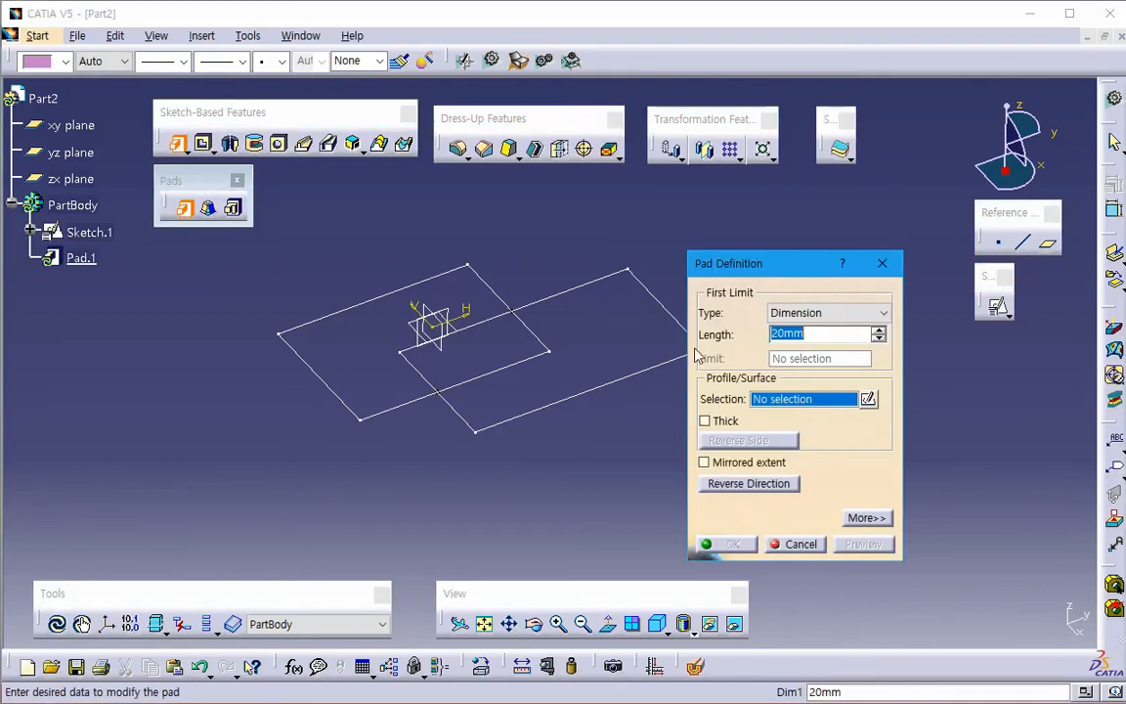
pyautogui.rightClick(790, 397)
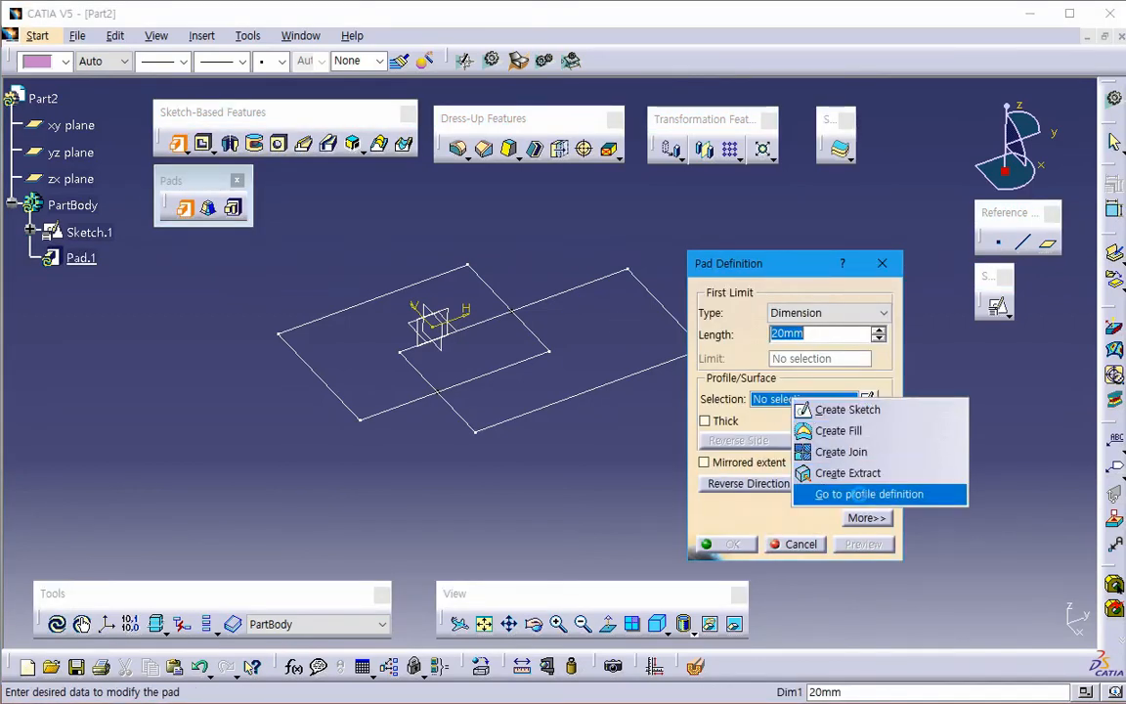
pyautogui.click(856, 495)
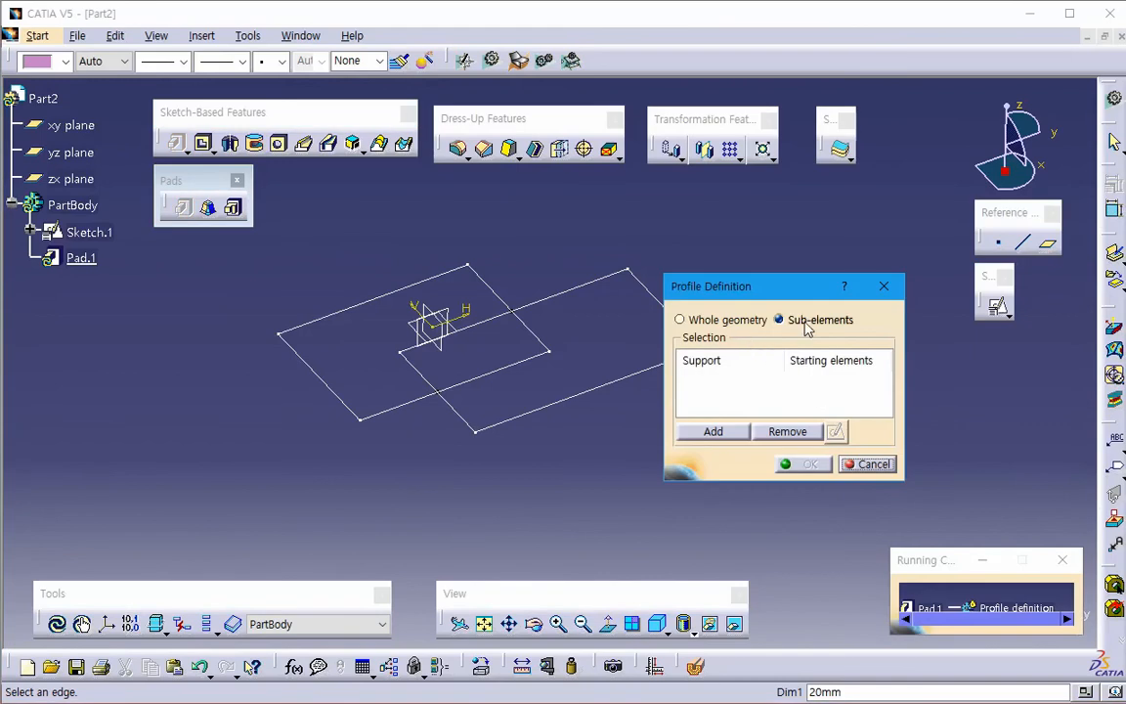
pyautogui.click(520, 365)
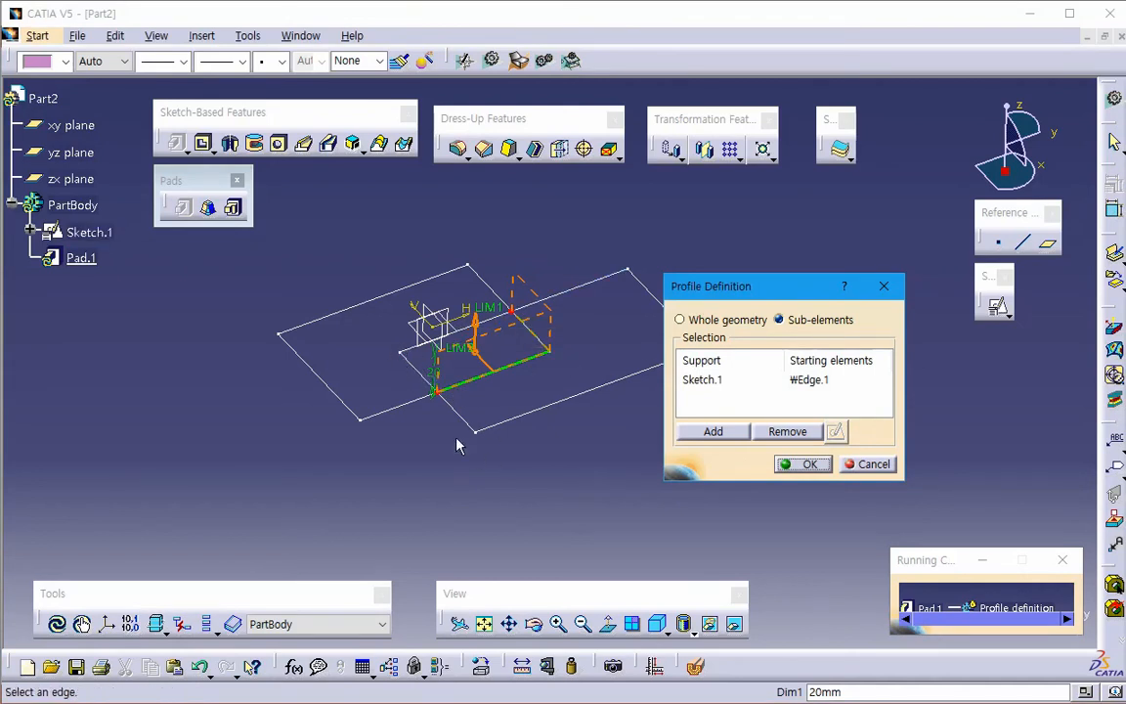
pyautogui.click(418, 371)
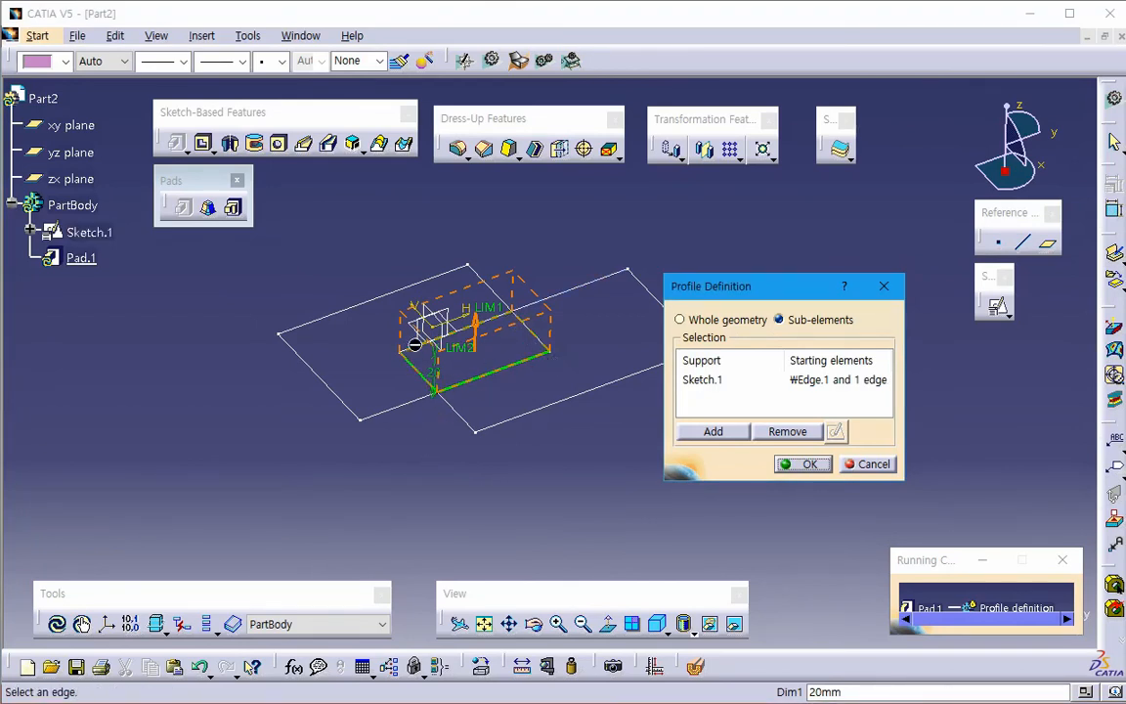
pyautogui.click(811, 464)
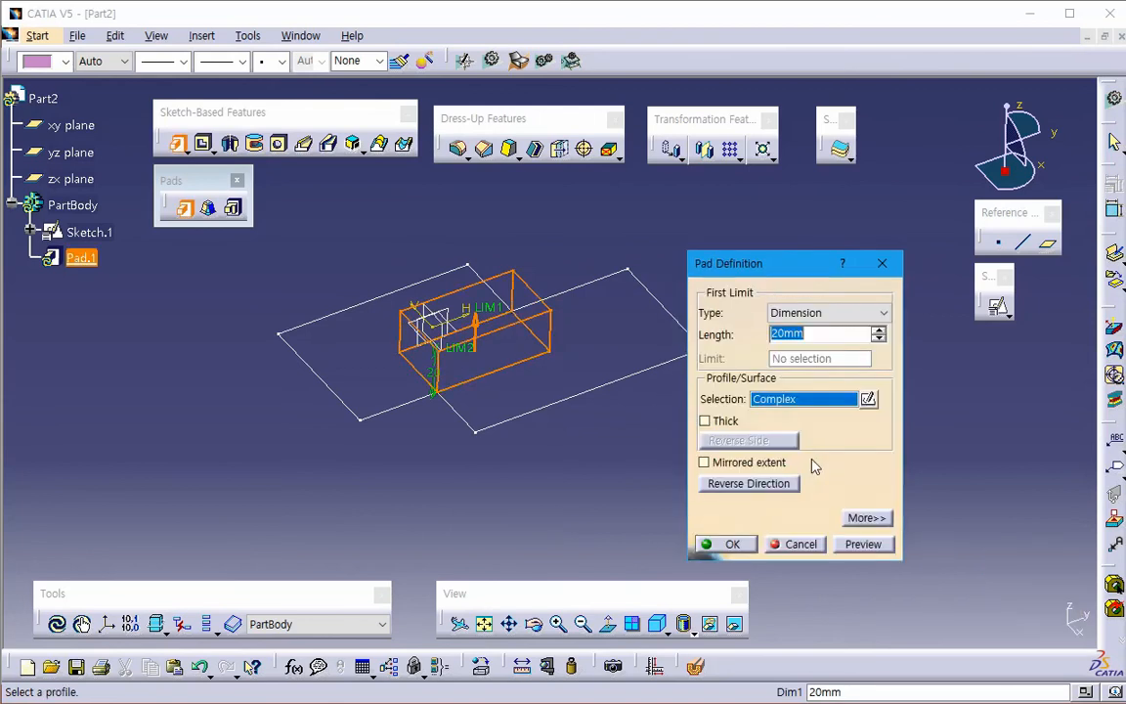
pyautogui.click(864, 544)
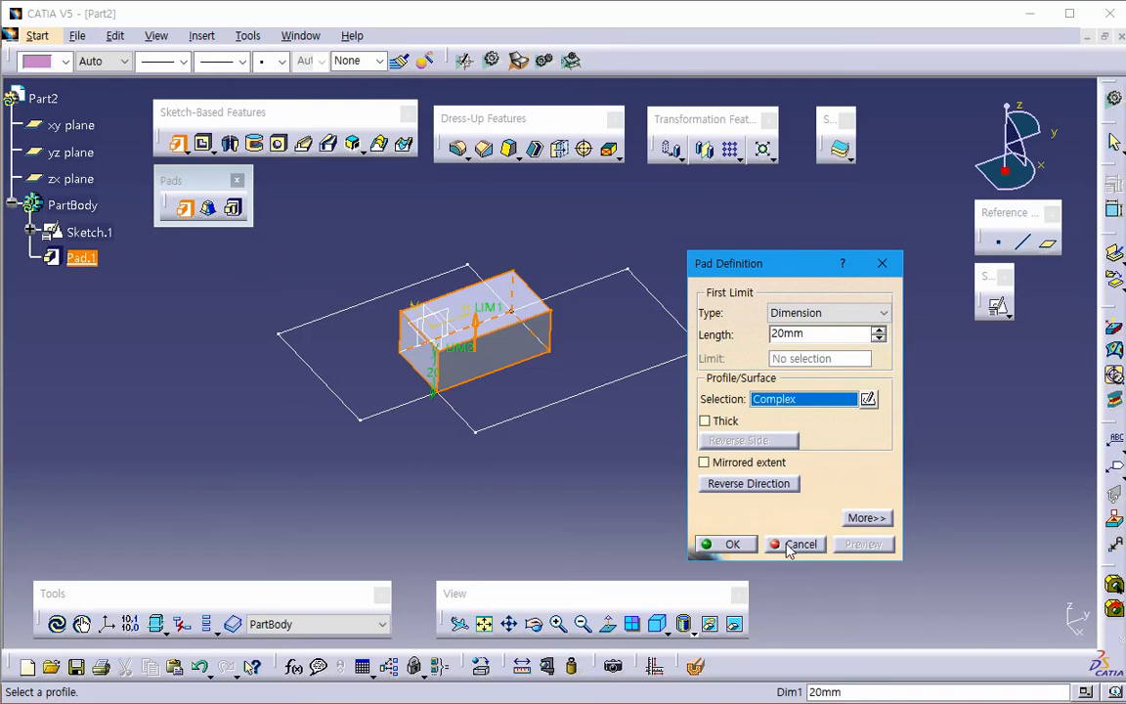
pyautogui.click(790, 549)
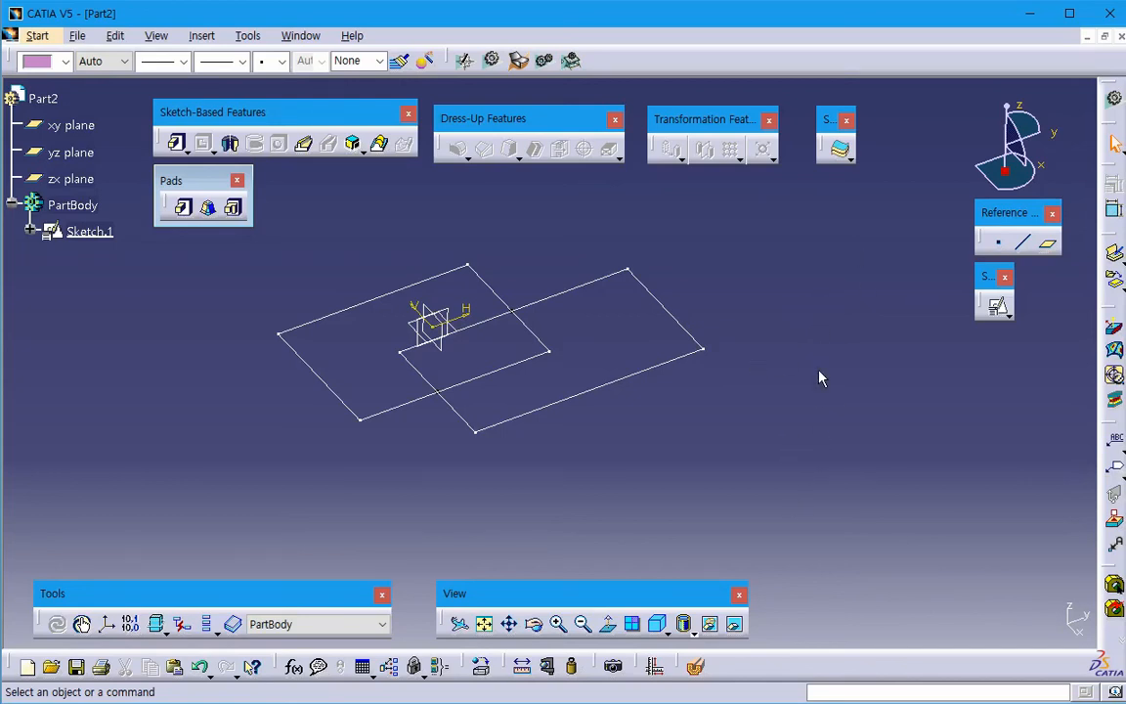
# - Switch to the open Pad_01.CATPart document
pyautogui.click(300, 35)
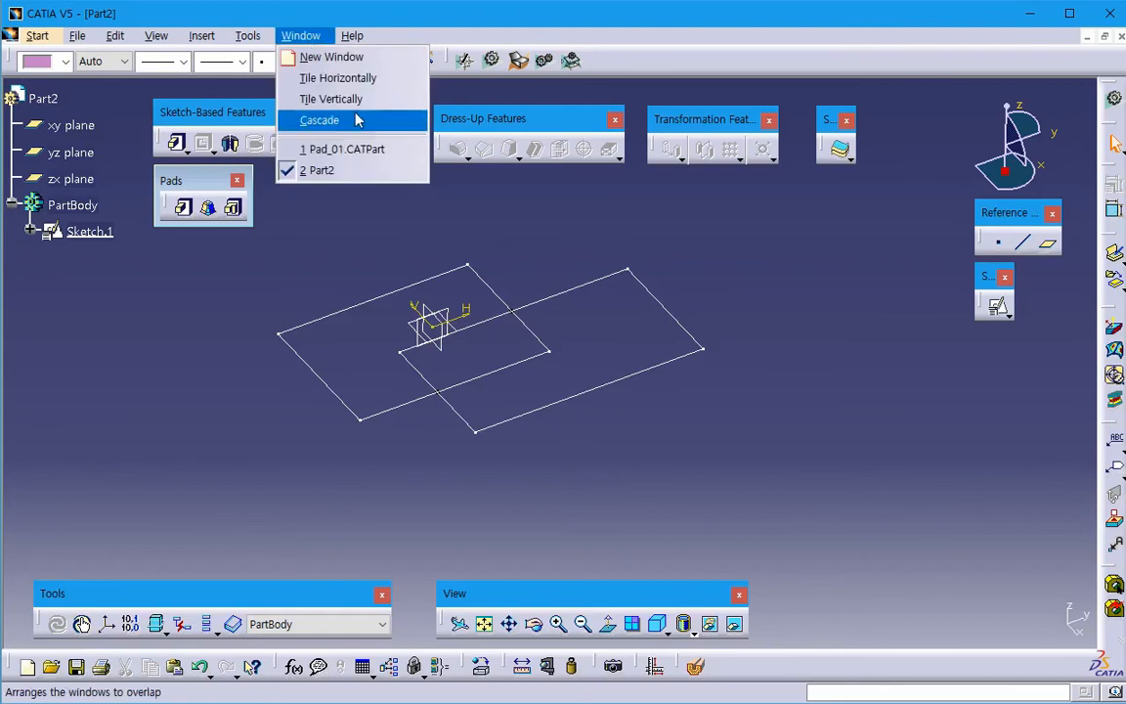
pyautogui.click(334, 137)
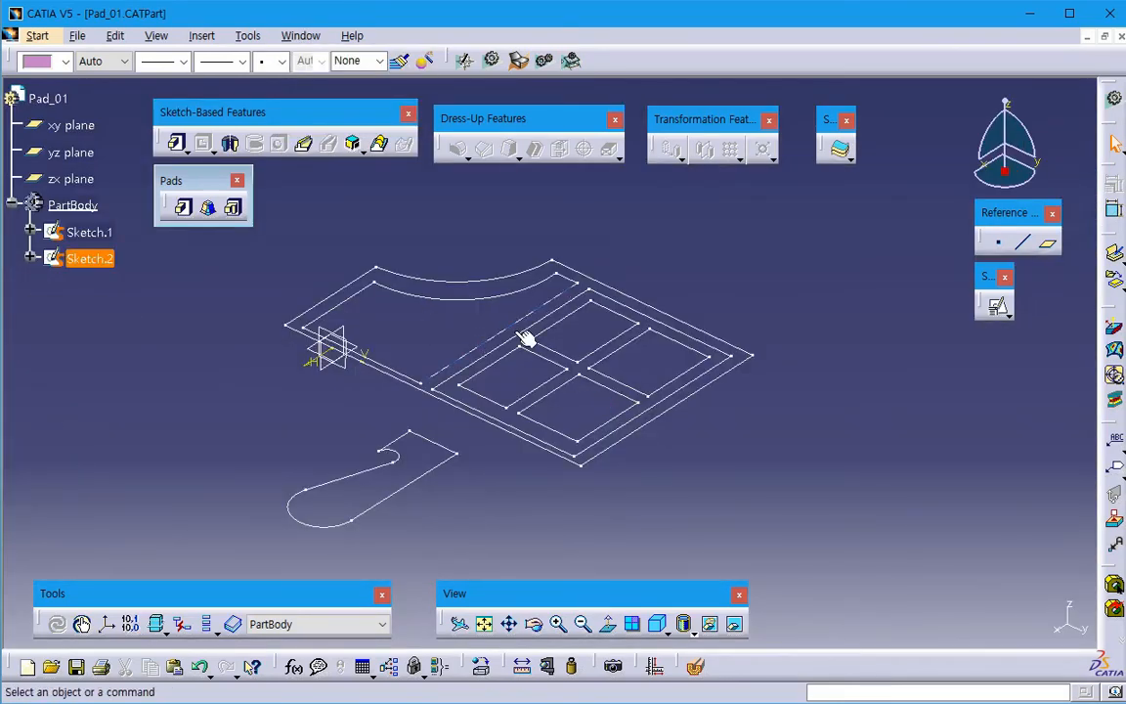
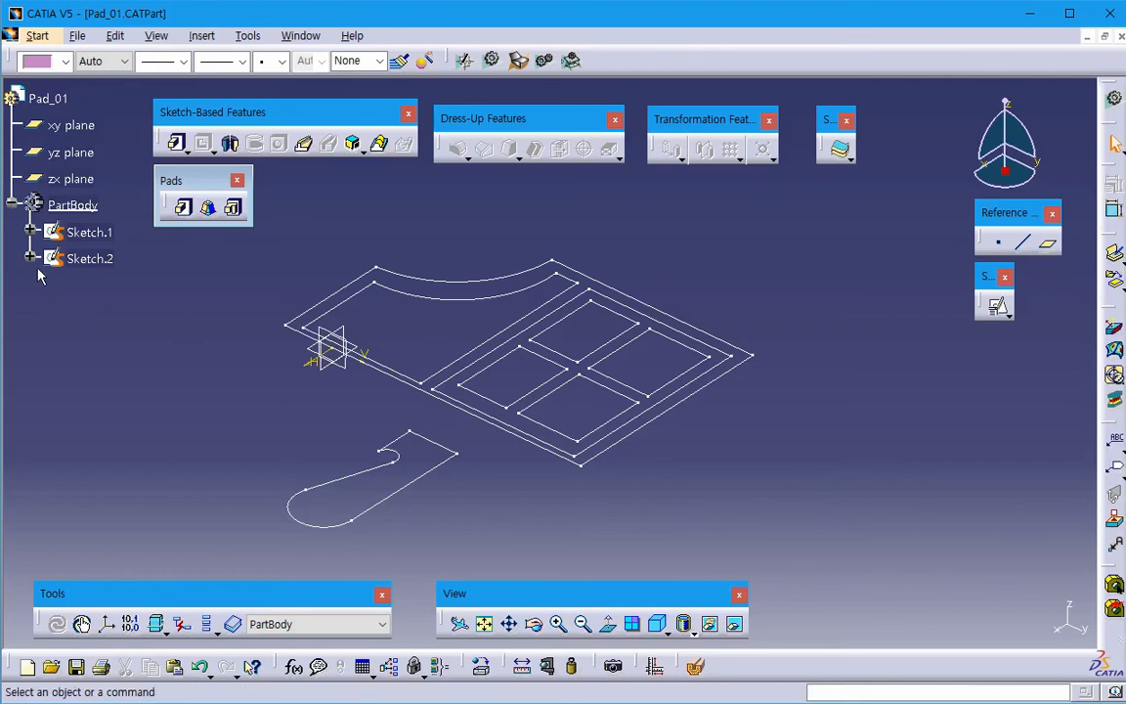
pyautogui.click(183, 206)
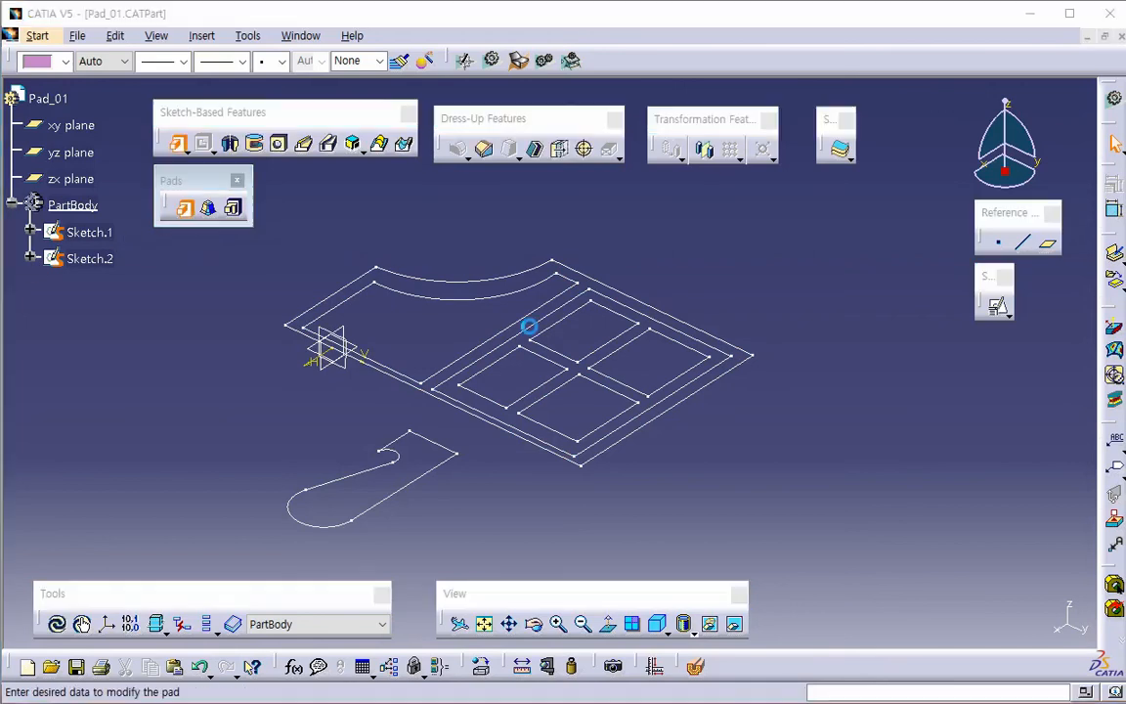
pyautogui.rightClick(799, 400)
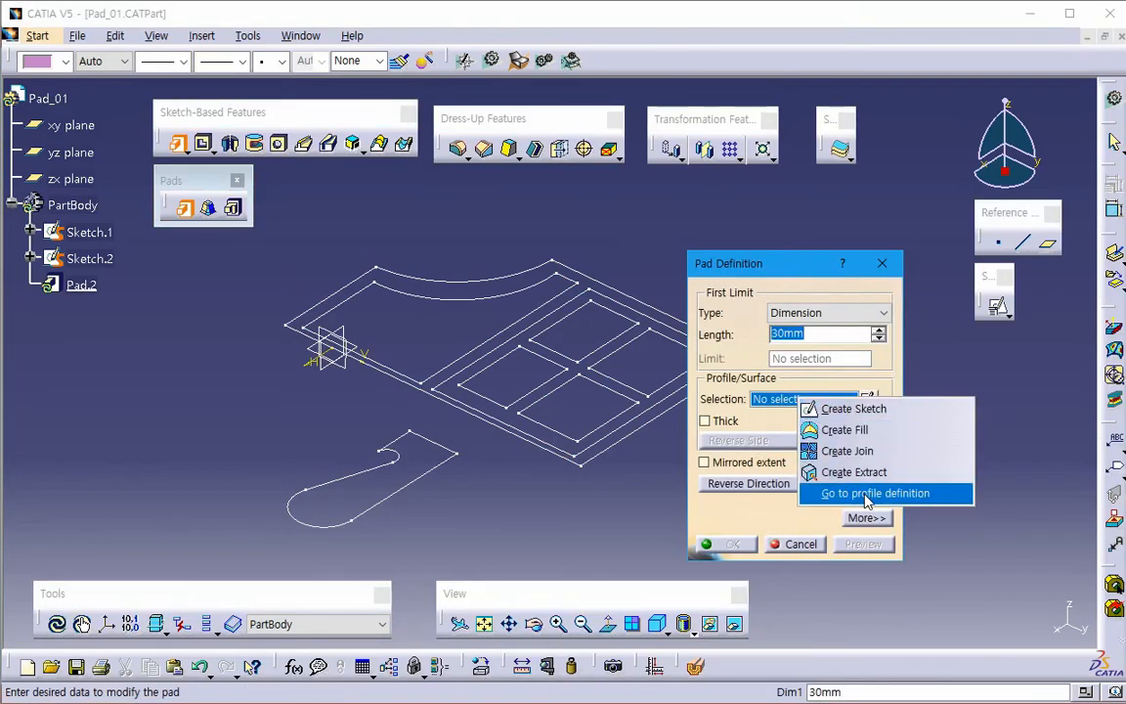
pyautogui.click(779, 535)
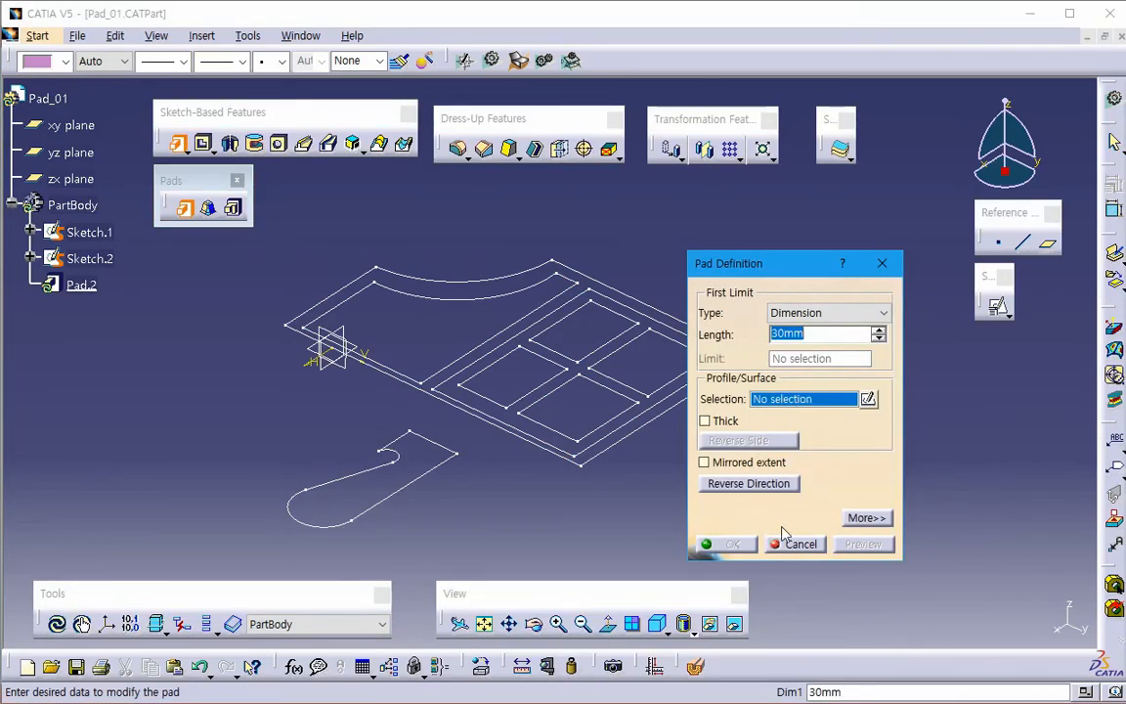
pyautogui.click(779, 535)
# - Open Sketch.2 for editing and detach the sketcher Tools as a floating toolbar
pyautogui.doubleClick(90, 258)
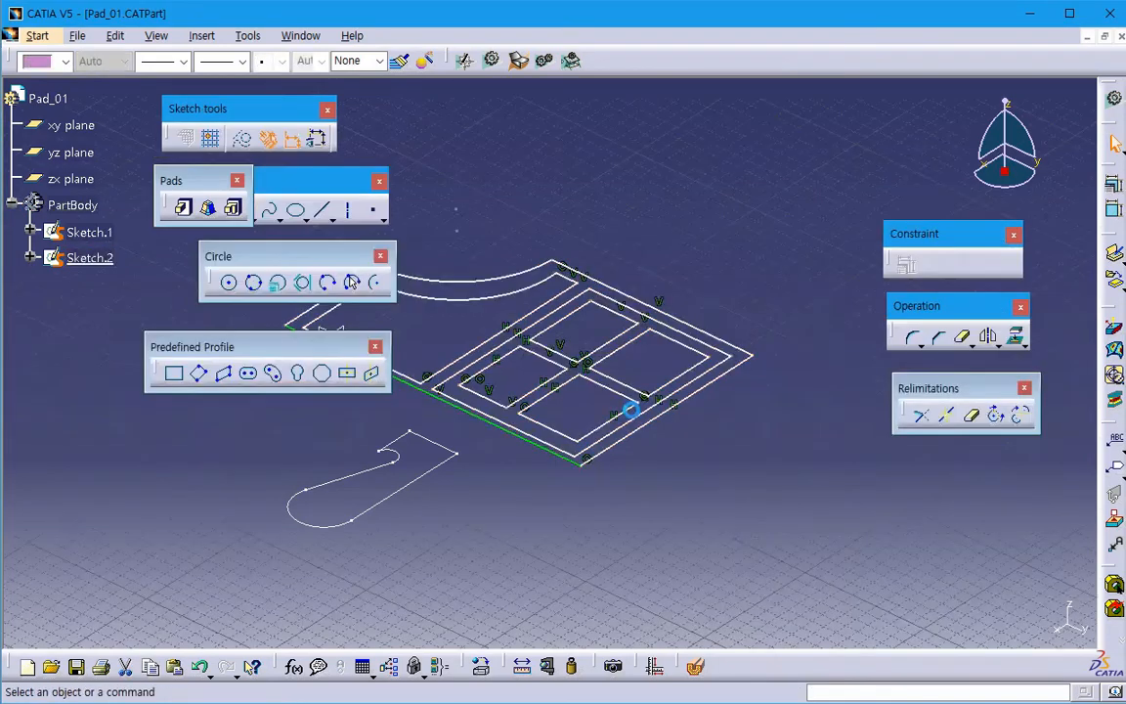
pyautogui.moveTo(659, 494)
pyautogui.mouseDown(button='middle')
pyautogui.moveTo(663, 452)
pyautogui.moveTo(667, 463)
pyautogui.mouseUp(button='middle')
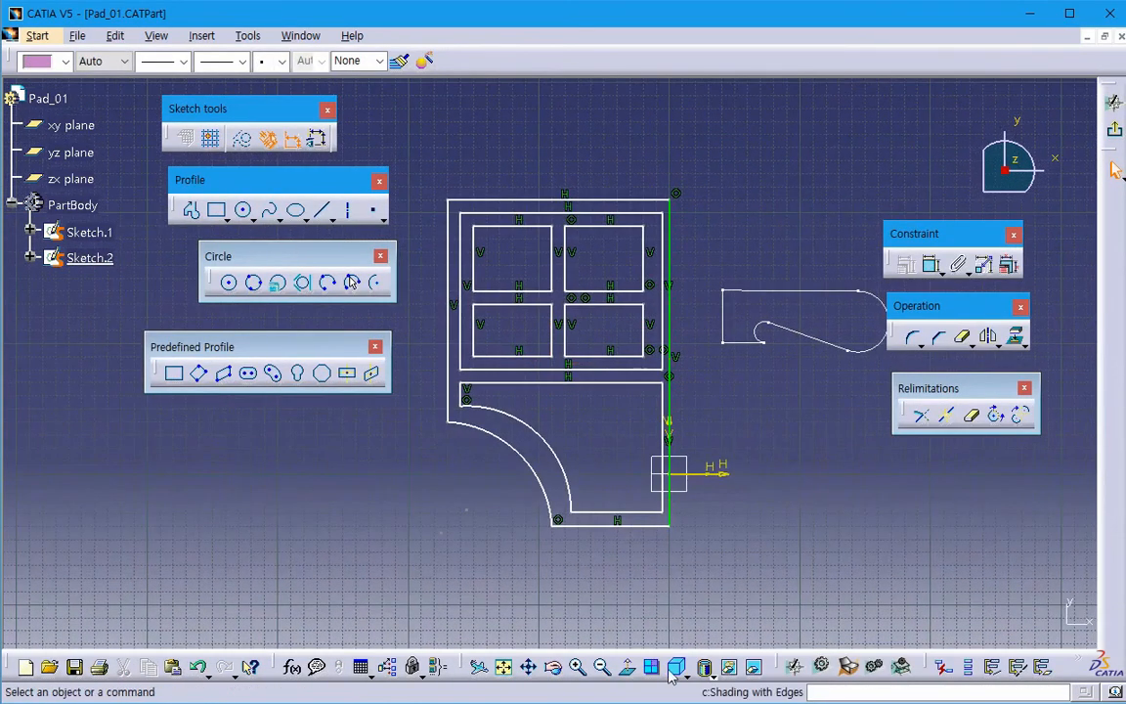
pyautogui.moveTo(922, 673); pyautogui.dragTo(357, 581)
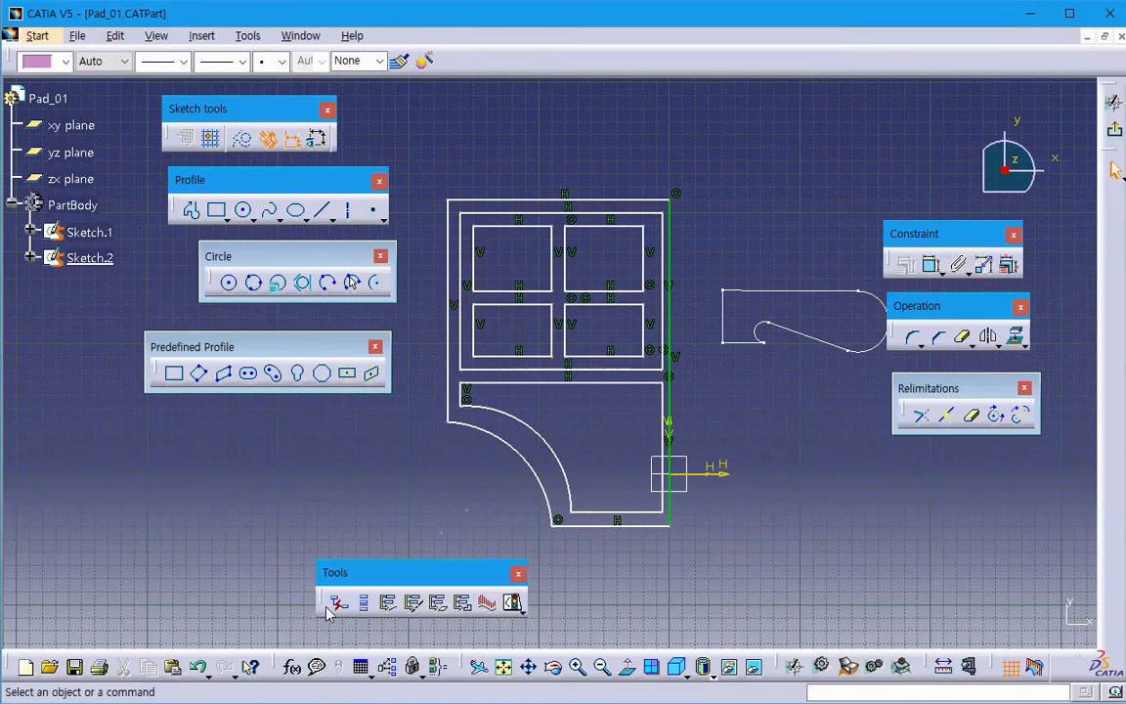
# - Create a yellow output profile from the lower-left small rectangle in Sketch.2, using Wire (Automatic Propagation) mode
pyautogui.click(465, 605)
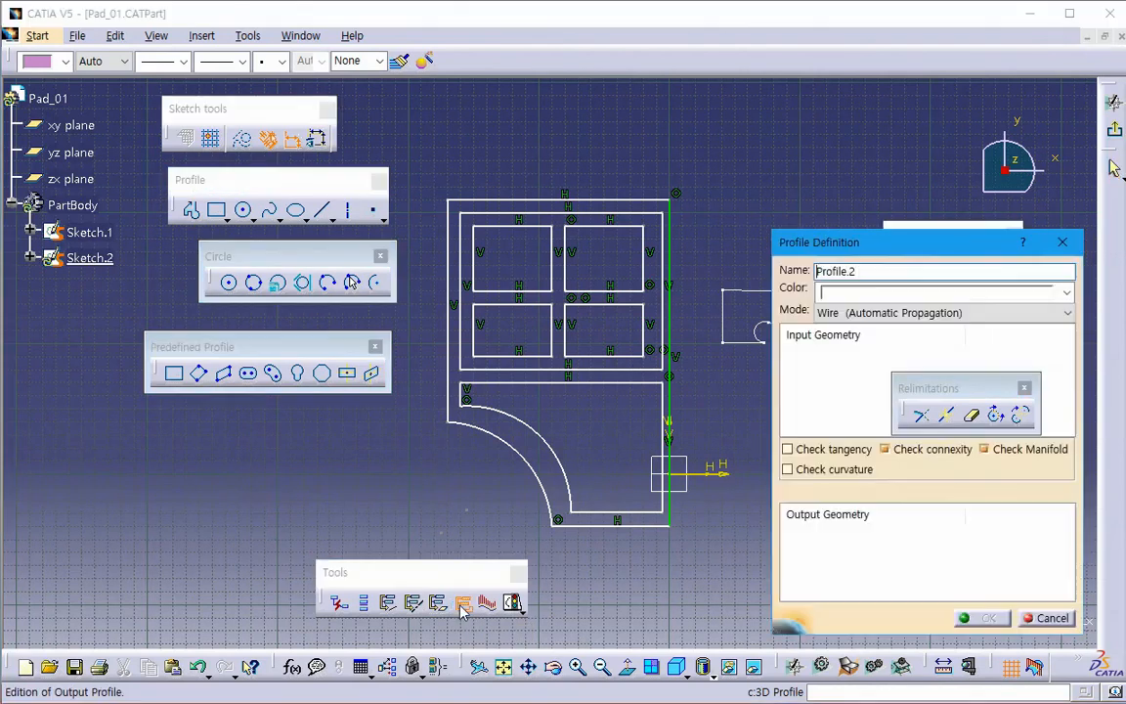
pyautogui.click(473, 311)
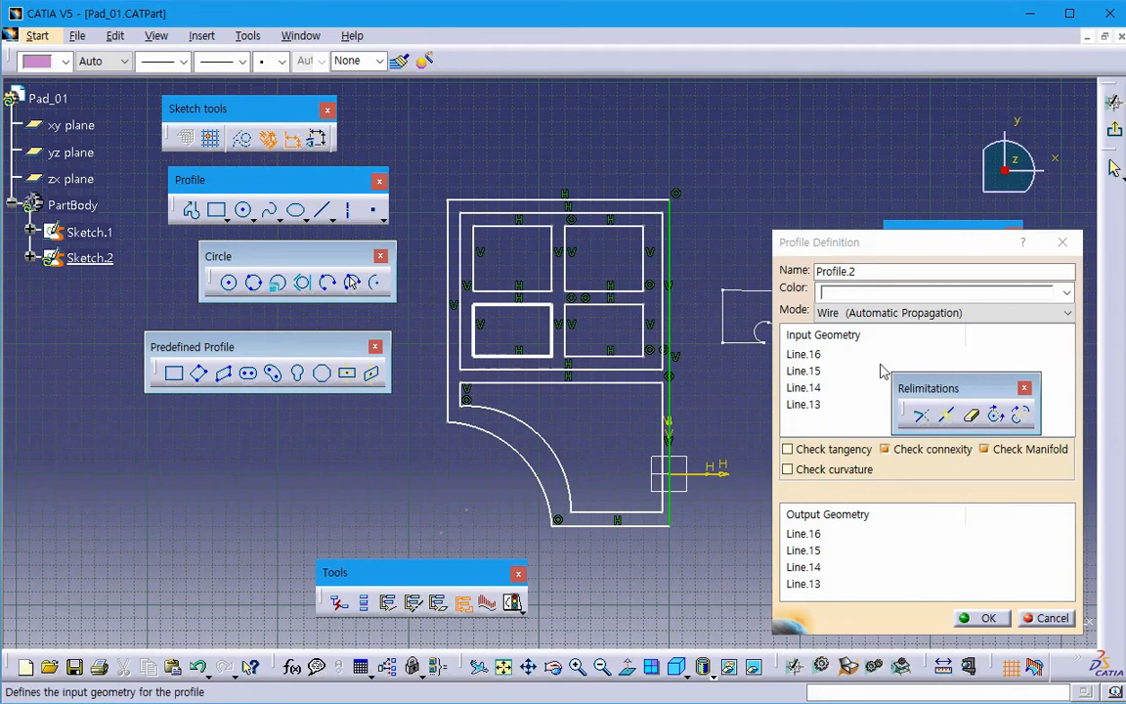
pyautogui.click(864, 296)
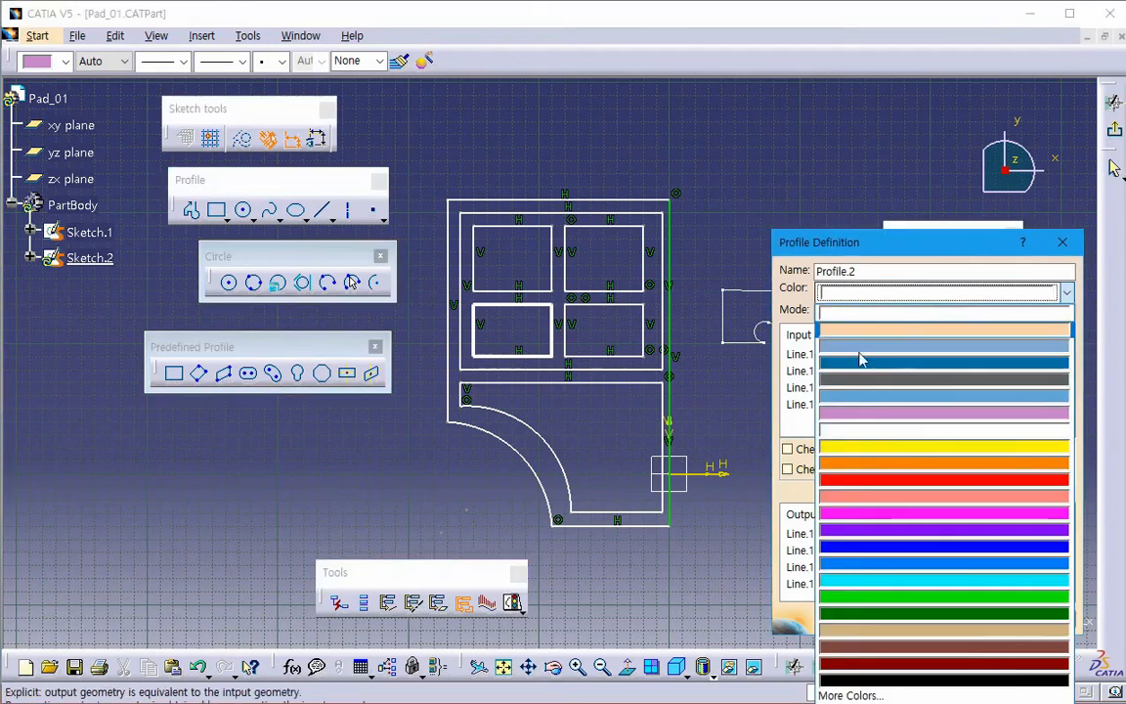
pyautogui.click(864, 452)
pyautogui.press('Return')
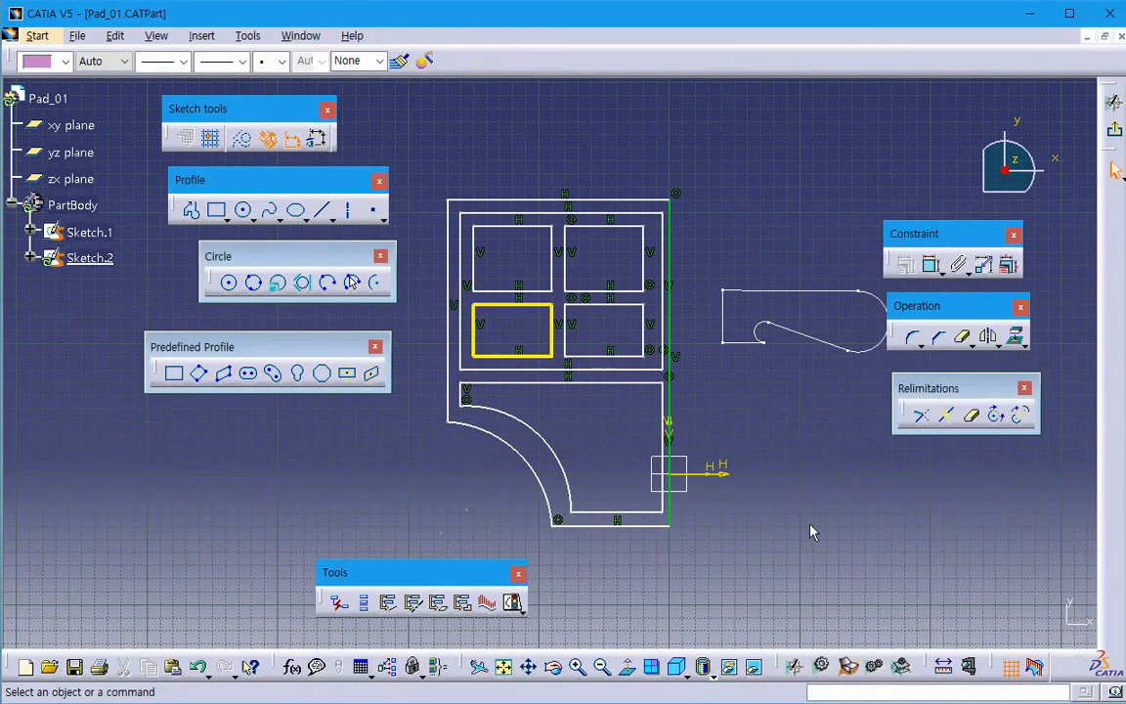
# - Create a light purple output profile from the inner contour with the concave arc below the rectangles, then exit the sketch
pyautogui.moveTo(752, 490); pyautogui.dragTo(753, 499, button='middle')
pyautogui.click(751, 503)
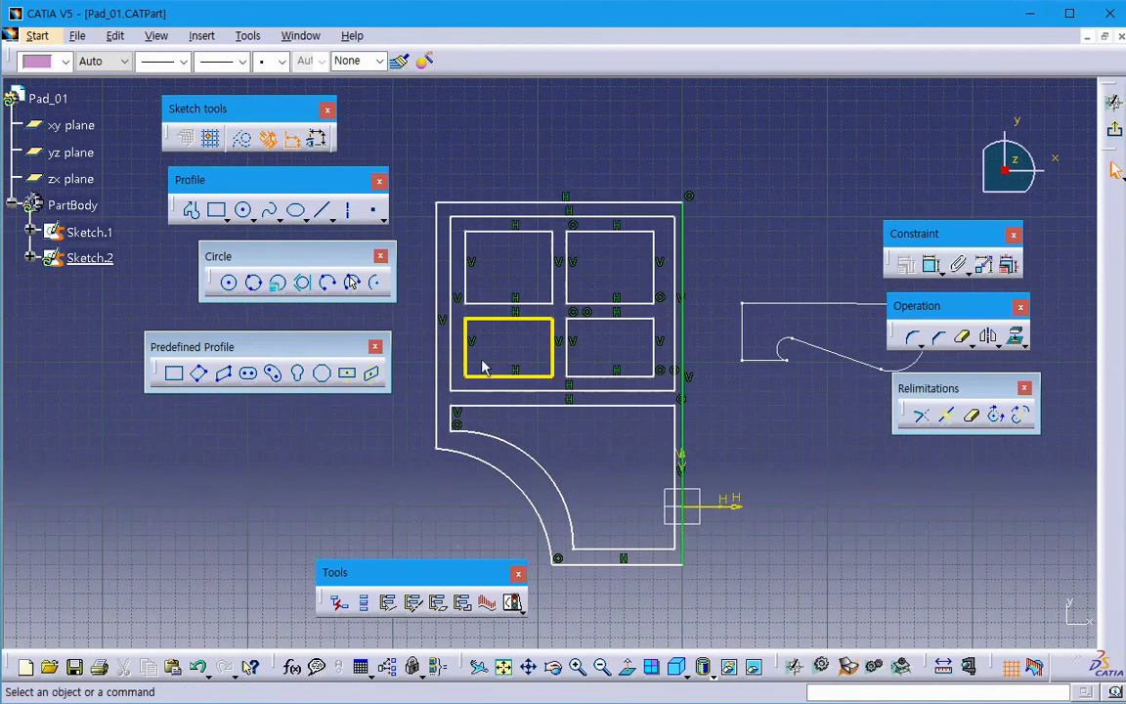
pyautogui.click(461, 602)
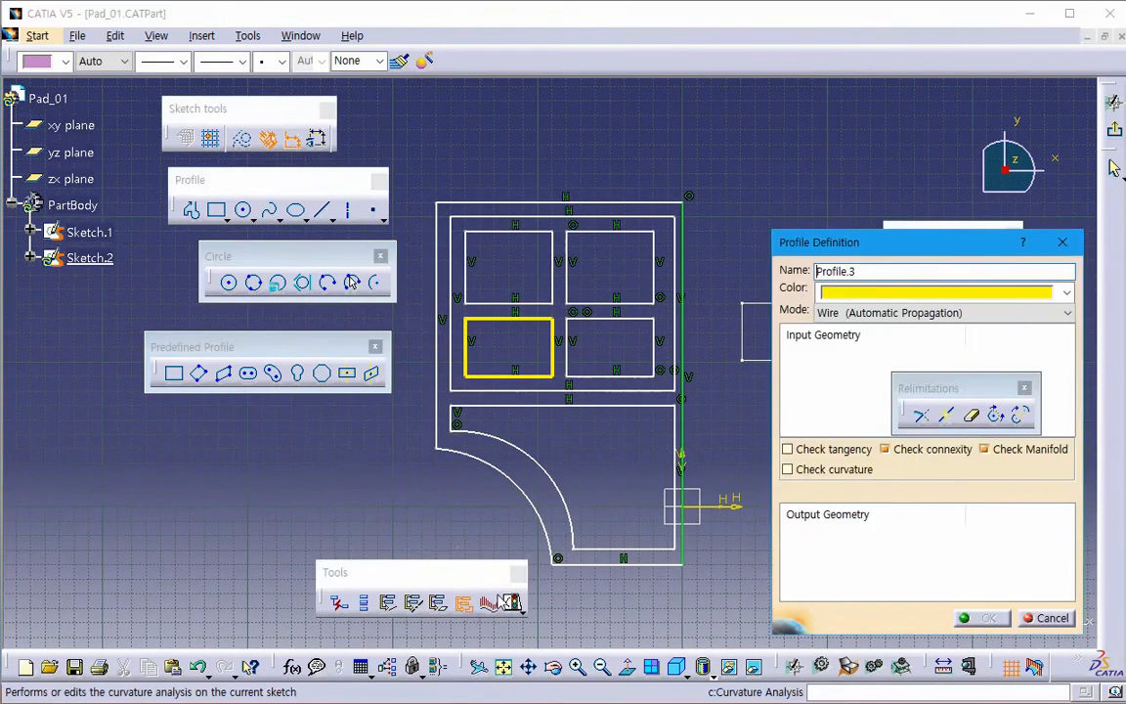
pyautogui.moveTo(578, 464); pyautogui.dragTo(560, 411, button='middle')
pyautogui.rightClick(614, 356)
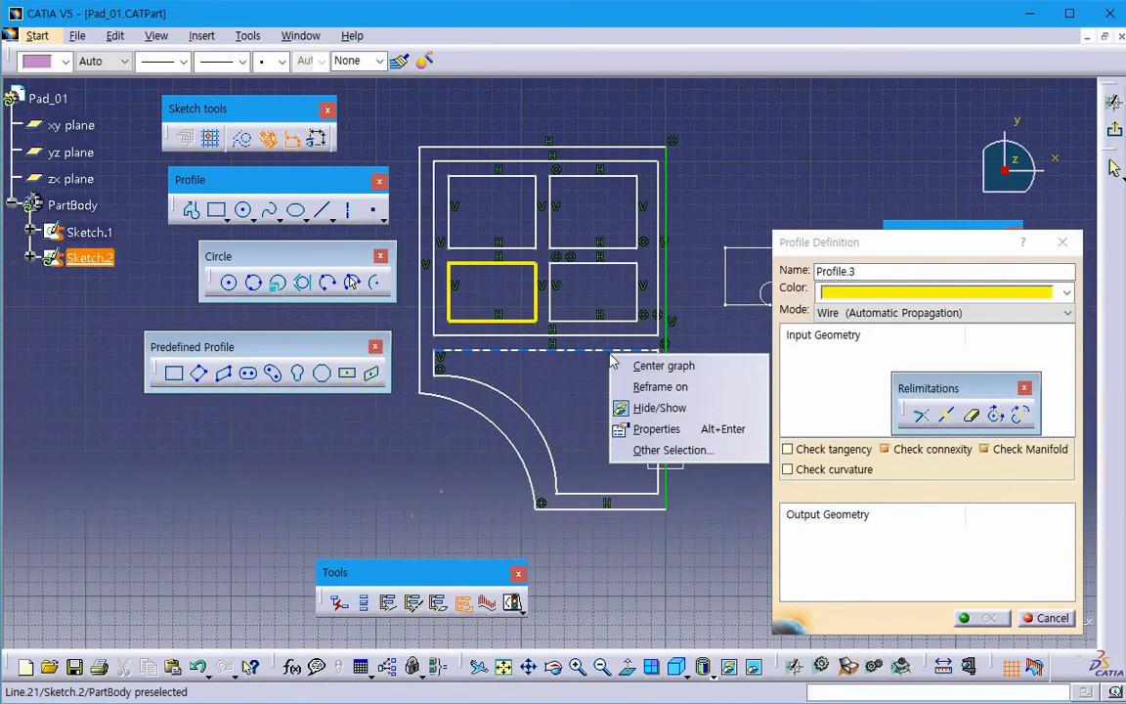
pyautogui.click(538, 391)
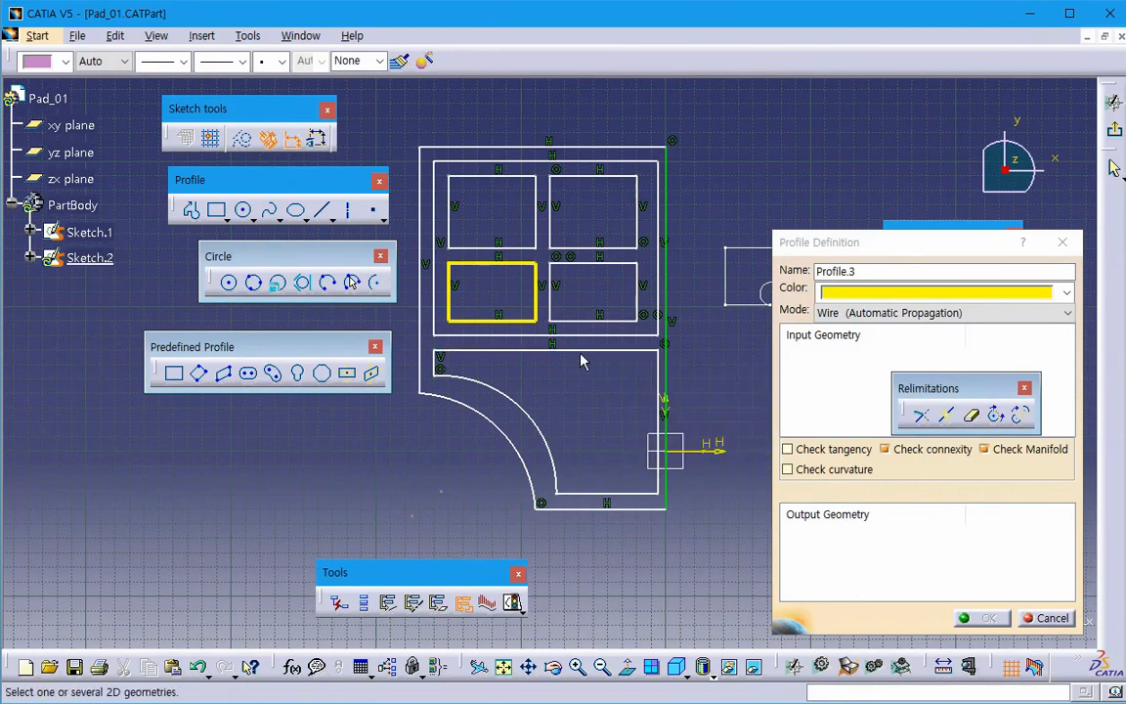
pyautogui.click(590, 356)
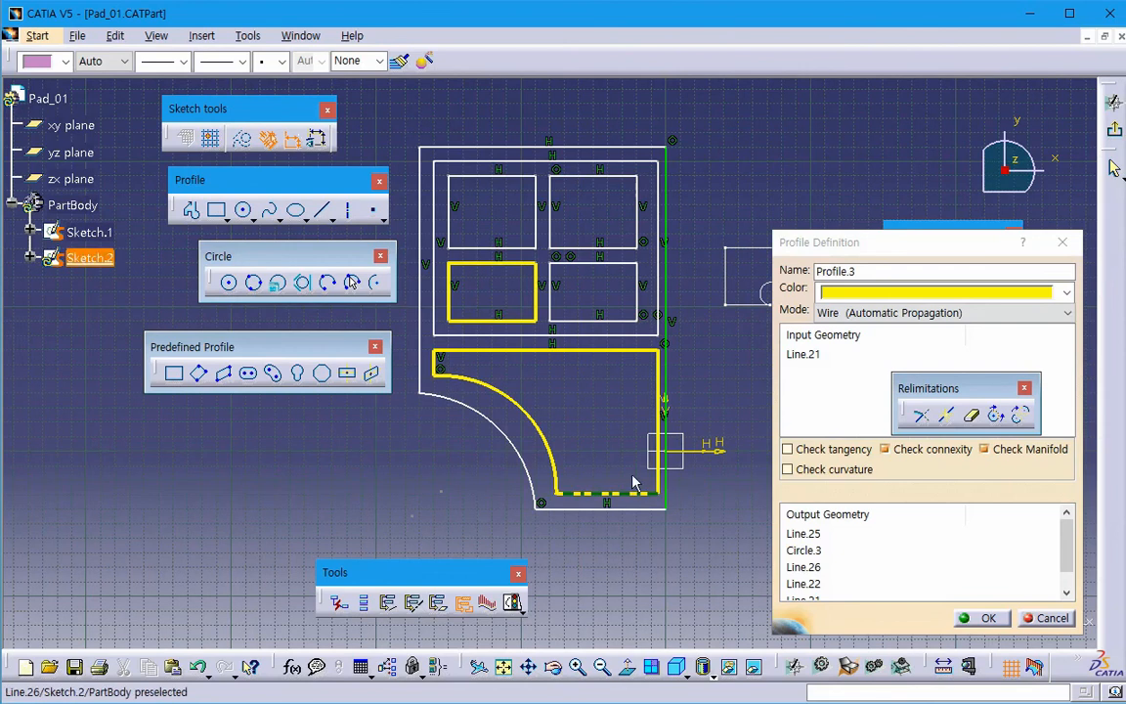
pyautogui.click(919, 293)
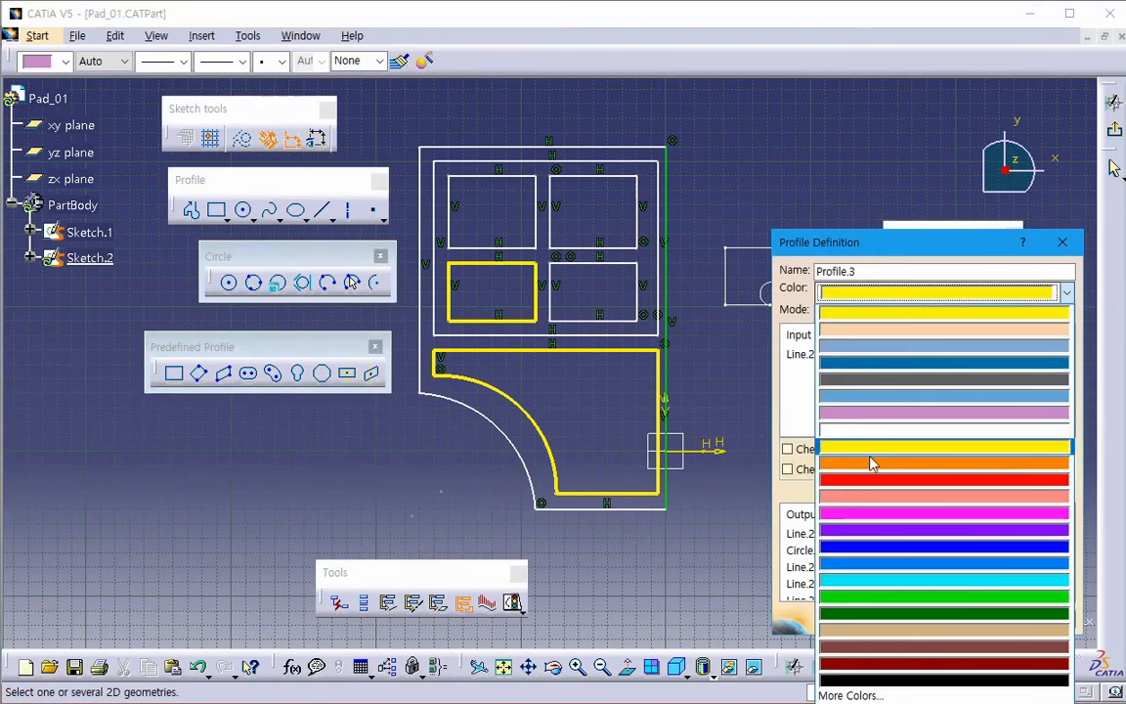
pyautogui.click(878, 423)
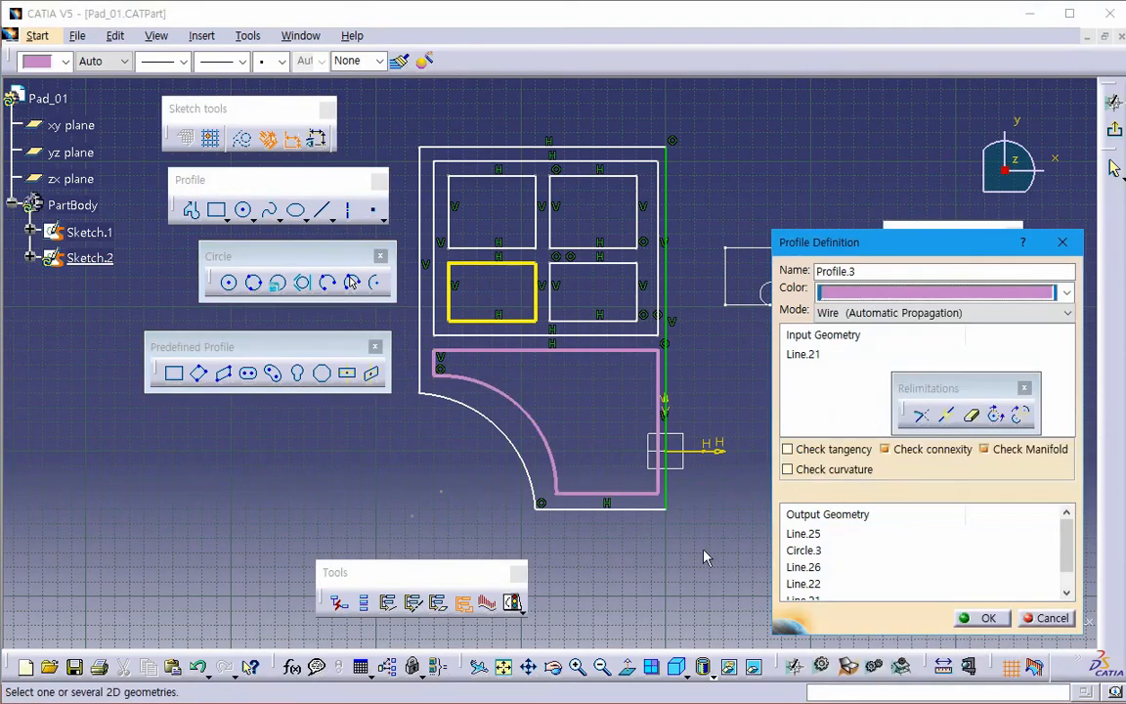
pyautogui.click(958, 618)
pyautogui.click(967, 666)
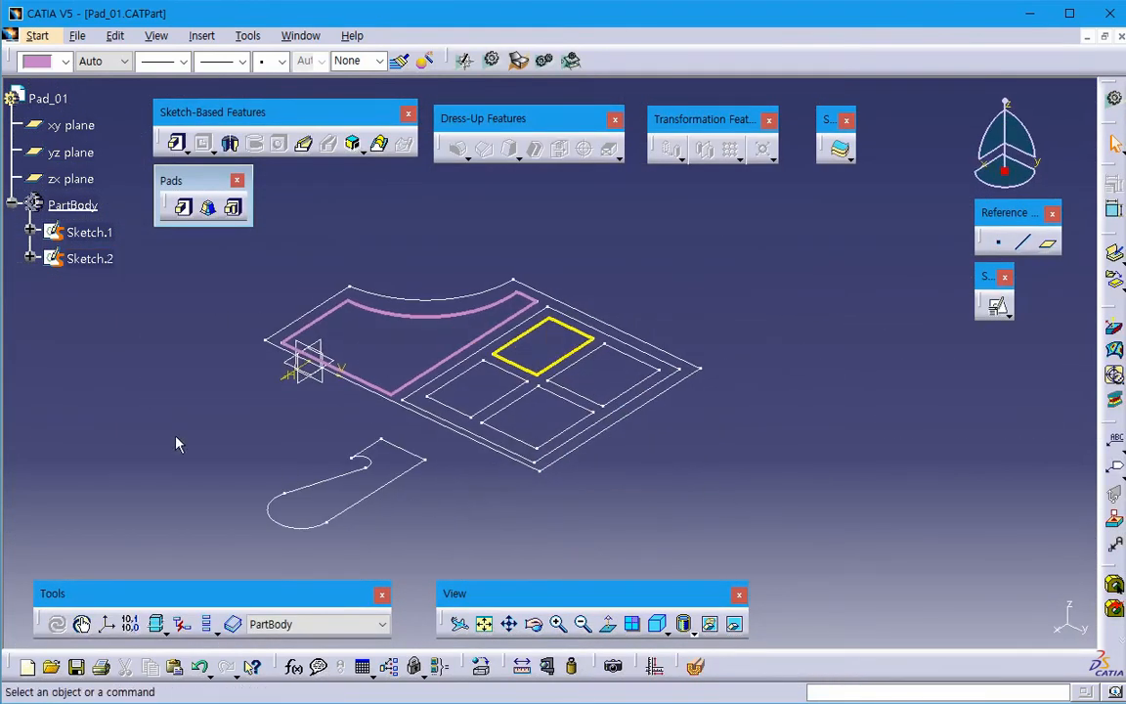
# - Expand Sketch.1, Sketch.2 and its Outputs in the specification tree, and highlight Profile.2 and Profile.3 to compare their geometry
pyautogui.click(30, 258)
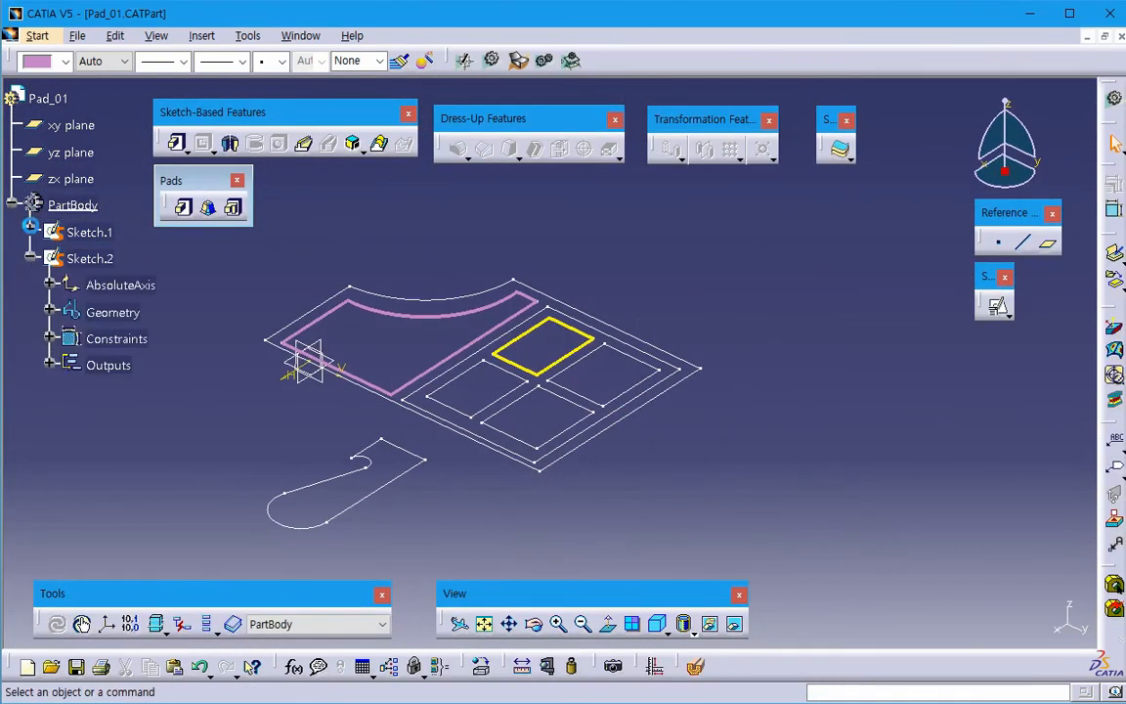
pyautogui.click(30, 232)
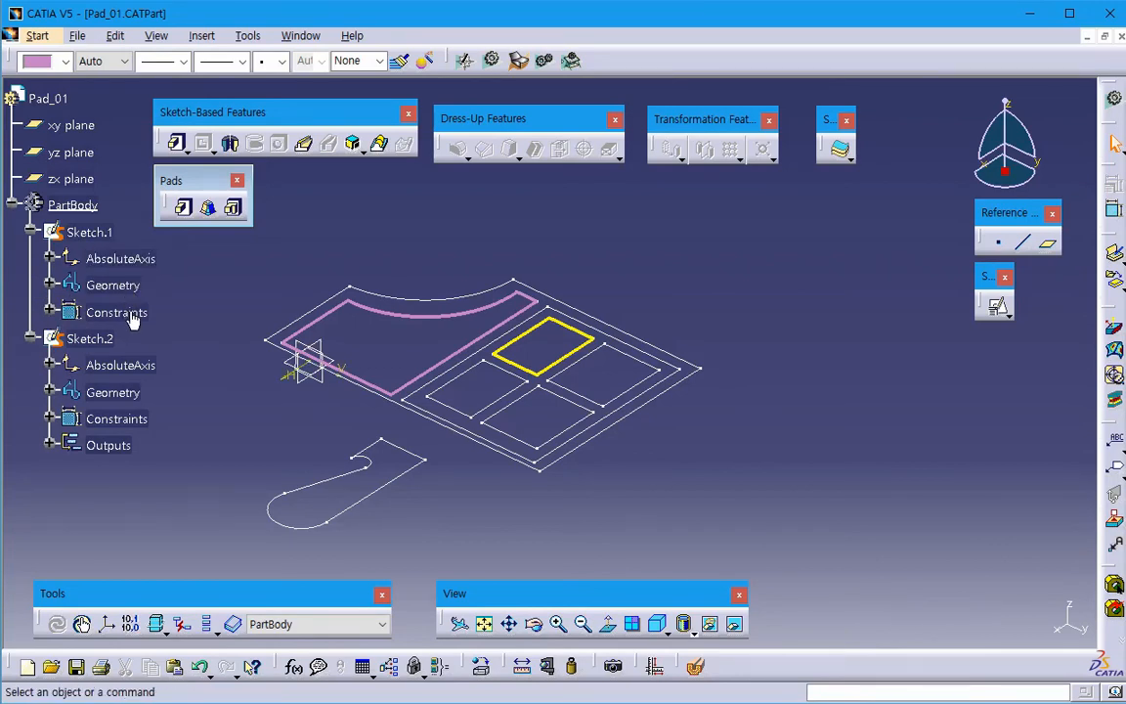
pyautogui.click(49, 445)
pyautogui.click(136, 473)
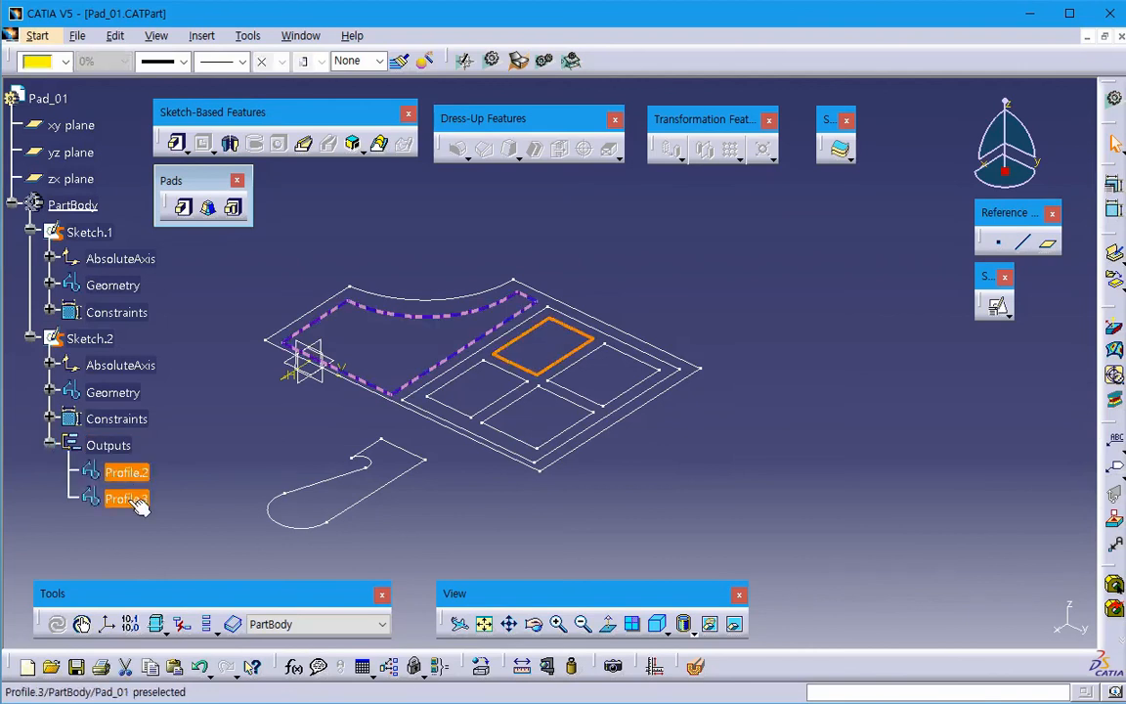
pyautogui.keyDown('ctrl'); pyautogui.click(142, 499); pyautogui.keyUp('ctrl')
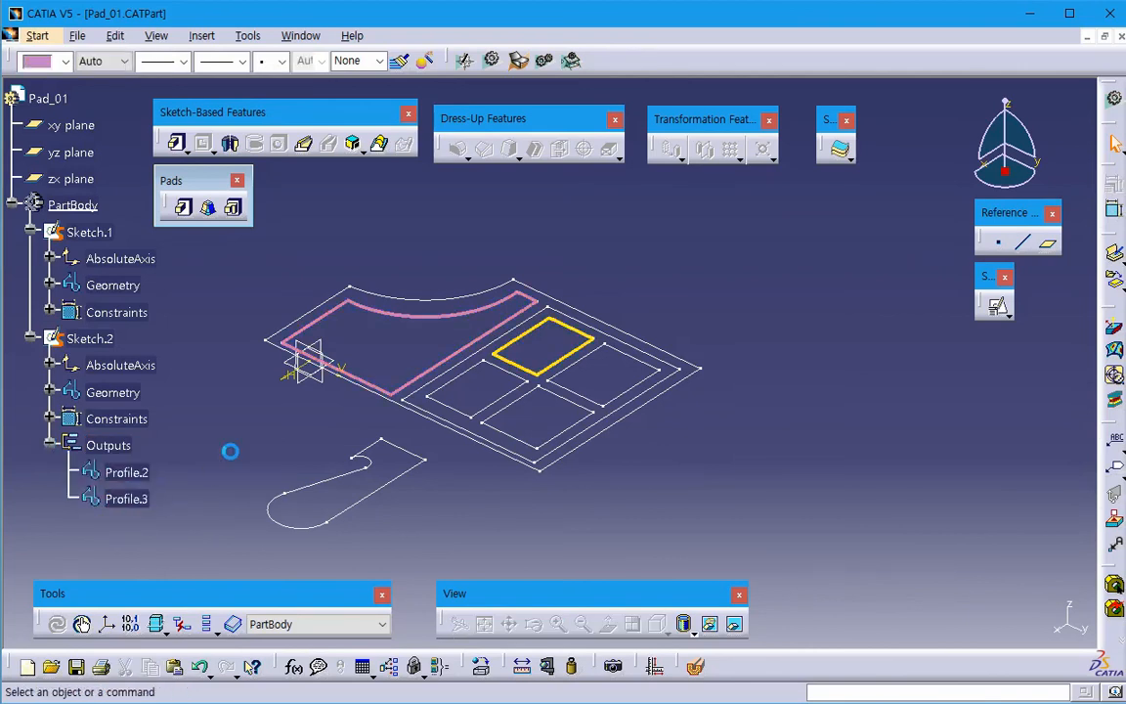
# - Start a pad and assign output Profile.2 of Sketch.2 as its profile, replacing it with output Profile.3
pyautogui.click(184, 206)
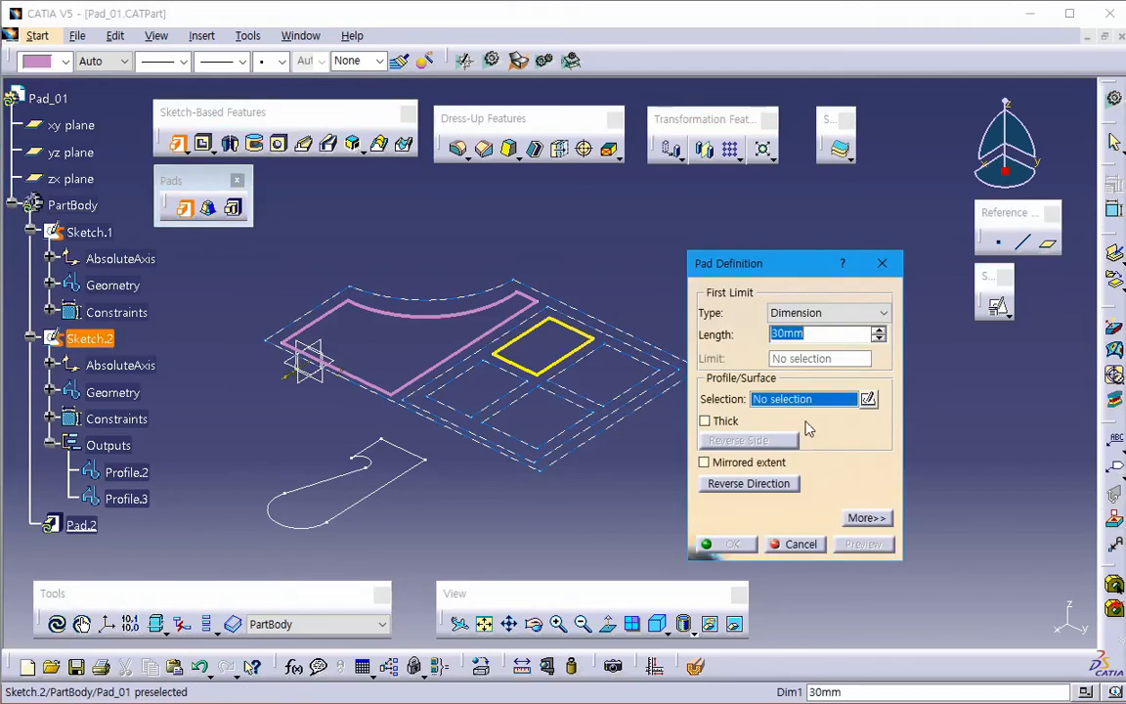
pyautogui.rightClick(798, 400)
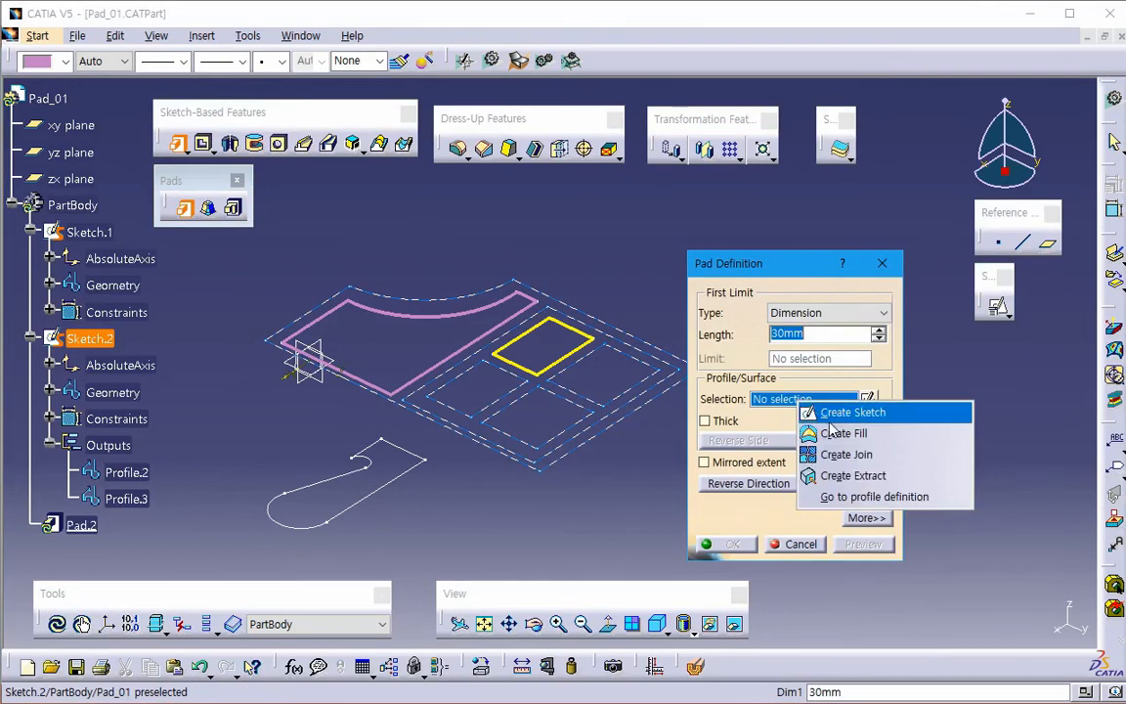
pyautogui.click(856, 497)
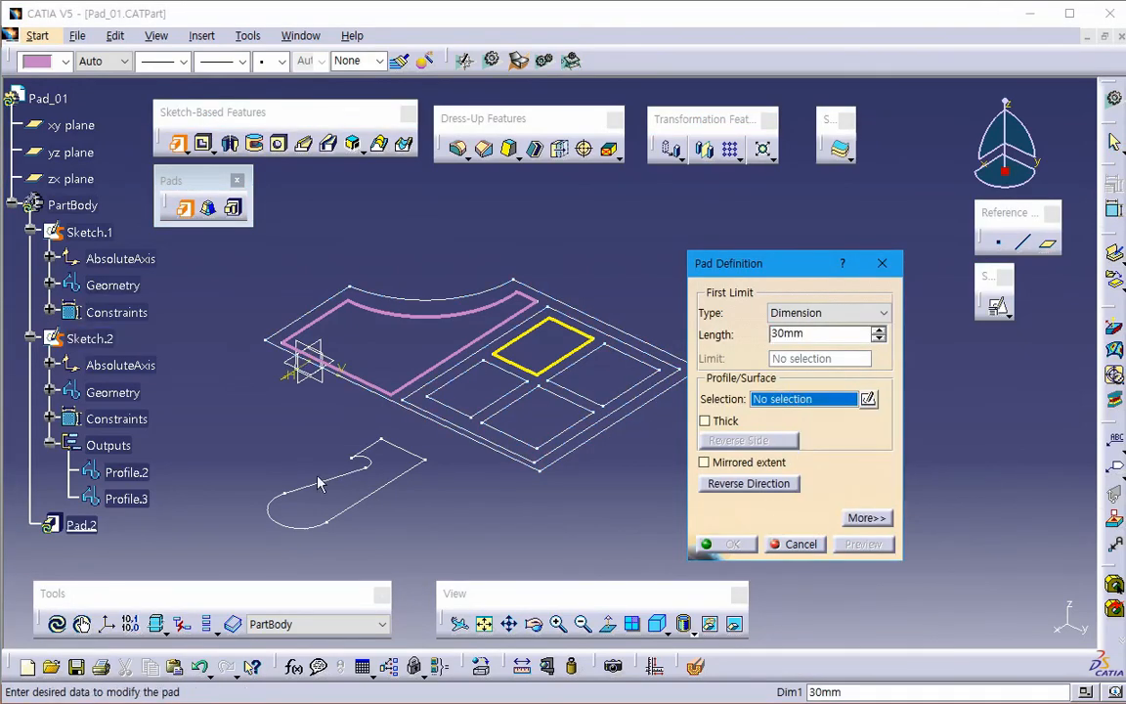
pyautogui.click(137, 473)
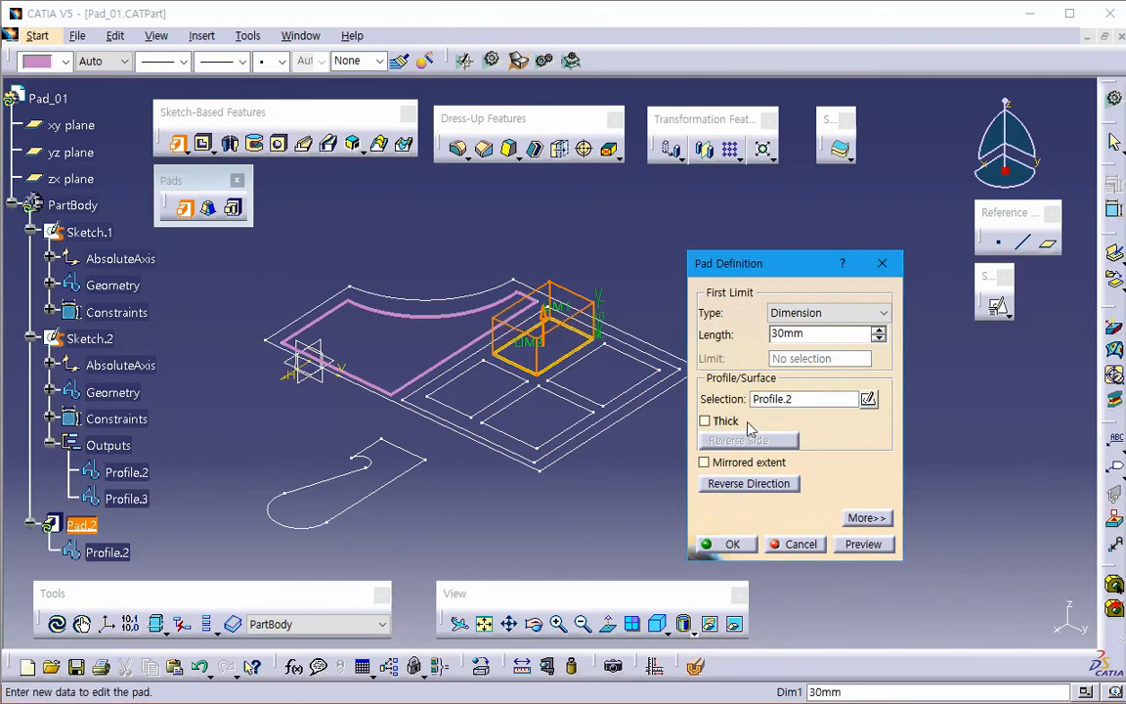
pyautogui.click(787, 399)
pyautogui.click(142, 500)
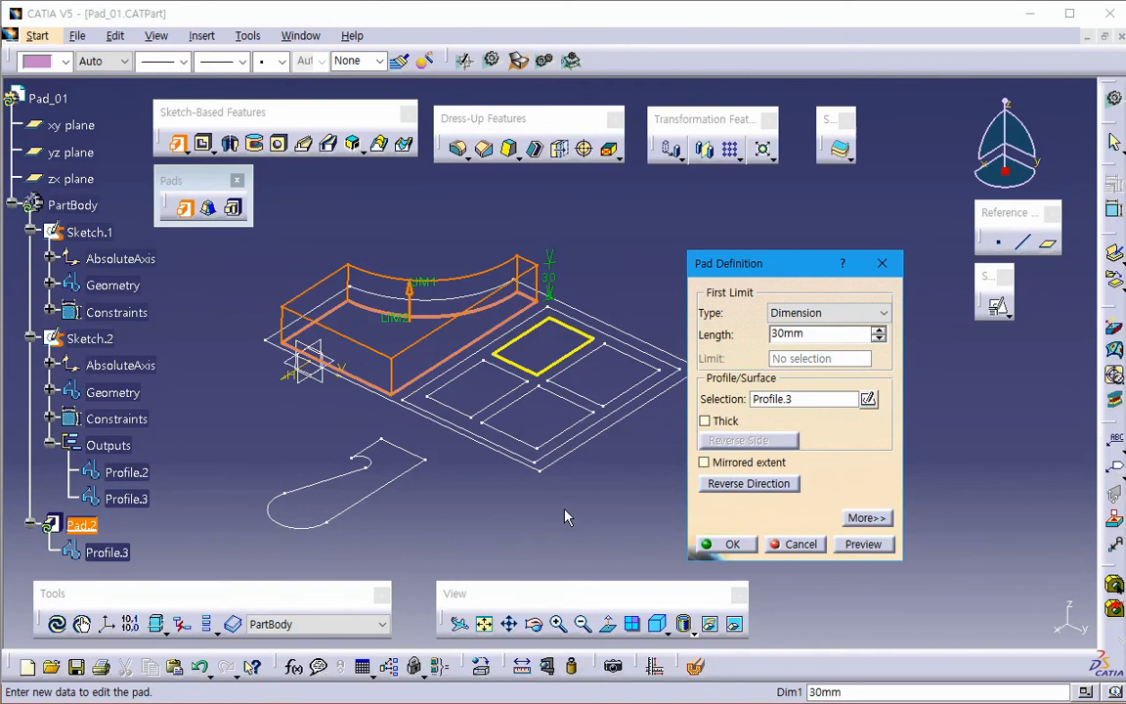
# - Inspect the options available for the pad's Profile.3 selection, and cancel the pad
pyautogui.rightClick(790, 400)
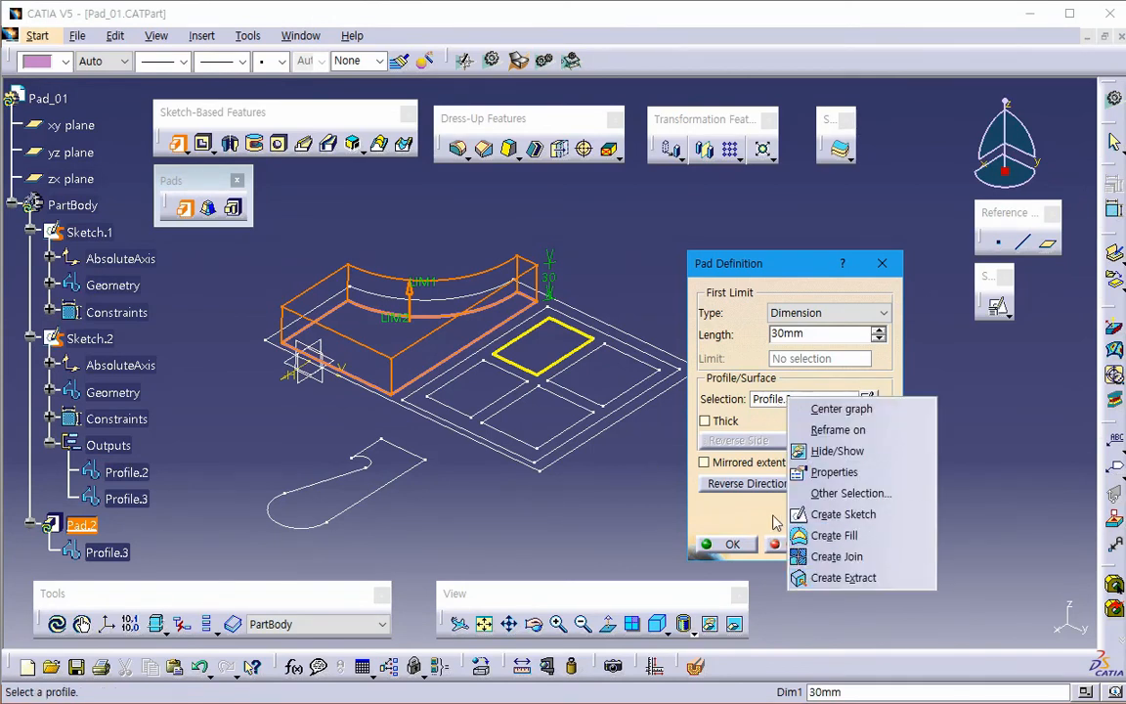
pyautogui.click(789, 409)
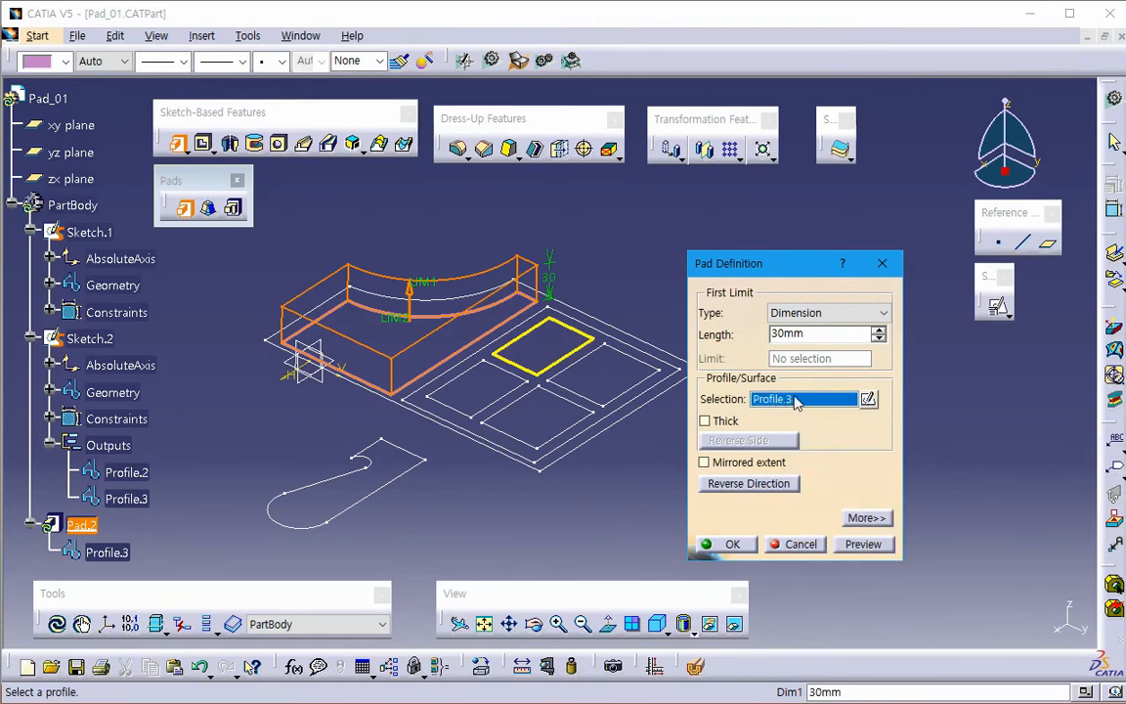
pyautogui.rightClick(797, 402)
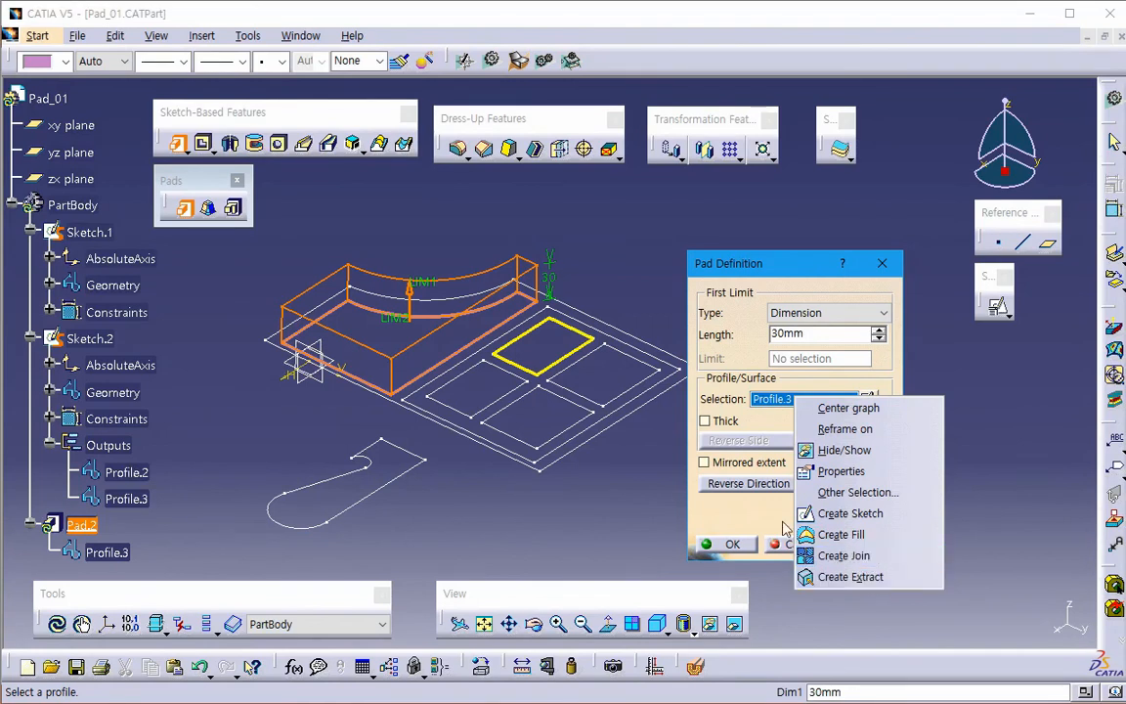
pyautogui.click(722, 528)
pyautogui.click(808, 545)
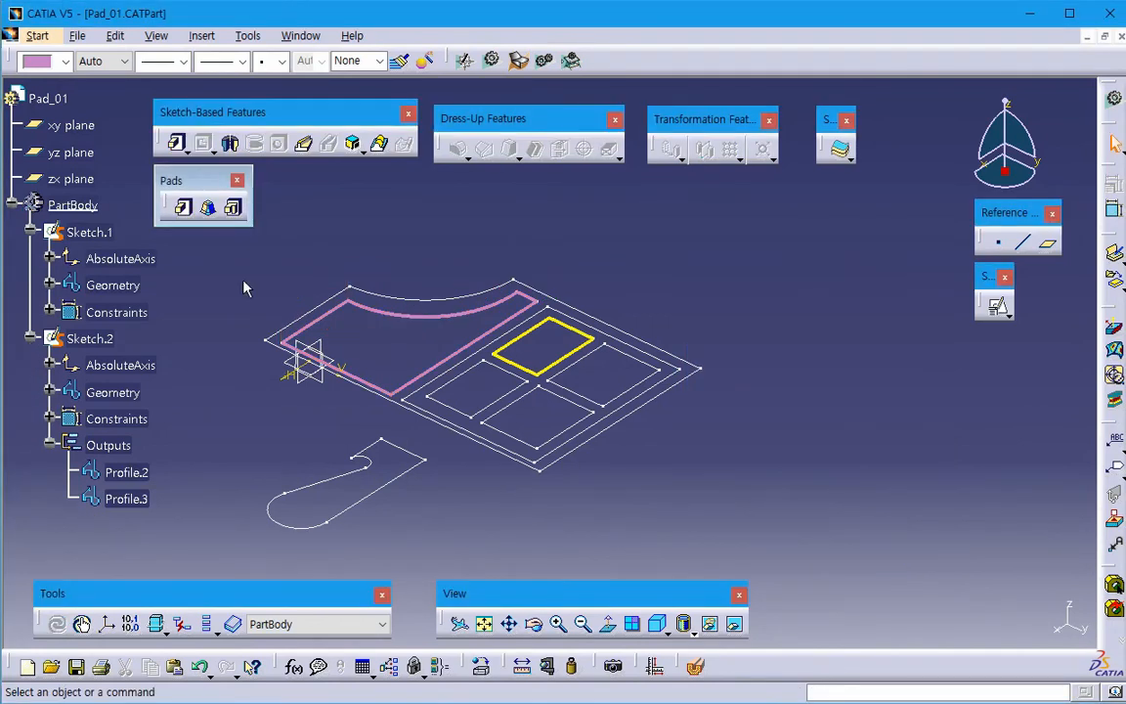
# - Try to define a pad profile from sub-elements of Sketch.2 while its outputs exist, and cancel the pad
pyautogui.click(182, 207)
pyautogui.rightClick(804, 399)
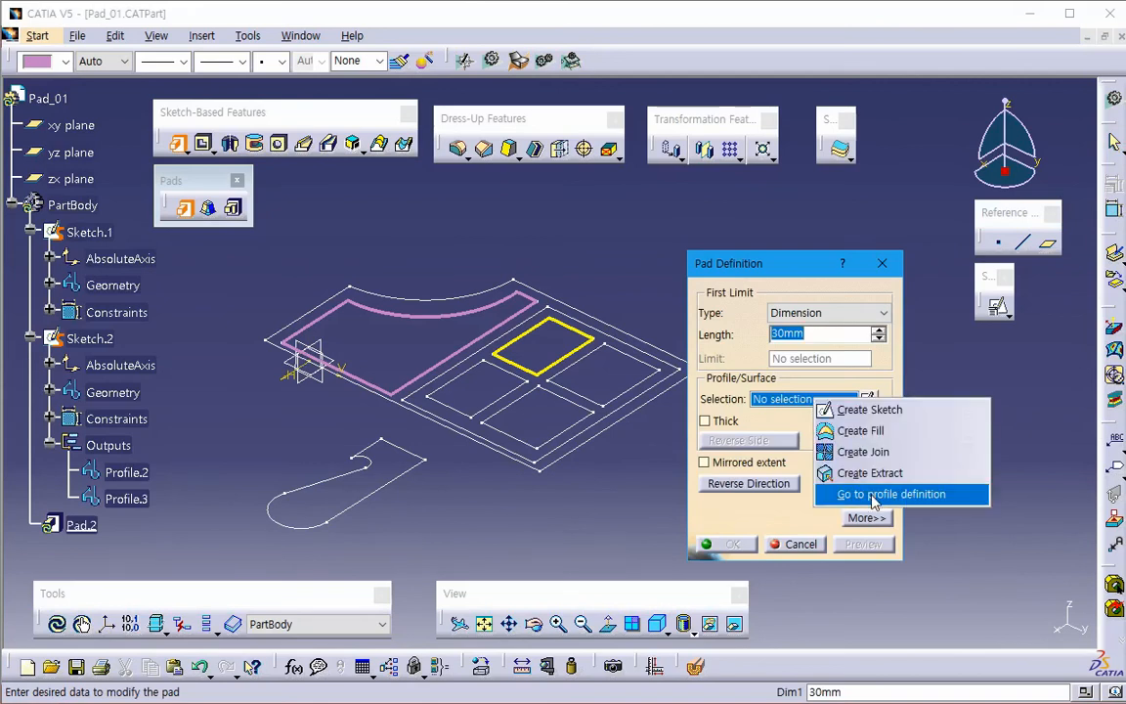
pyautogui.click(874, 494)
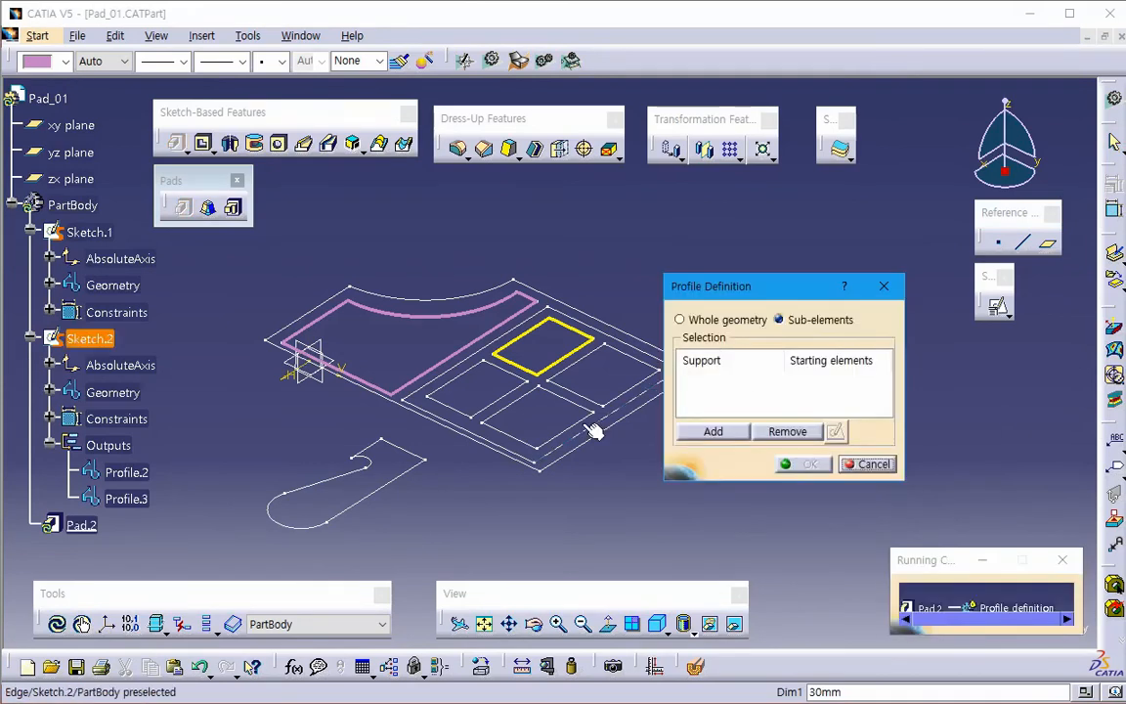
pyautogui.click(564, 368)
pyautogui.click(637, 399)
pyautogui.click(574, 352)
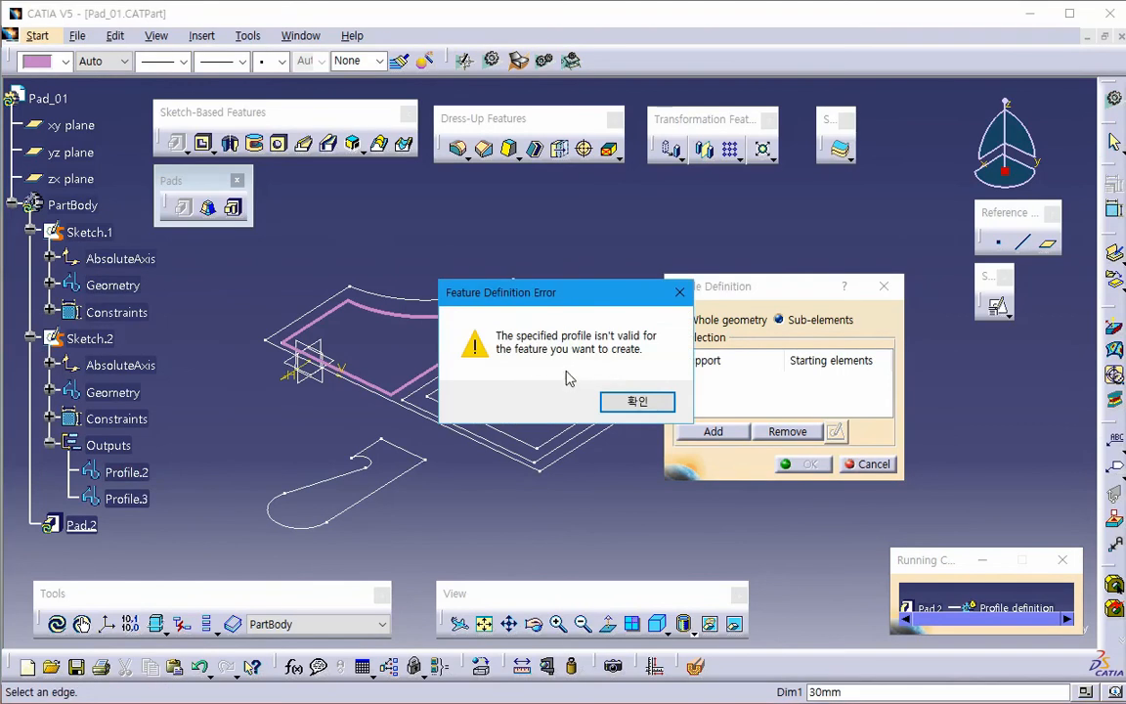
pyautogui.click(637, 402)
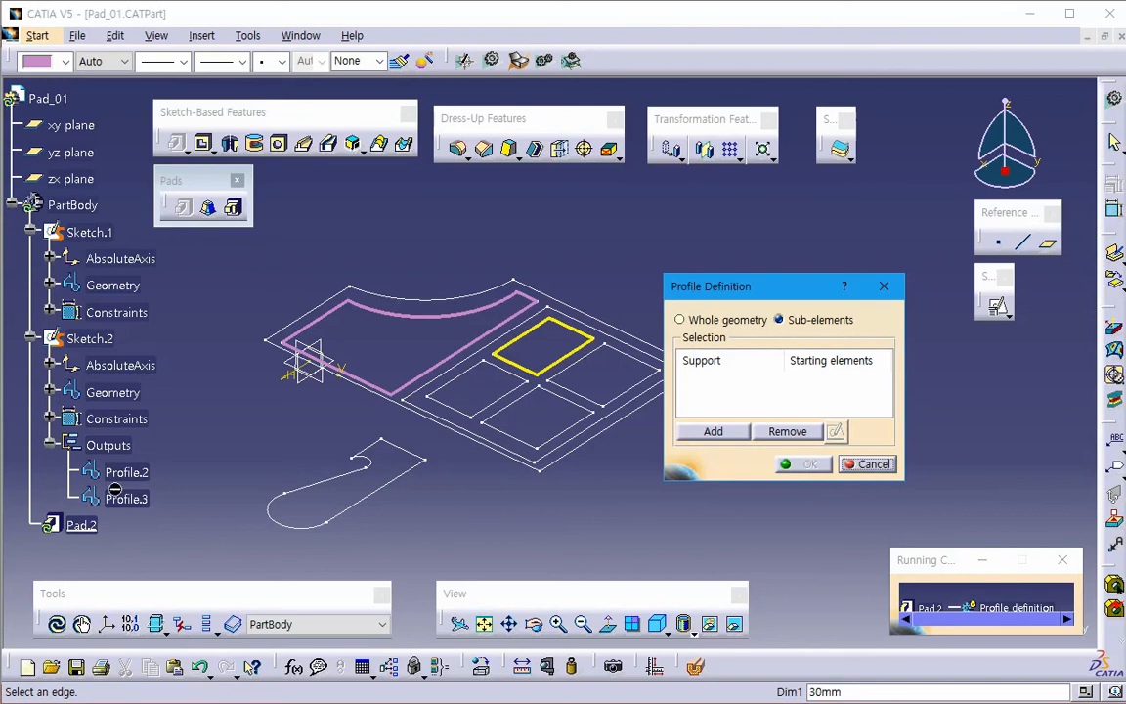
pyautogui.click(865, 465)
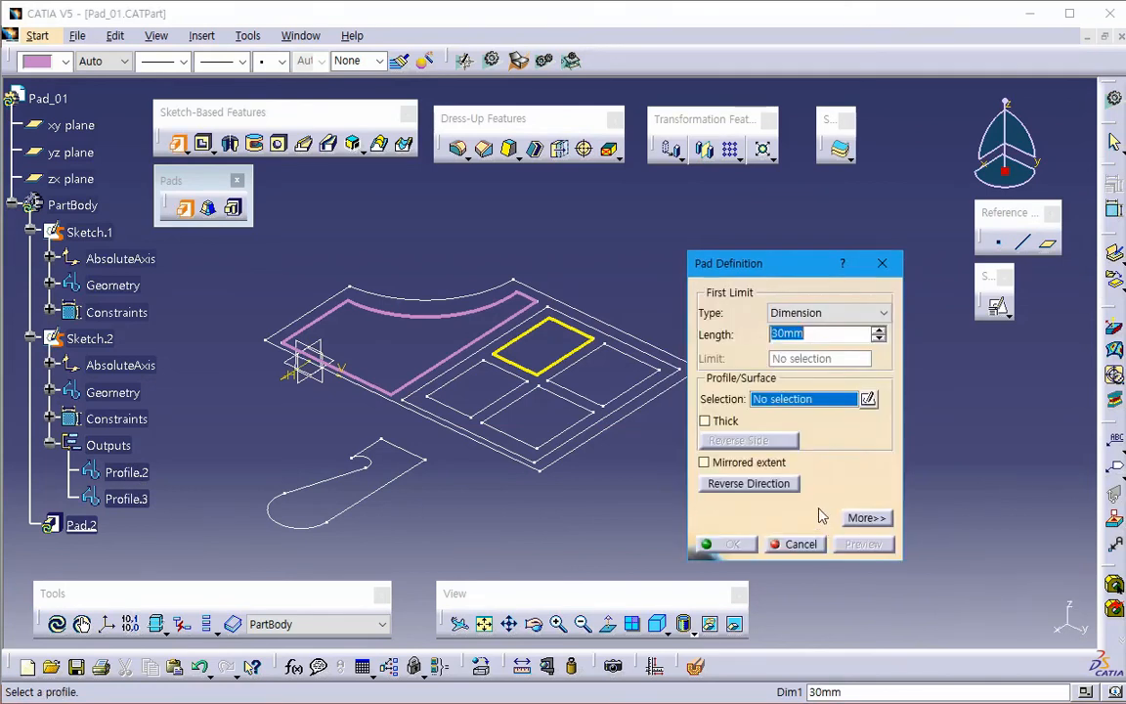
pyautogui.click(799, 540)
# - Try to delete output Profile.3 from the specification tree outside the sketch
pyautogui.click(128, 498)
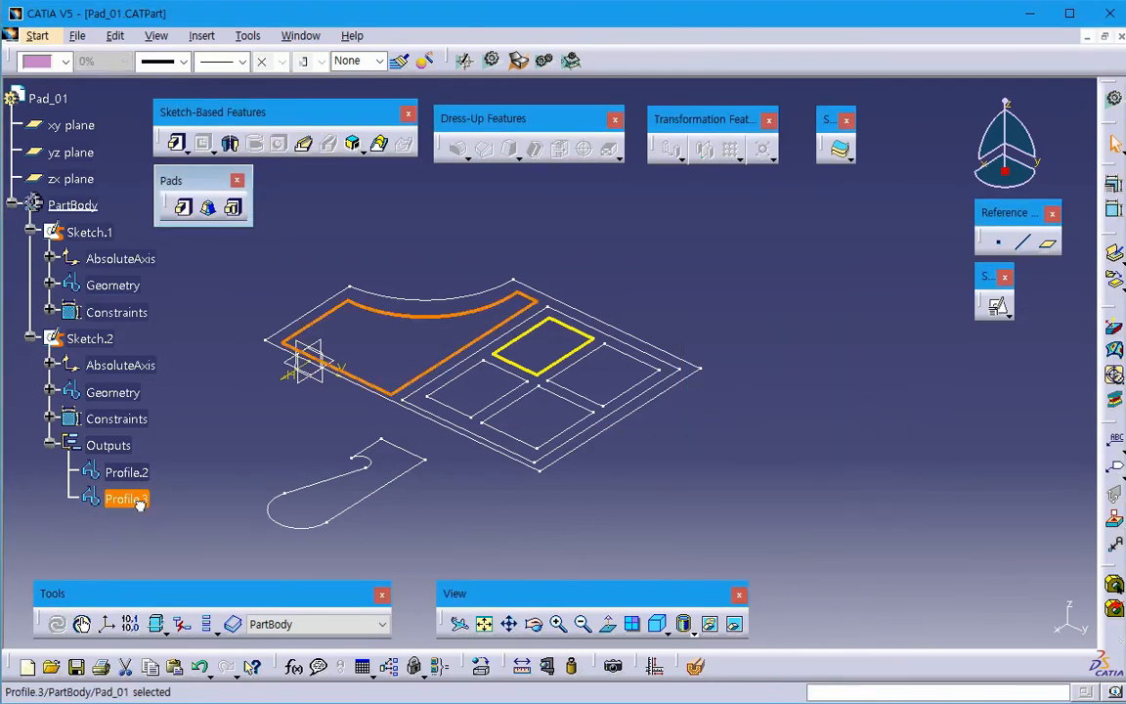
pyautogui.press('Delete')
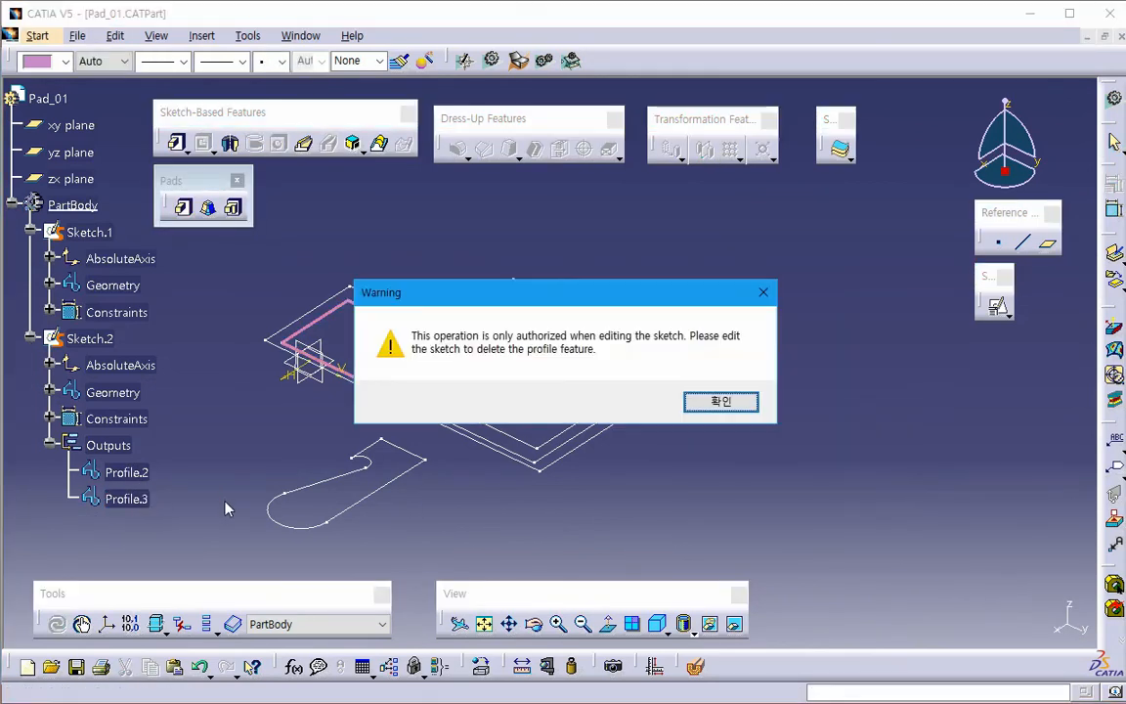
pyautogui.click(732, 405)
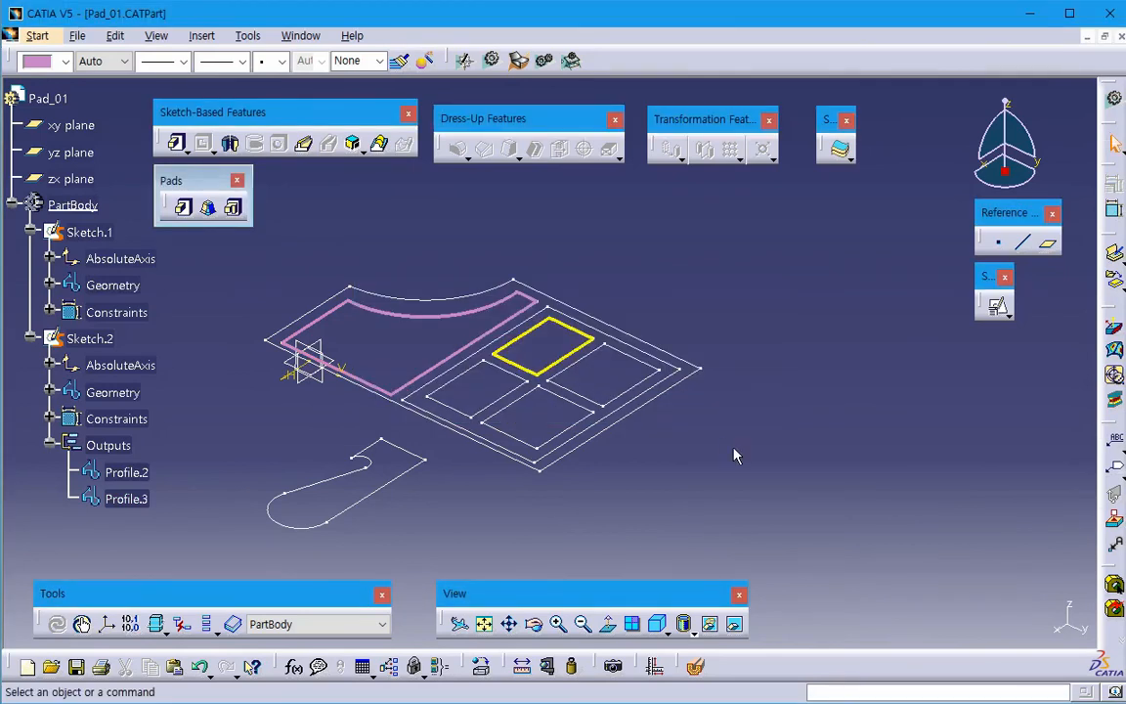
# - Open Sketch.2 for editing, delete its output profiles Profile.3 and Profile.2, and exit the sketch
pyautogui.doubleClick(90, 338)
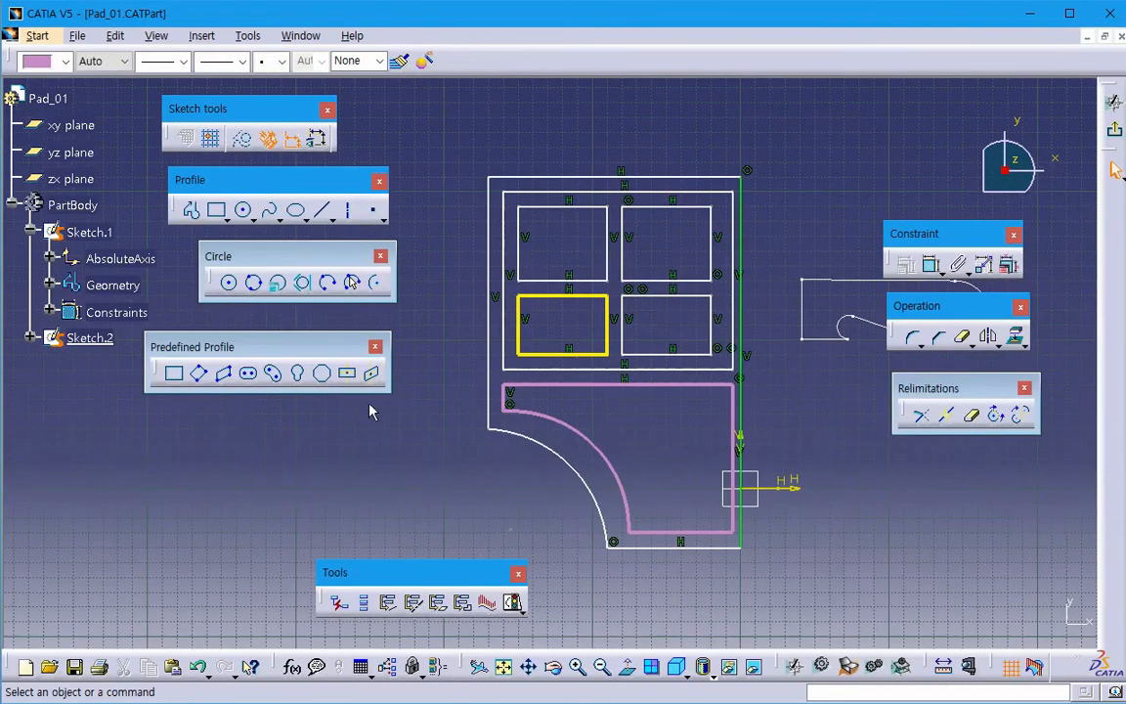
pyautogui.click(30, 337)
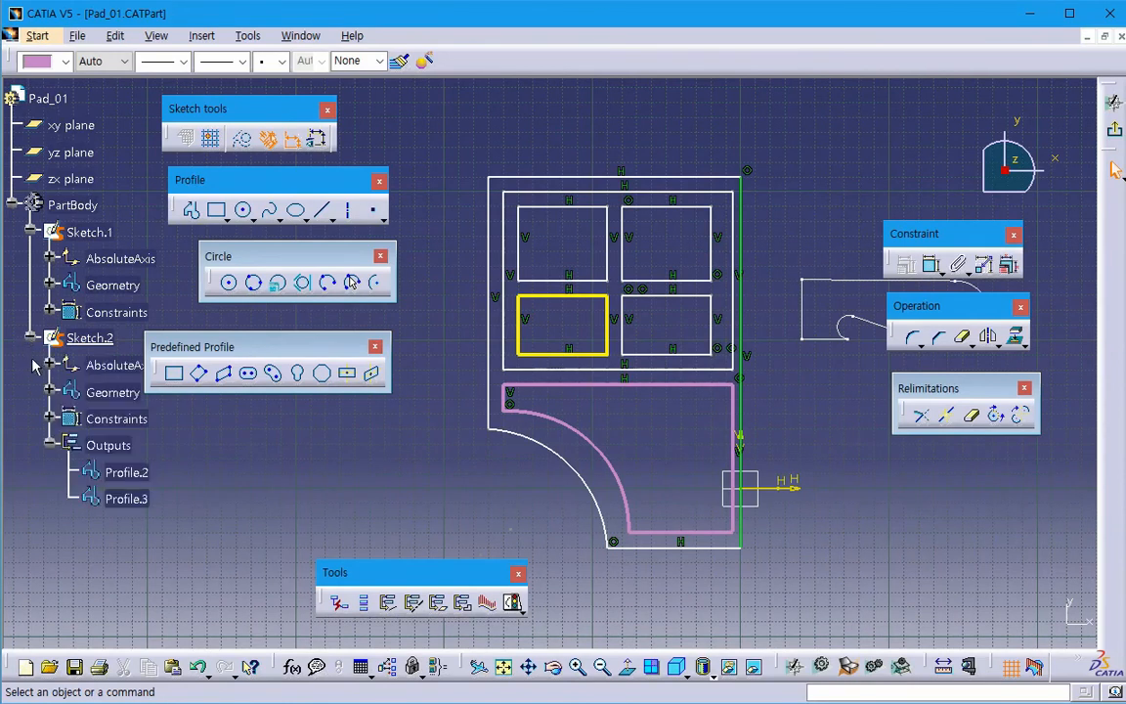
pyautogui.click(127, 497)
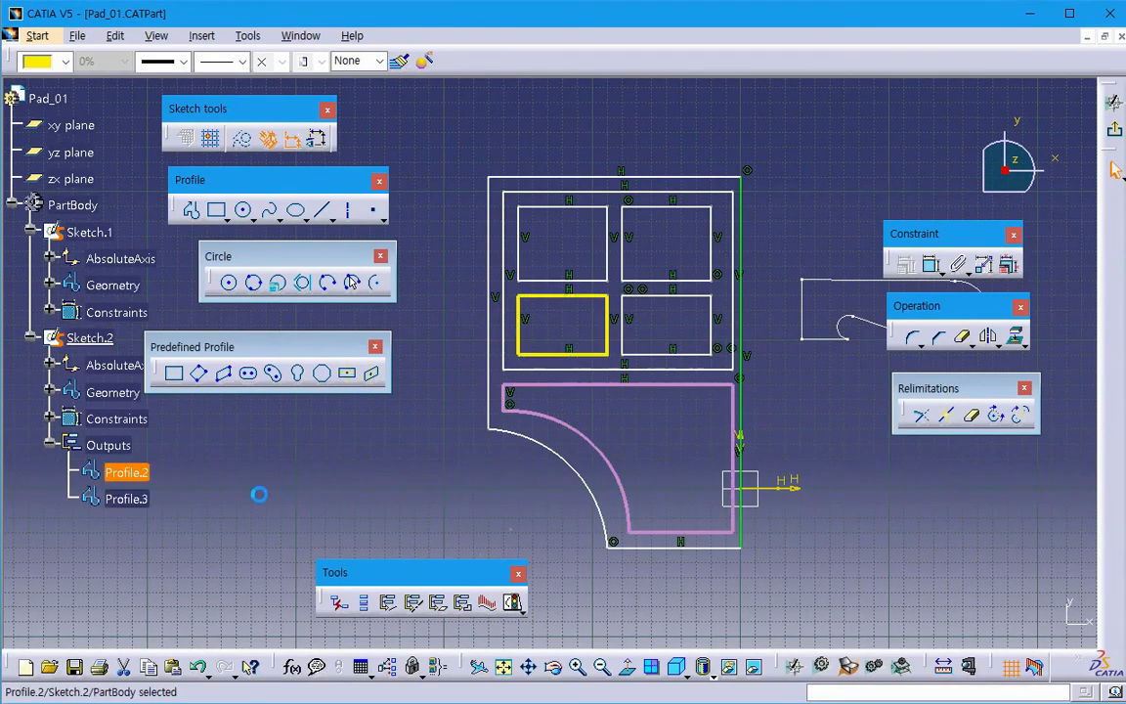
pyautogui.press('Delete')
pyautogui.click(127, 473)
pyautogui.press('Delete')
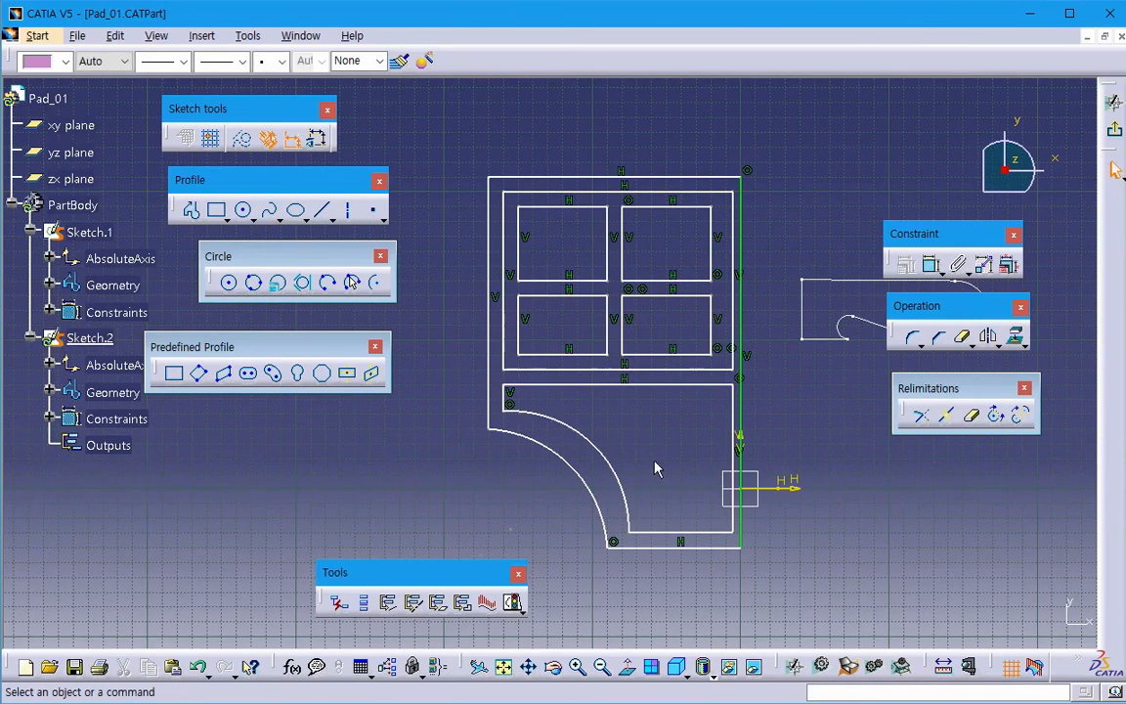
pyautogui.click(1115, 169)
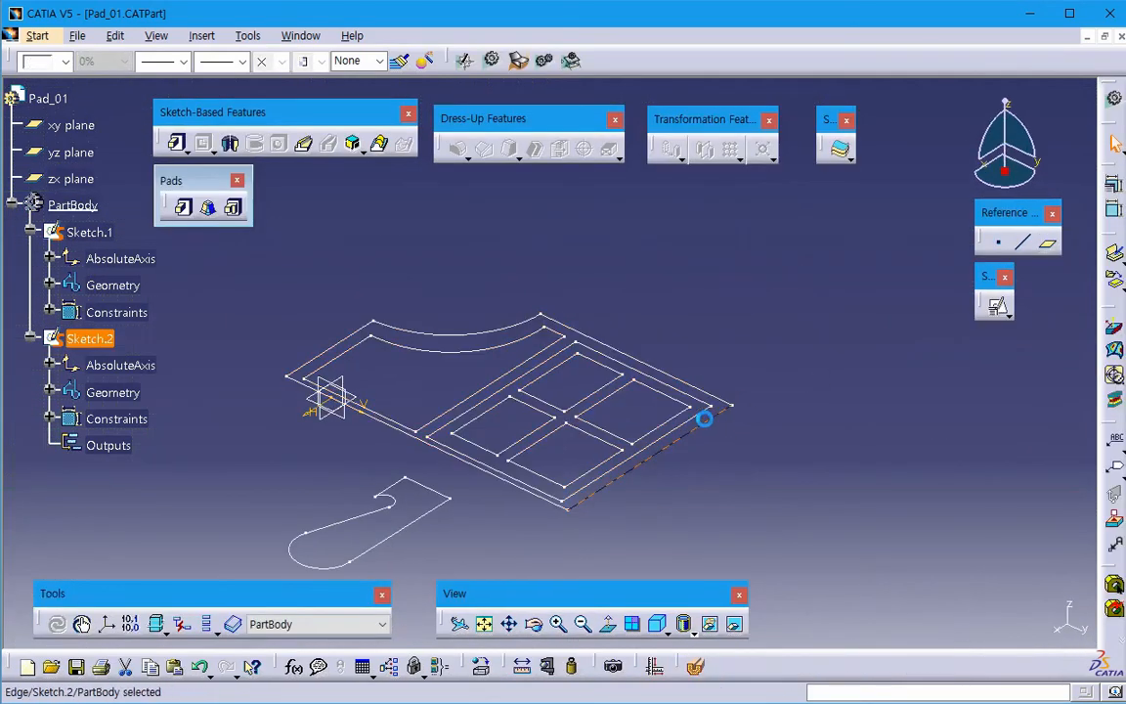
# - Define a pad profile from Sketch.2 sub-elements, the topmost small rectangle and the inner concave-arc contour, and cancel the pad
pyautogui.click(183, 207)
pyautogui.rightClick(800, 397)
pyautogui.click(867, 491)
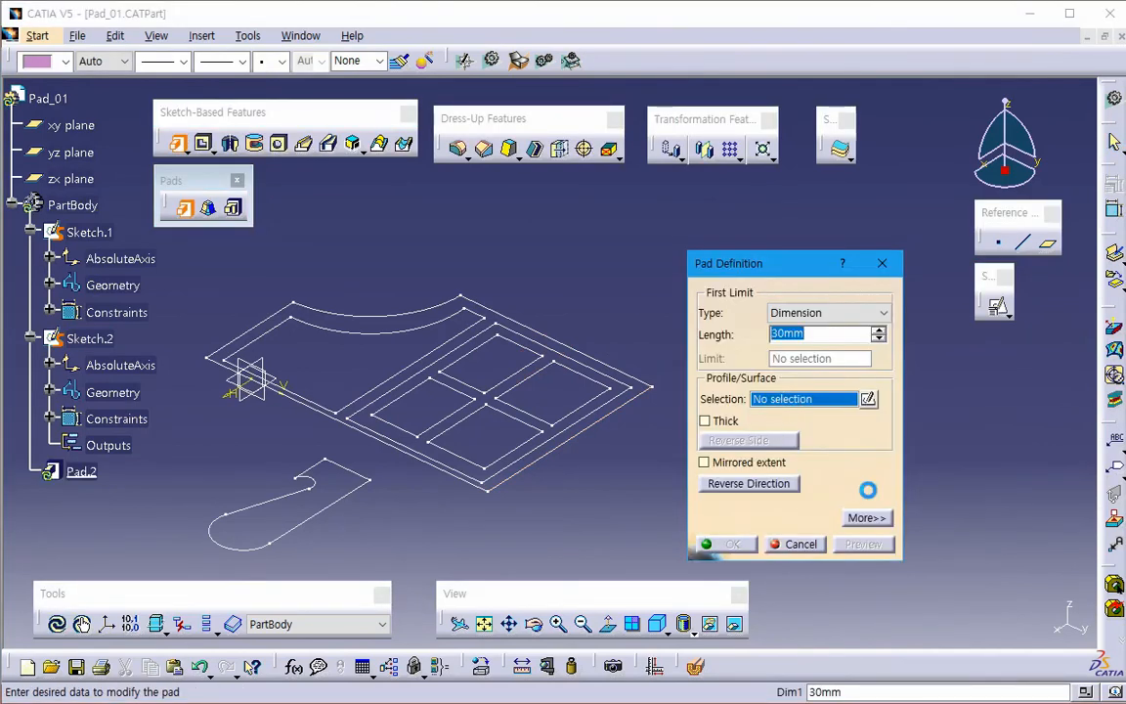
pyautogui.click(509, 378)
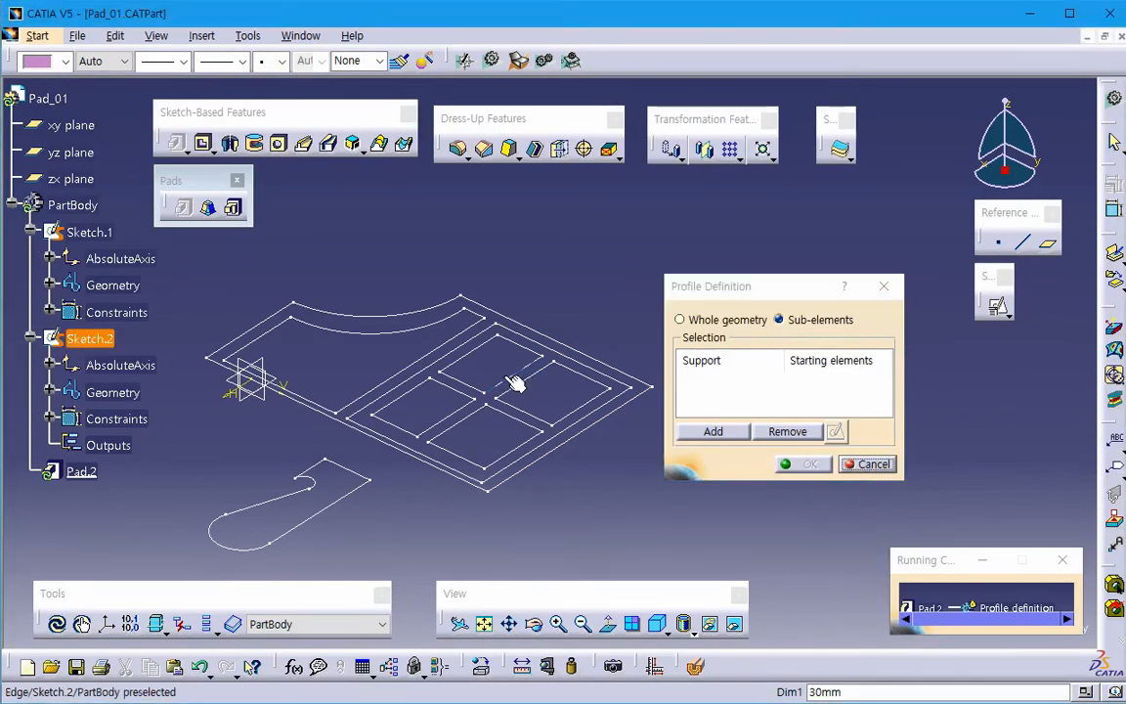
pyautogui.click(412, 362)
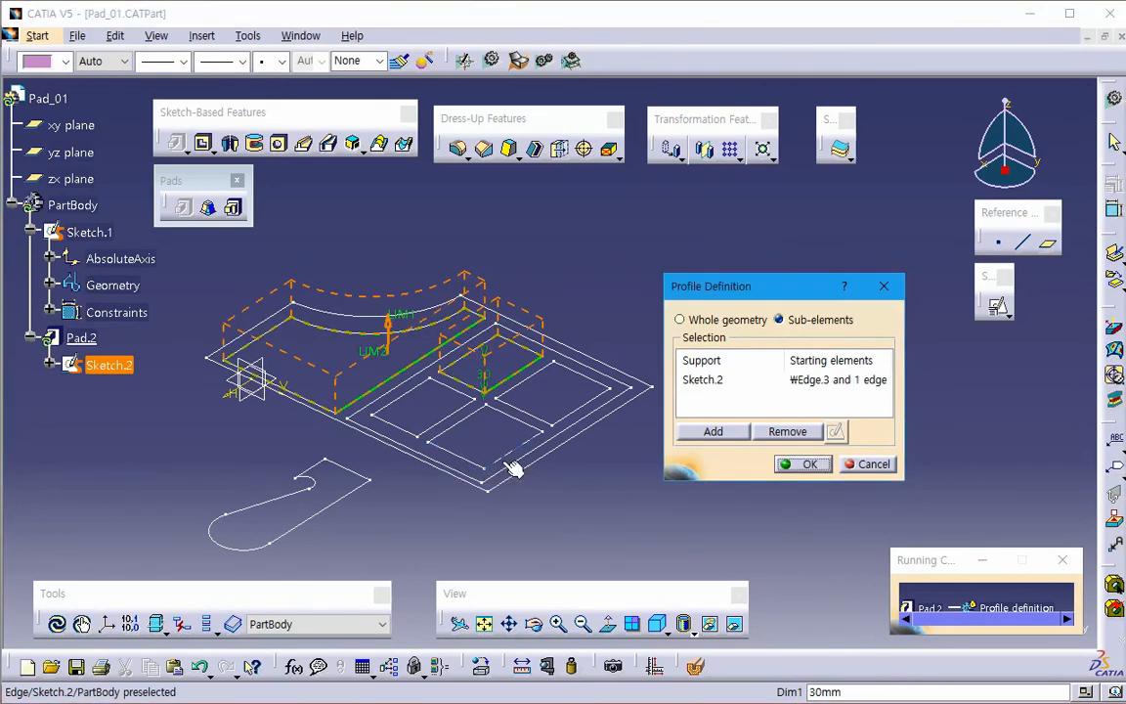
pyautogui.click(808, 463)
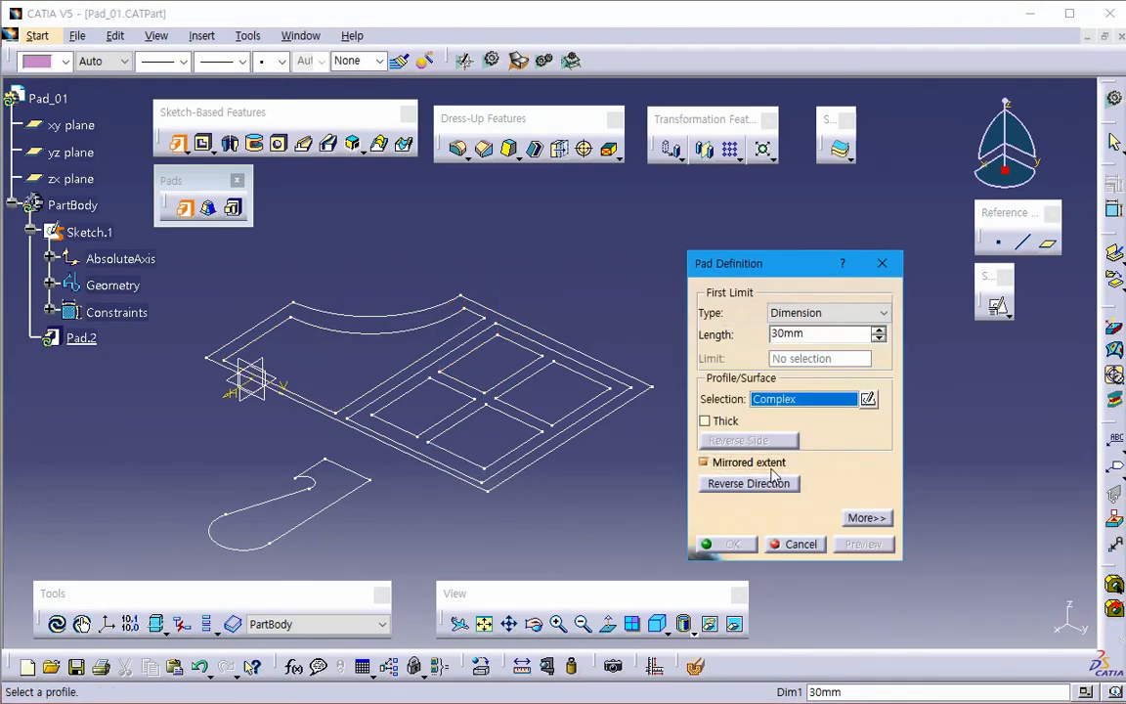
pyautogui.click(704, 461)
pyautogui.click(800, 543)
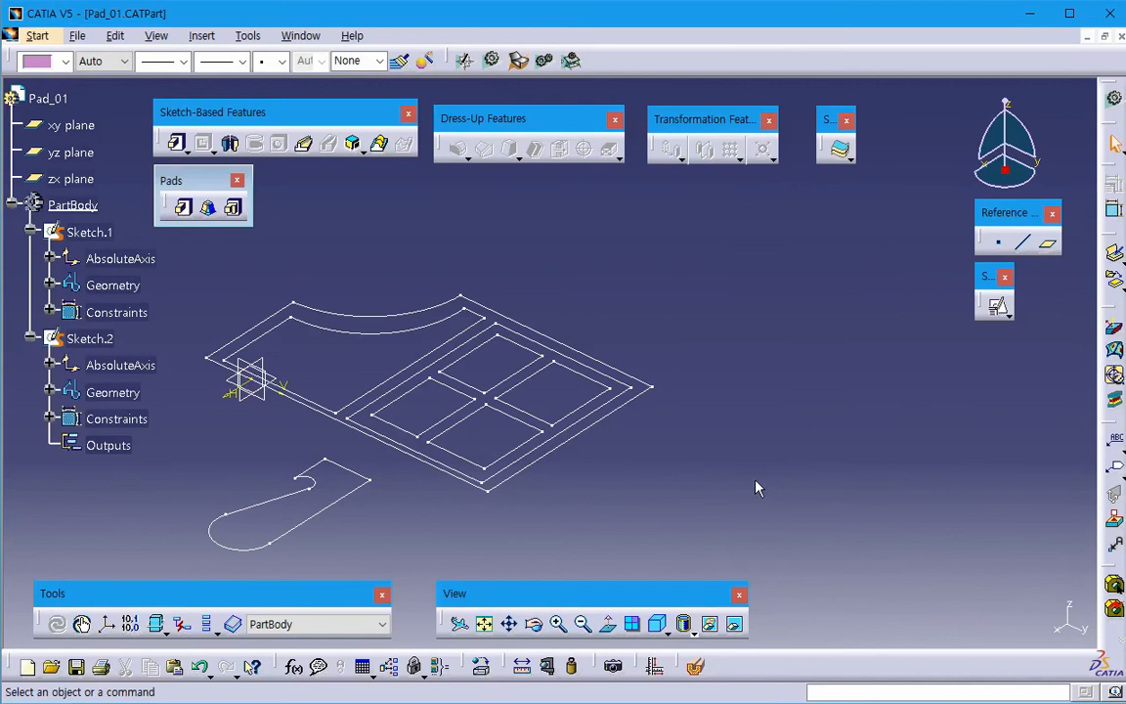
# - Define a pad profile from Sketch.2 by replacing the whole geometry with the rightmost small rectangle as a sub-element, and cancel the pad
pyautogui.moveTo(748, 488); pyautogui.dragTo(710, 489, button='middle')
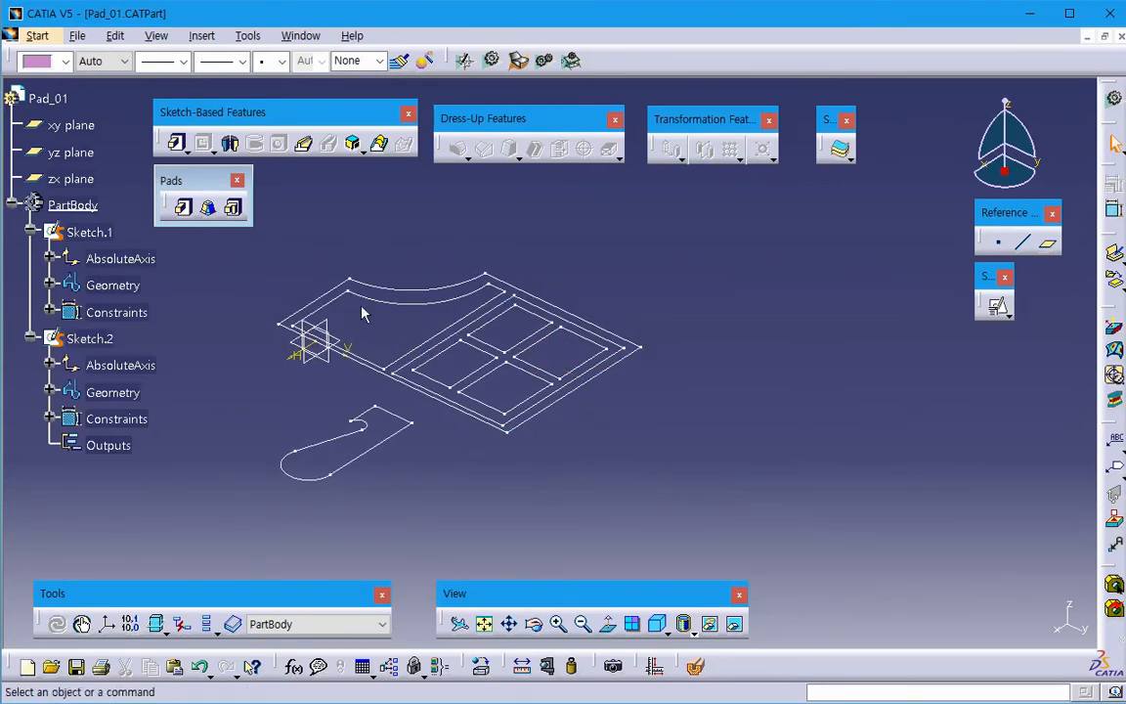
pyautogui.click(561, 400)
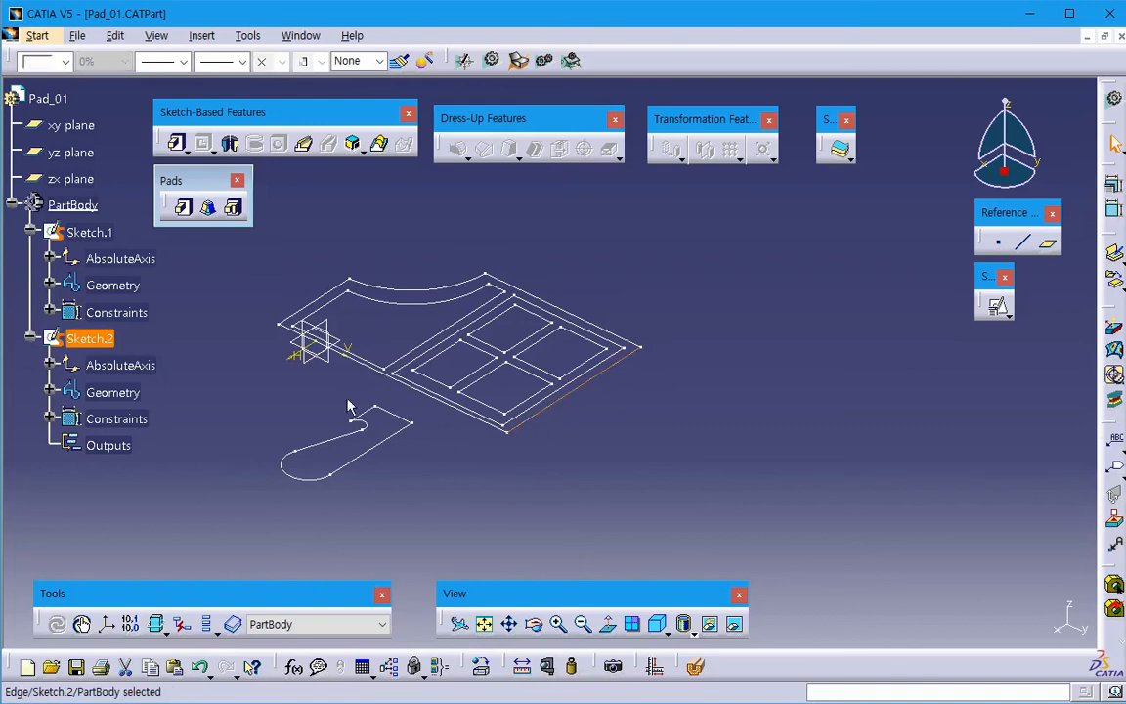
pyautogui.click(183, 207)
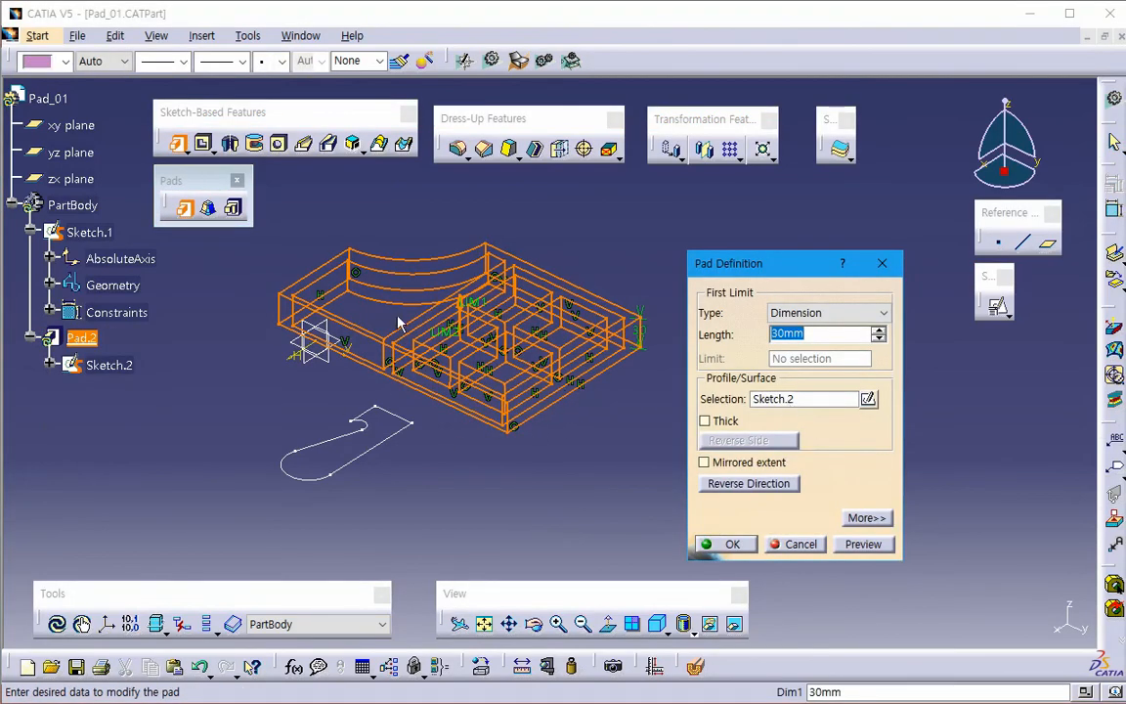
pyautogui.rightClick(797, 404)
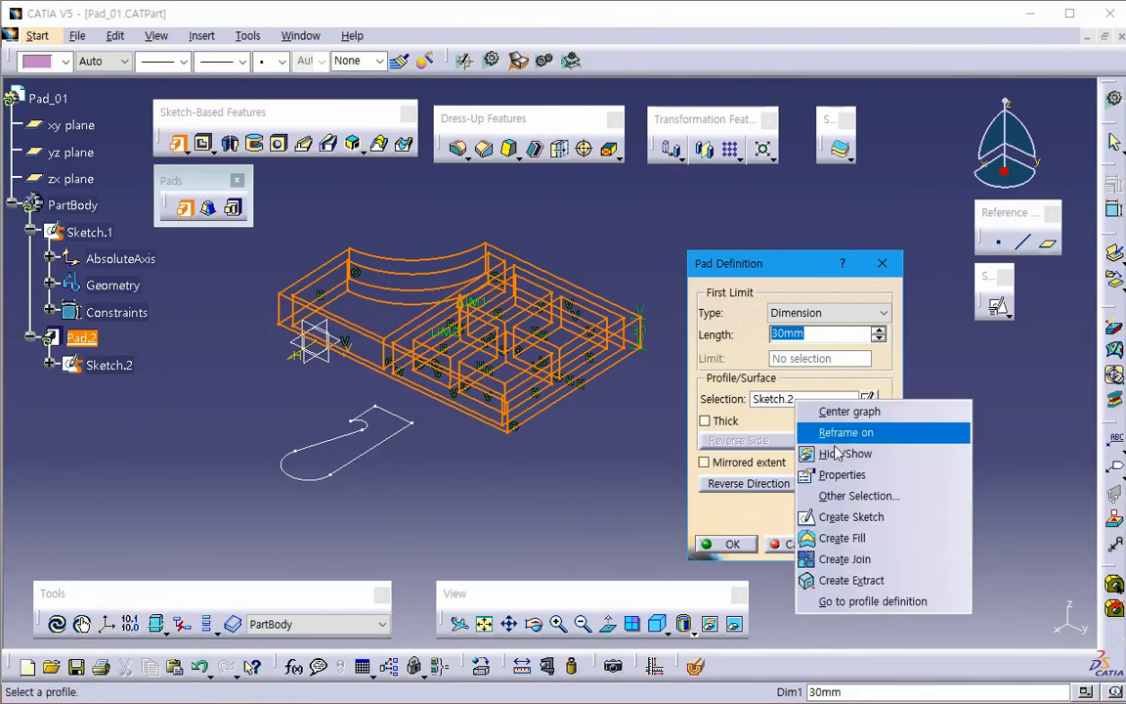
pyautogui.click(892, 605)
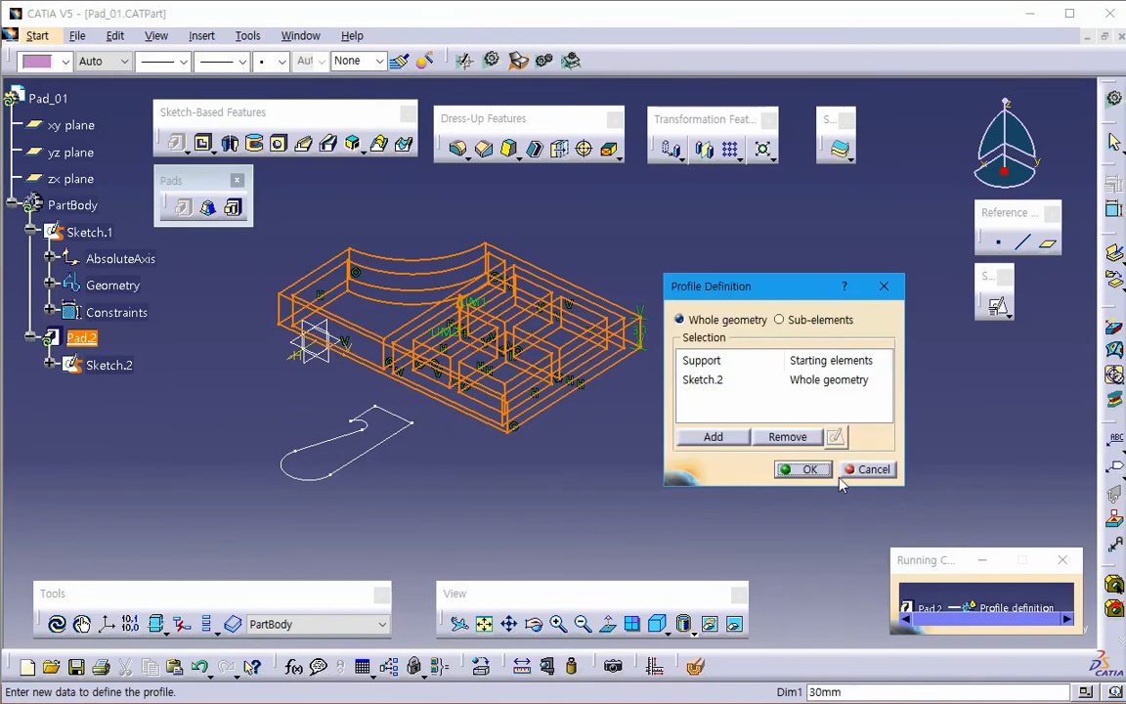
pyautogui.click(714, 382)
pyautogui.click(786, 436)
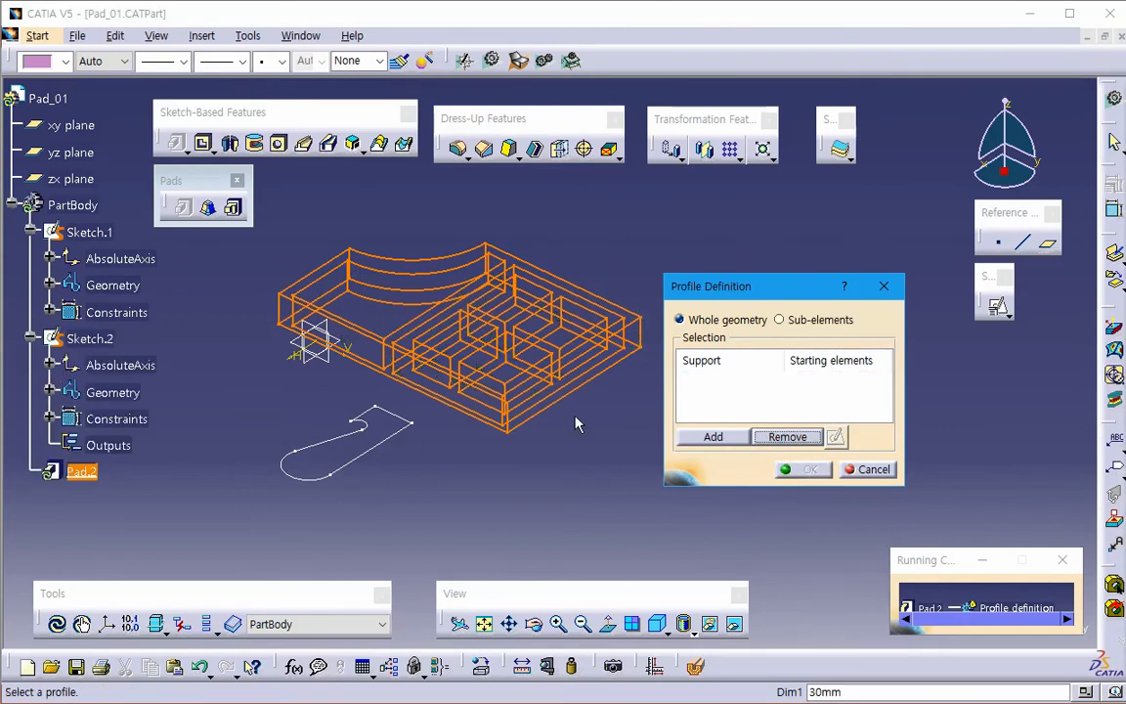
pyautogui.click(779, 320)
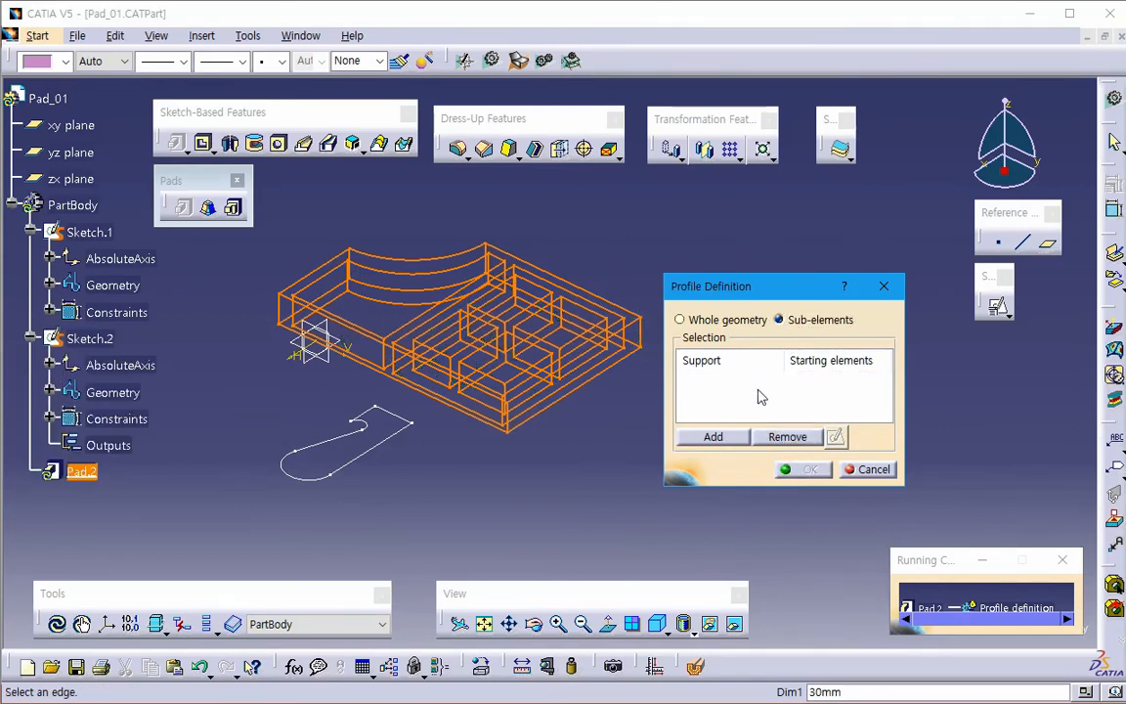
pyautogui.click(579, 379)
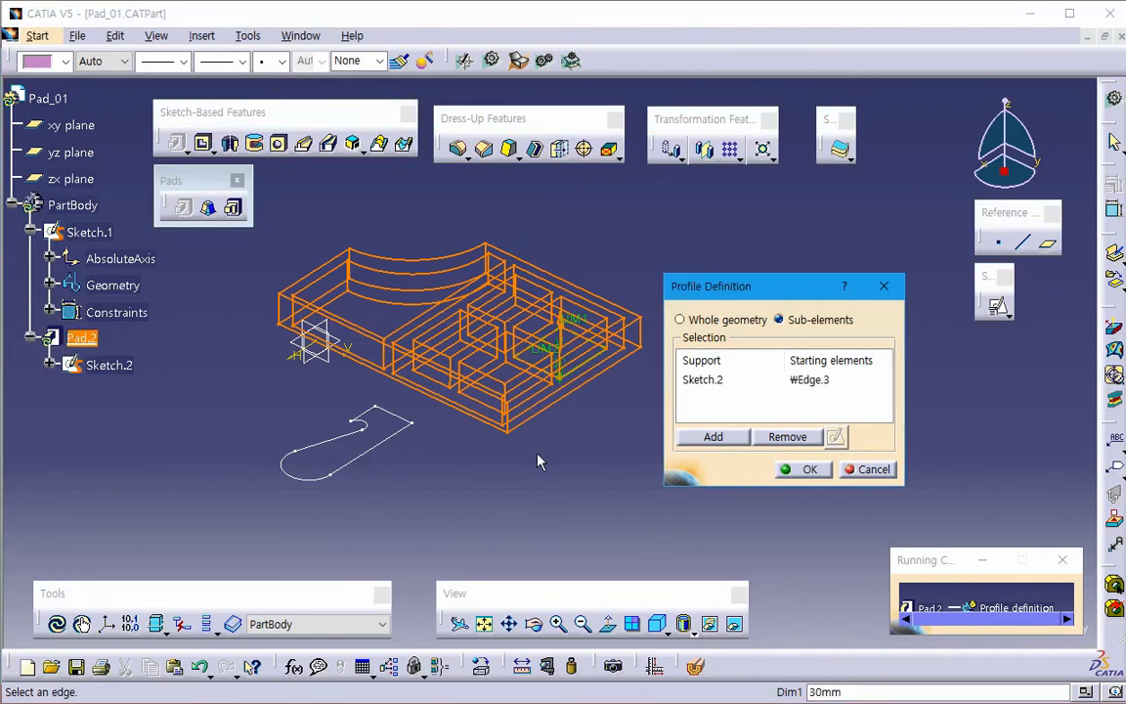
pyautogui.click(873, 470)
pyautogui.click(794, 543)
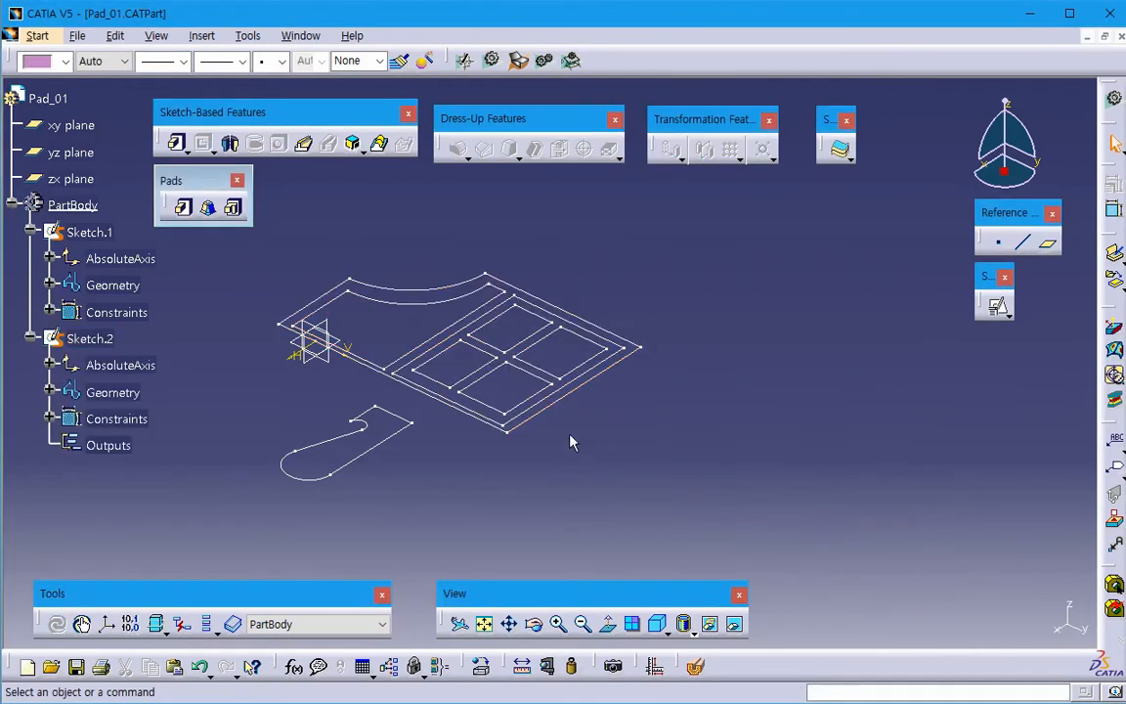
pyautogui.click(190, 219)
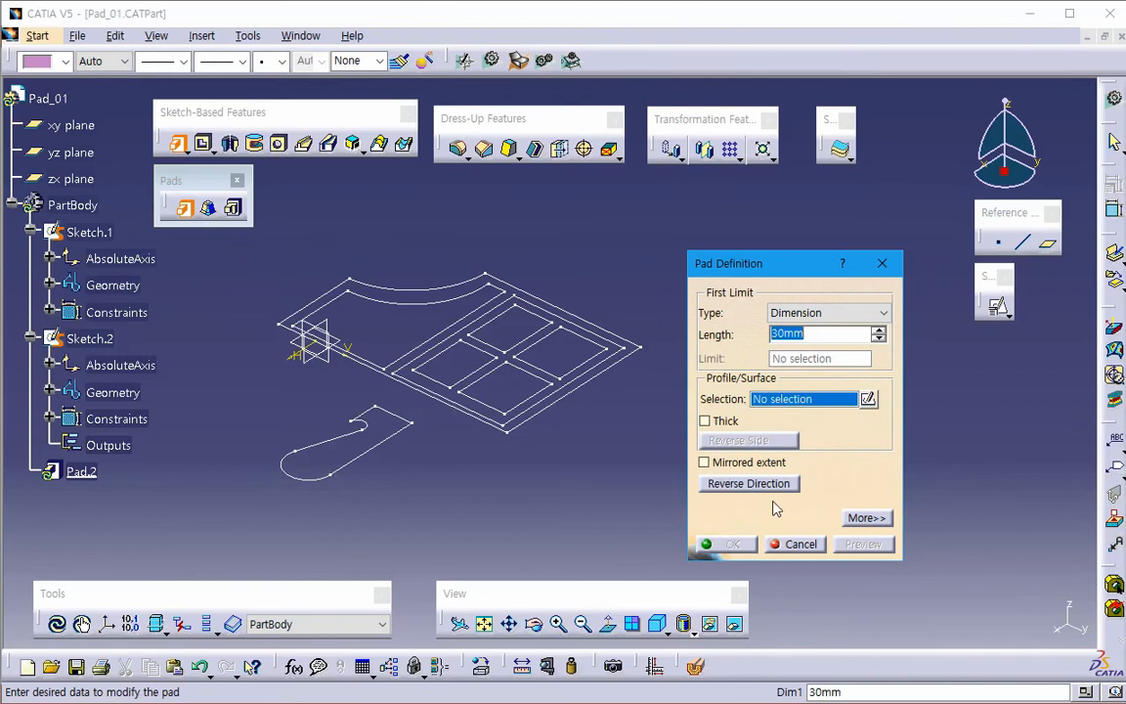
pyautogui.click(790, 542)
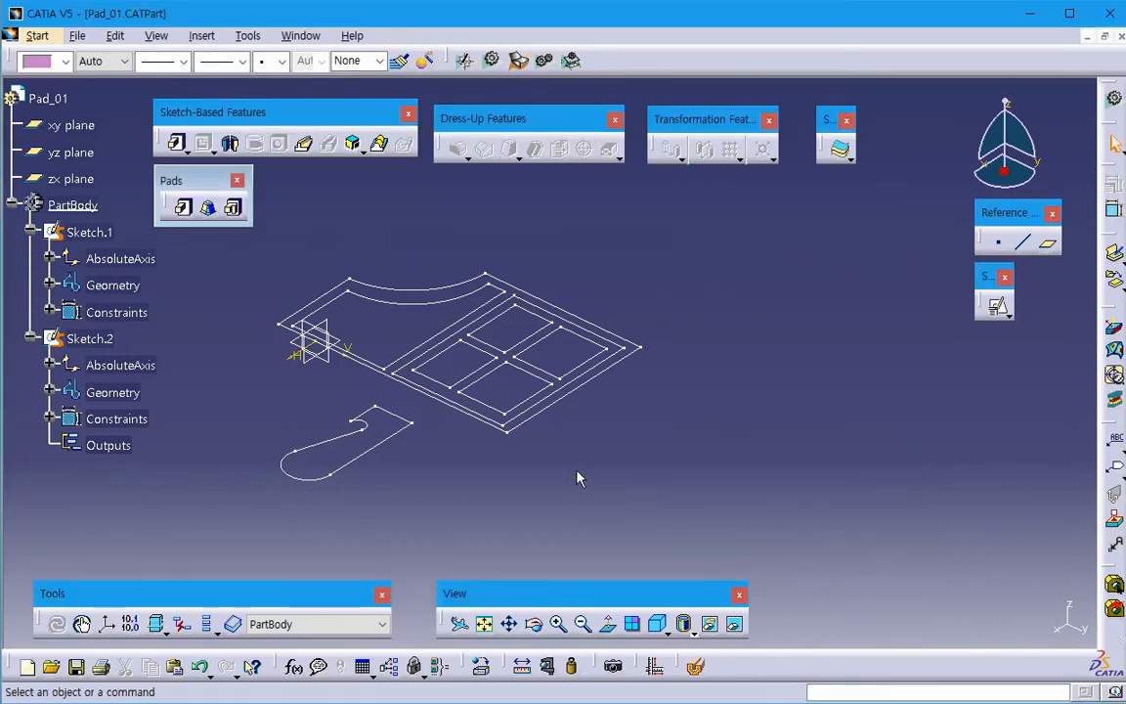
pyautogui.moveTo(577, 478)
pyautogui.mouseDown(button='middle')
pyautogui.moveTo(661, 435)
pyautogui.moveTo(626, 435)
pyautogui.mouseUp(button='middle')
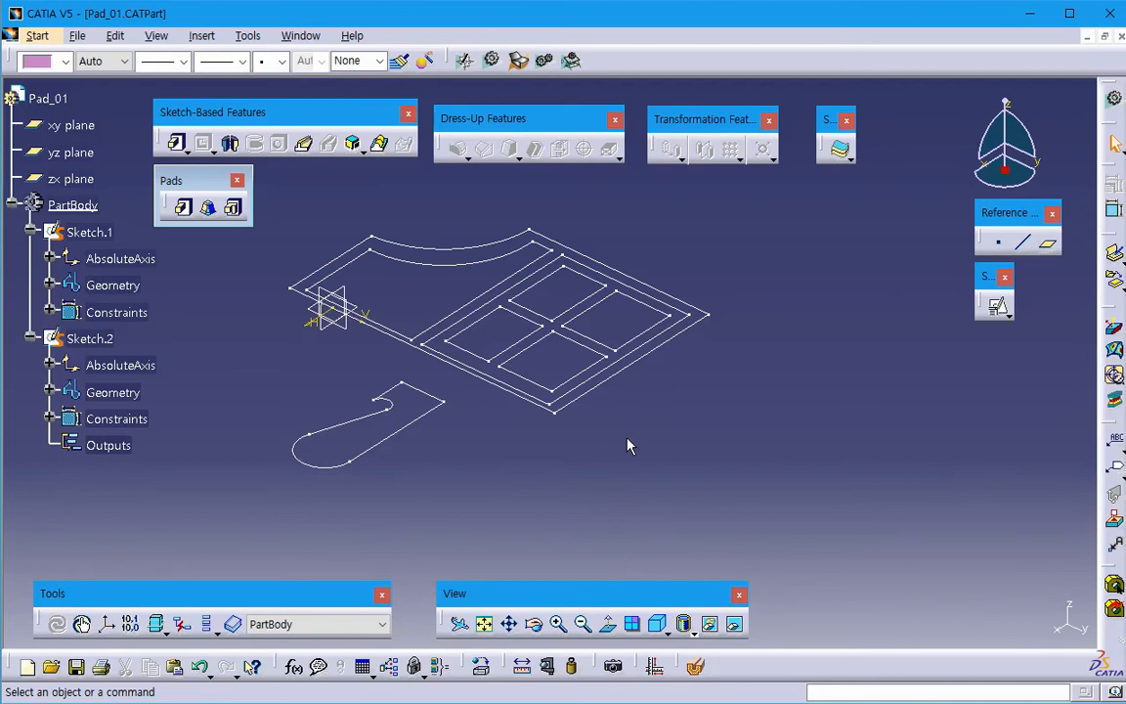
# - Start a pad from Sketch.1, with the extended options for the second limit, direction and thin pad shown
pyautogui.click(189, 216)
pyautogui.click(863, 519)
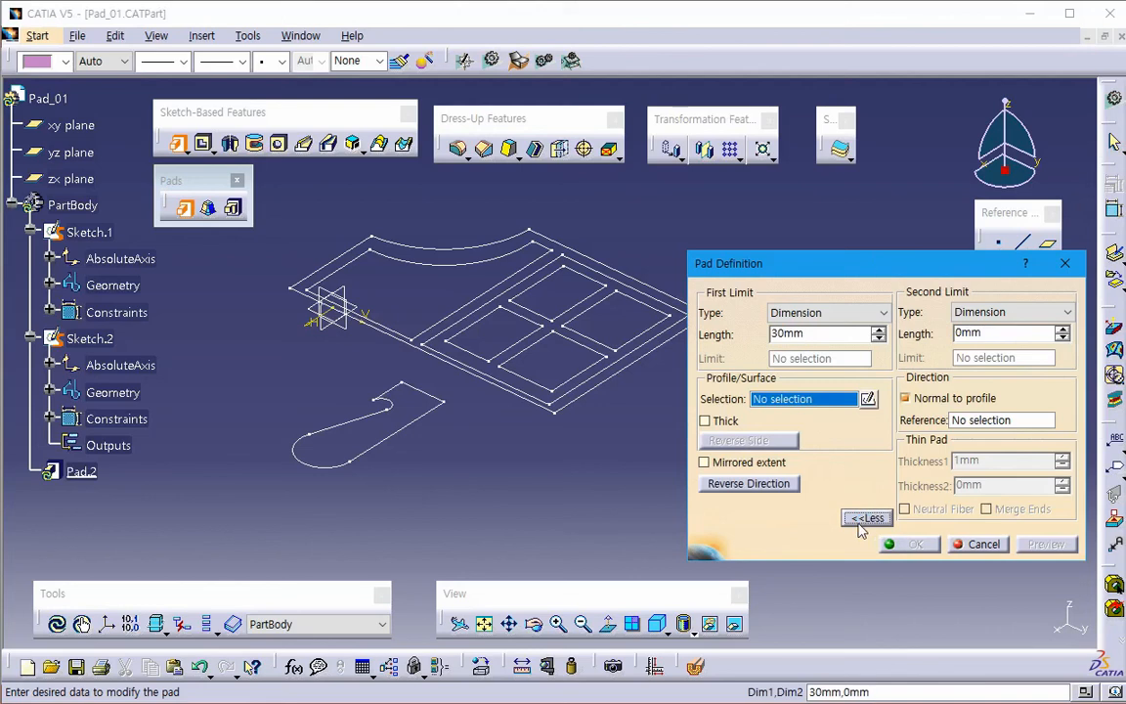
pyautogui.moveTo(591, 514); pyautogui.dragTo(576, 512, button='middle')
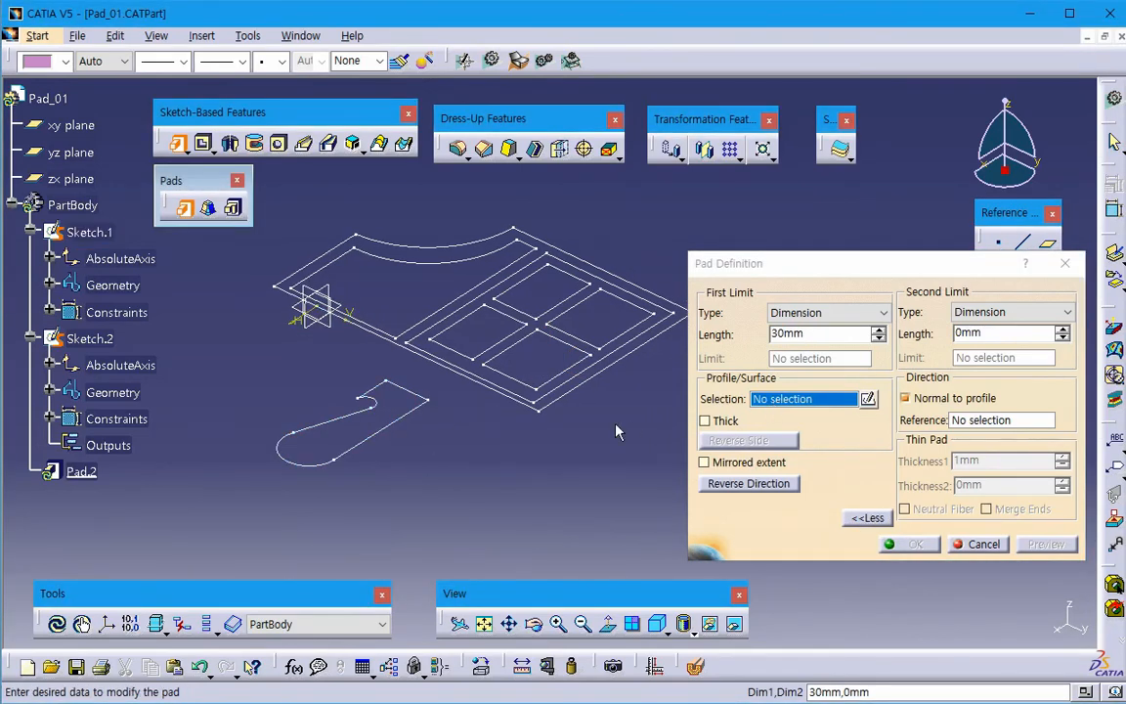
pyautogui.click(384, 426)
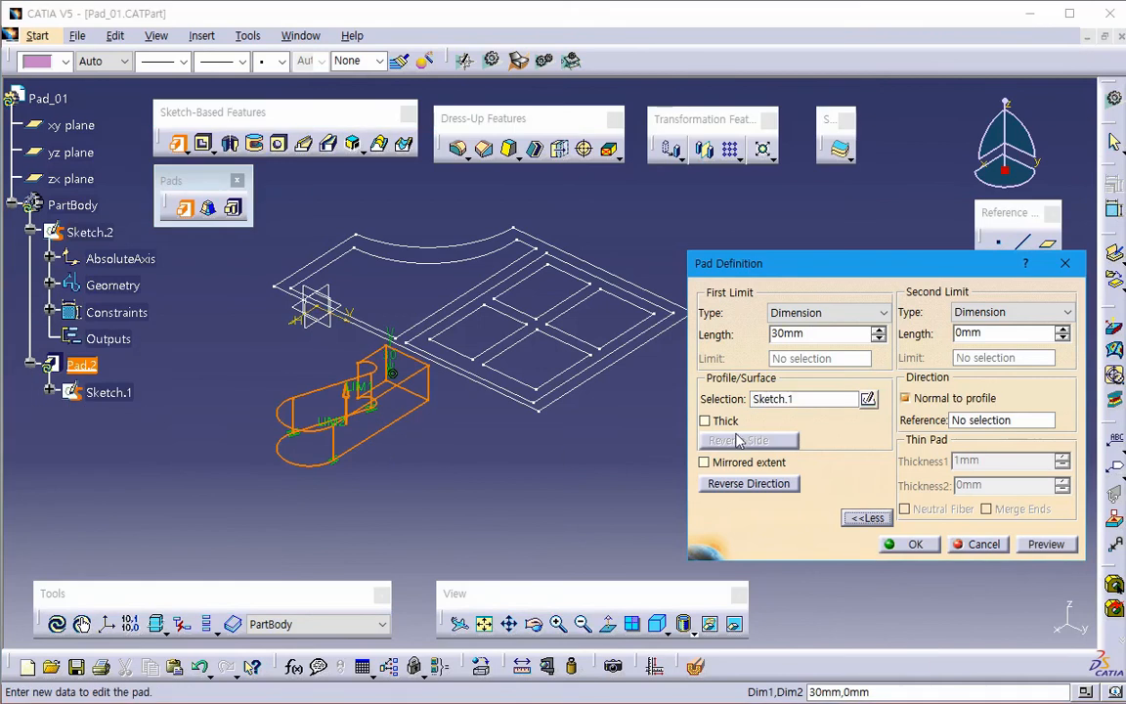
pyautogui.rightClick(774, 399)
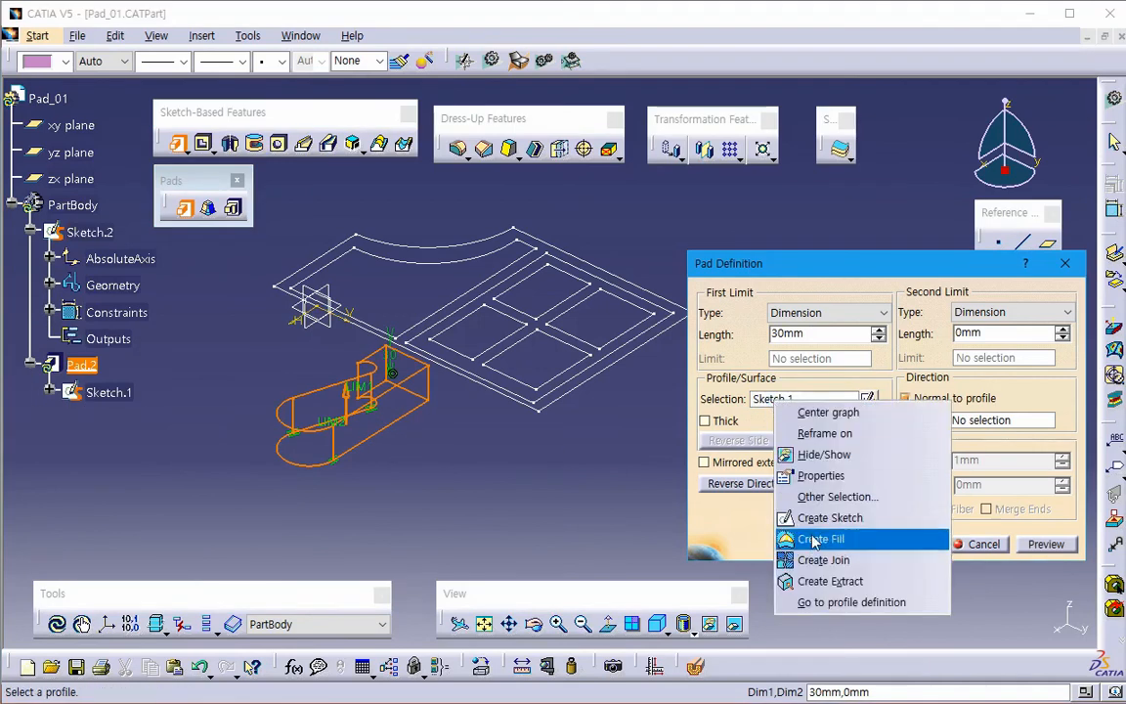
pyautogui.click(720, 547)
pyautogui.moveTo(475, 480); pyautogui.dragTo(465, 450, button='middle')
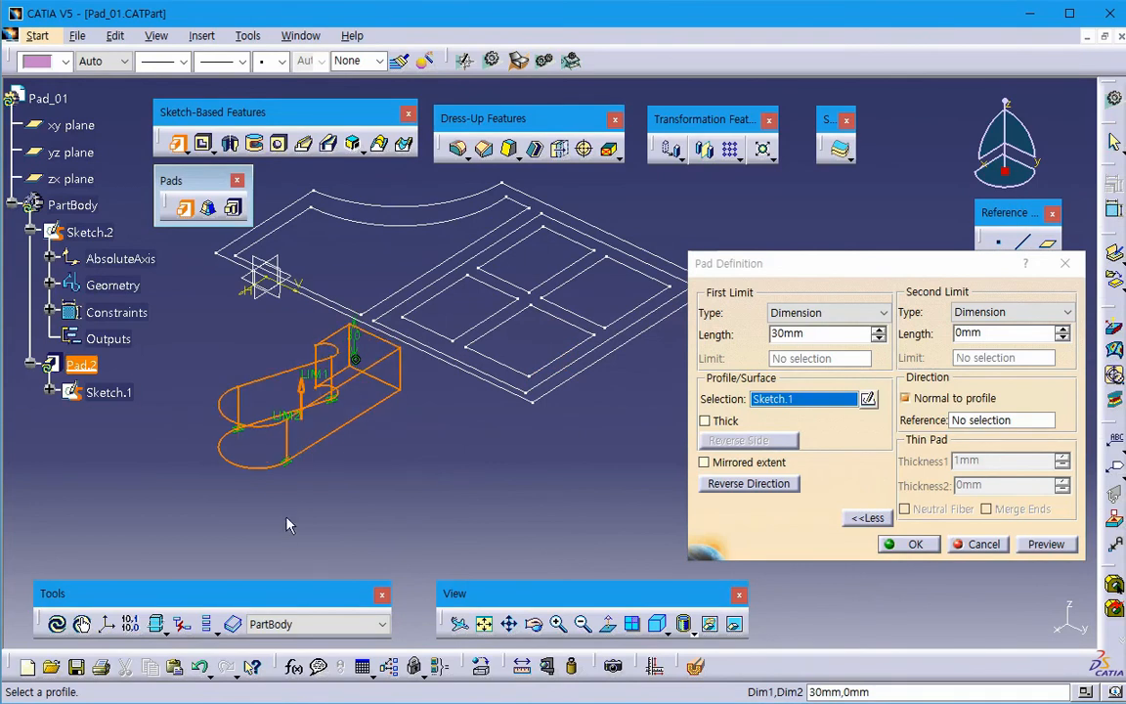
# - Set the Sketch.1 pad's first limit to 60 mm and its second limit to 20 mm, and preview the solid
pyautogui.moveTo(305, 383)
pyautogui.mouseDown()
pyautogui.moveTo(293, 387)
pyautogui.moveTo(291, 421)
pyautogui.moveTo(411, 492)
pyautogui.mouseUp()
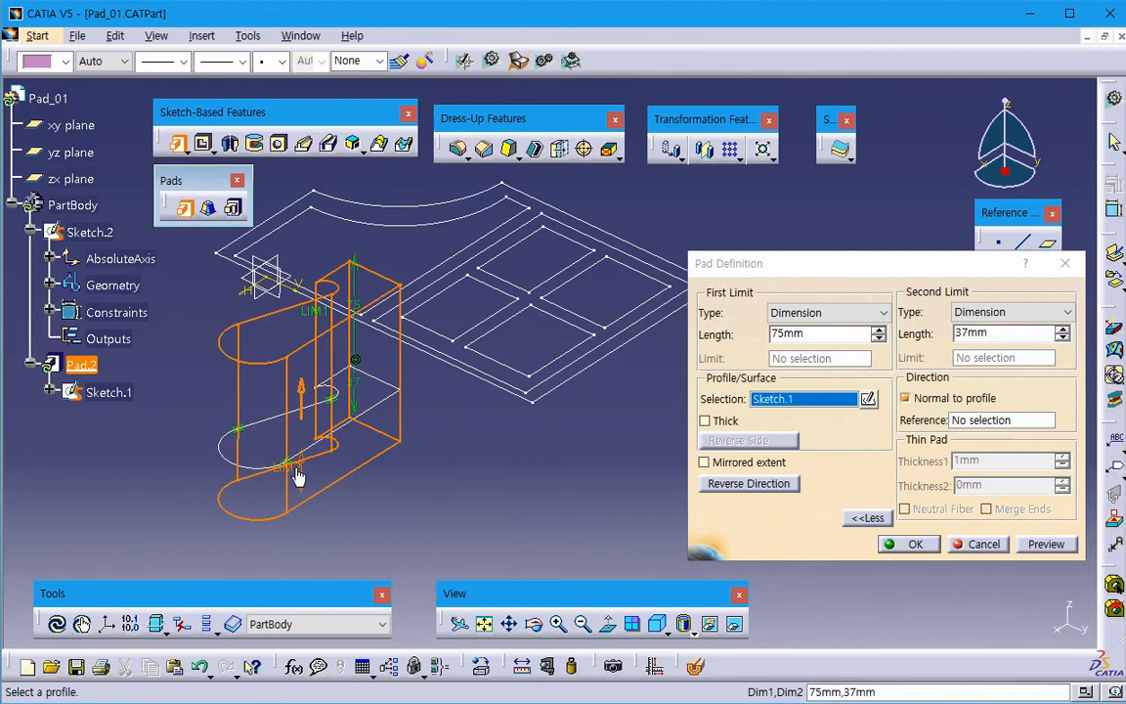
pyautogui.moveTo(296, 473); pyautogui.dragTo(299, 448)
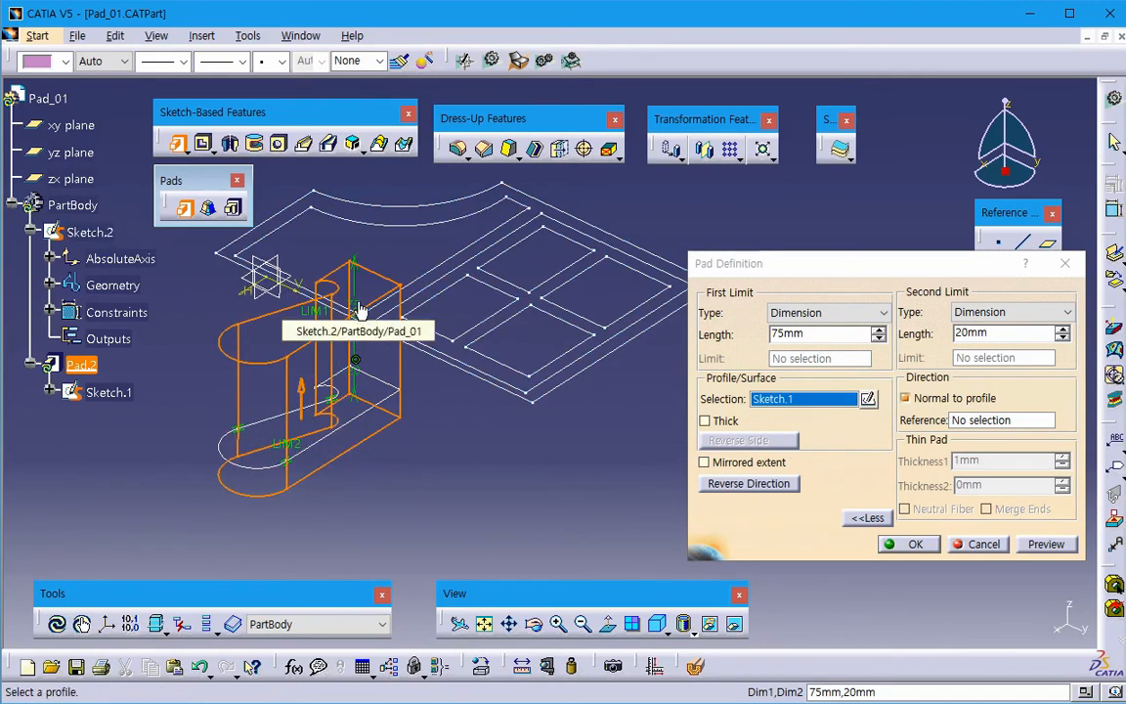
pyautogui.doubleClick(314, 311)
pyautogui.write('60')
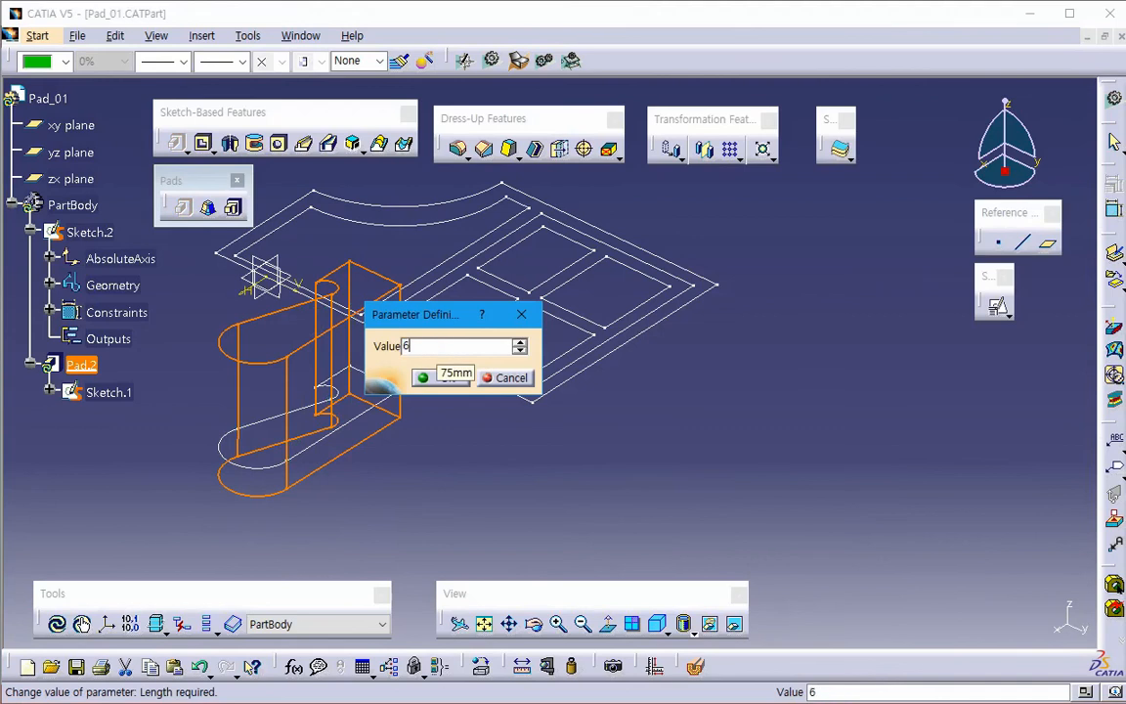
pyautogui.press('Return')
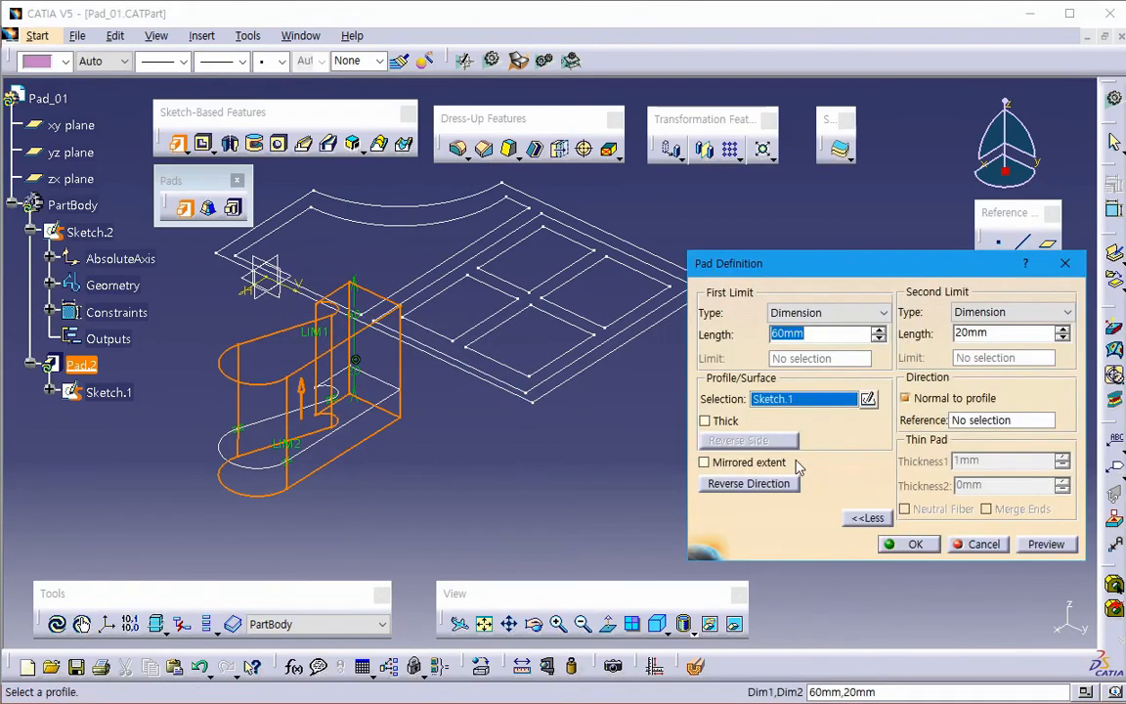
pyautogui.click(1046, 543)
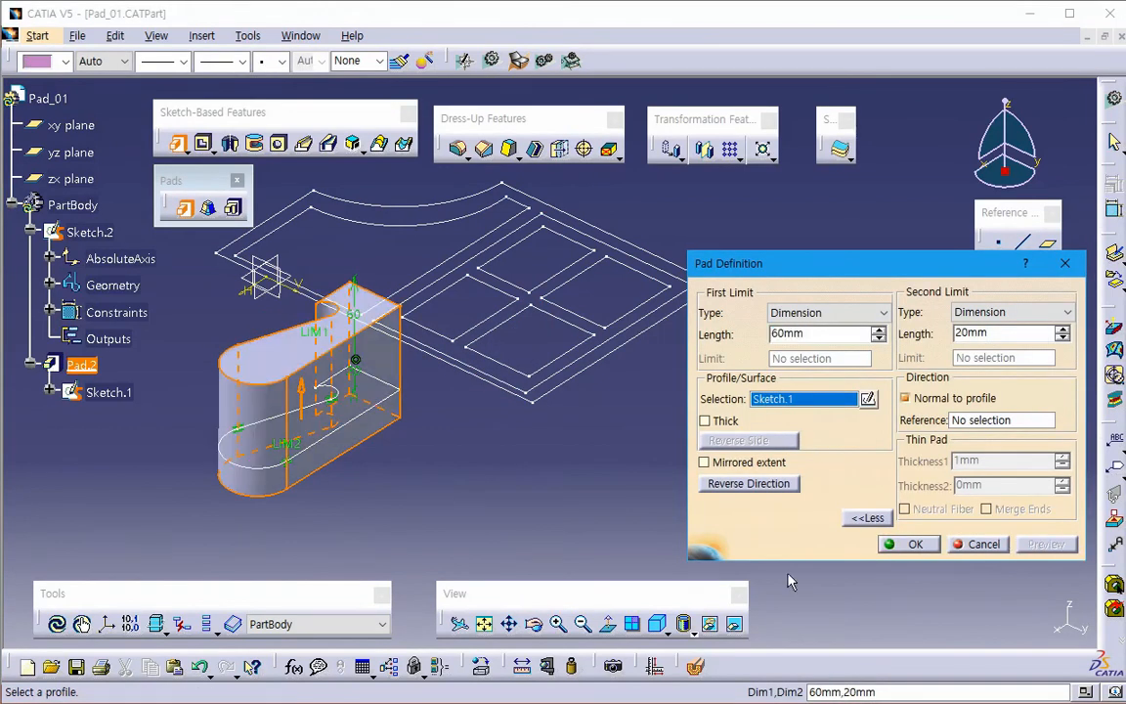
# - Make the Sketch.1 pad a thick profile with Thickness1 of 2 mm and Thickness2 of 1 mm, and preview it
pyautogui.click(705, 420)
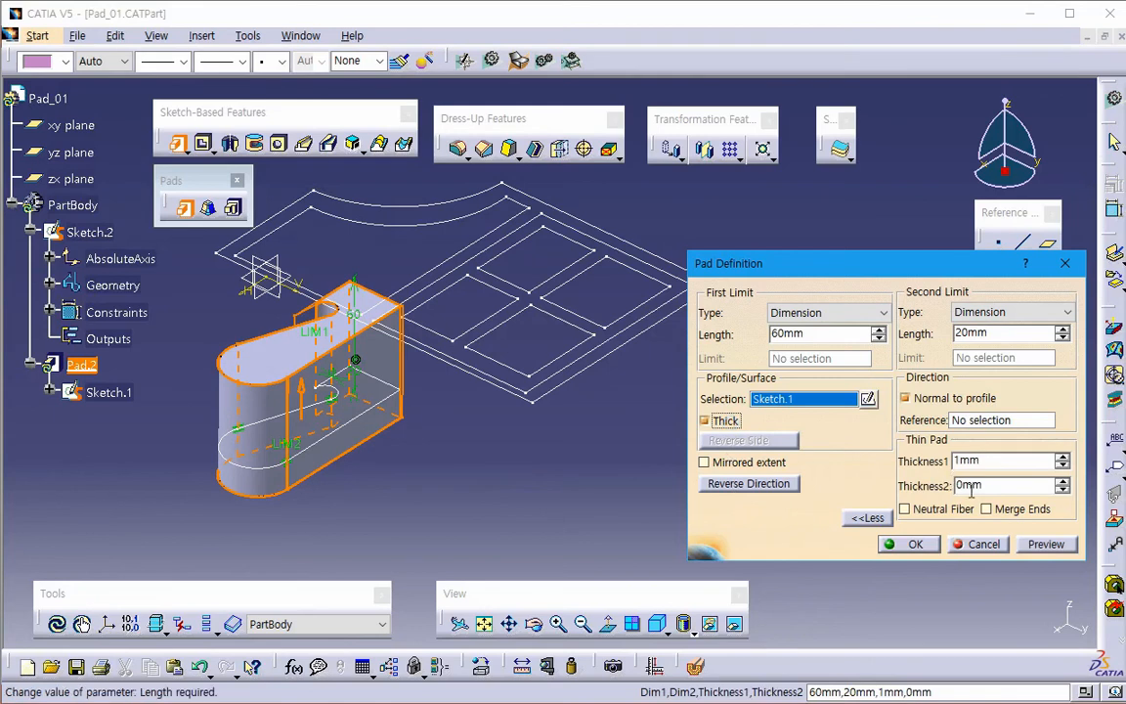
pyautogui.moveTo(980, 461); pyautogui.dragTo(868, 470)
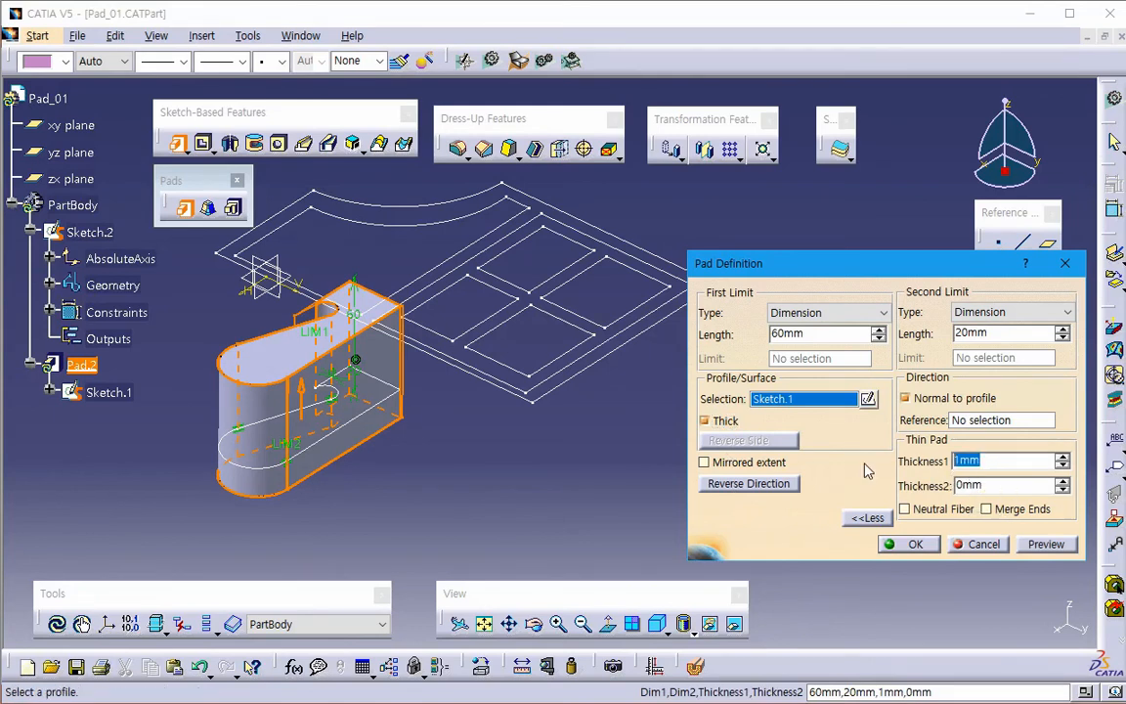
pyautogui.write('2')
pyautogui.press('Tab')
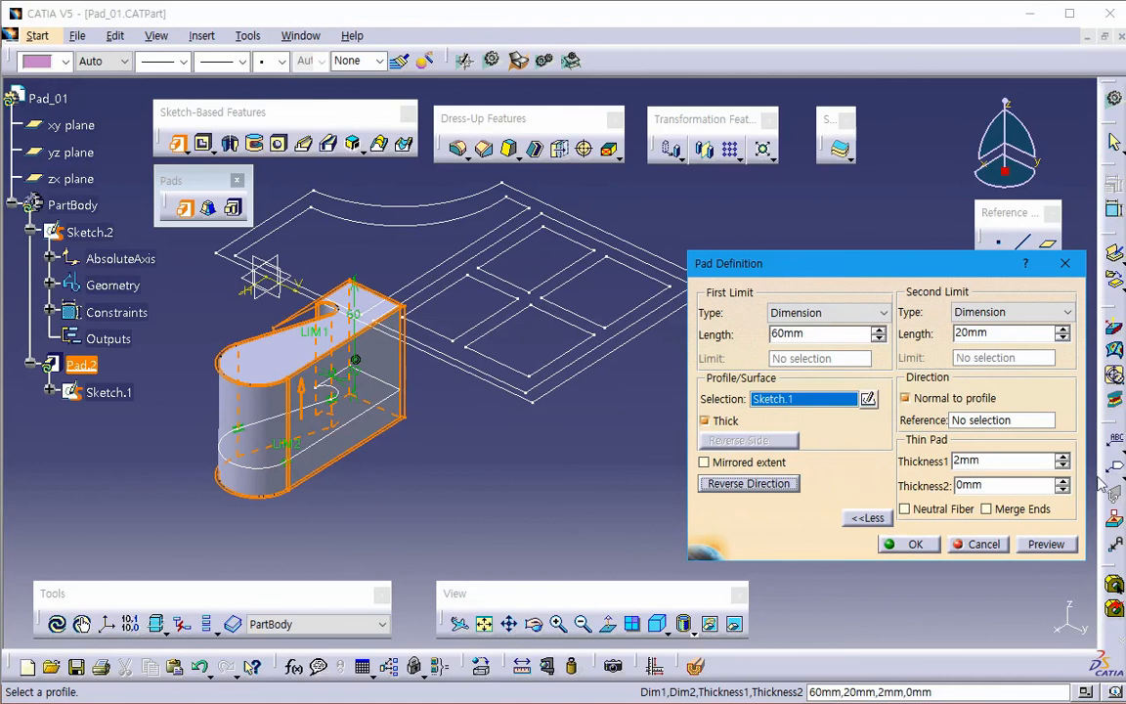
pyautogui.doubleClick(998, 487)
pyautogui.write('1')
pyautogui.press('Tab')
pyautogui.click(1033, 552)
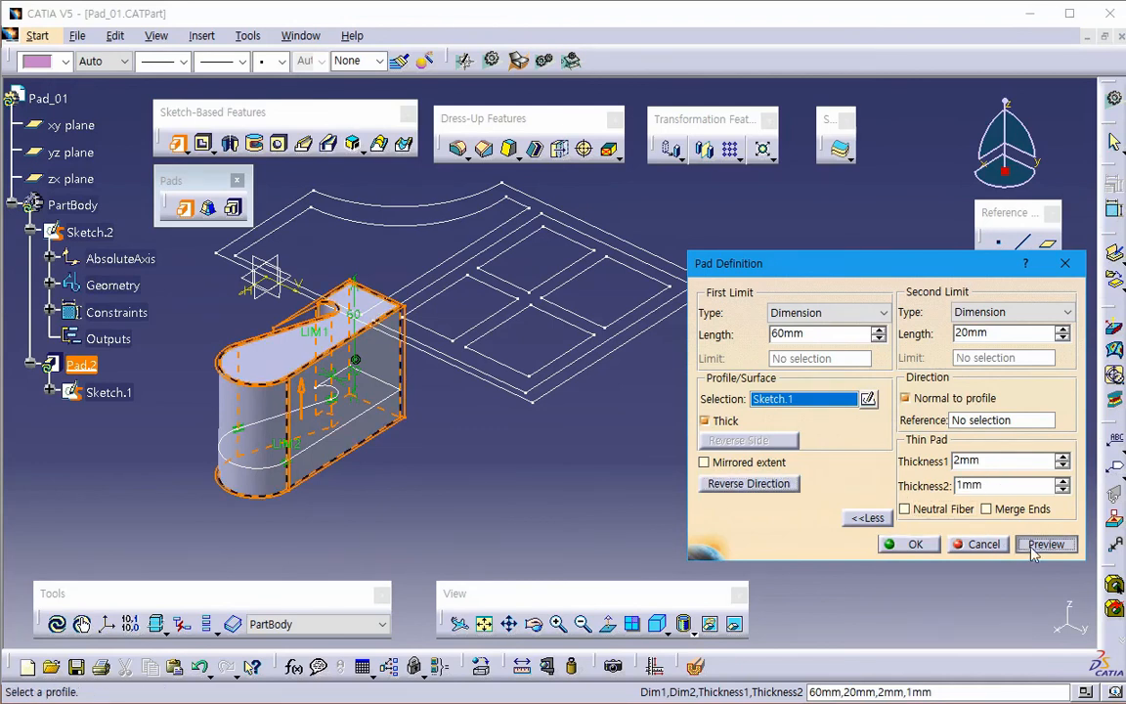
# - Enable Neutral Fiber for the thin pad of Sketch.1, preview it, and cancel the pad
pyautogui.doubleClick(994, 461)
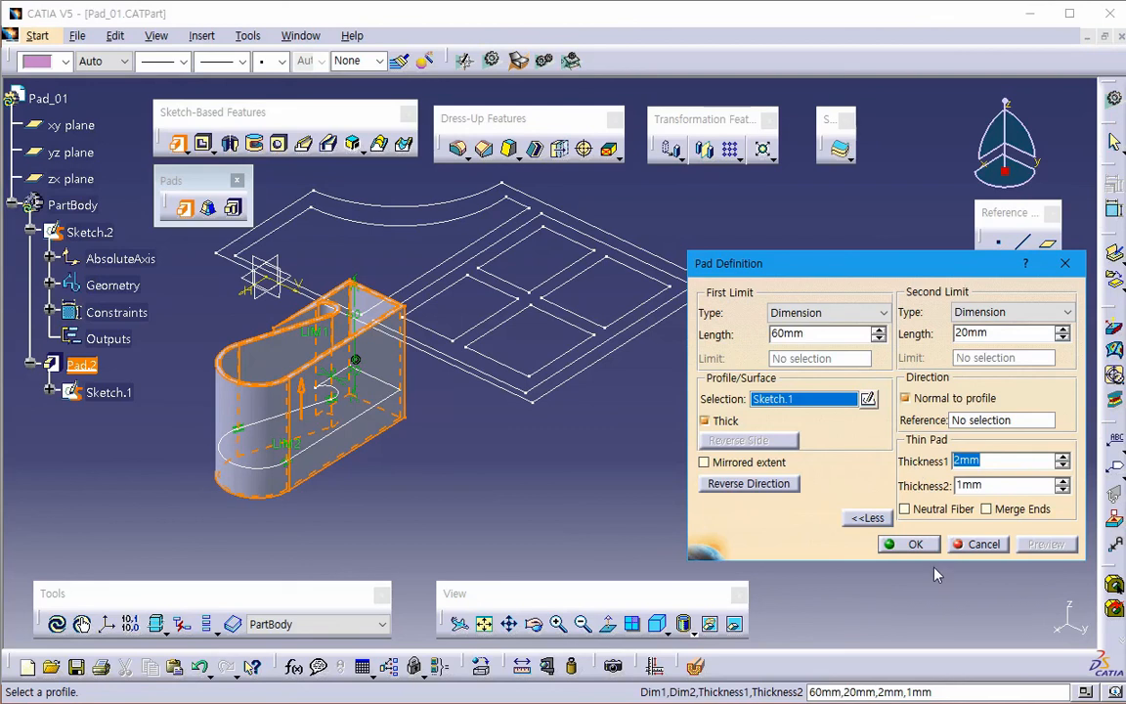
pyautogui.click(935, 509)
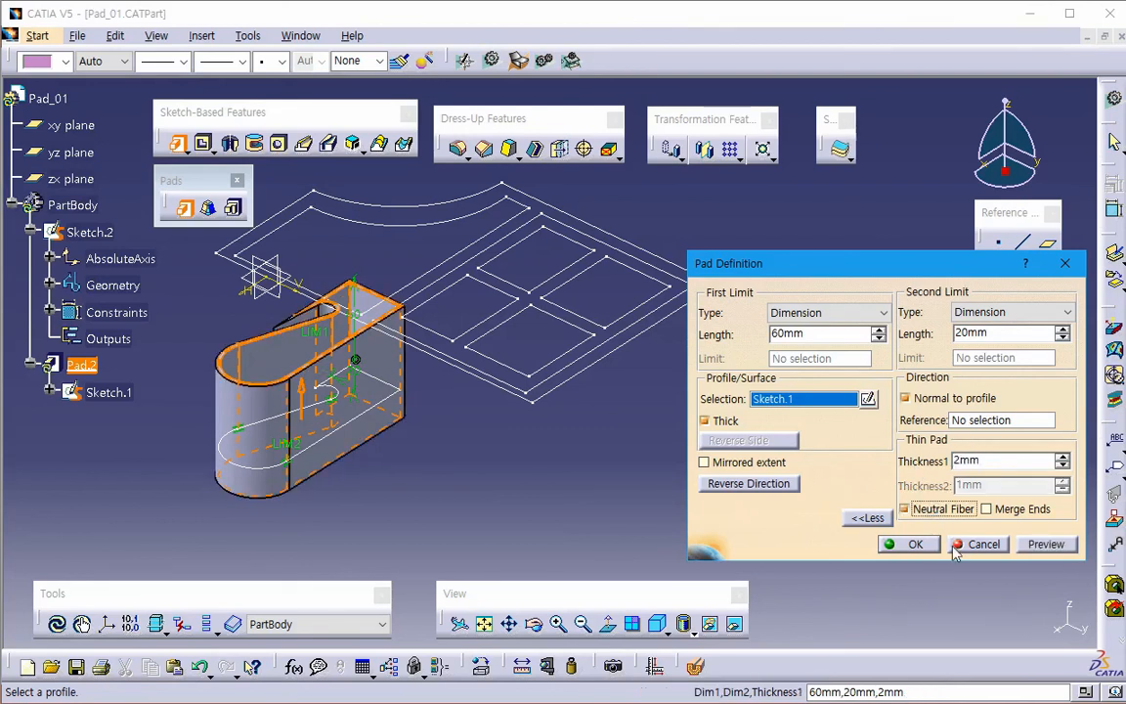
pyautogui.click(1046, 544)
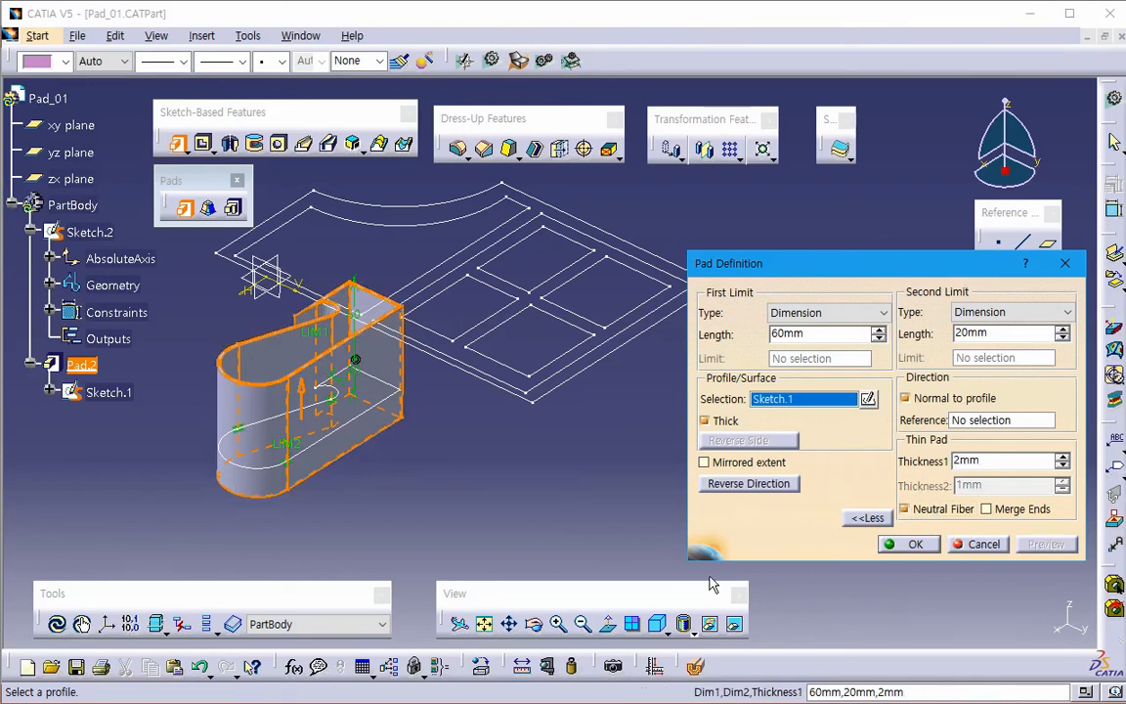
pyautogui.click(977, 543)
pyautogui.moveTo(575, 430)
pyautogui.mouseDown(button='middle')
pyautogui.moveTo(623, 485)
pyautogui.moveTo(655, 485)
pyautogui.mouseUp(button='middle')
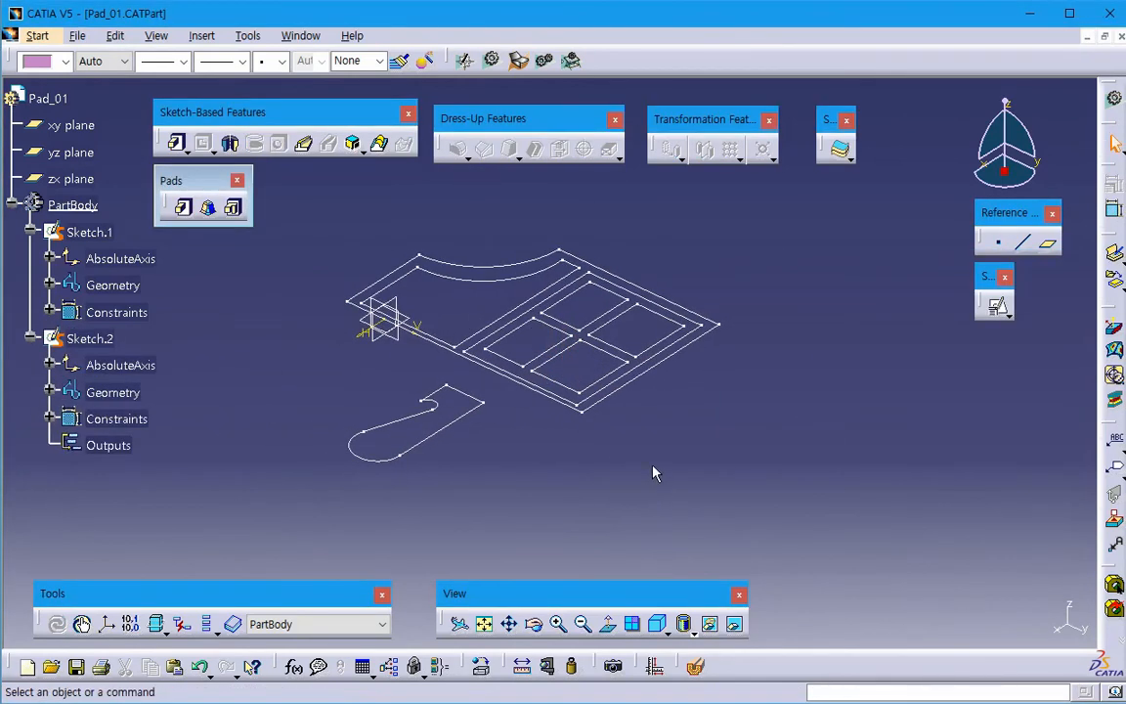